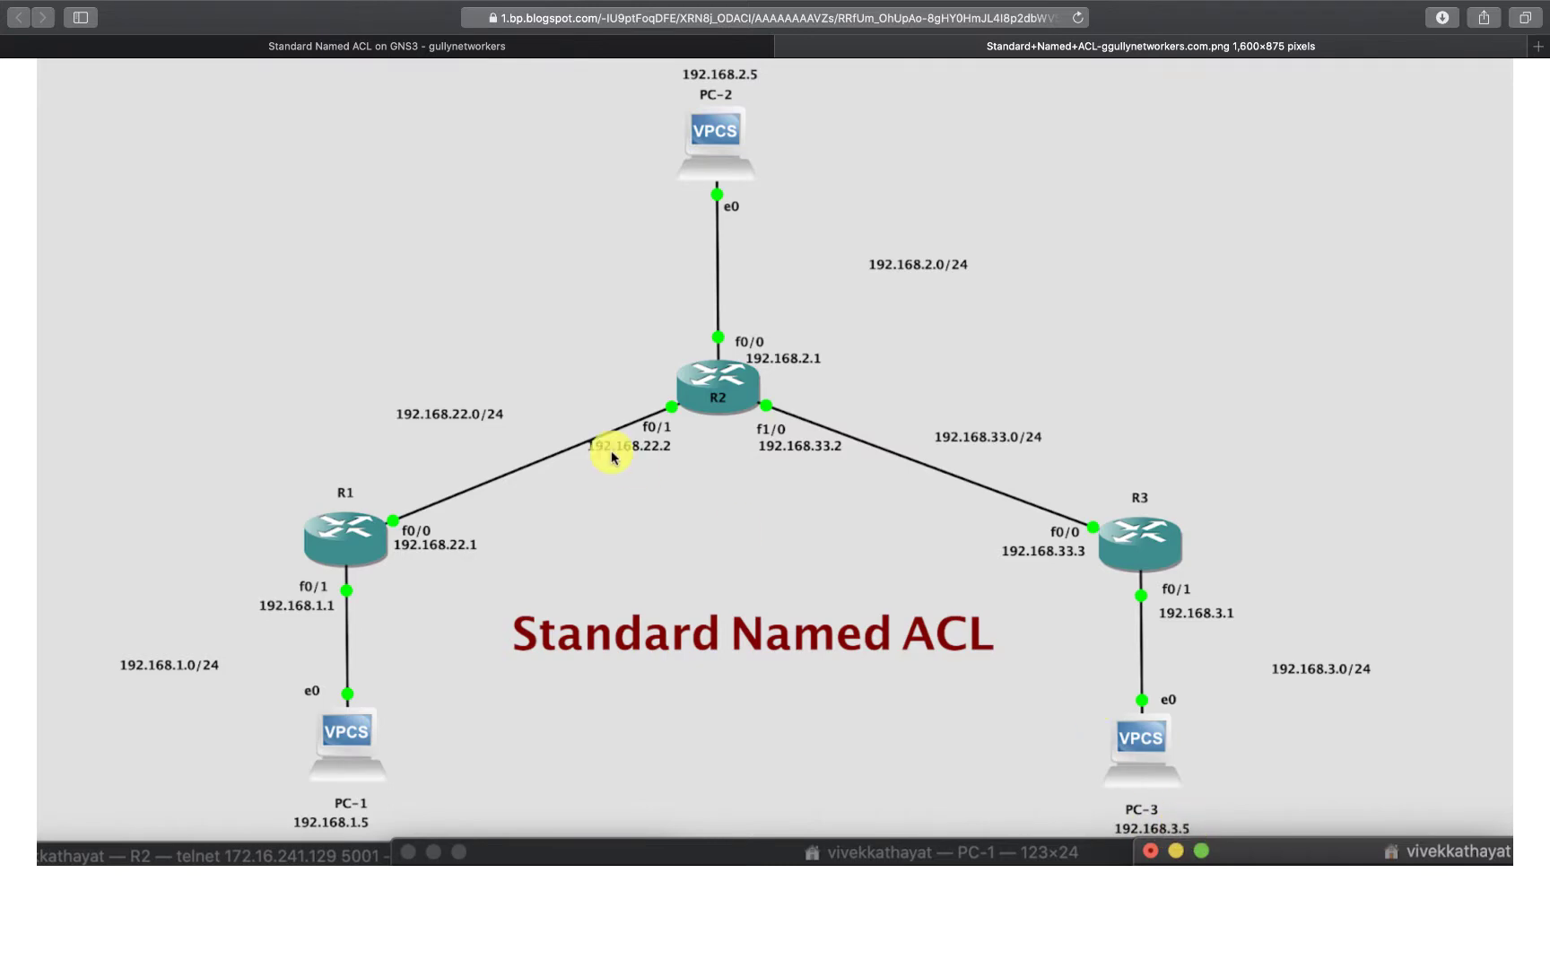
Read the Task 1 initial configuration requirements in the Standard Named ACL article and examine the routers in the topology diagram
left_click(488, 49)
scroll(467, 359, "down", 3)
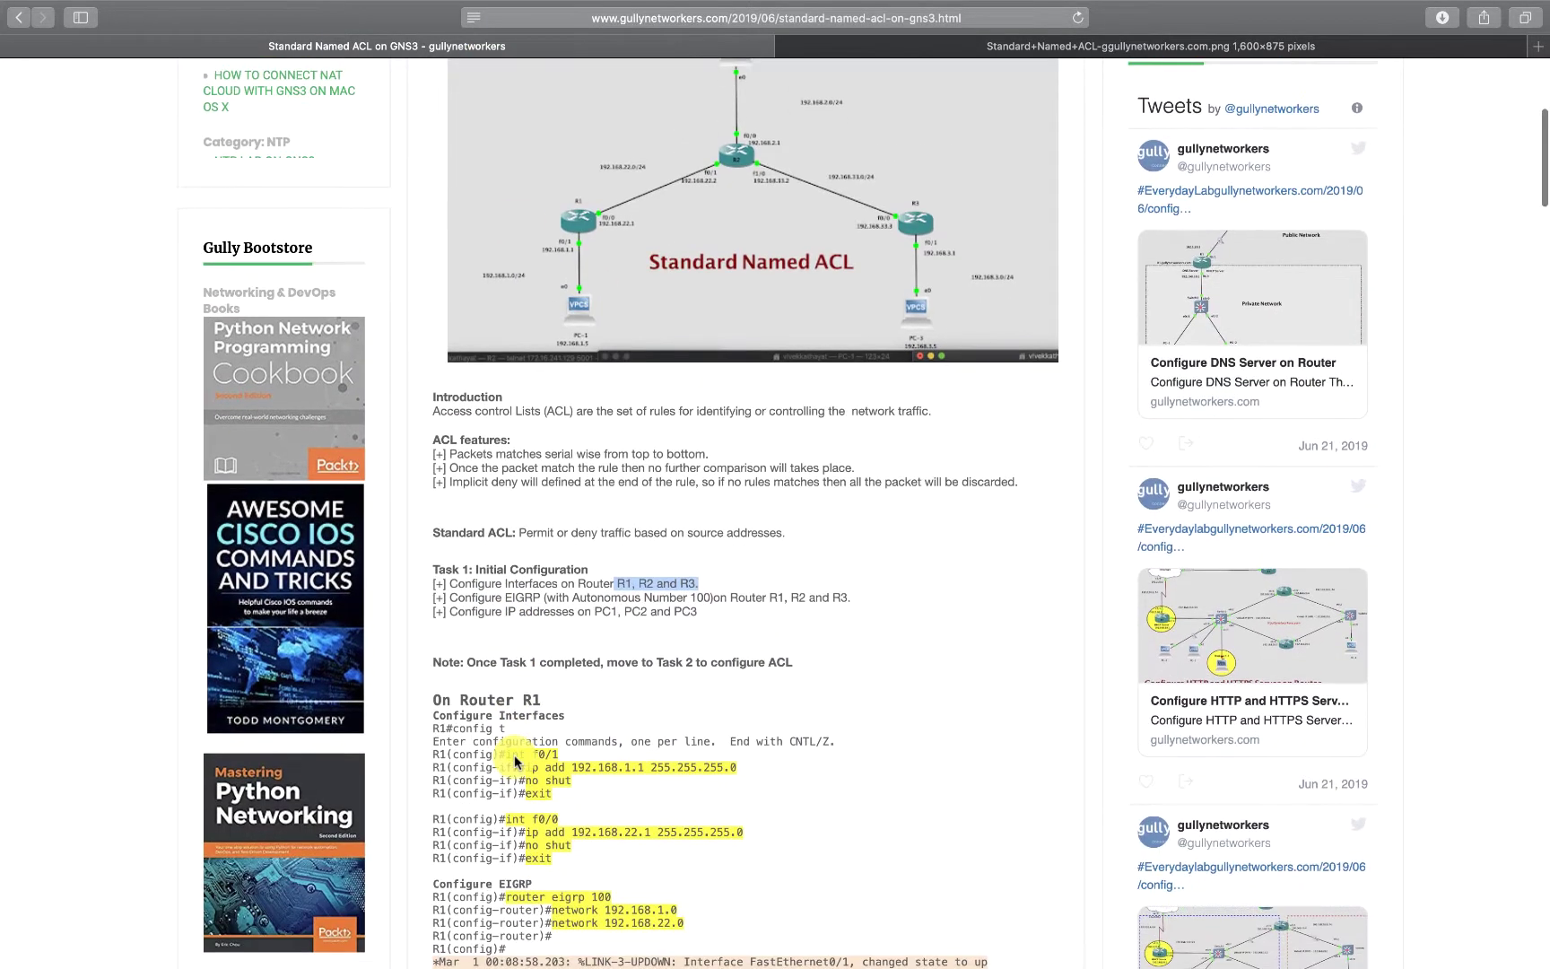
left_click_drag(434, 569, 697, 611)
left_click(524, 590)
left_click_drag(493, 583, 698, 585)
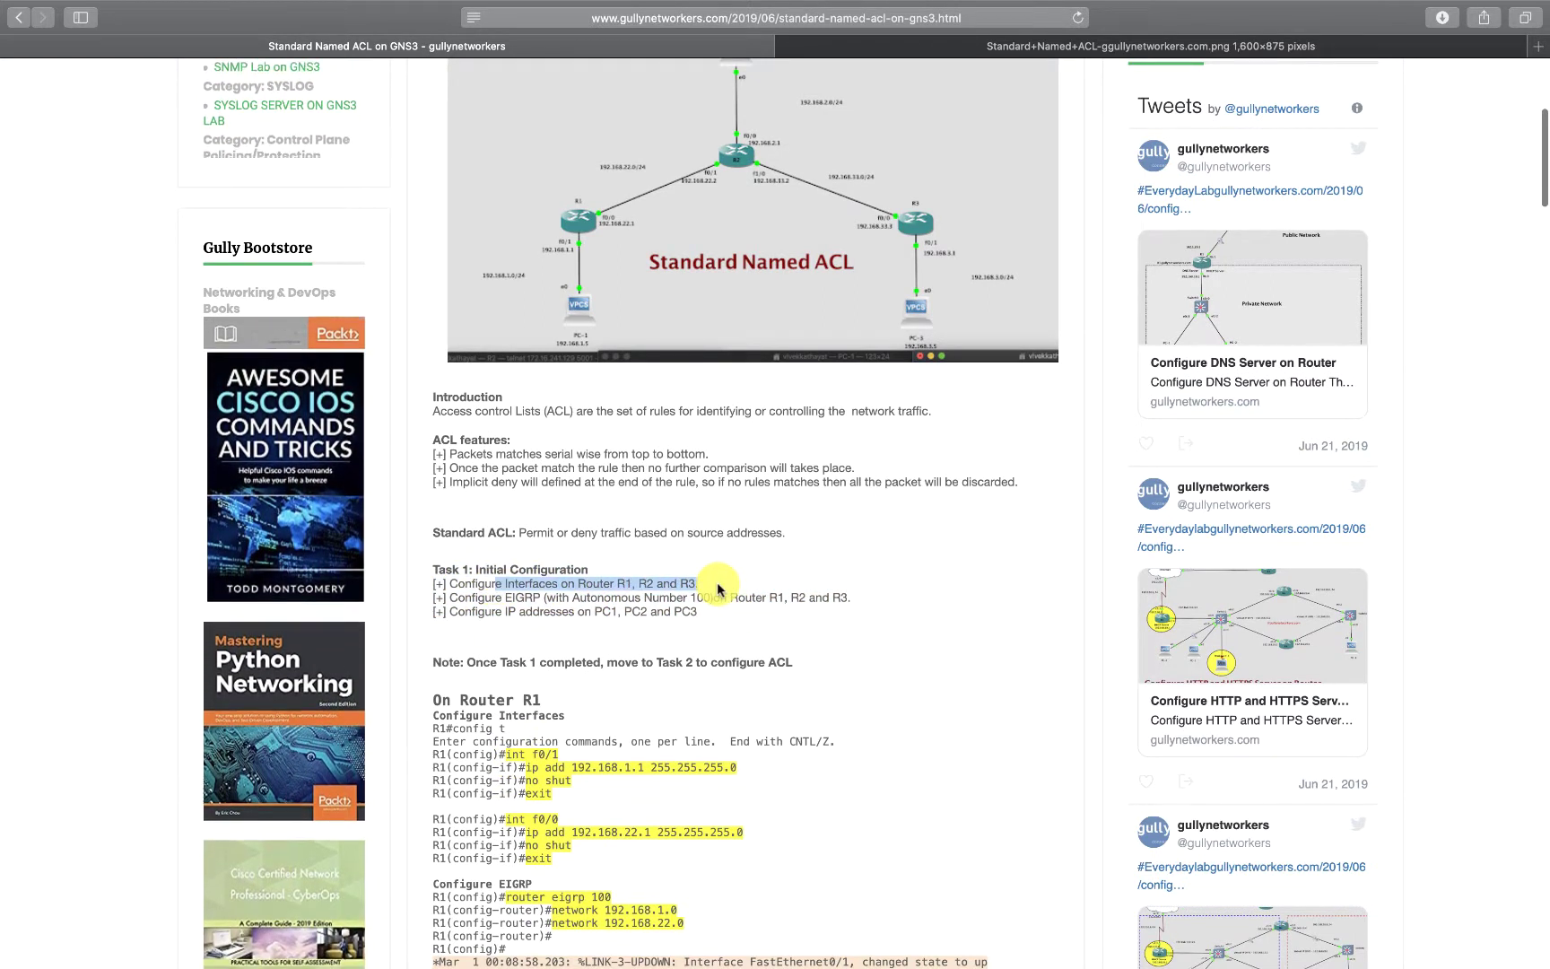
left_click_drag(457, 597, 605, 600)
left_click_drag(737, 597, 825, 593)
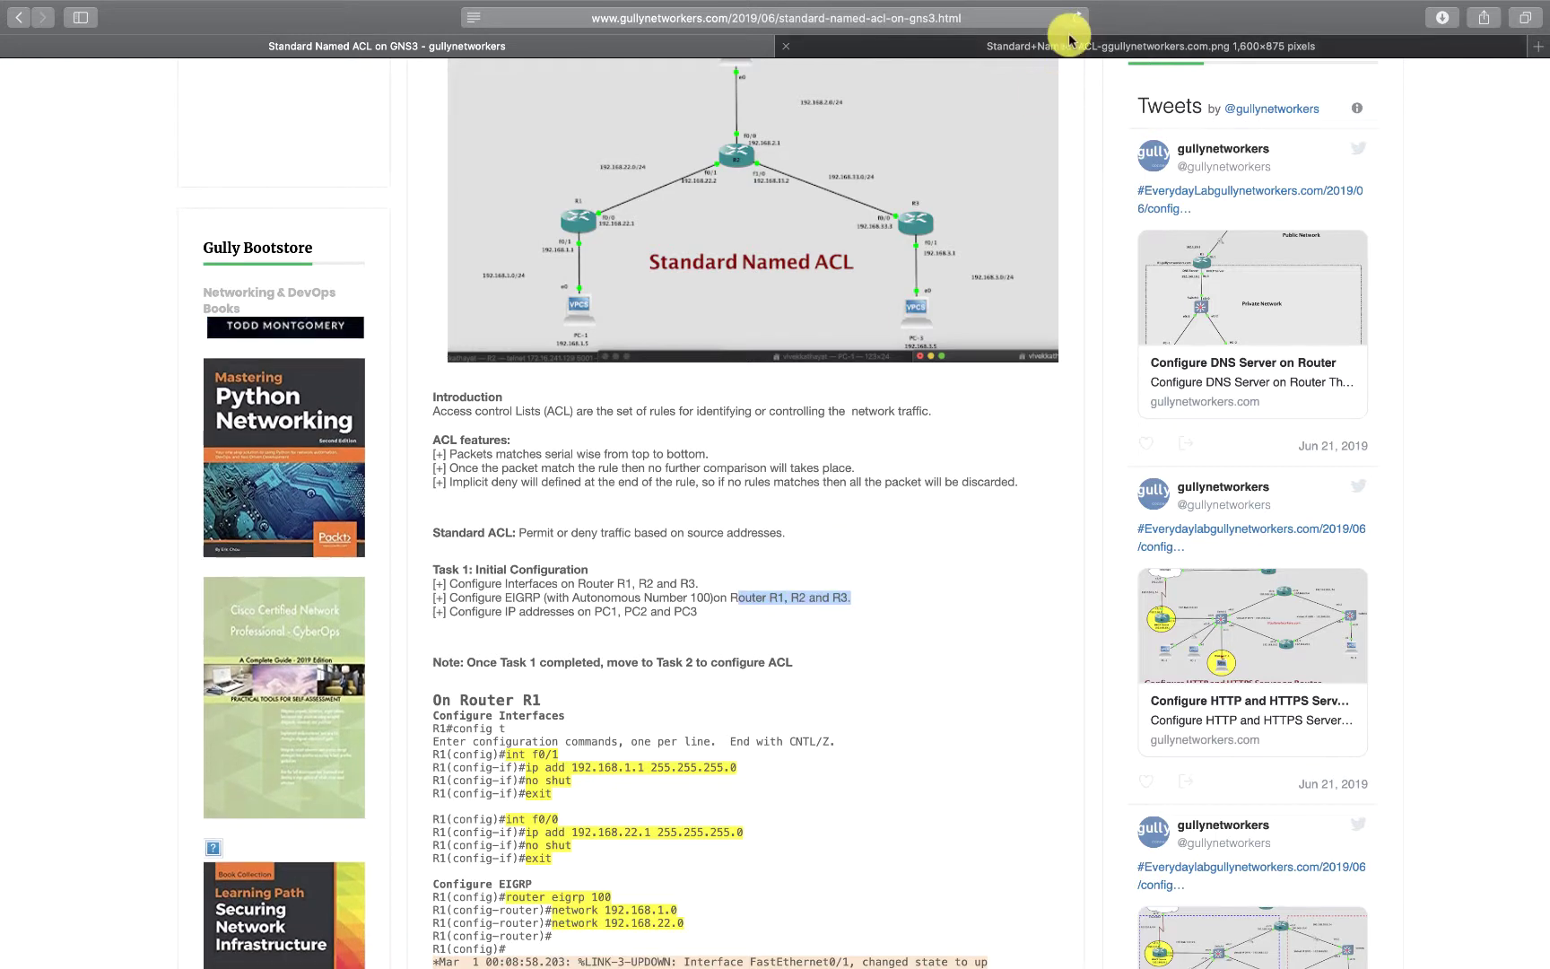
left_click(1066, 49)
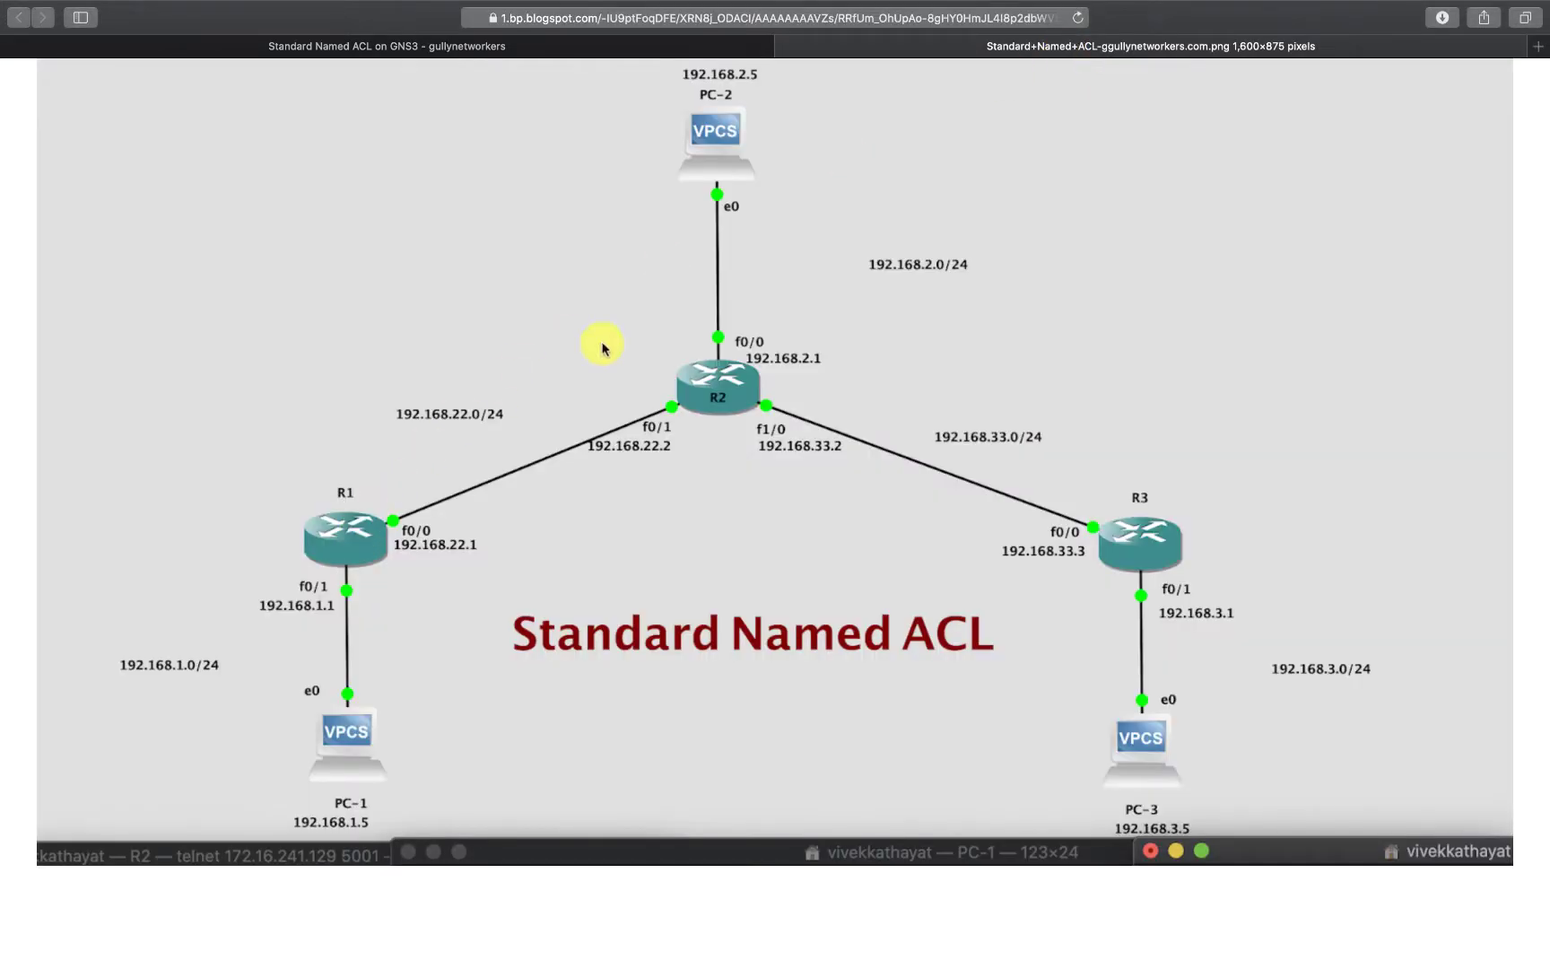
Read the article's Task 2 on blocking 192.168.1.0/24 from 192.168.3.0 with a named ACL, and examine those networks in the topology diagram
left_click(380, 49)
scroll(534, 756, "down", 5)
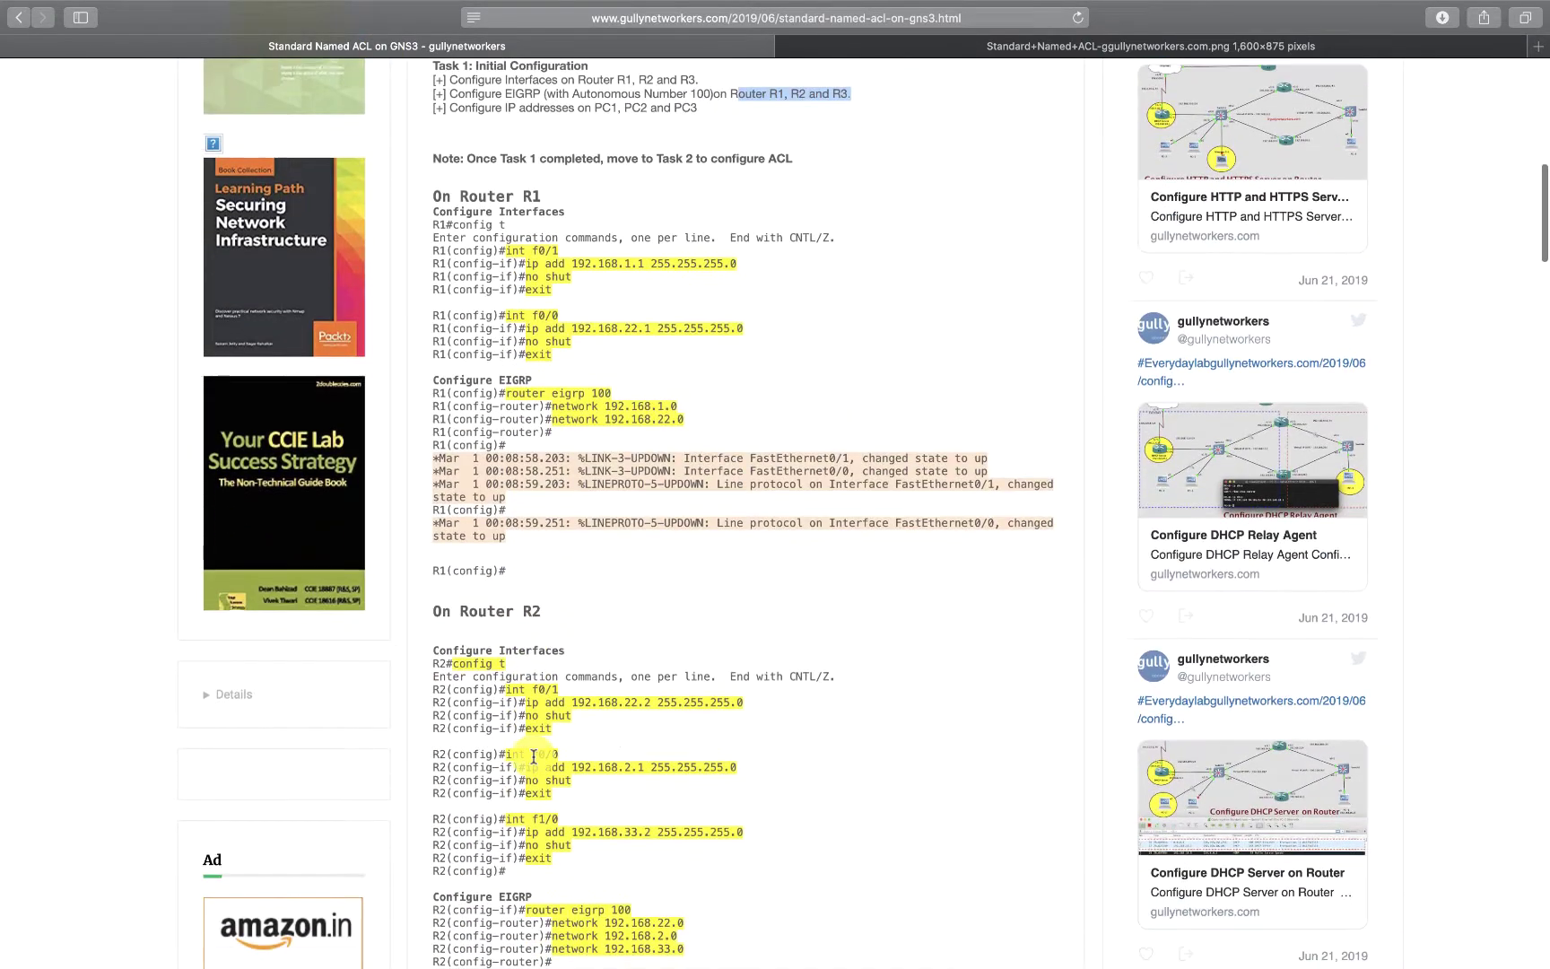
scroll(534, 756, "down", 6)
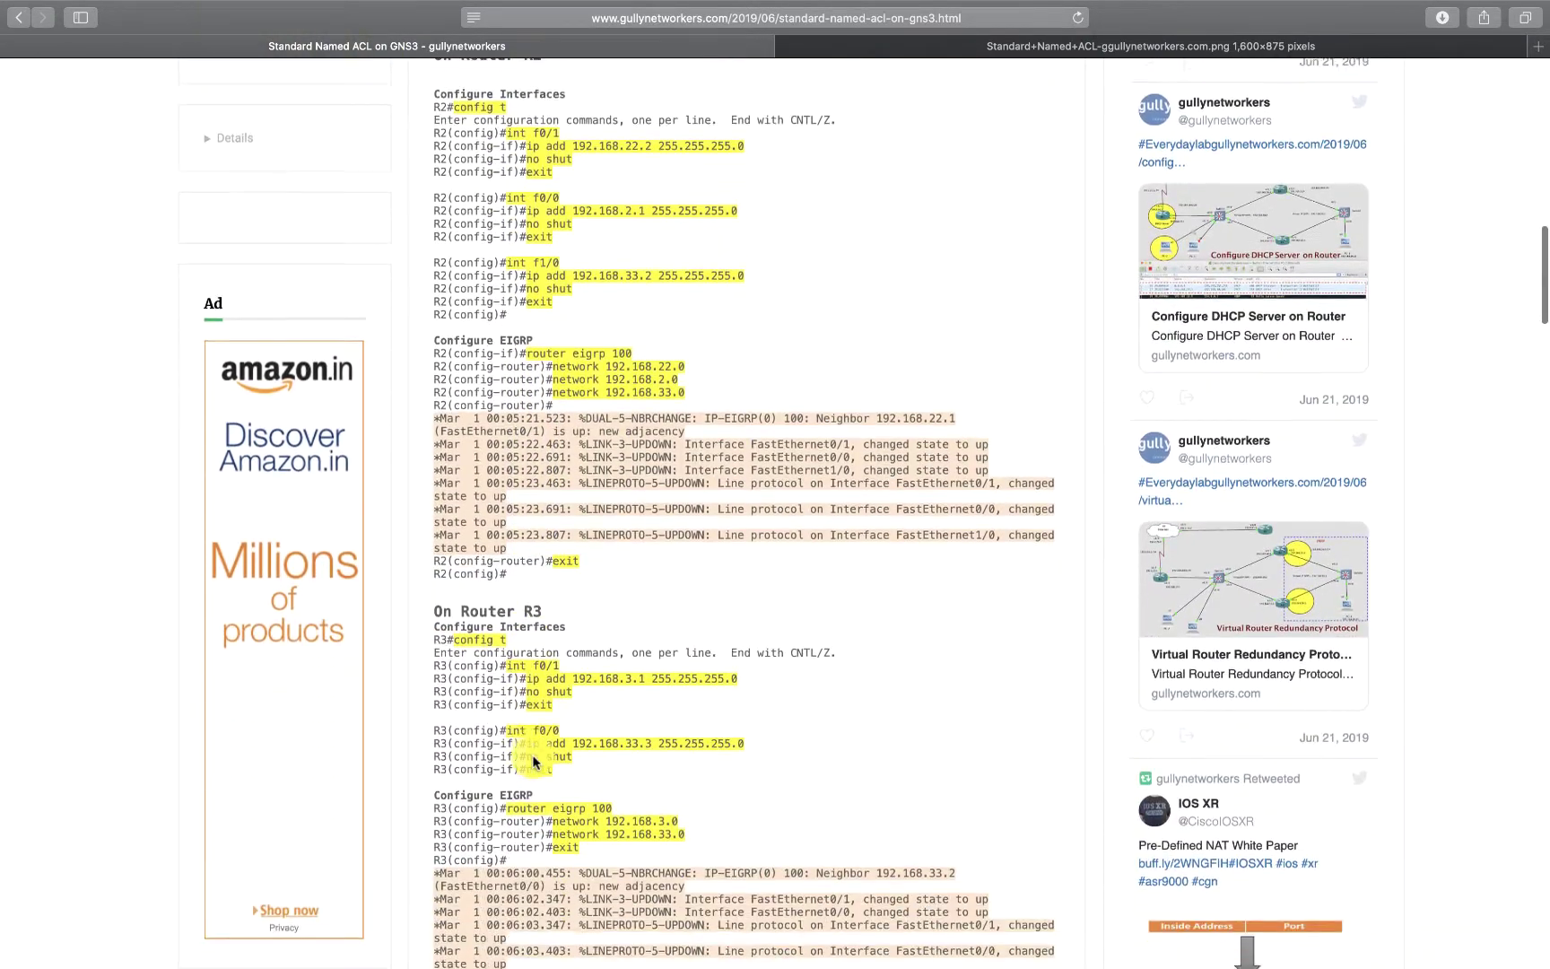
scroll(534, 763, "down", 8)
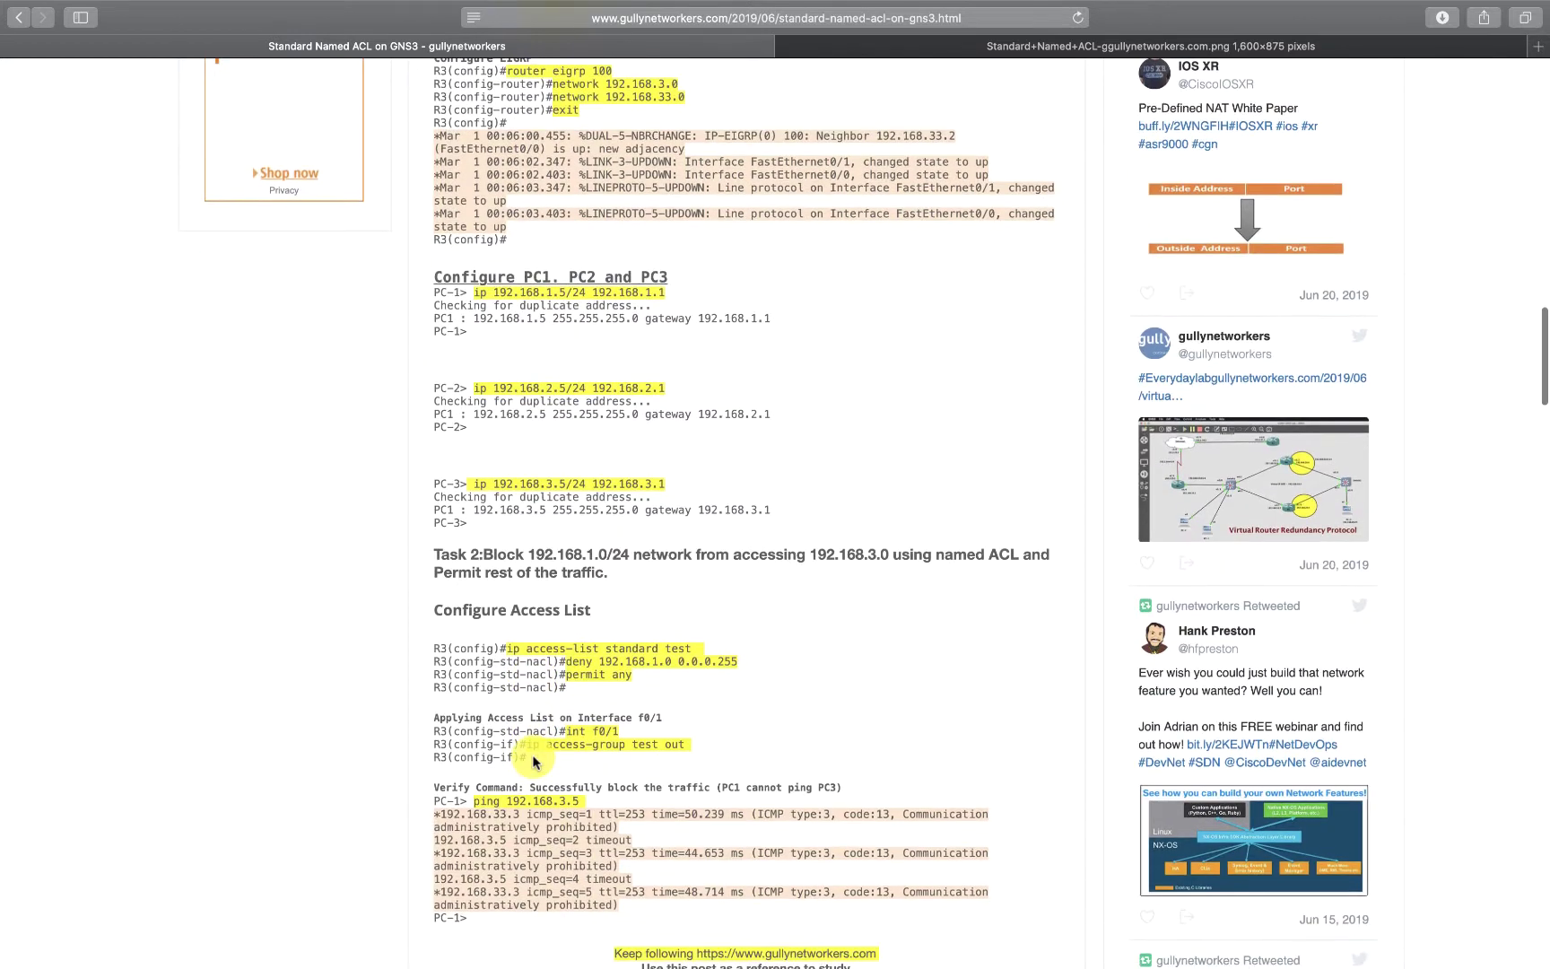
left_click_drag(609, 575, 424, 561)
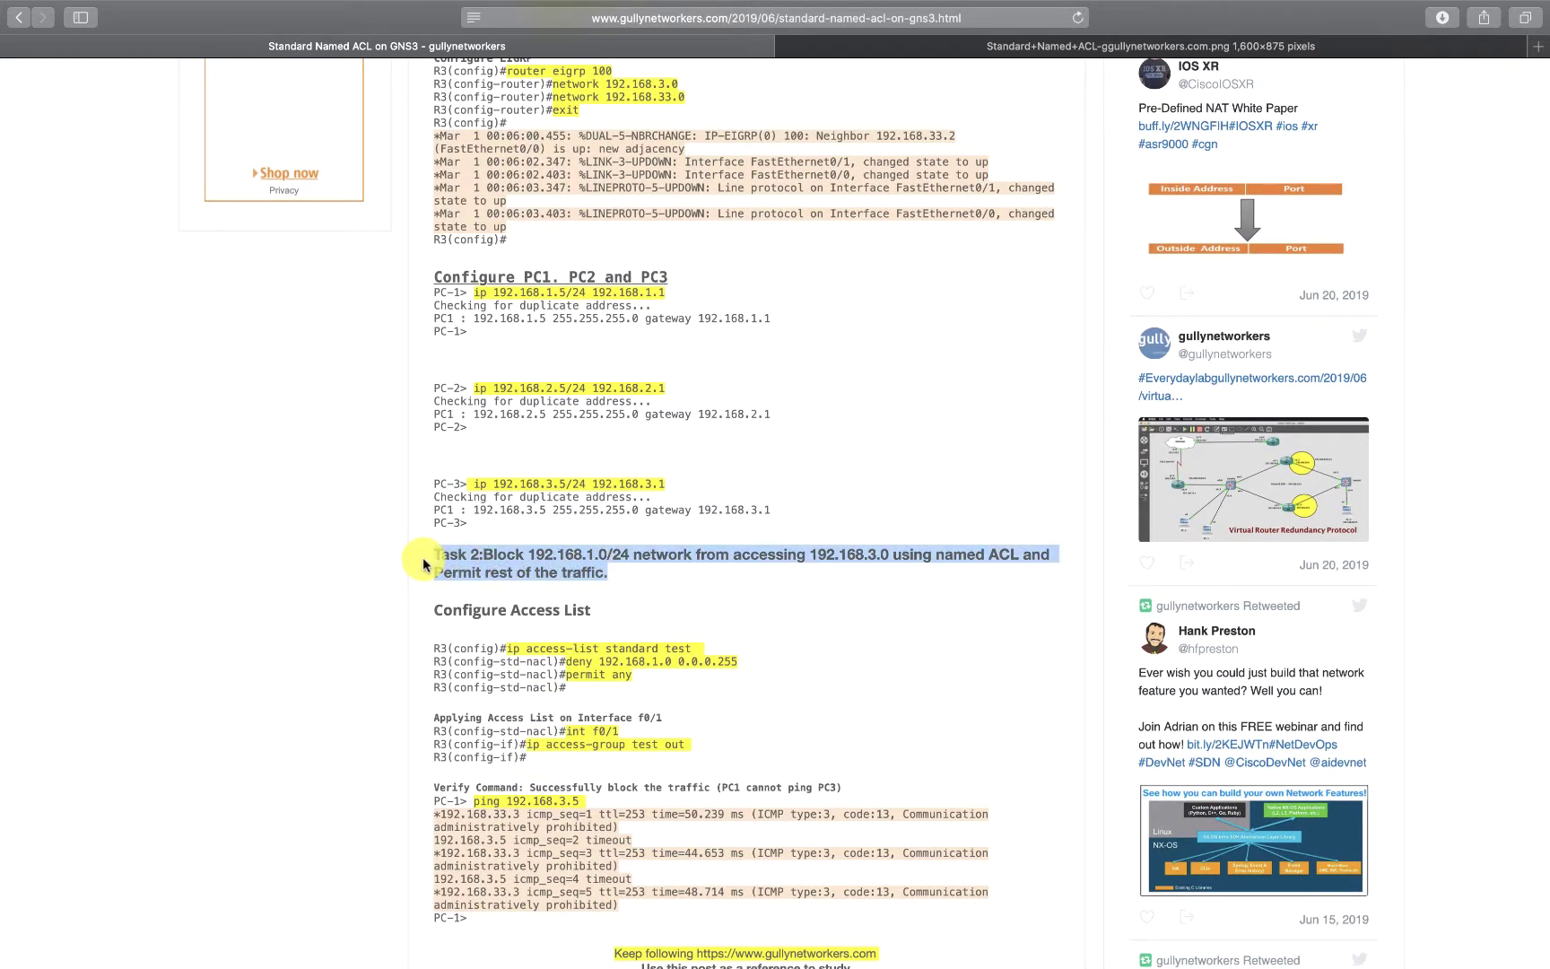
left_click(529, 558)
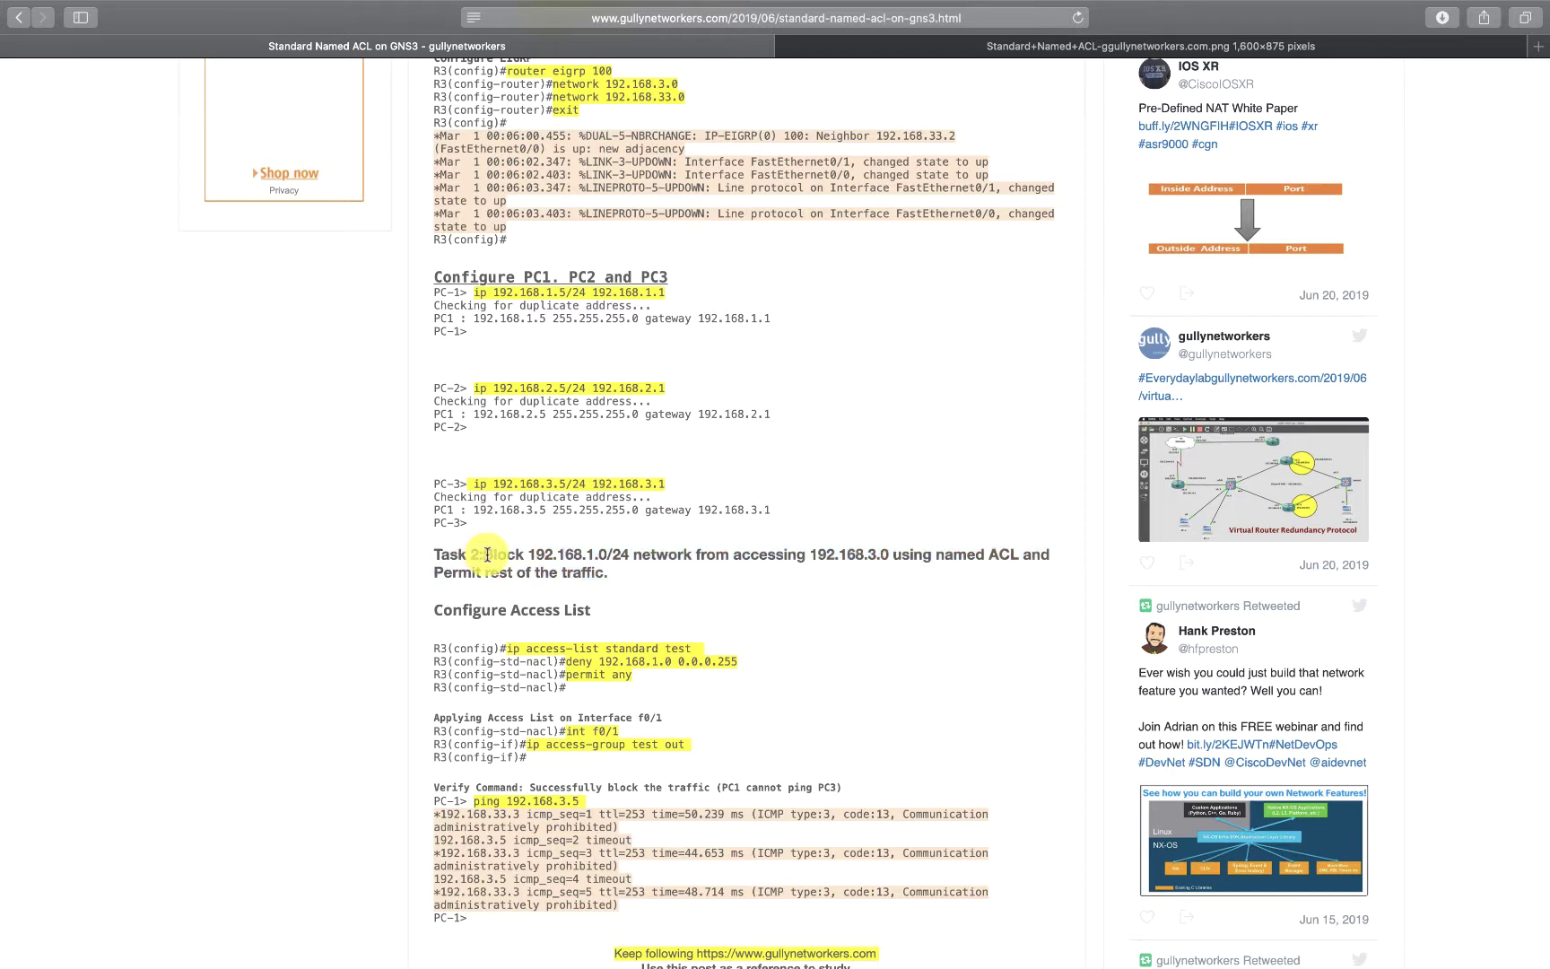
left_click_drag(484, 555, 640, 557)
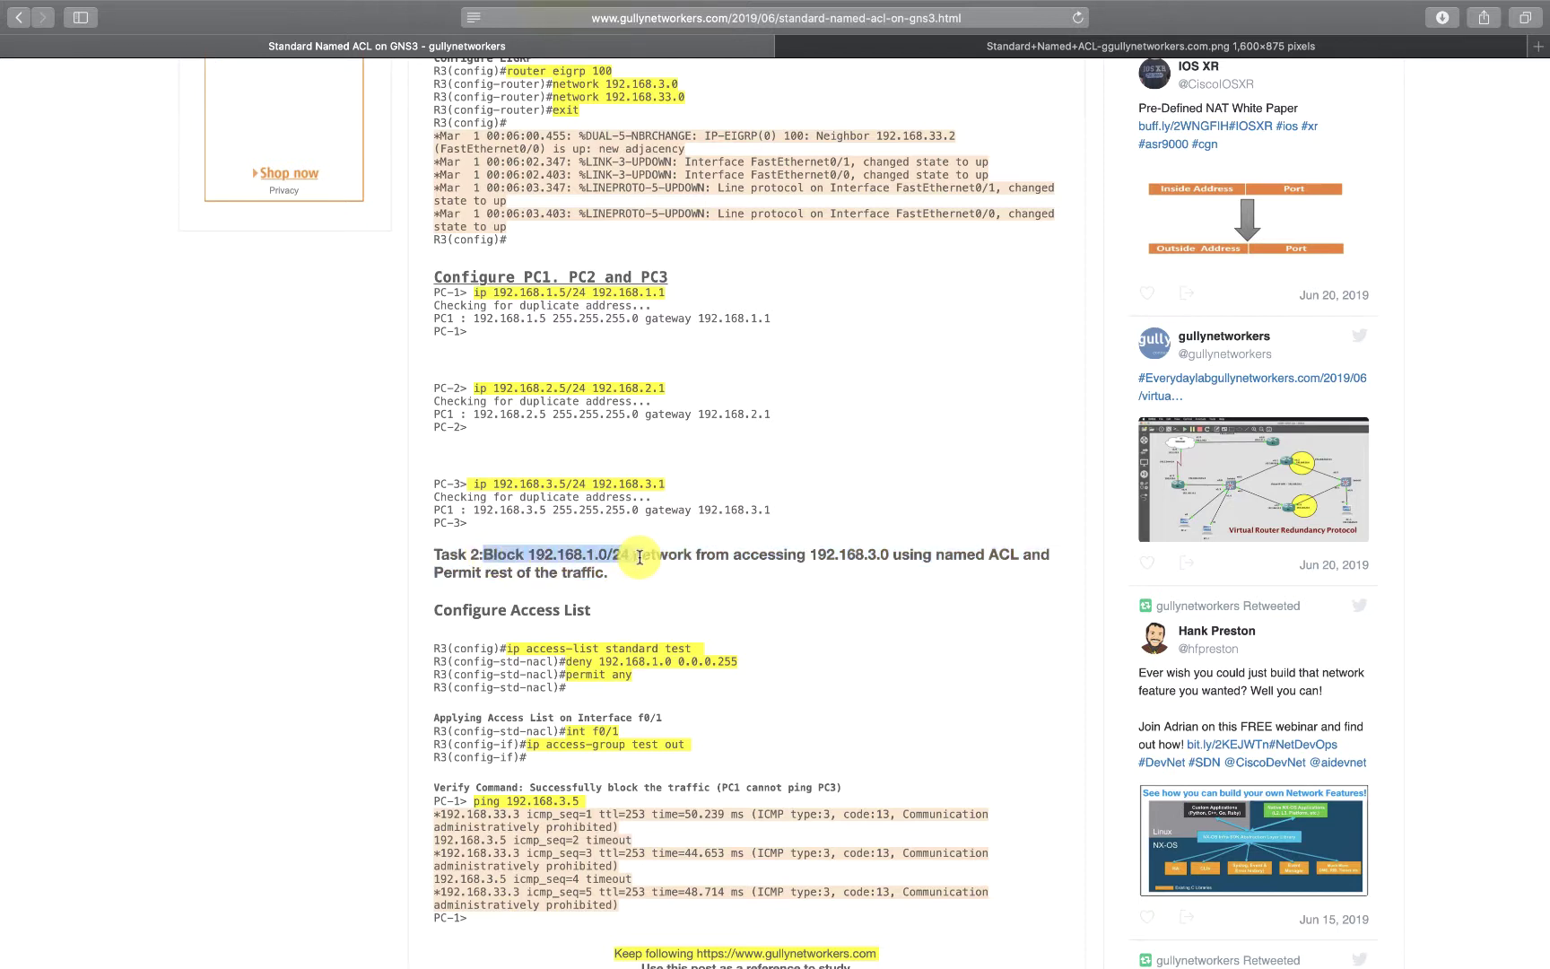
left_click_drag(833, 555, 1021, 557)
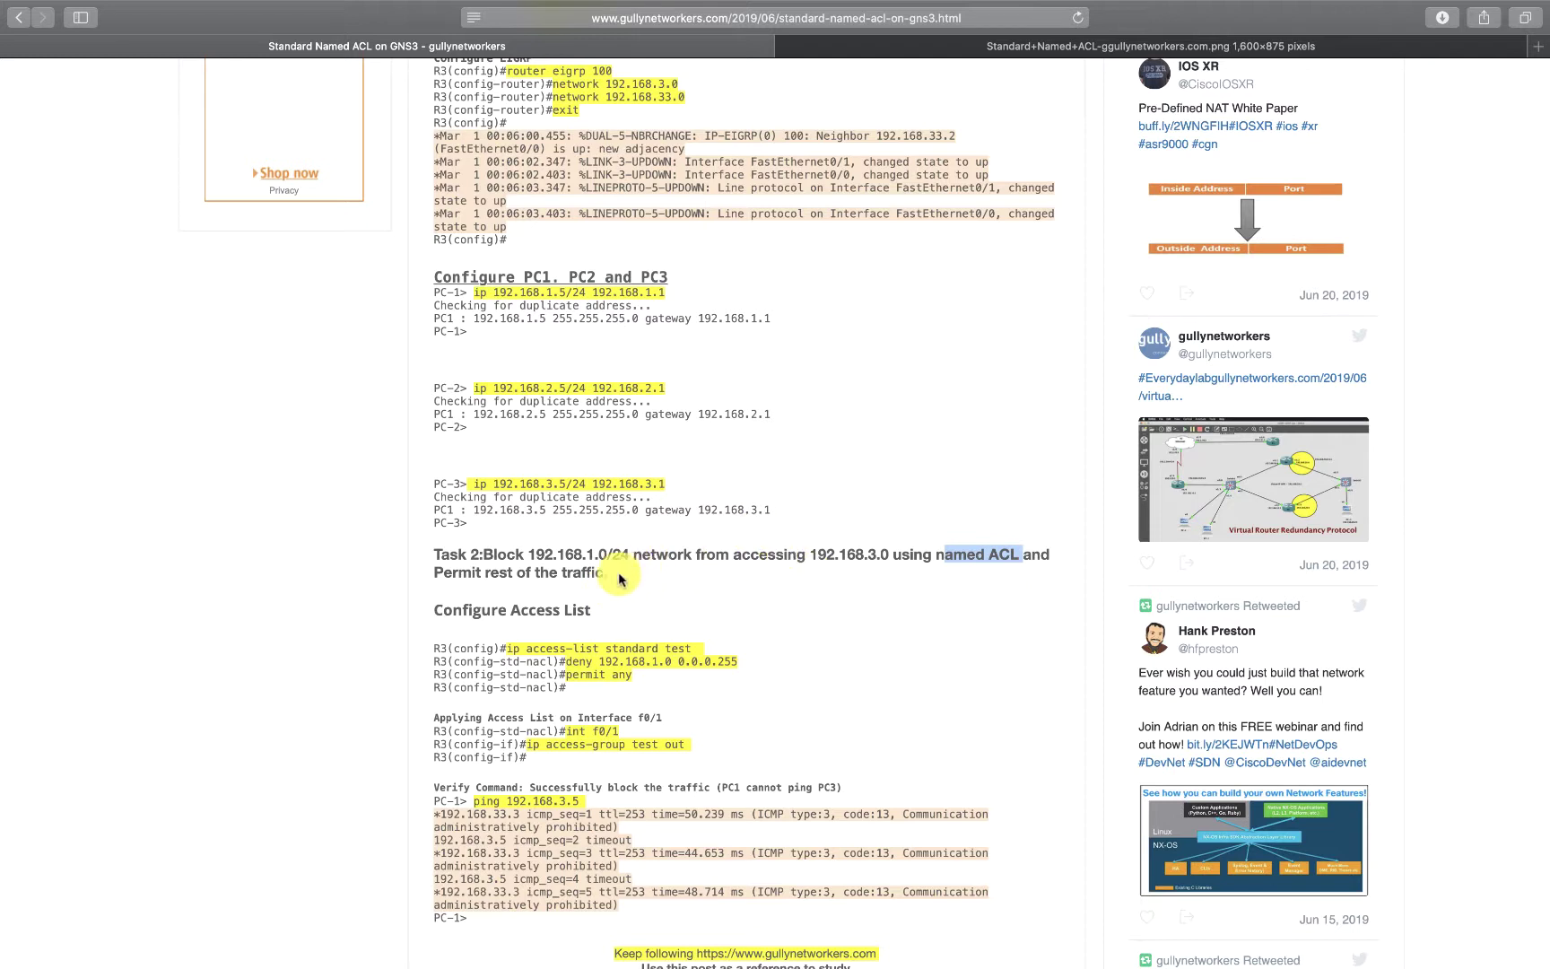
left_click_drag(458, 574, 644, 575)
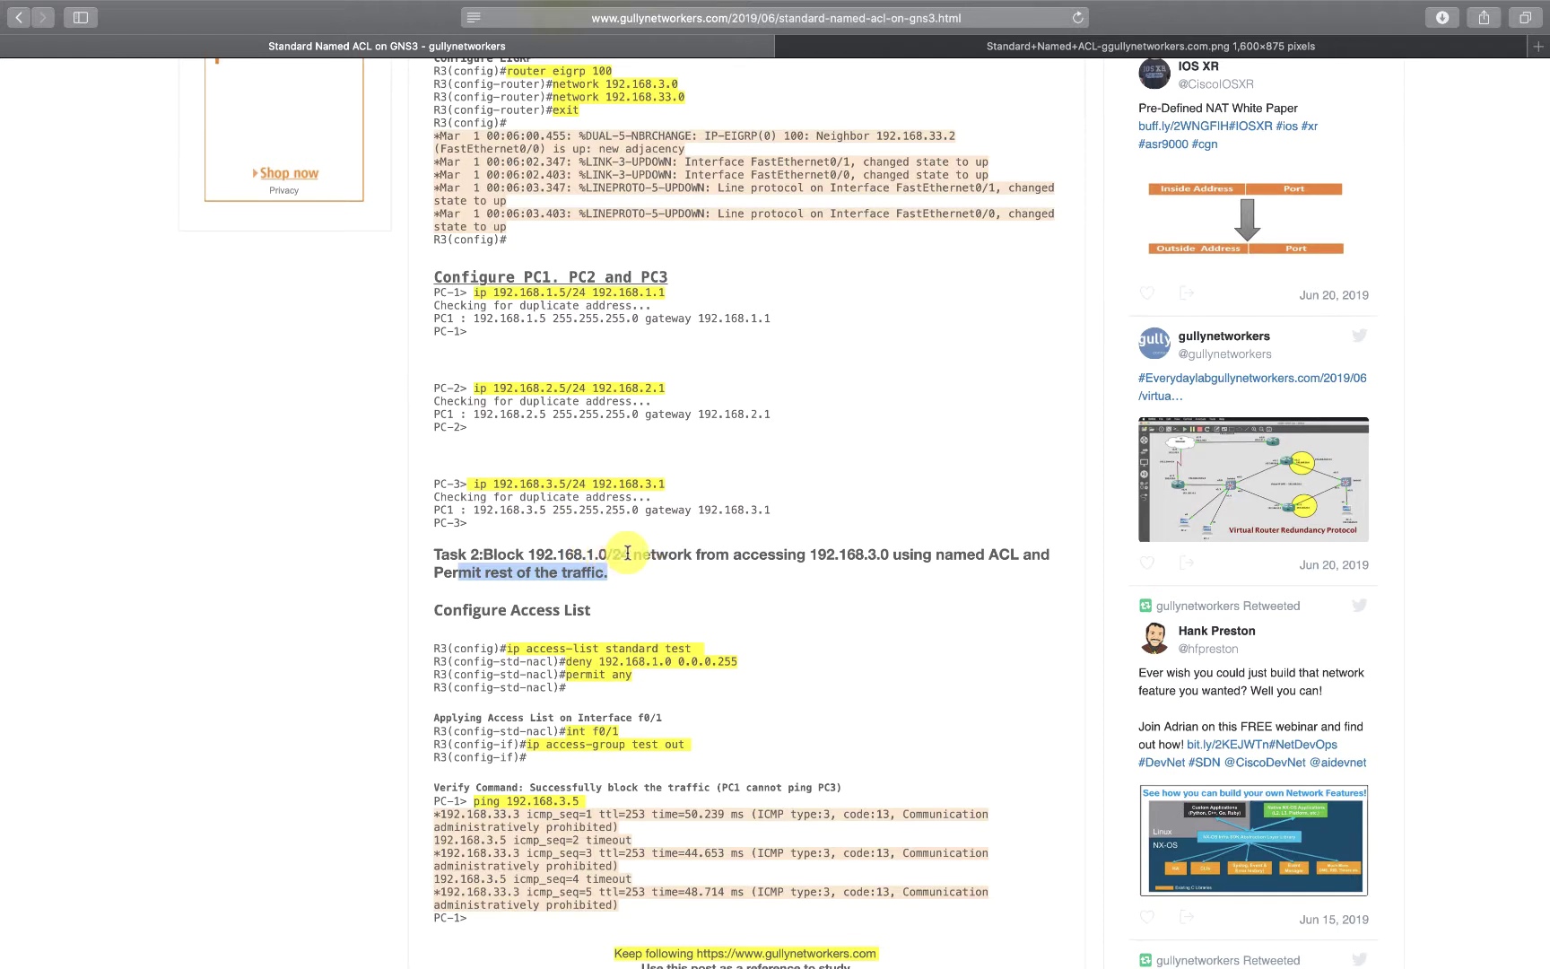
left_click_drag(536, 555, 632, 558)
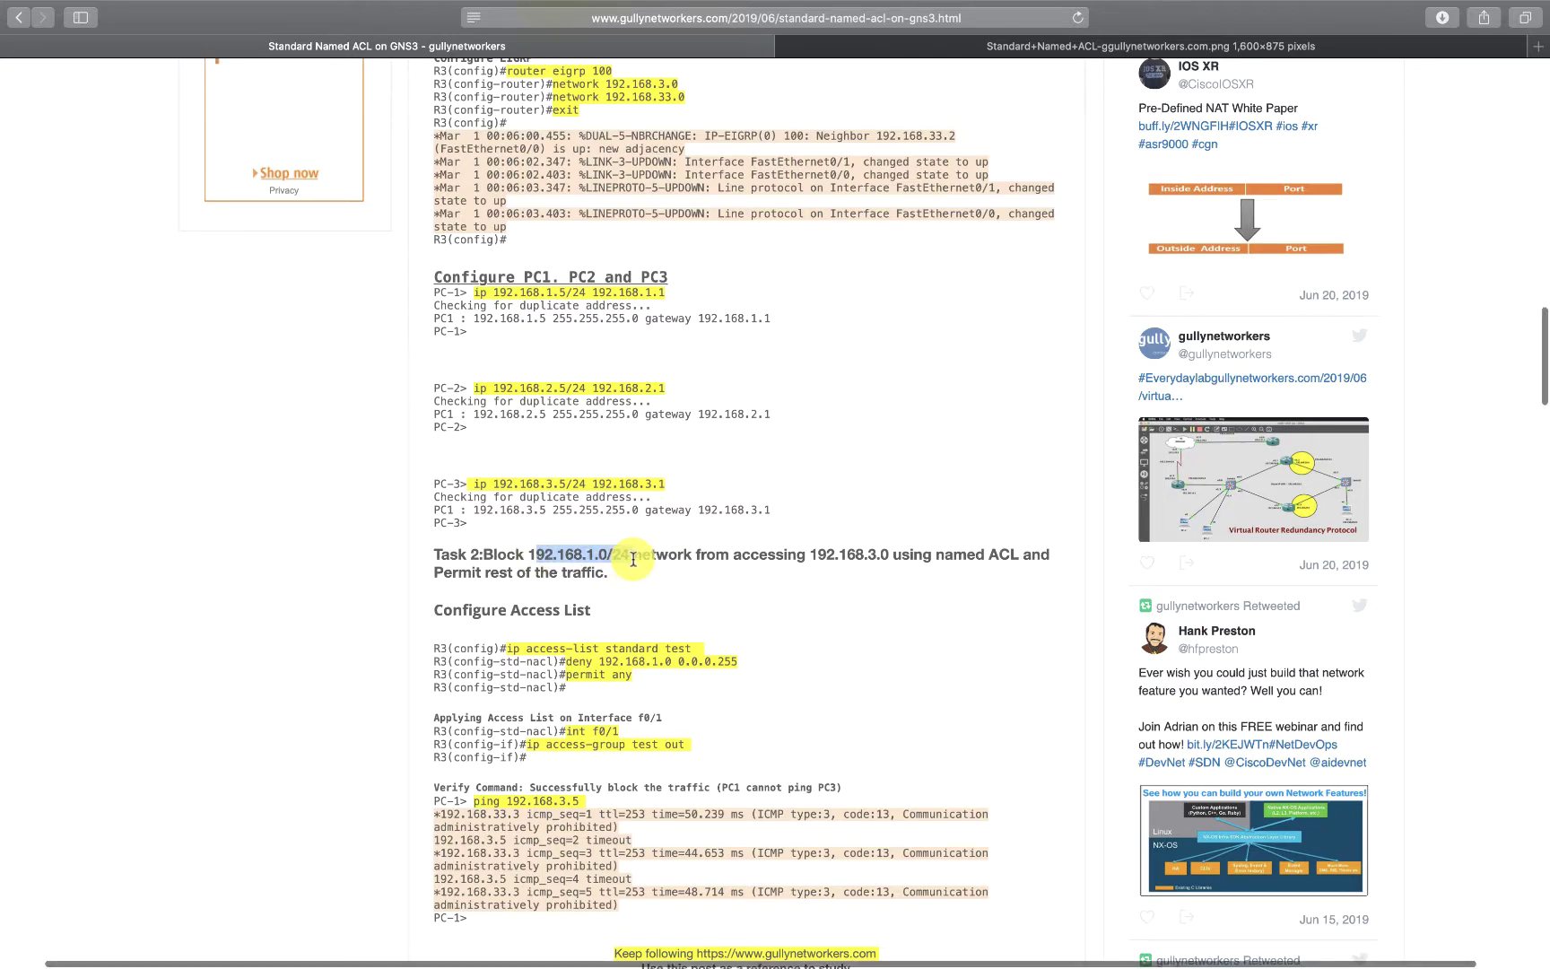
scroll(633, 560, "up", 20)
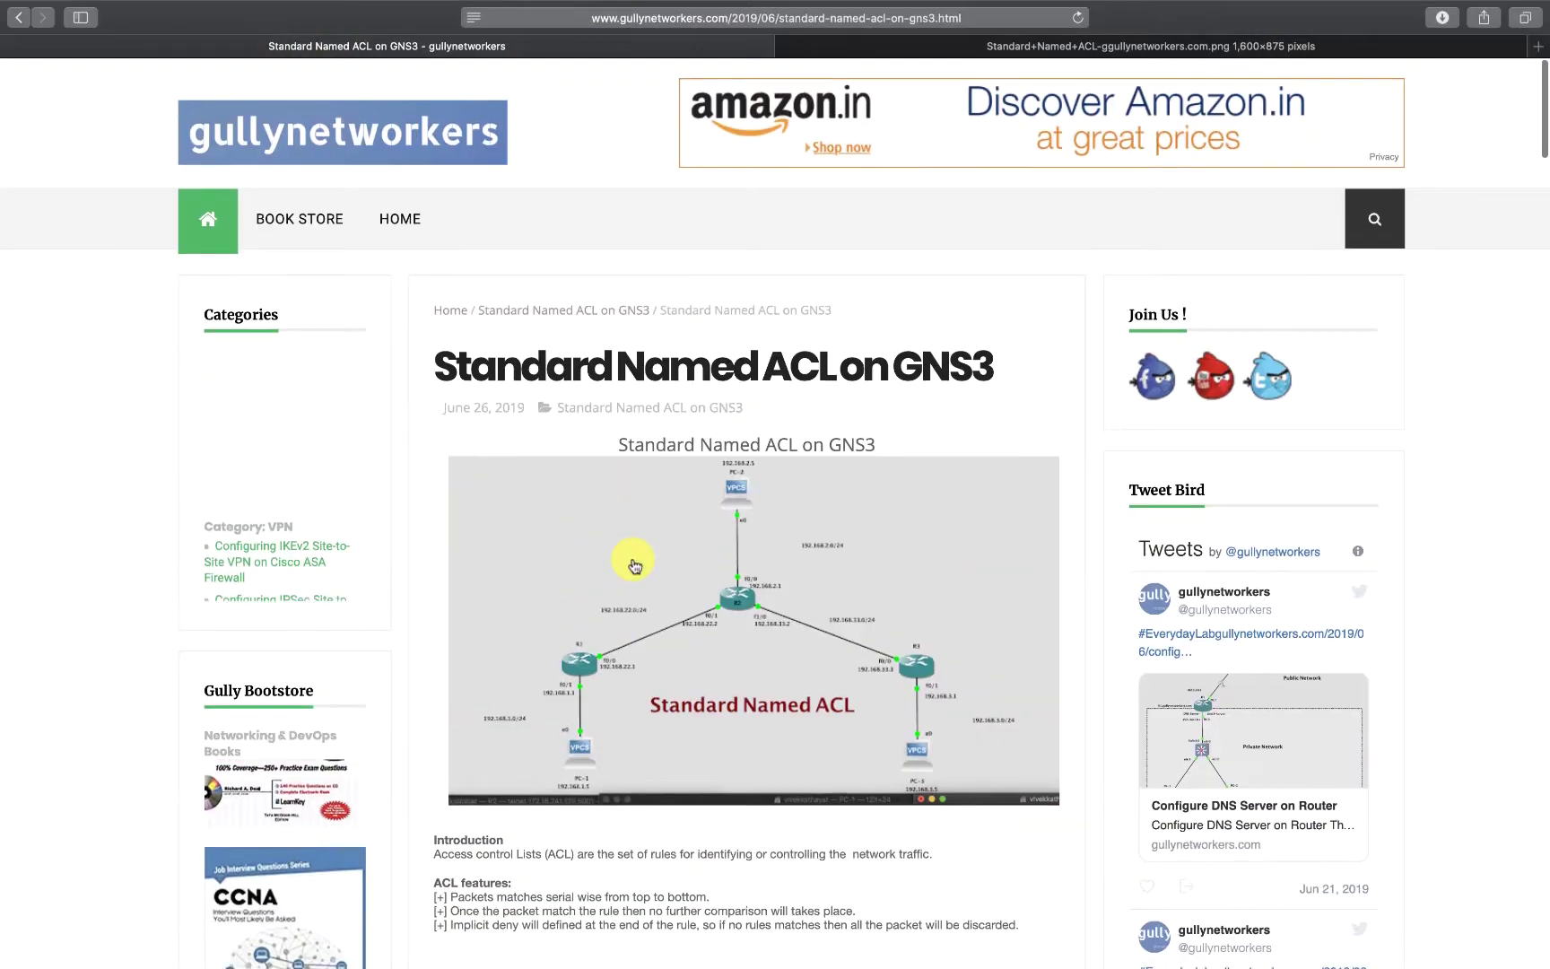
left_click(959, 47)
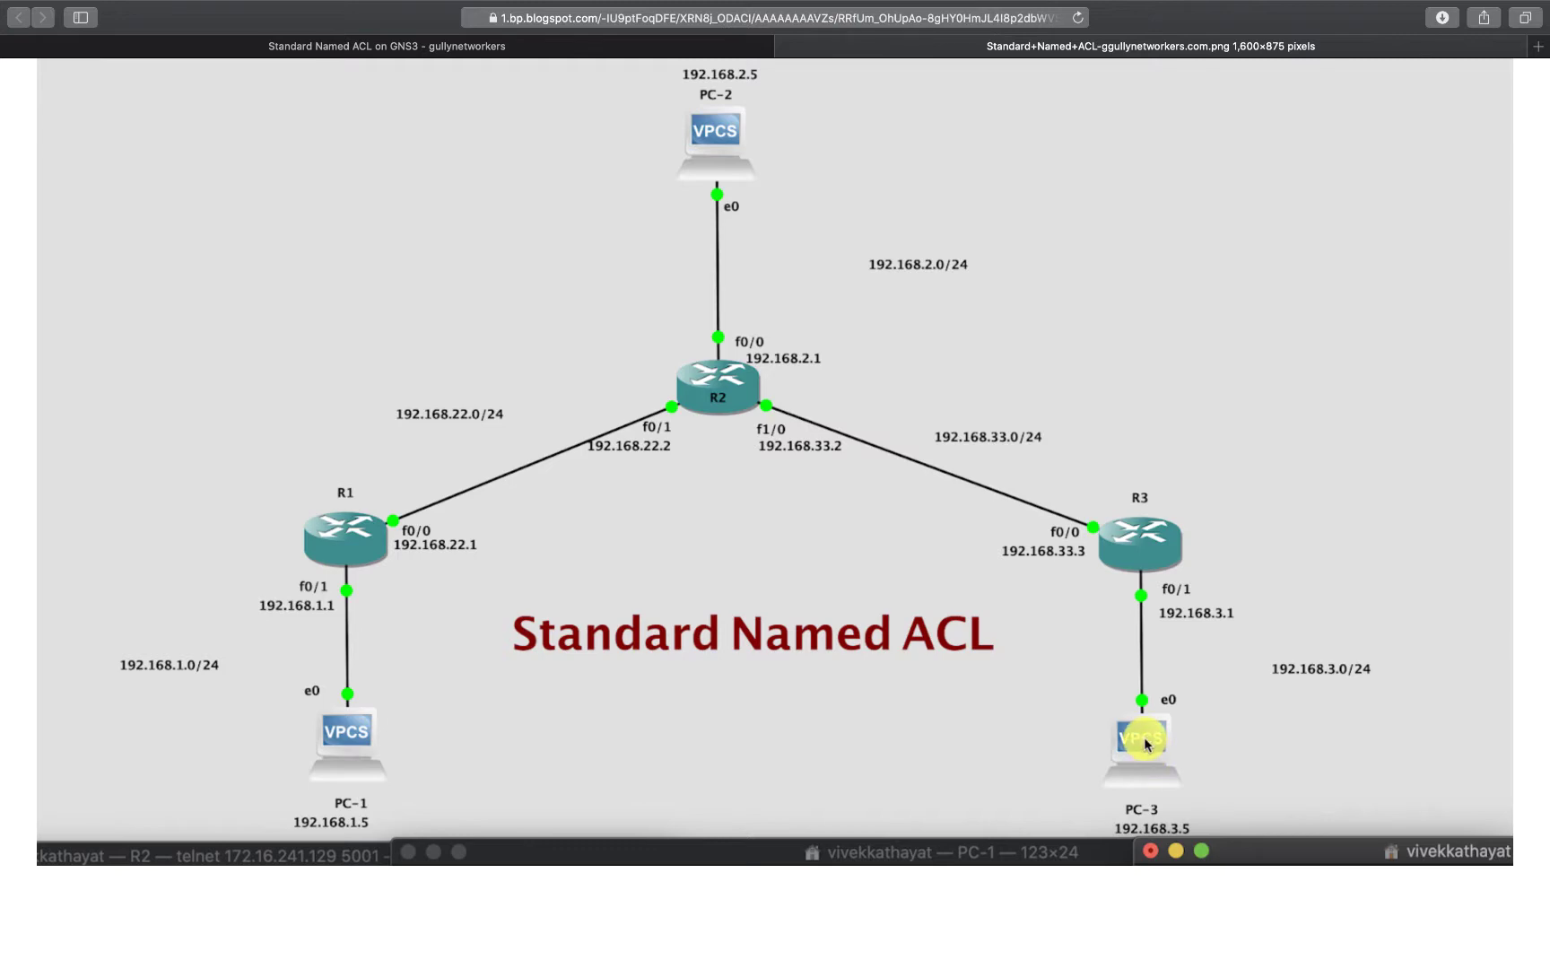
left_click(564, 45)
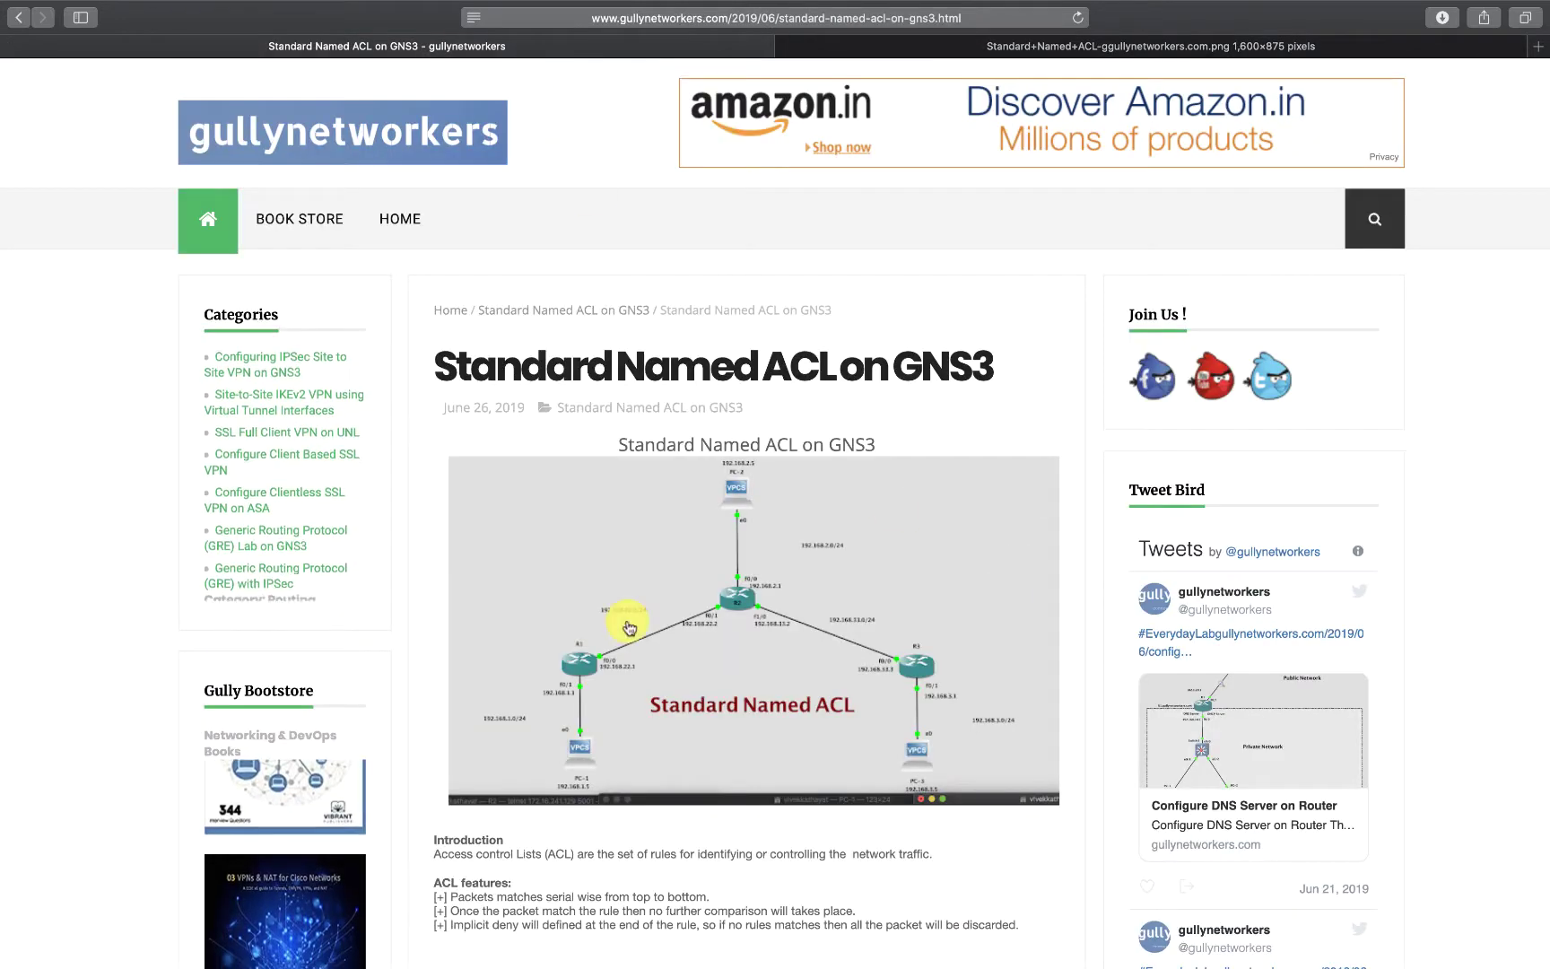
scroll(628, 627, "down", 10)
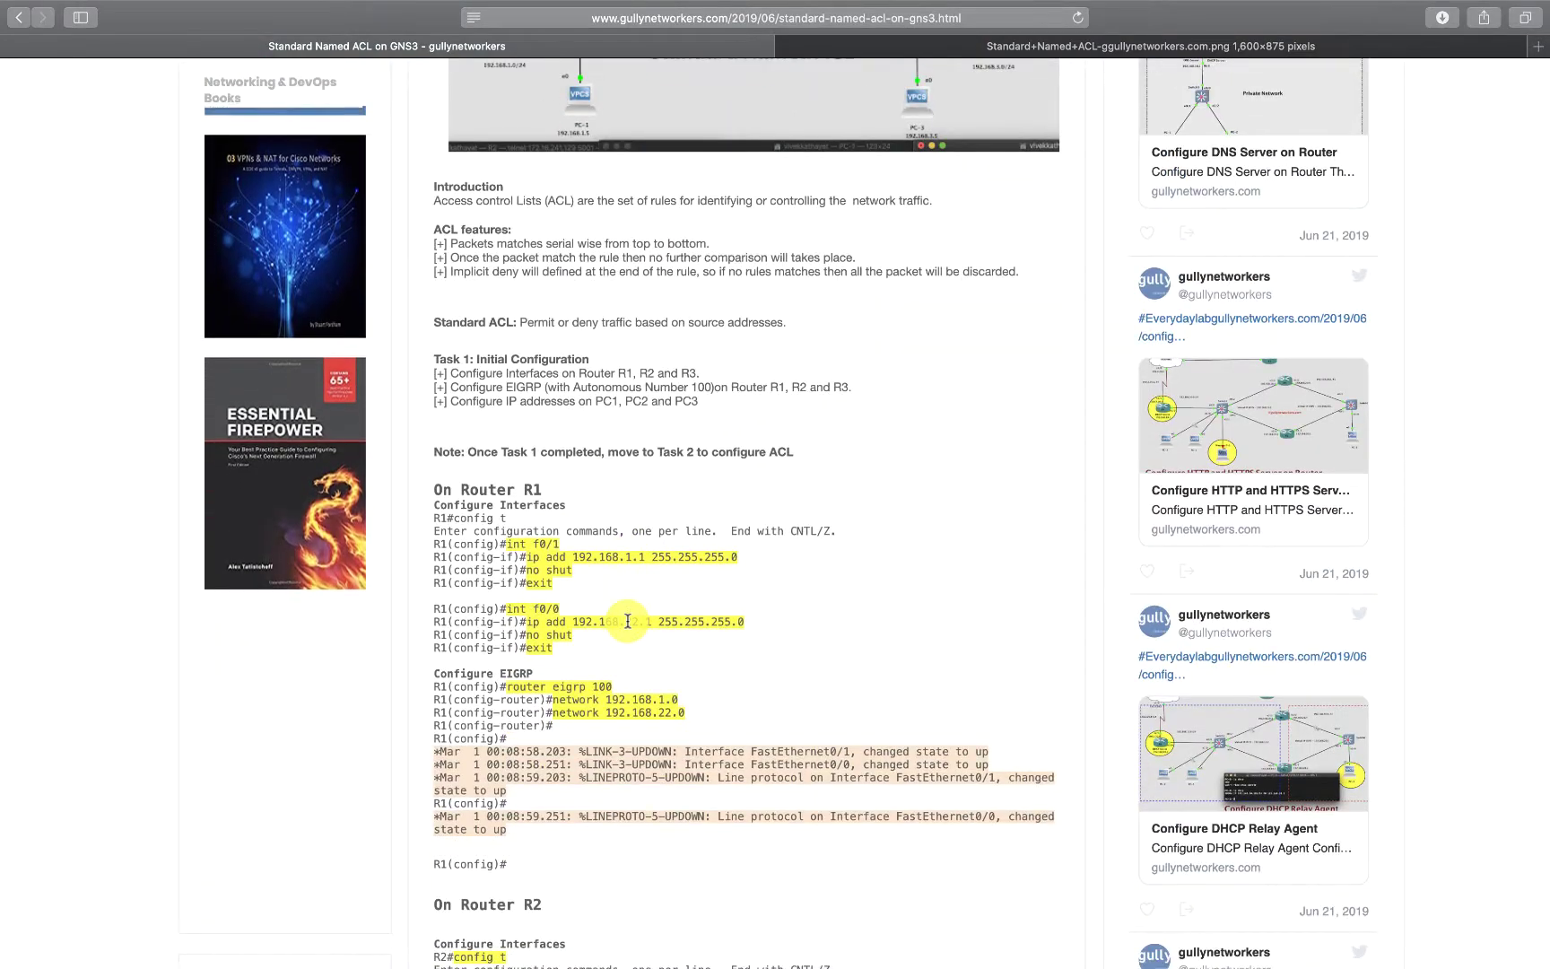
Switch to the ACL Lab project in GNS3 and open consoles to all devices
mouse_move(679, 4)
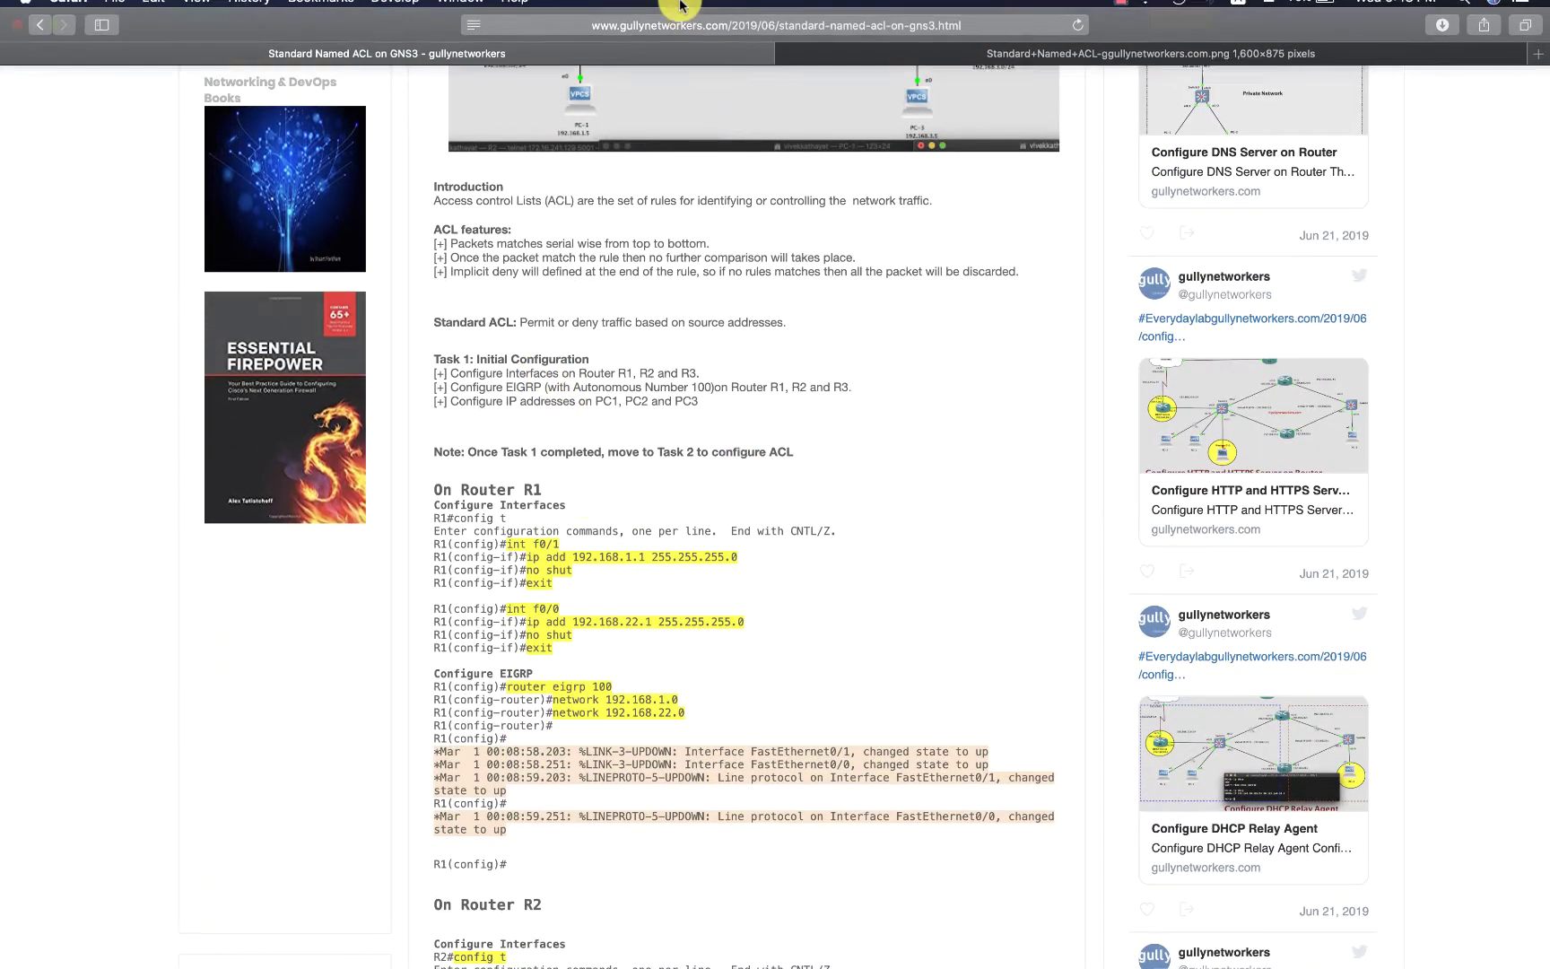
key("ctrl+Left")
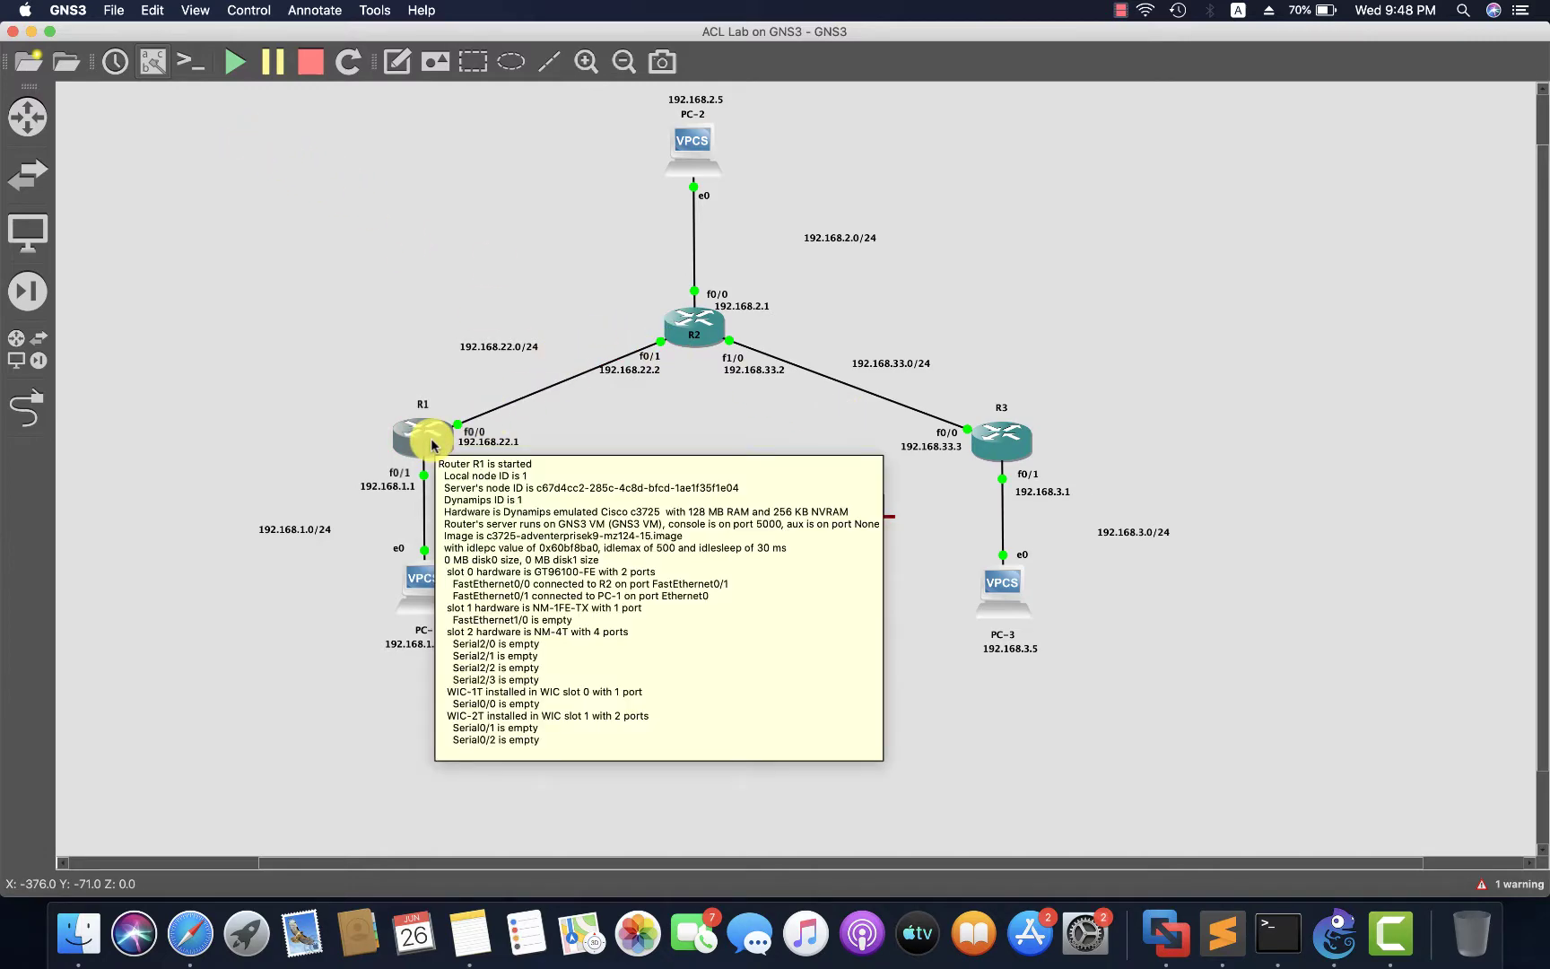
right_click(432, 445)
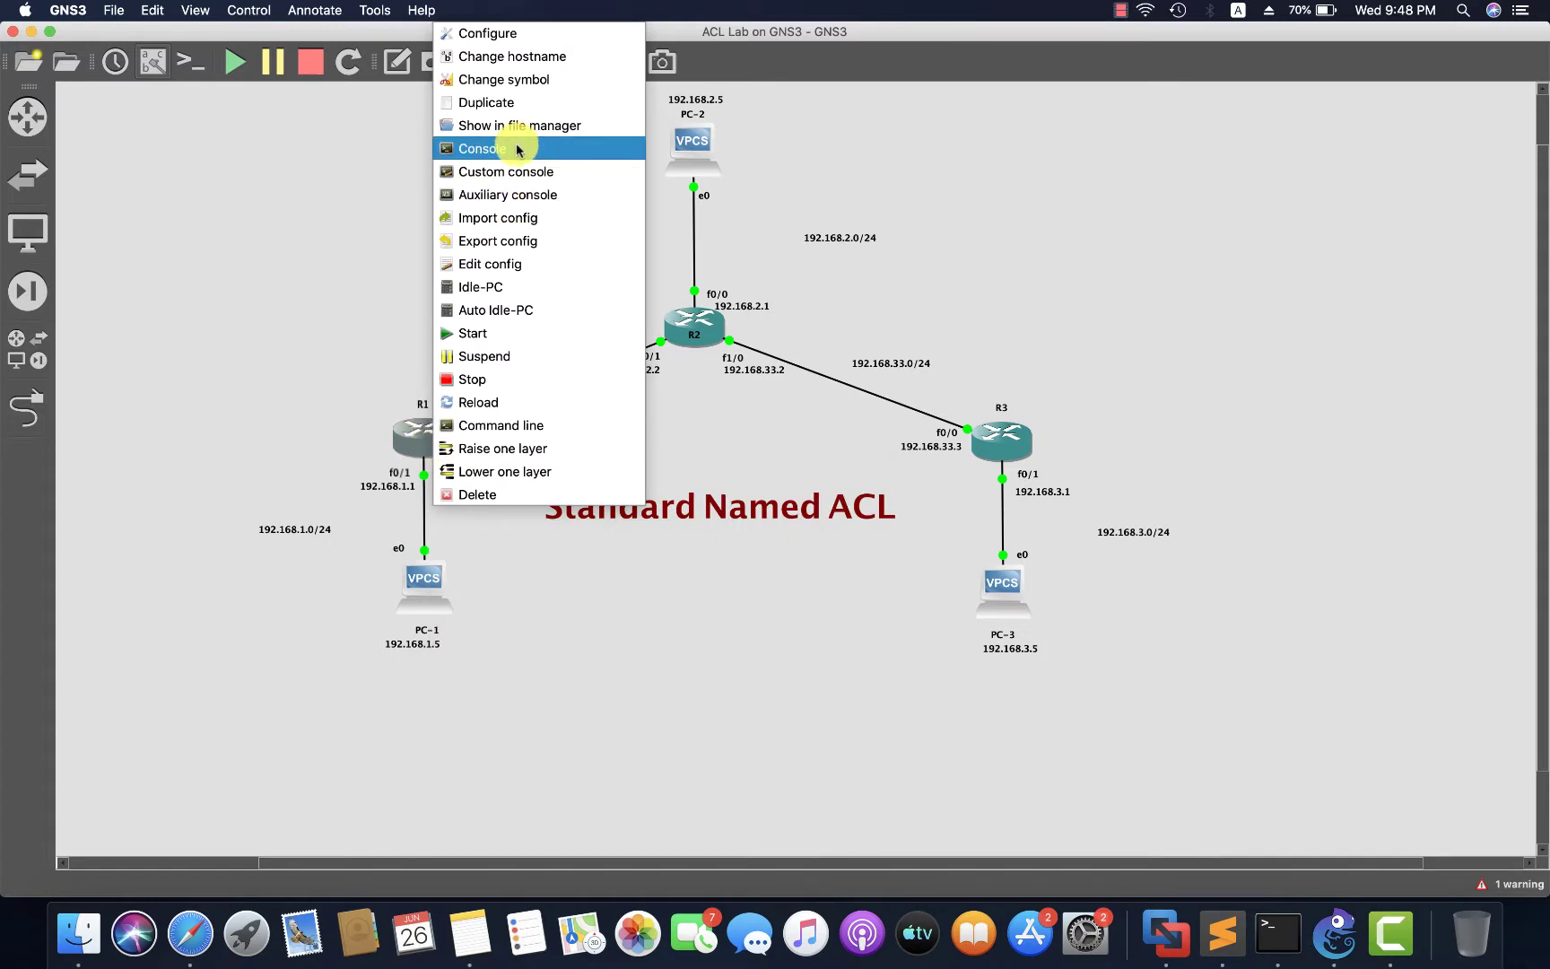
left_click(305, 160)
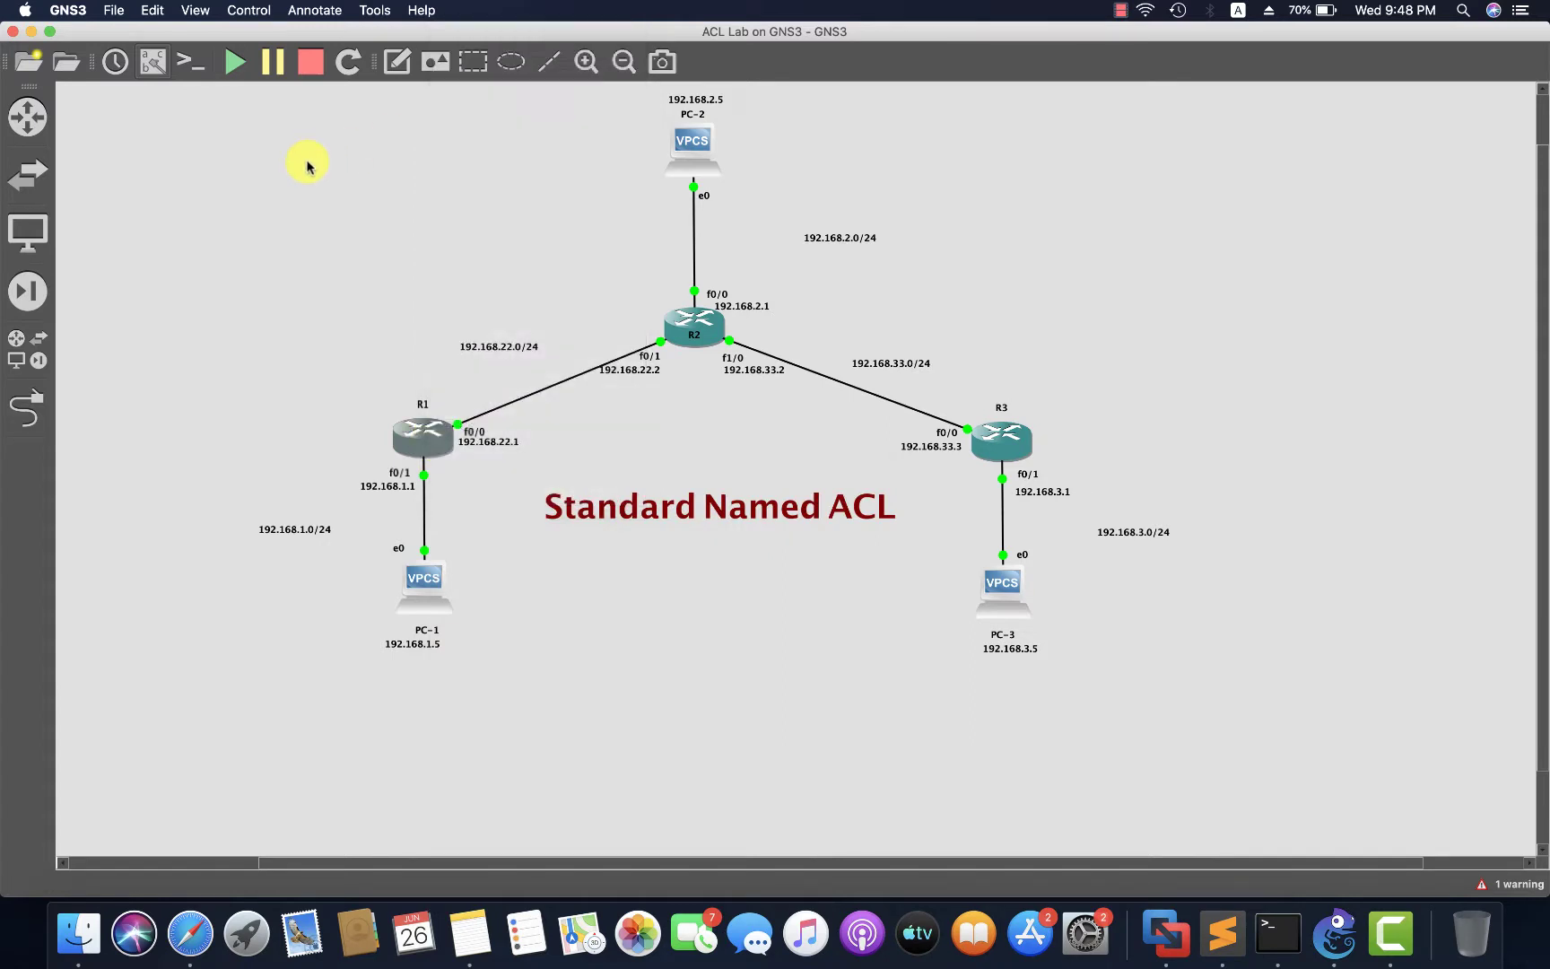
left_click(193, 76)
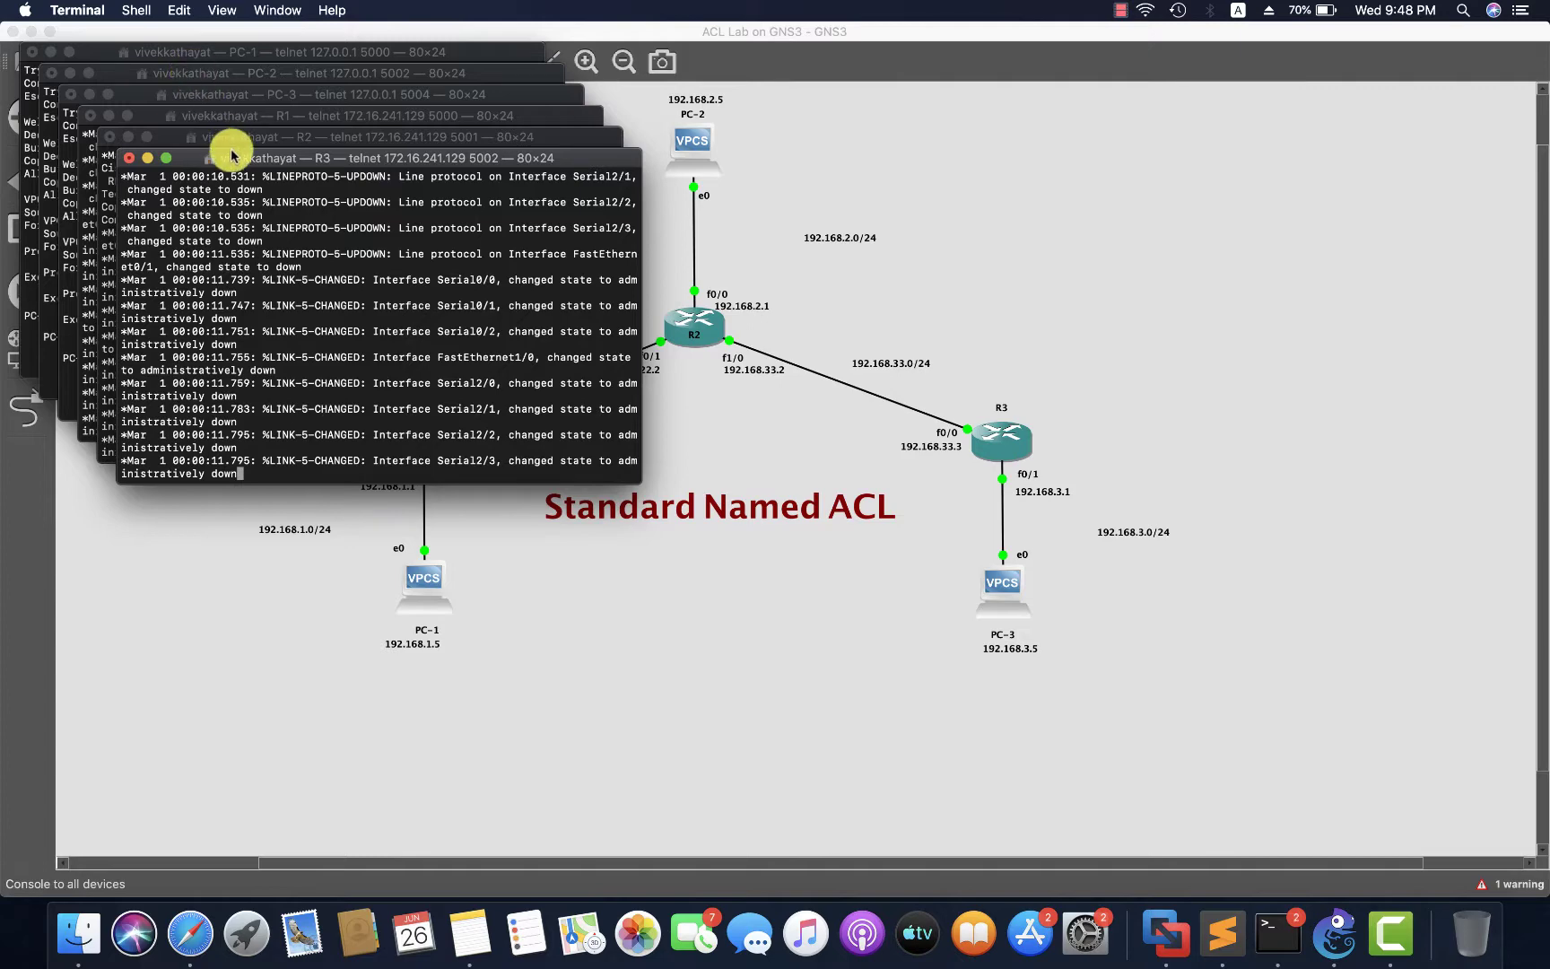
Separate the R3, R2 and R1 console windows from the stack and spread them across the screen
left_click_drag(231, 158, 1250, 214)
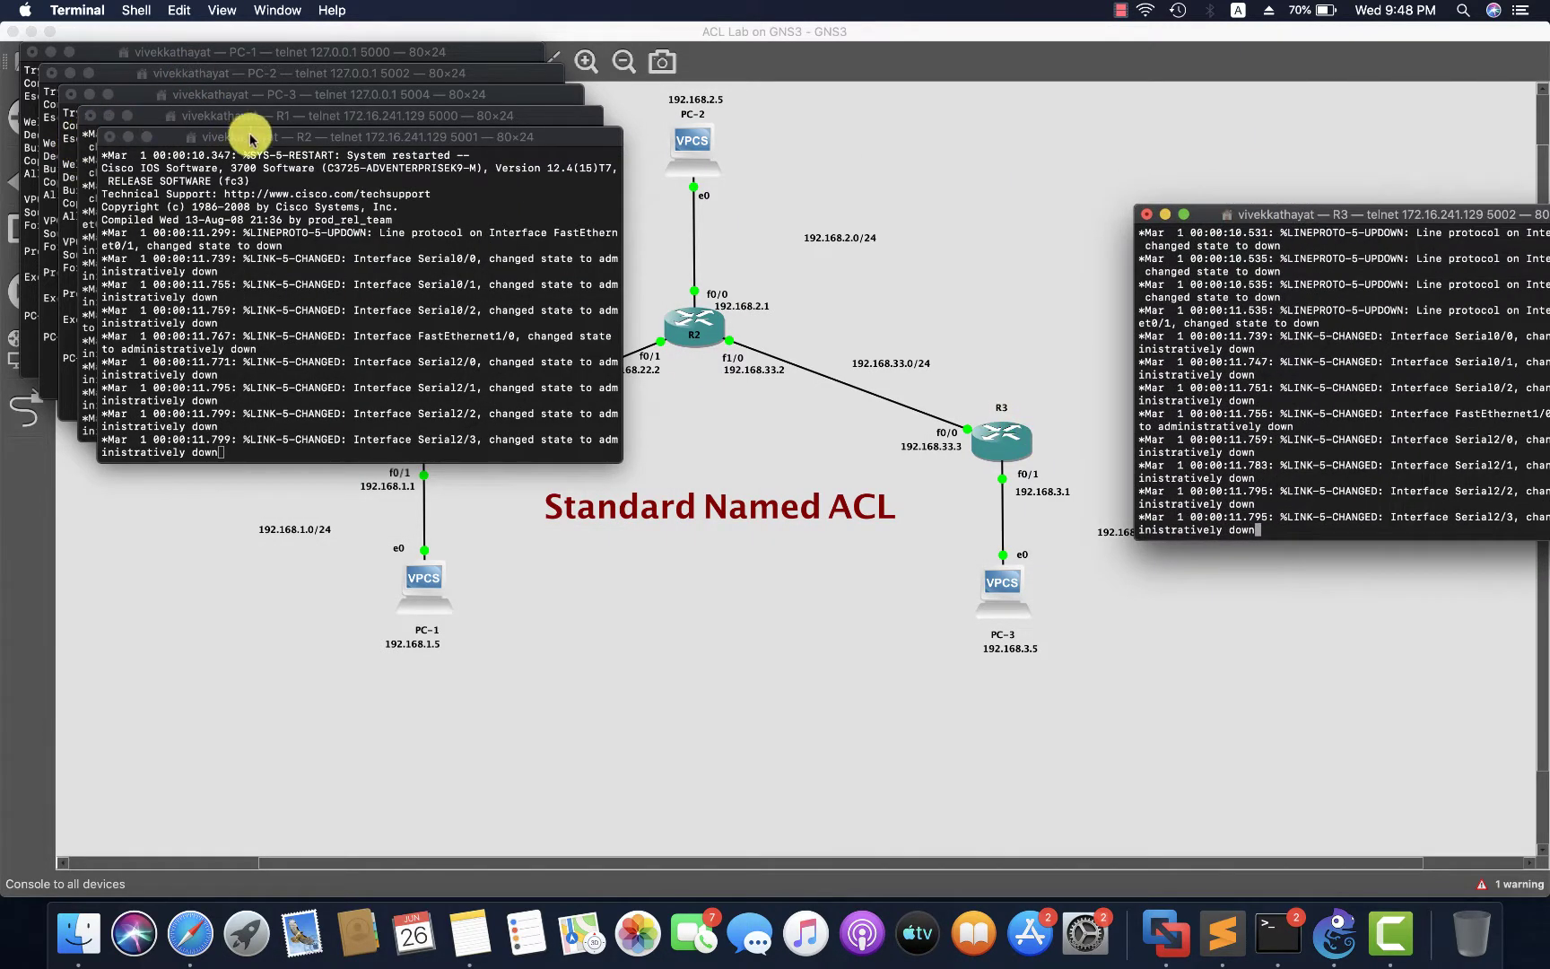
left_click_drag(251, 139, 641, 532)
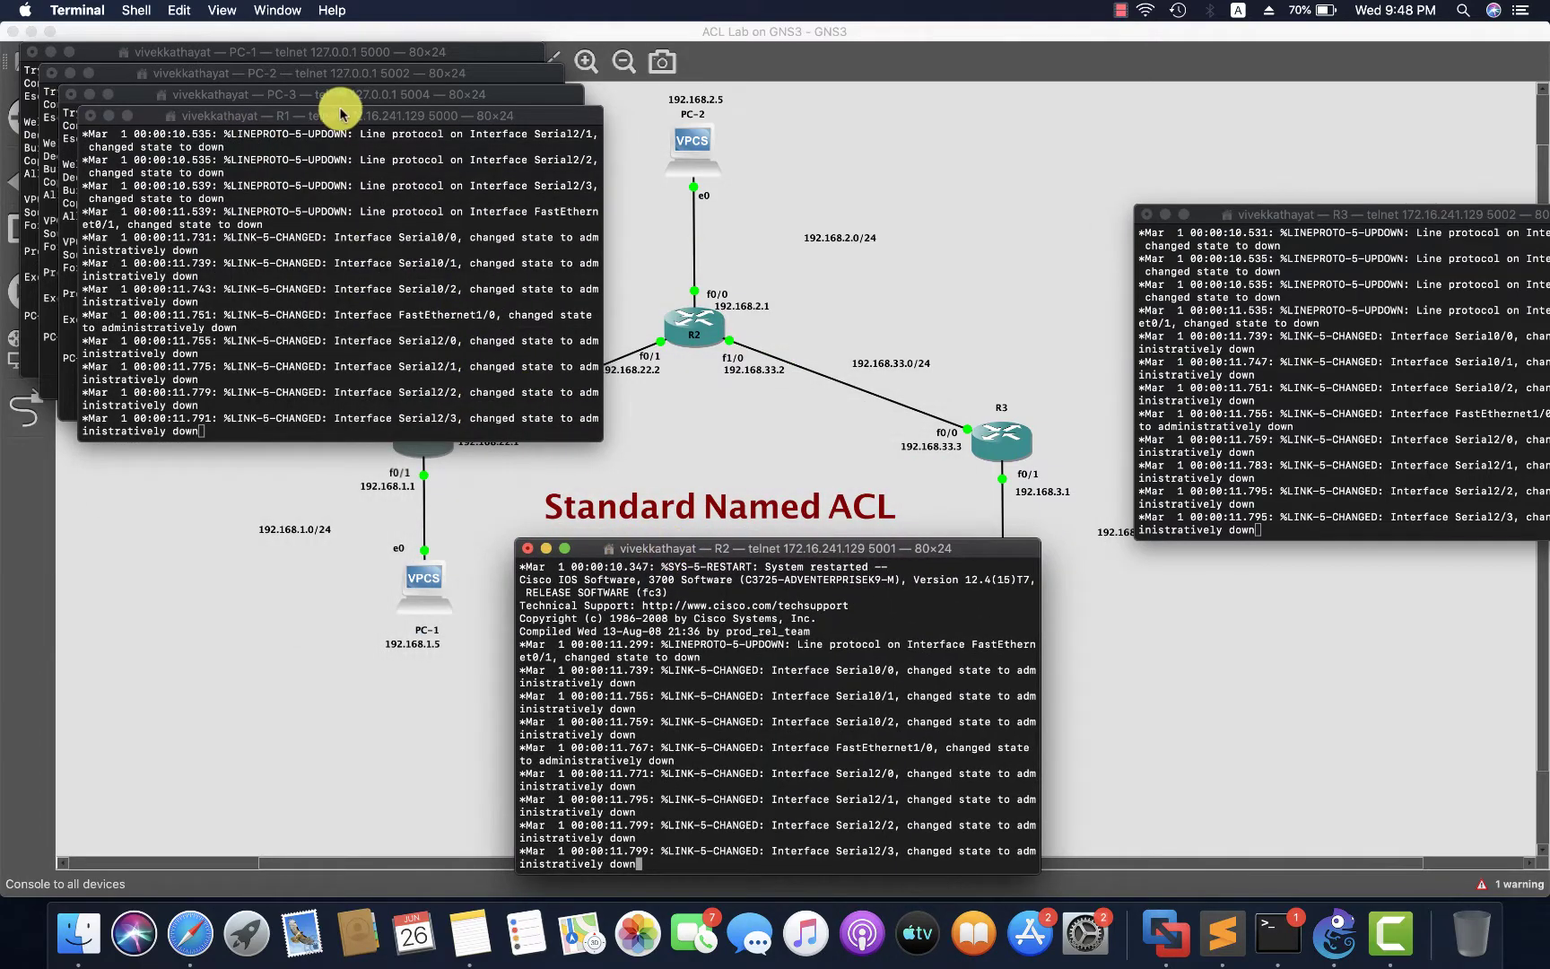
left_click_drag(341, 115, 207, 543)
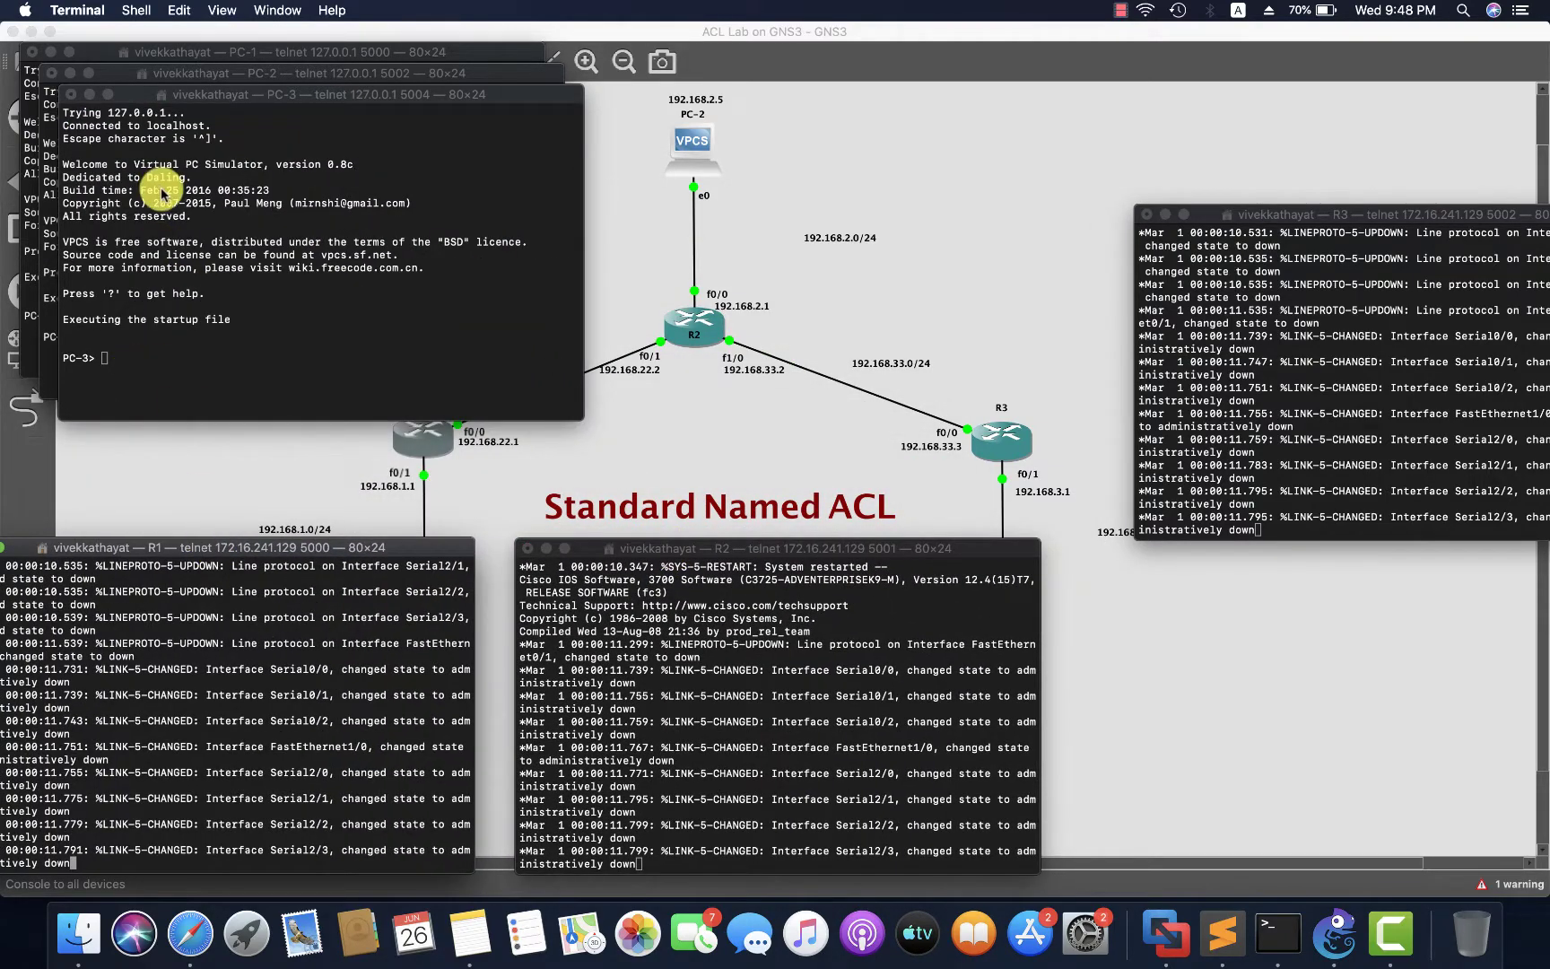
Minimize the PC-3, PC-2 and PC-1 console windows
left_click(89, 95)
left_click(70, 73)
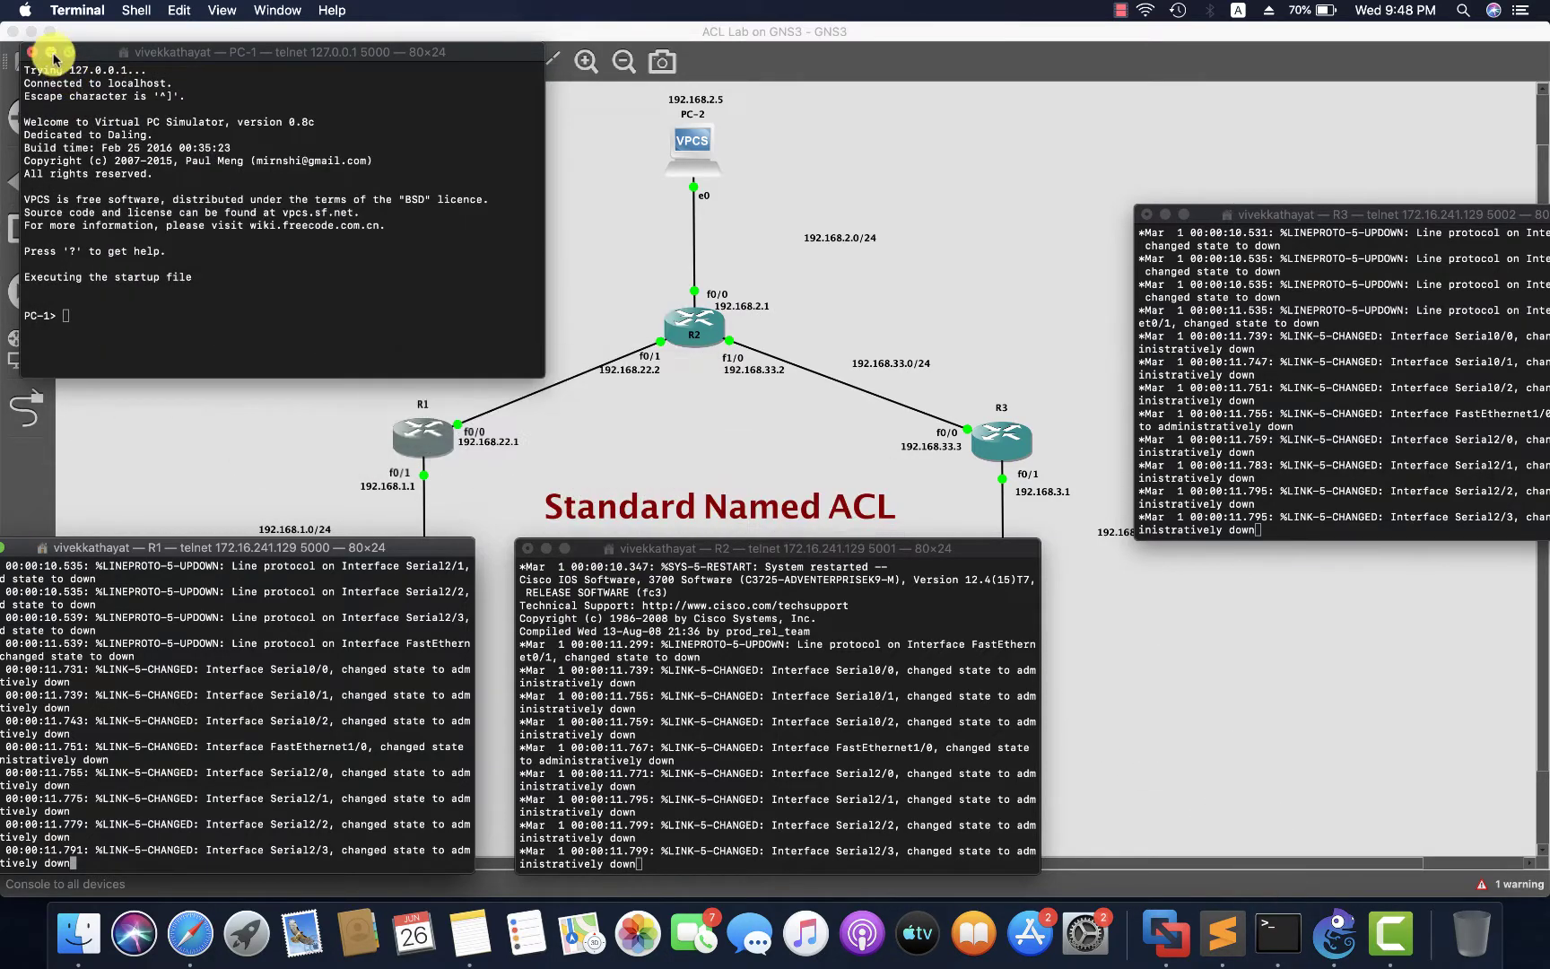
left_click(50, 52)
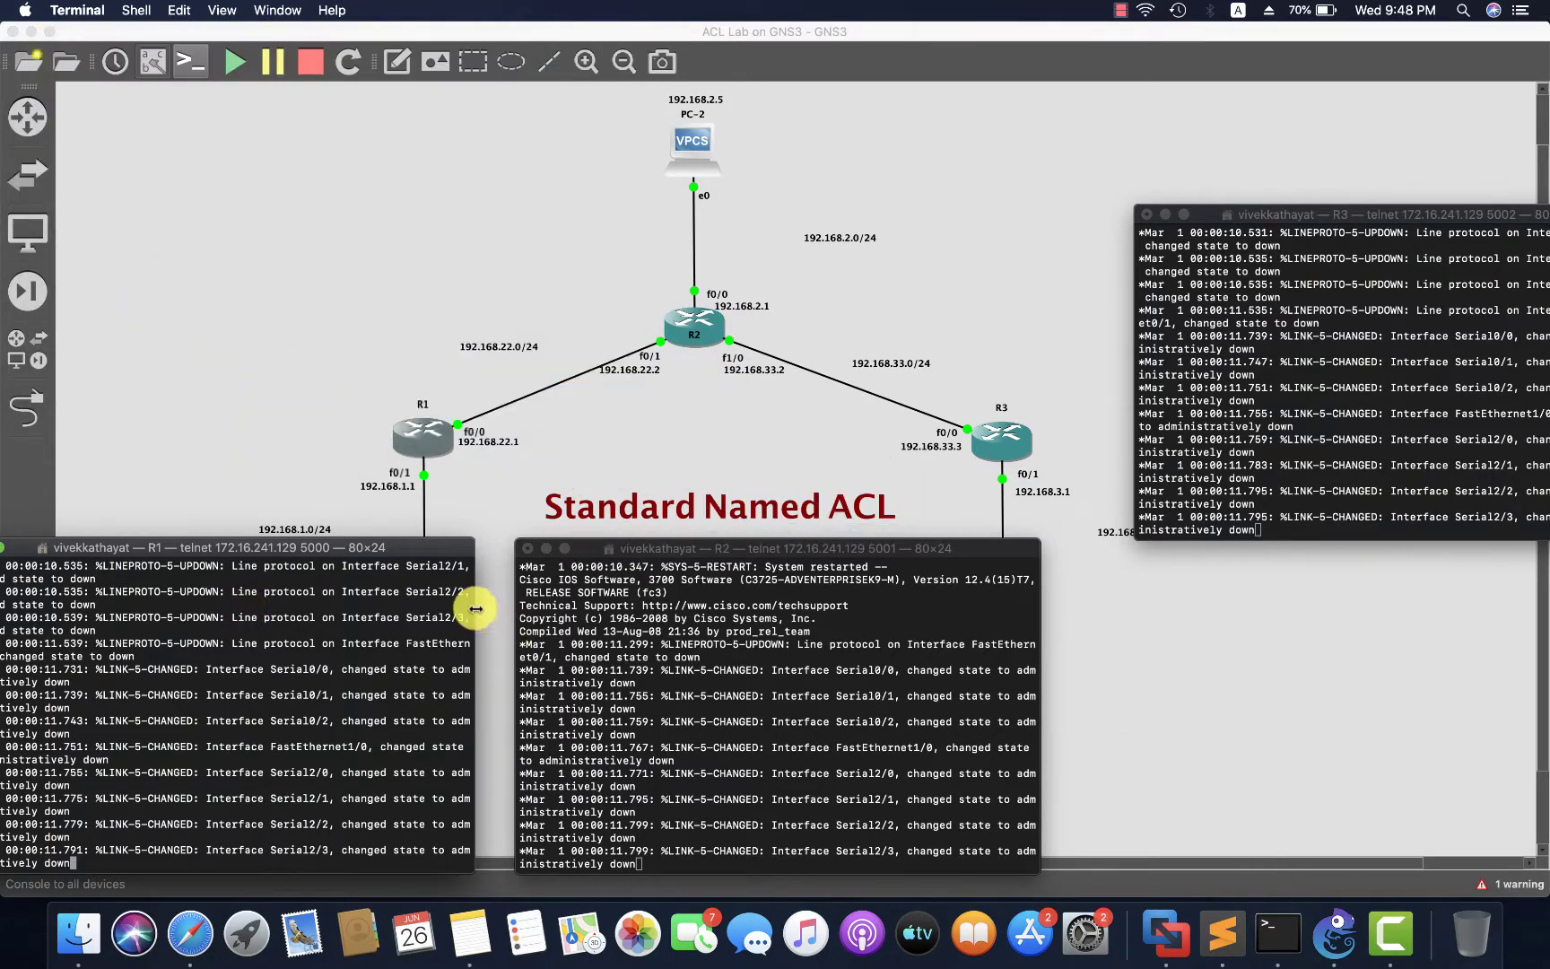
Widen the R1 console to 115 columns, clear the other router consoles away and place R1's window below the topology's centre
left_click_drag(474, 607, 700, 608)
left_click_drag(734, 550, 944, 553)
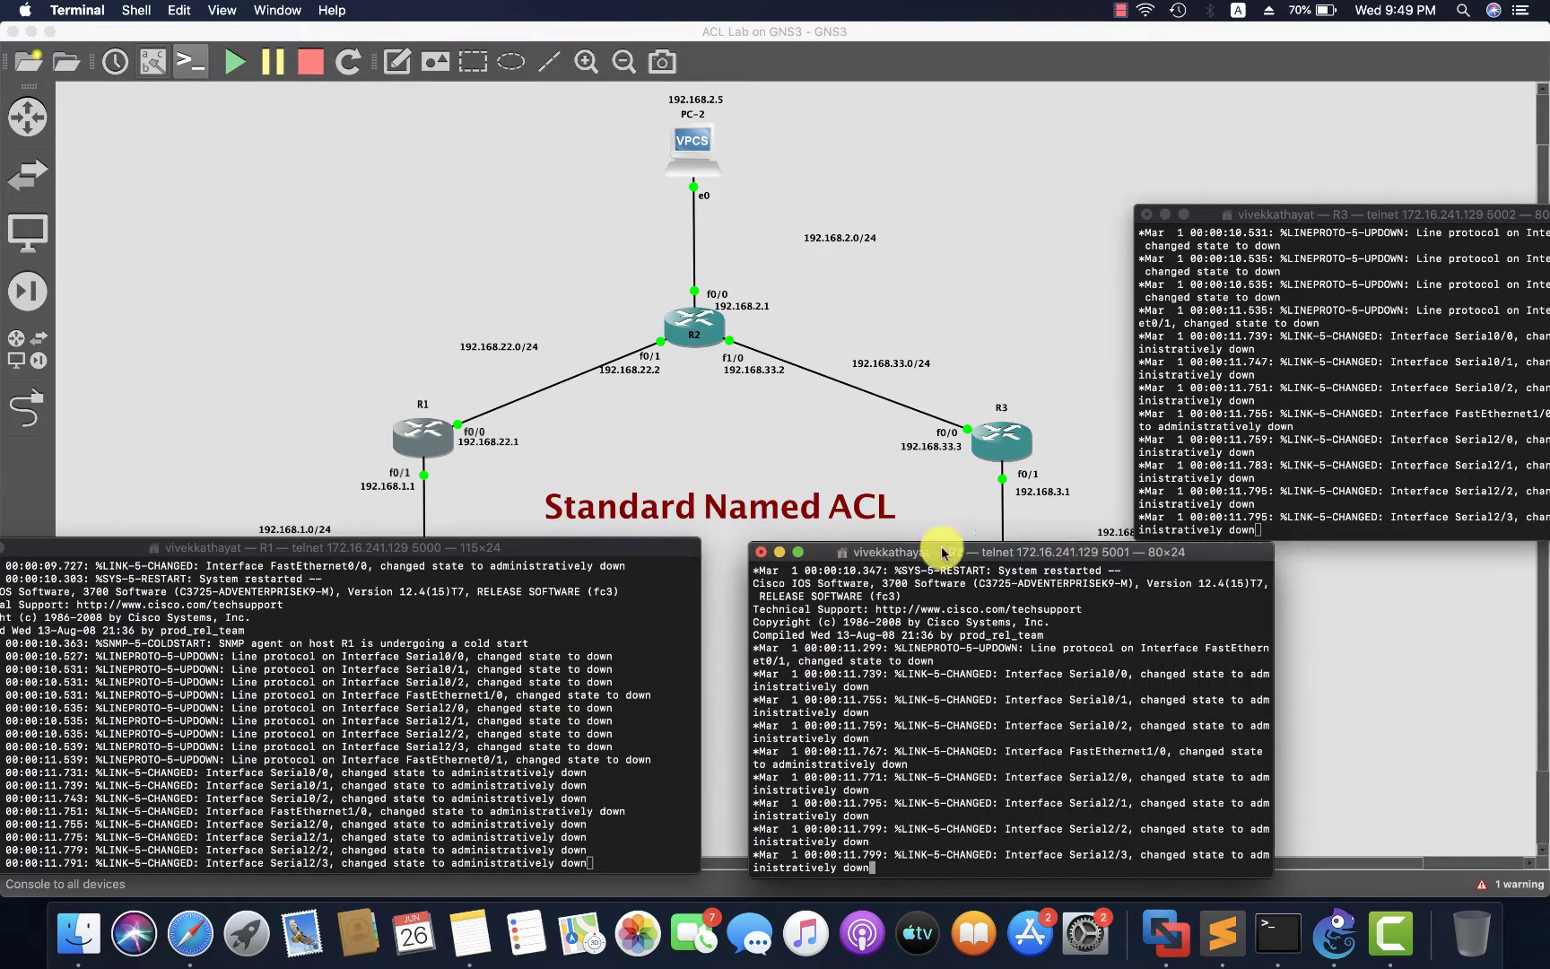
left_click(1165, 215)
left_click_drag(206, 557, 780, 500)
Bring up the R1 prompt and enter global configuration mode with config t
key("Return")
key("Return")
key("Return")
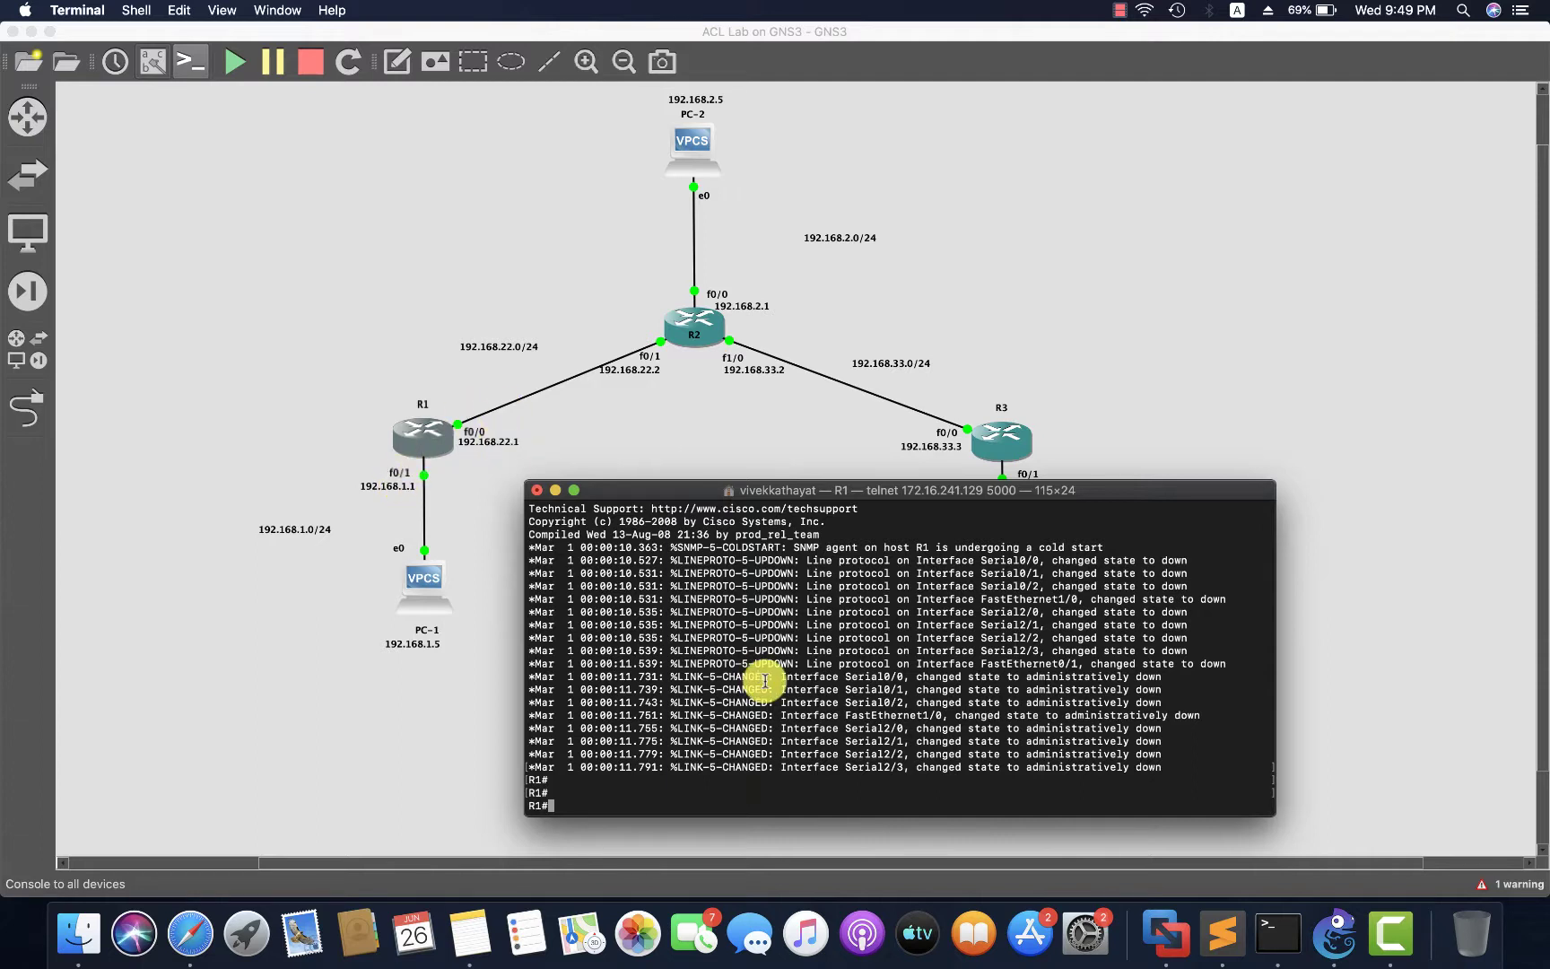
type("config")
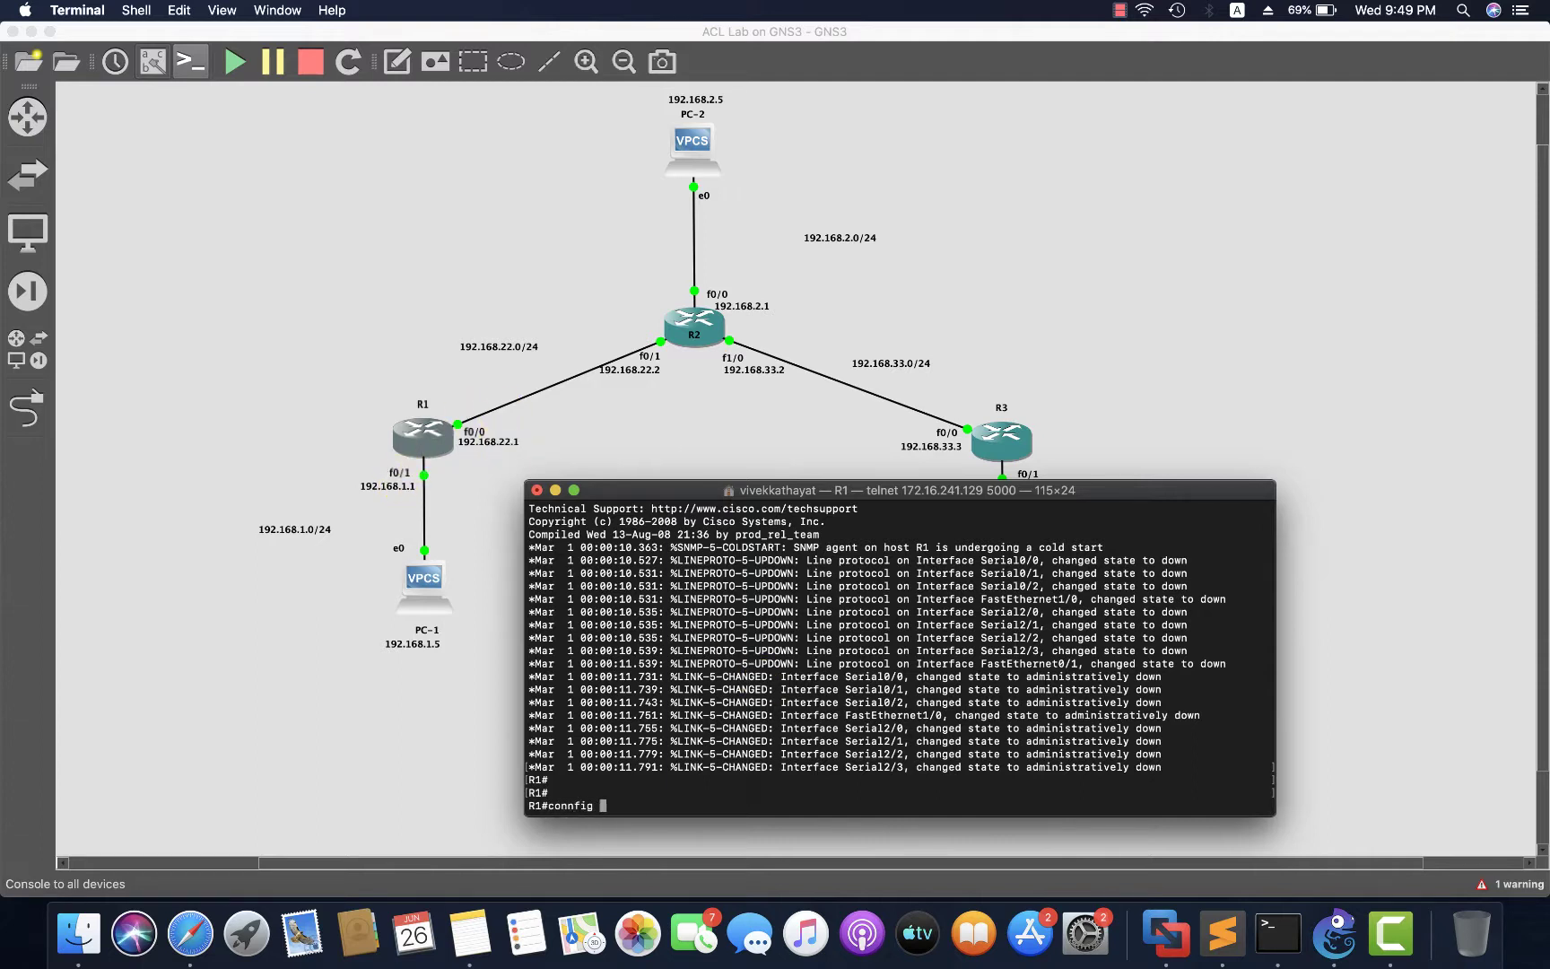
key("BackSpace")
key("BackSpace")
key("BackSpace")
key("BackSpace")
key("BackSpace")
key("BackSpace")
type("fig t")
key("Return")
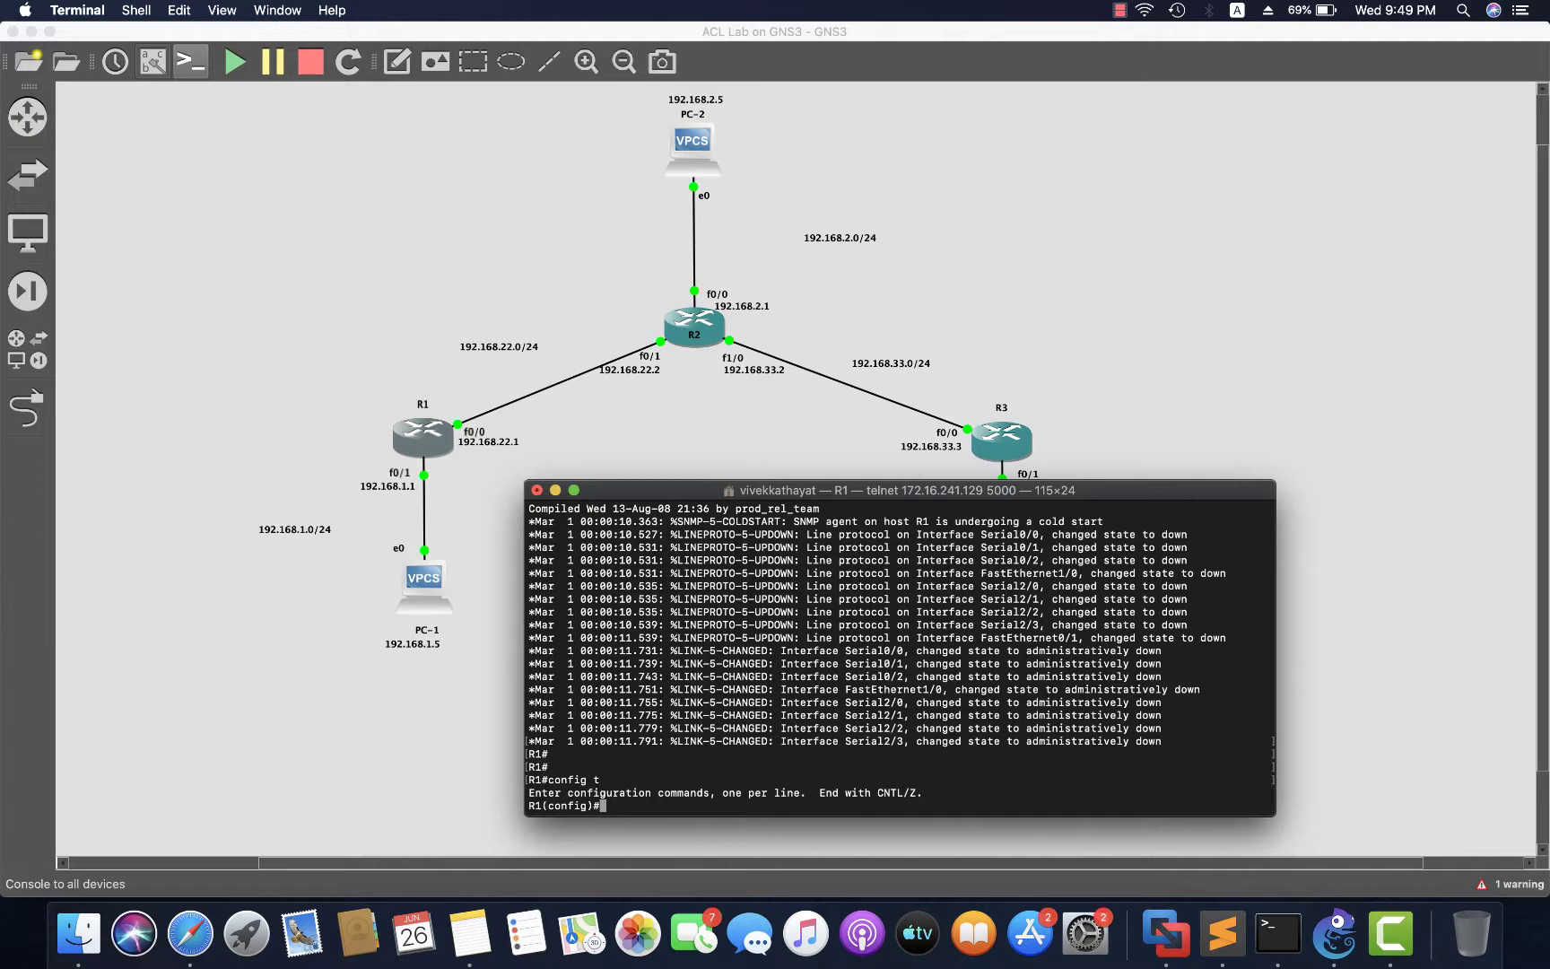
Configure R1's interface f0/1 with IP address 192.168.1.1 255.255.255.0, enable it with no shut, and check its line protocol message
type("int f0/1")
key("Return")
type("ip ")
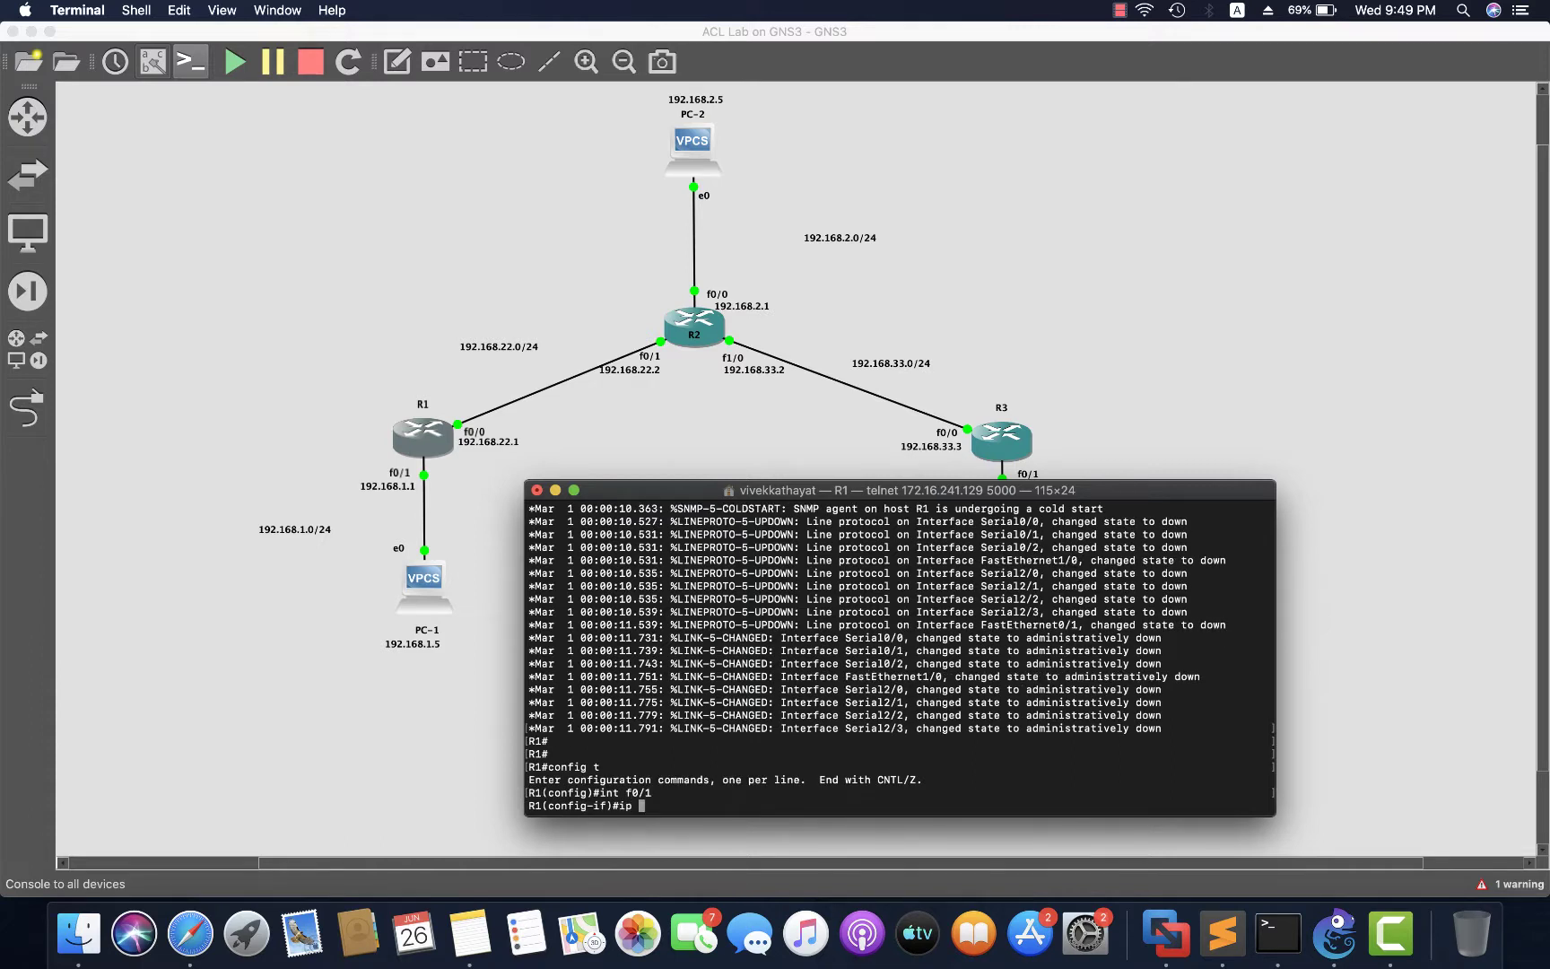
type("add 192.168.1.1 255.255.255.0")
key("Return")
type("no s")
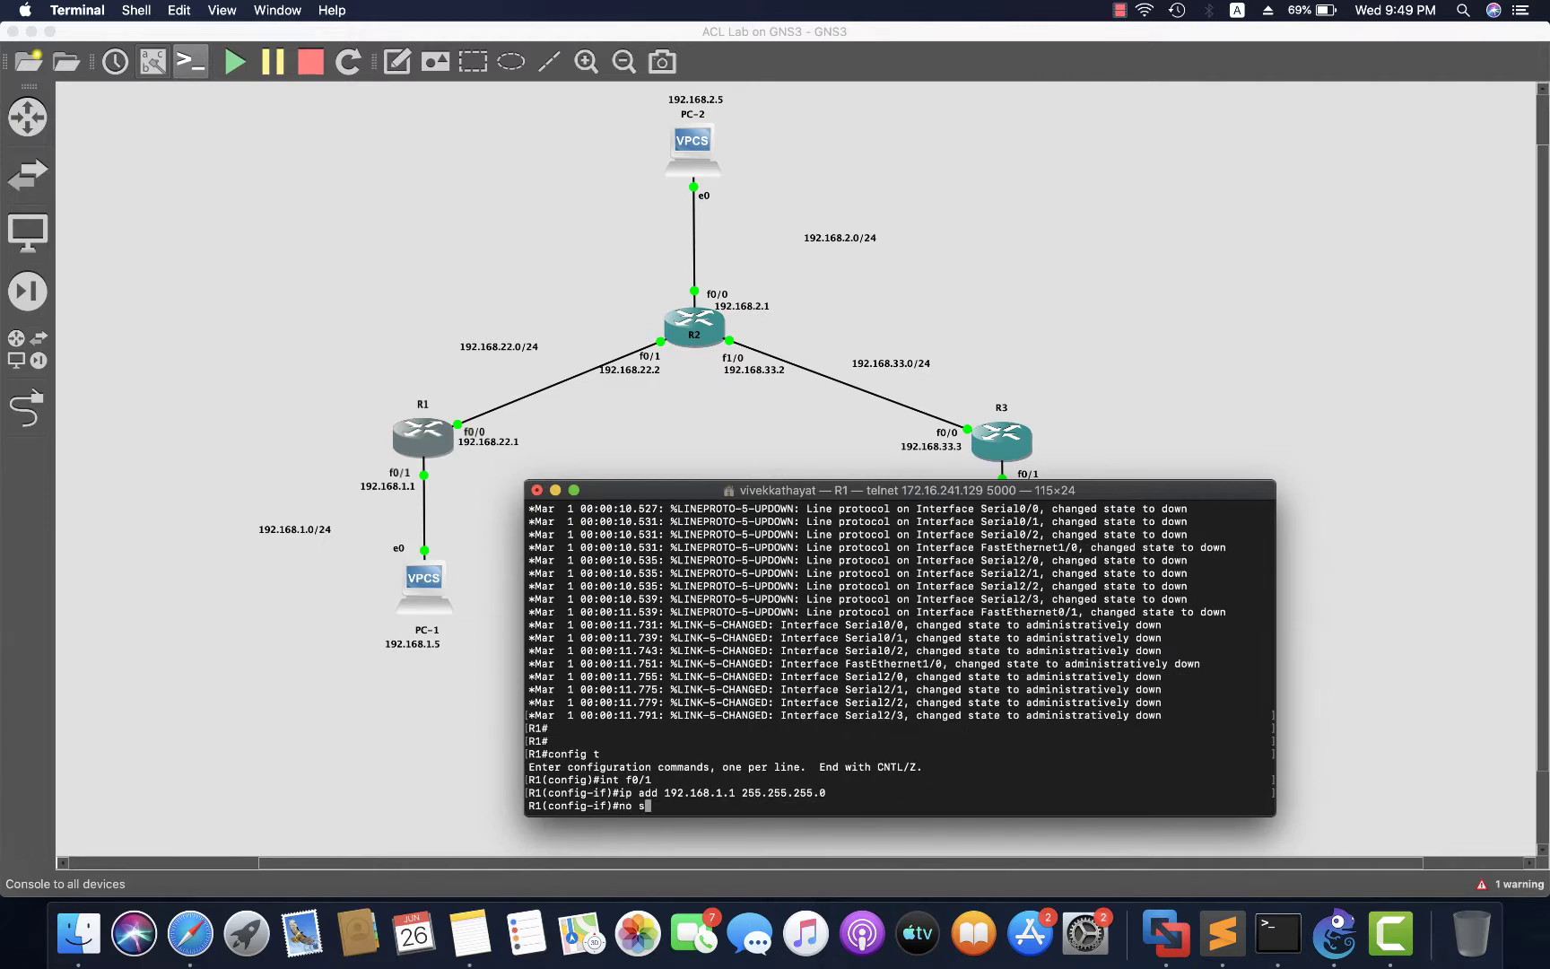
type("hut")
key("Return")
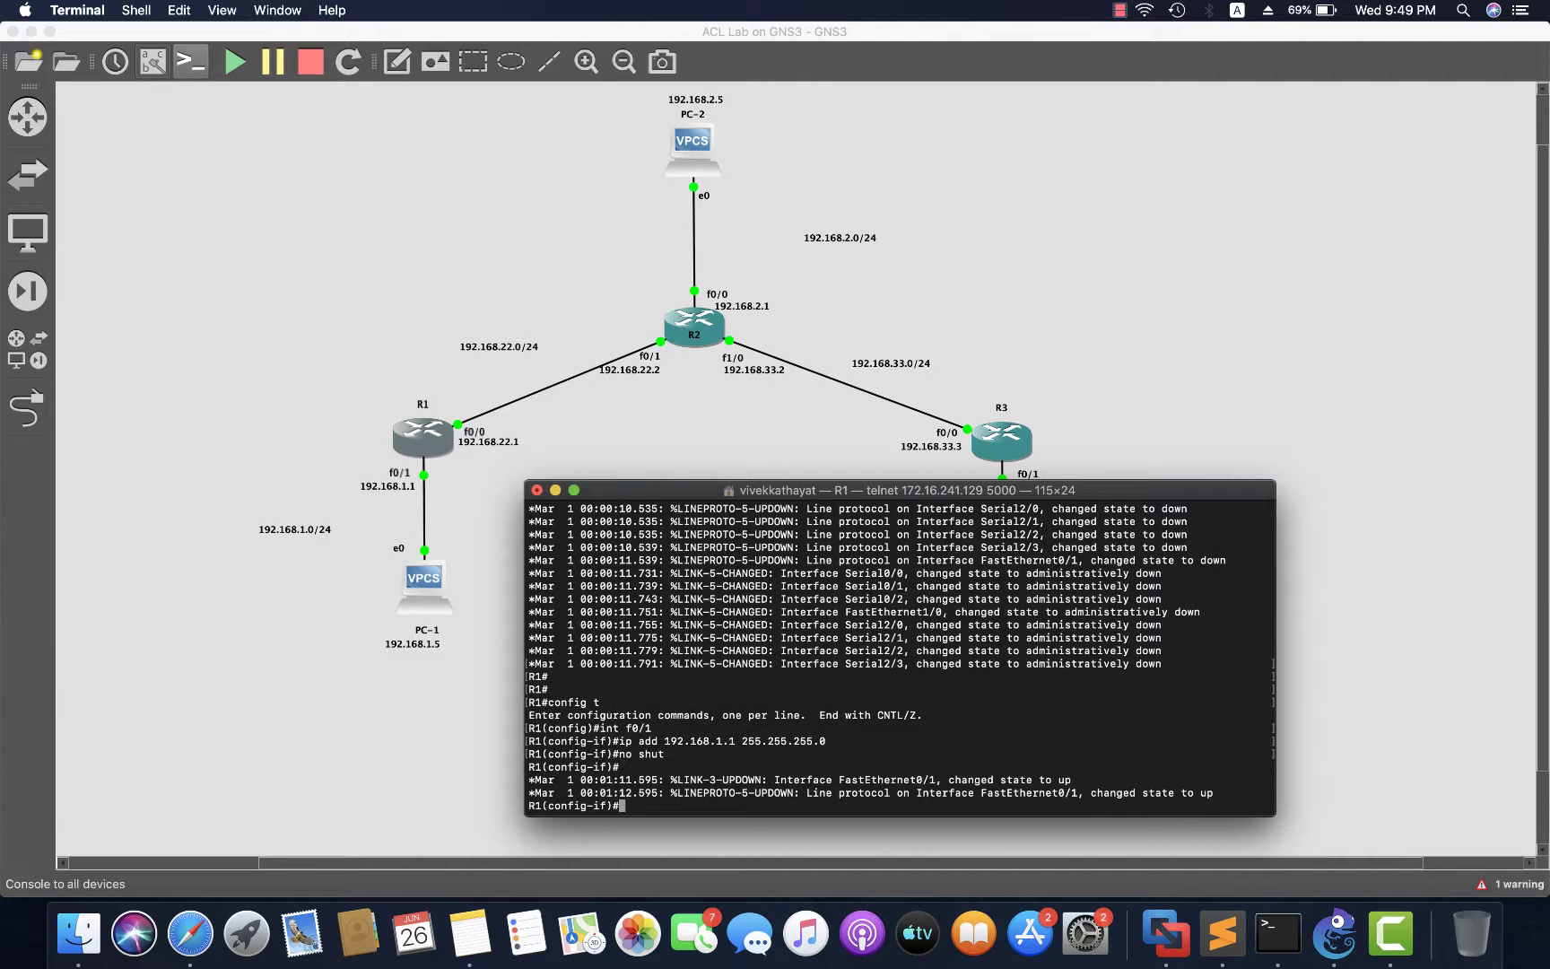
left_click_drag(742, 793, 1247, 798)
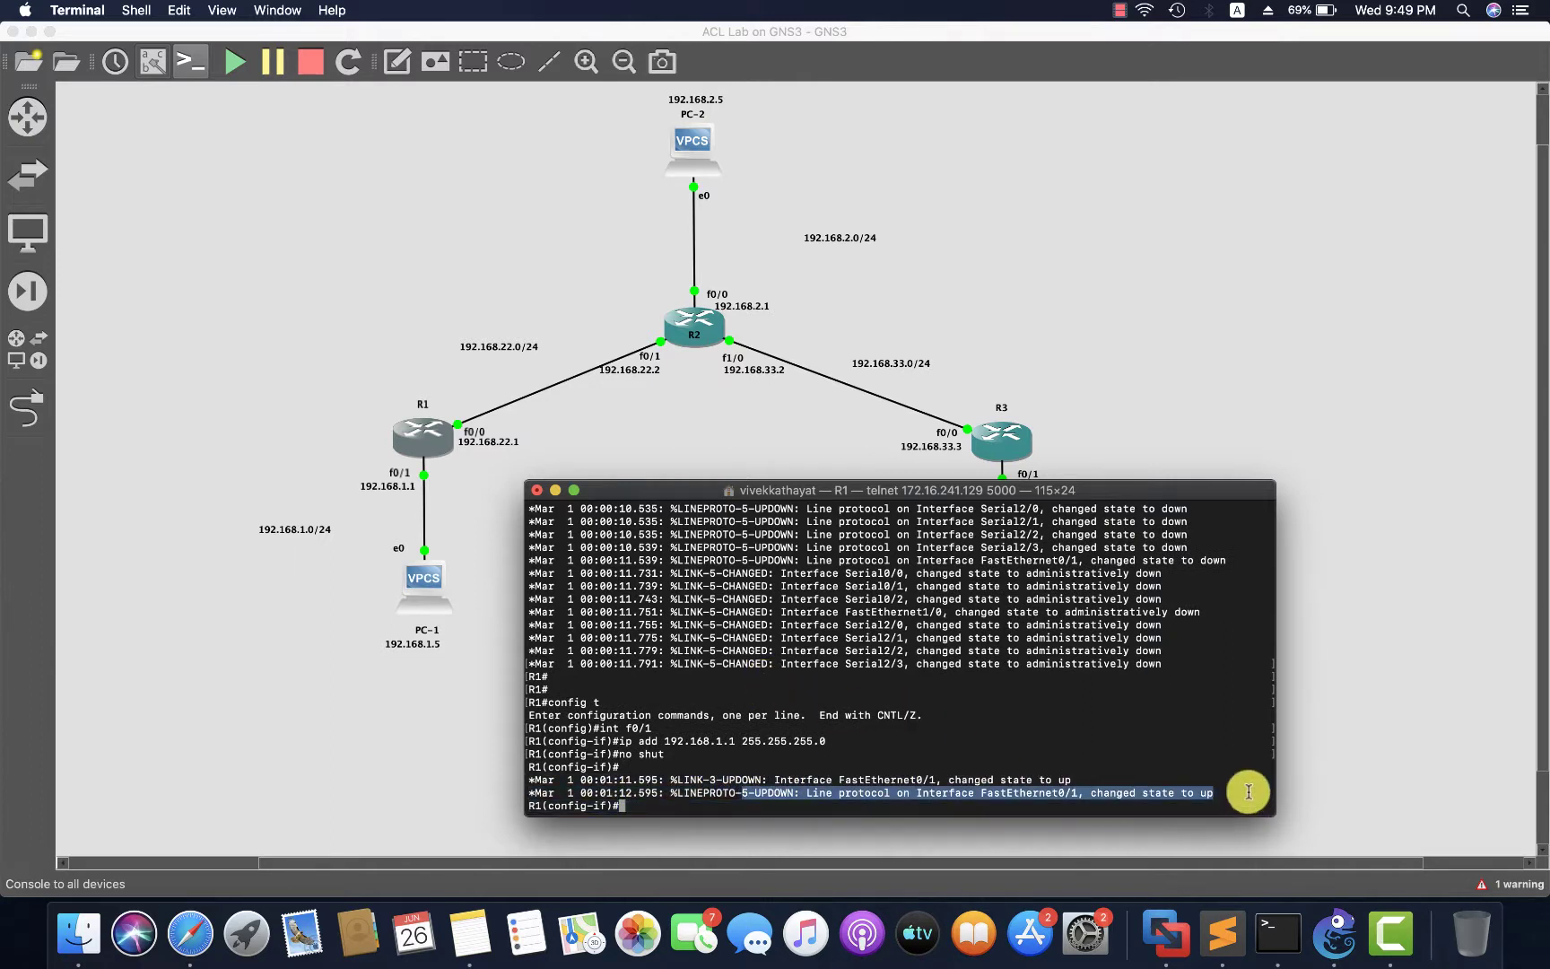
Exit f0/1's configuration and assign IP address 192.168.22.1 255.255.255.0 to R1's interface f0/0
left_click(806, 744)
type("exit")
key("Return")
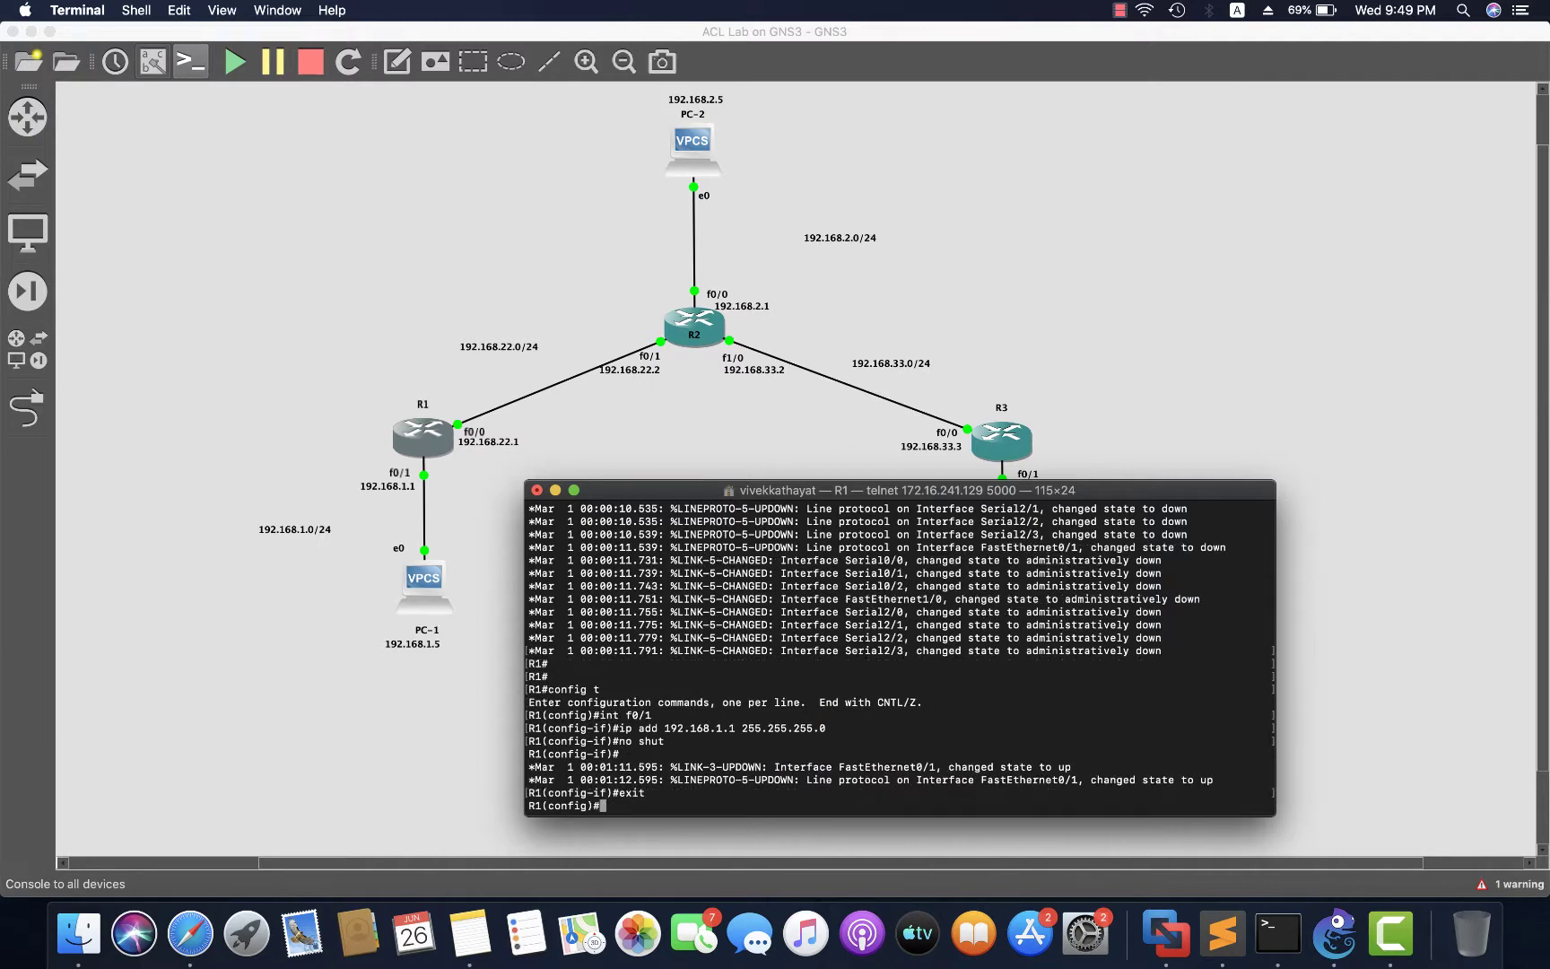
key("Return")
type("int ")
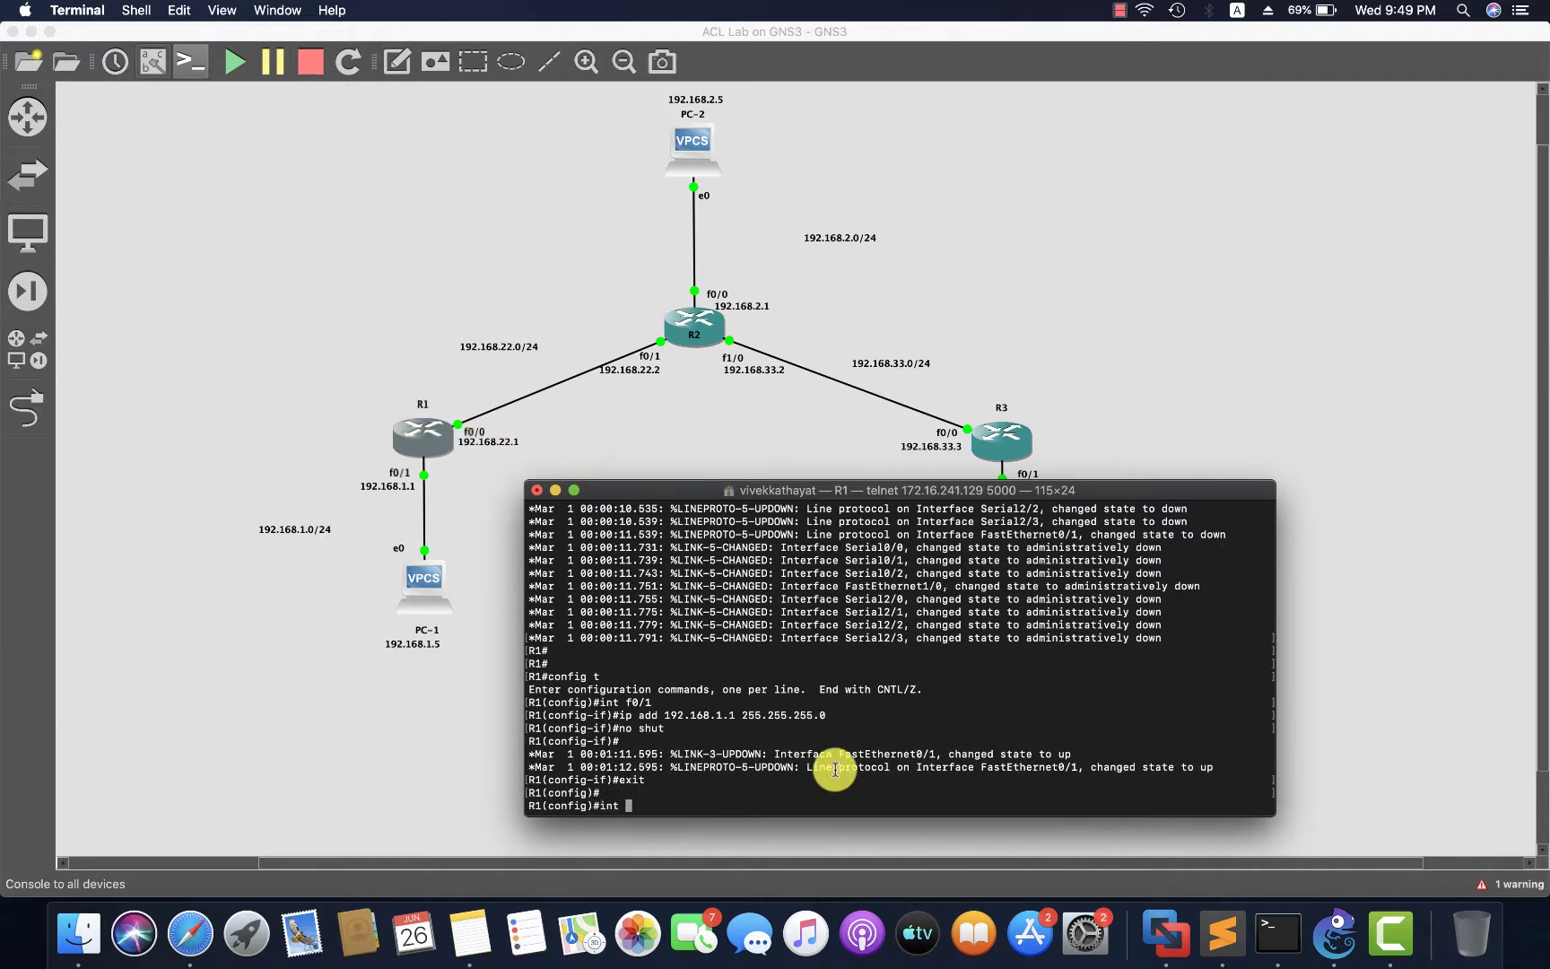
type("f0/0")
key("Return")
type("i")
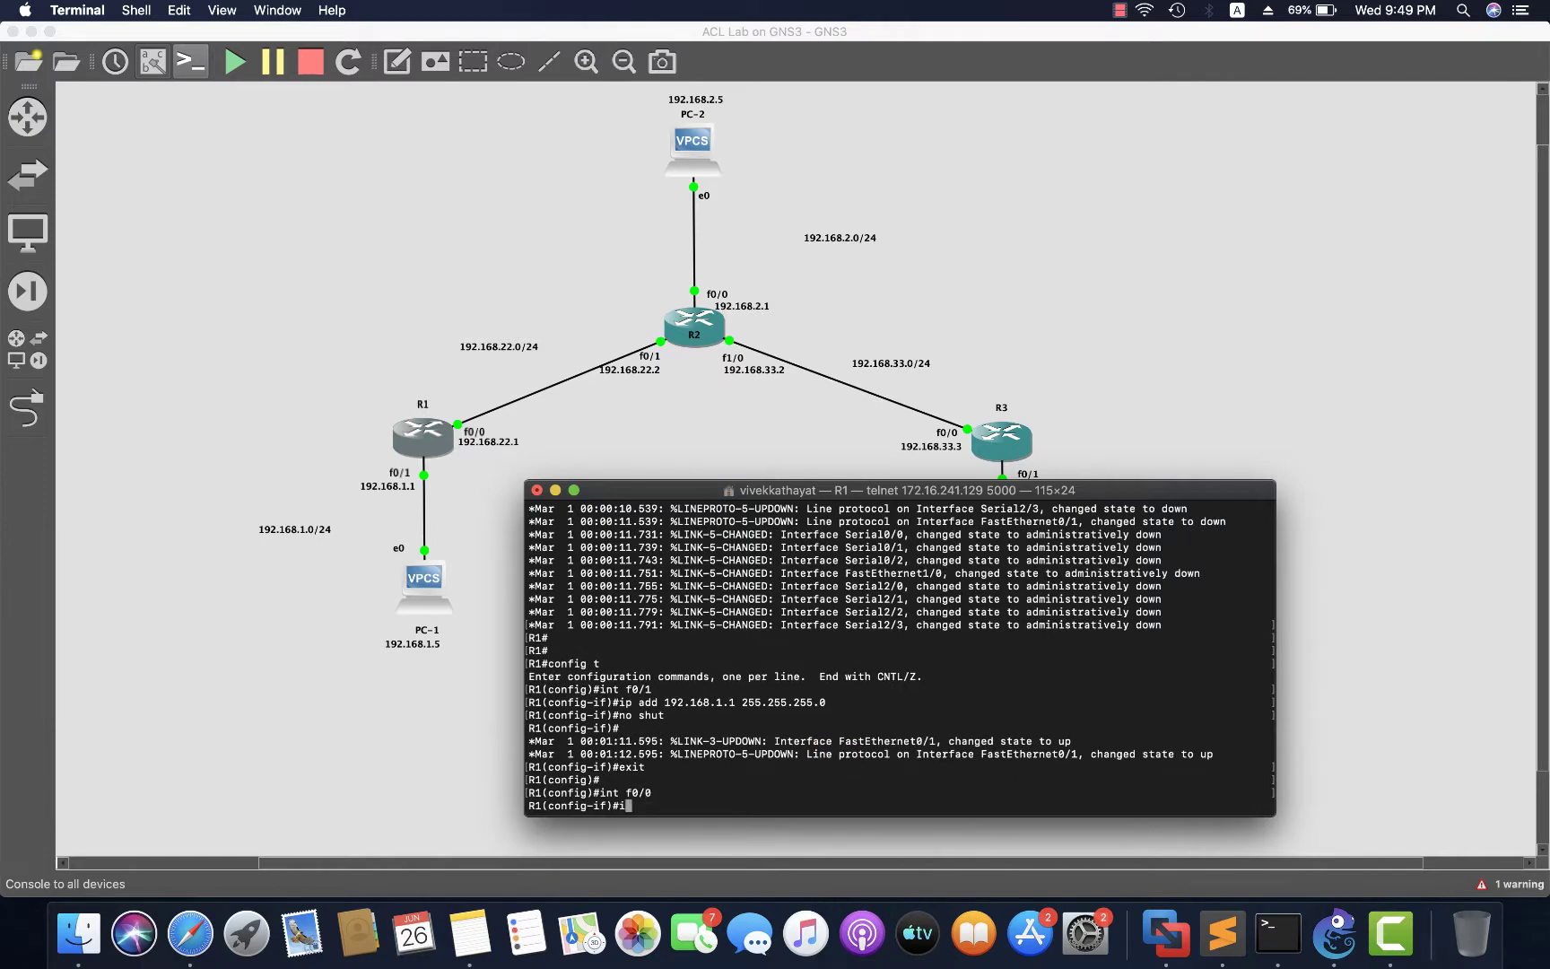
type("p add 192.168.22.1 255.255.255.")
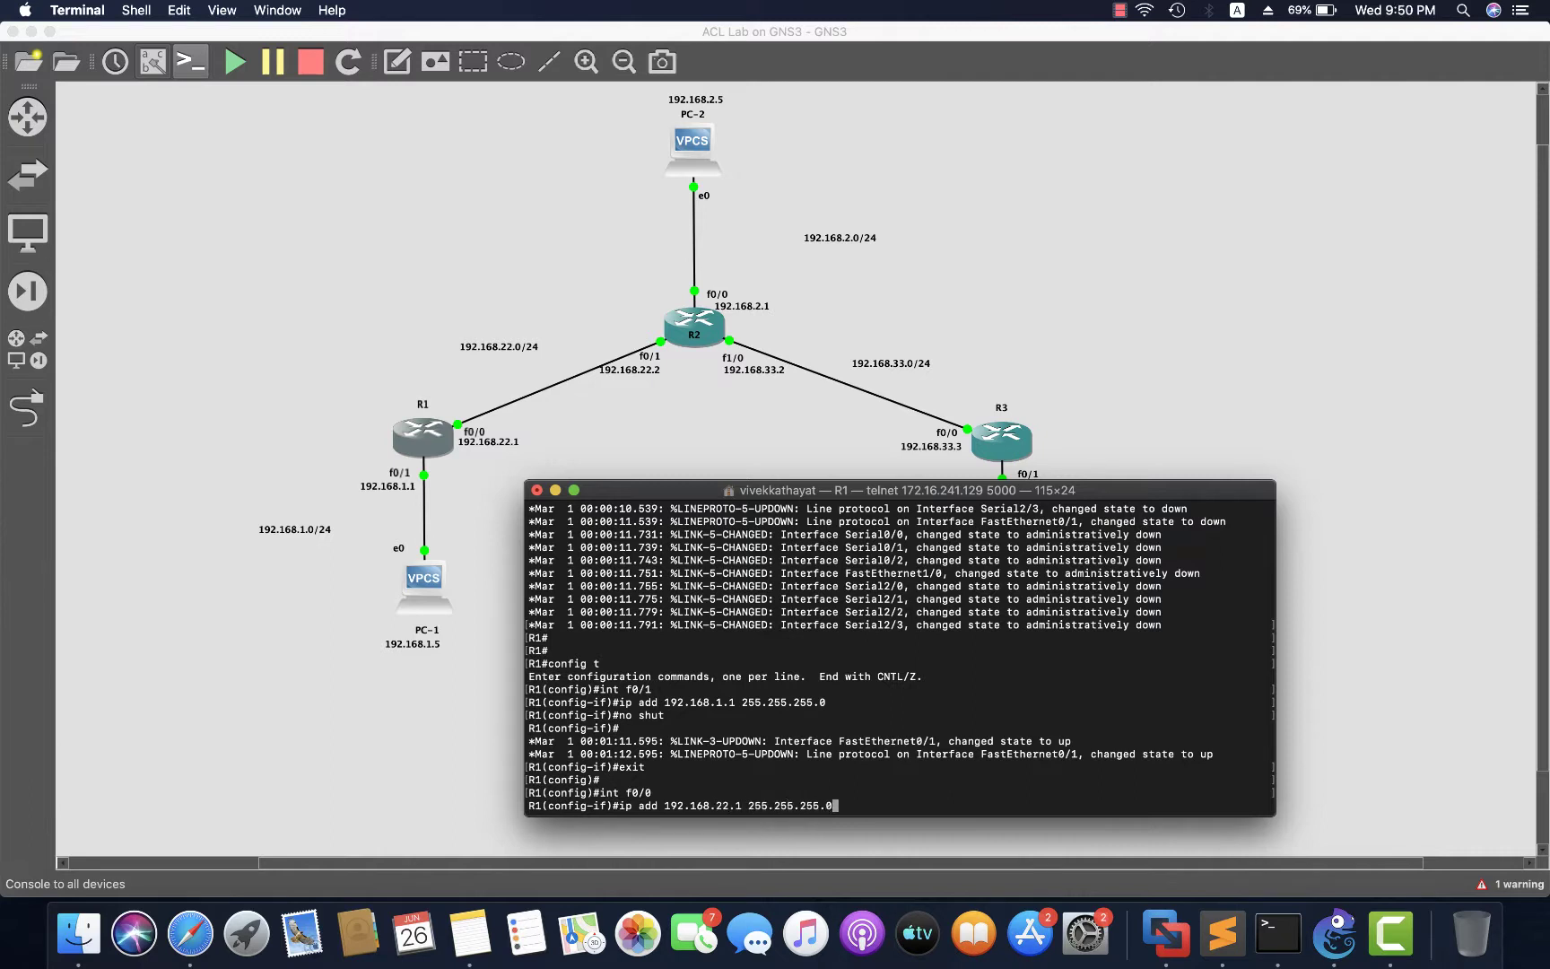
type("0")
key("Return")
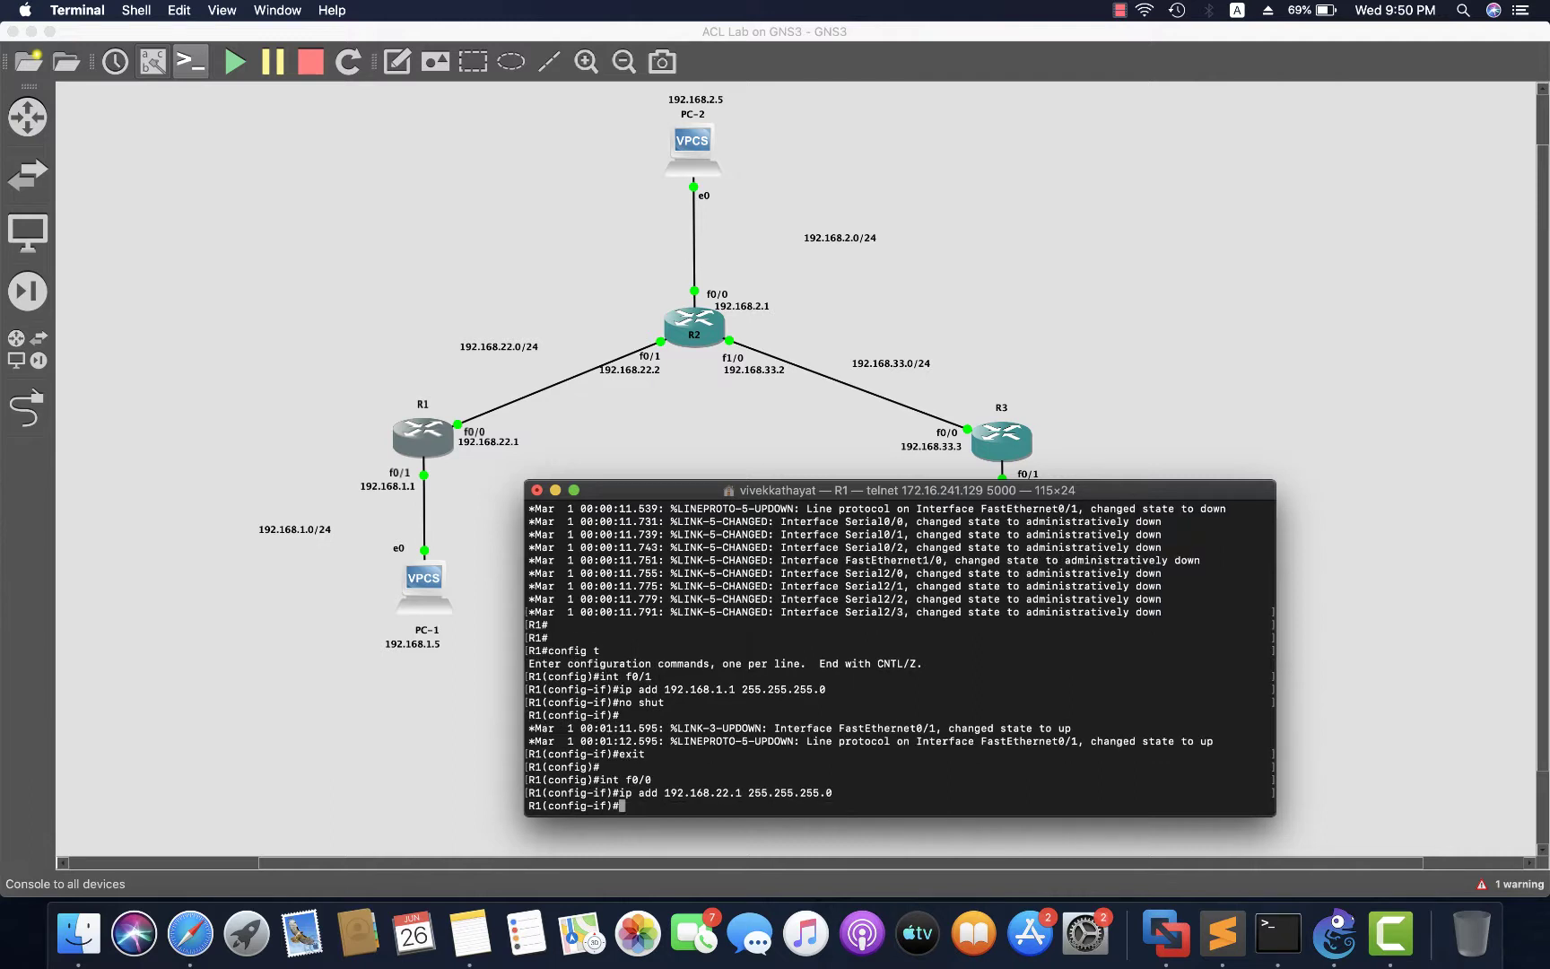
Enable R1's f0/0 with no shut, exit to global configuration mode, and check the interface's line protocol message
type("no shut")
key("Return")
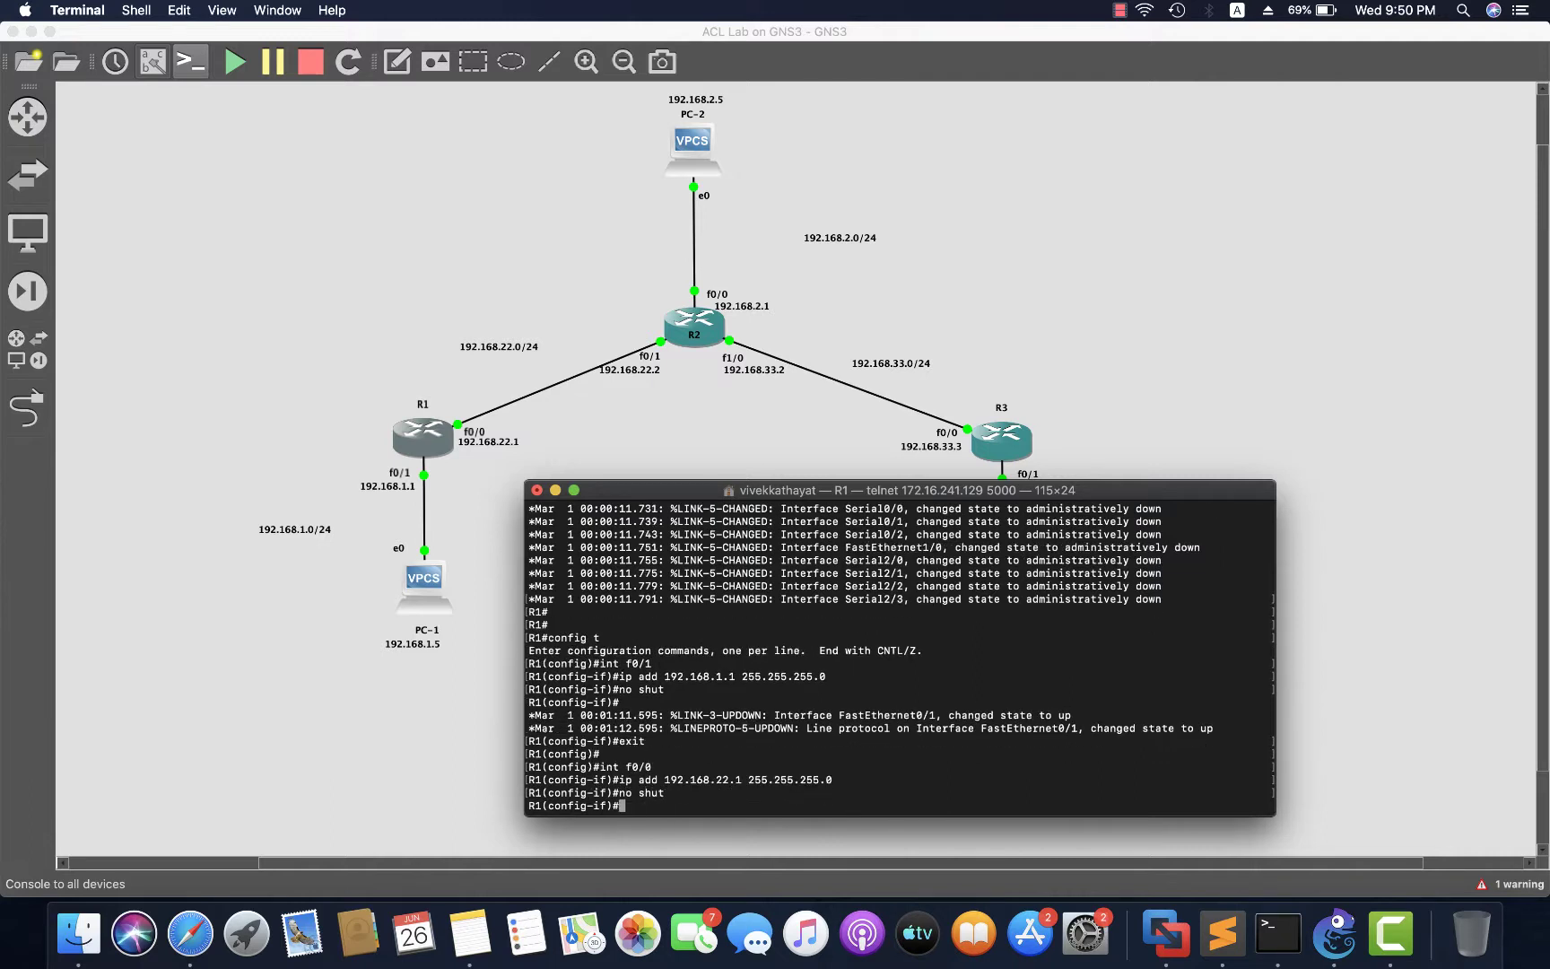
type("exit")
key("Return")
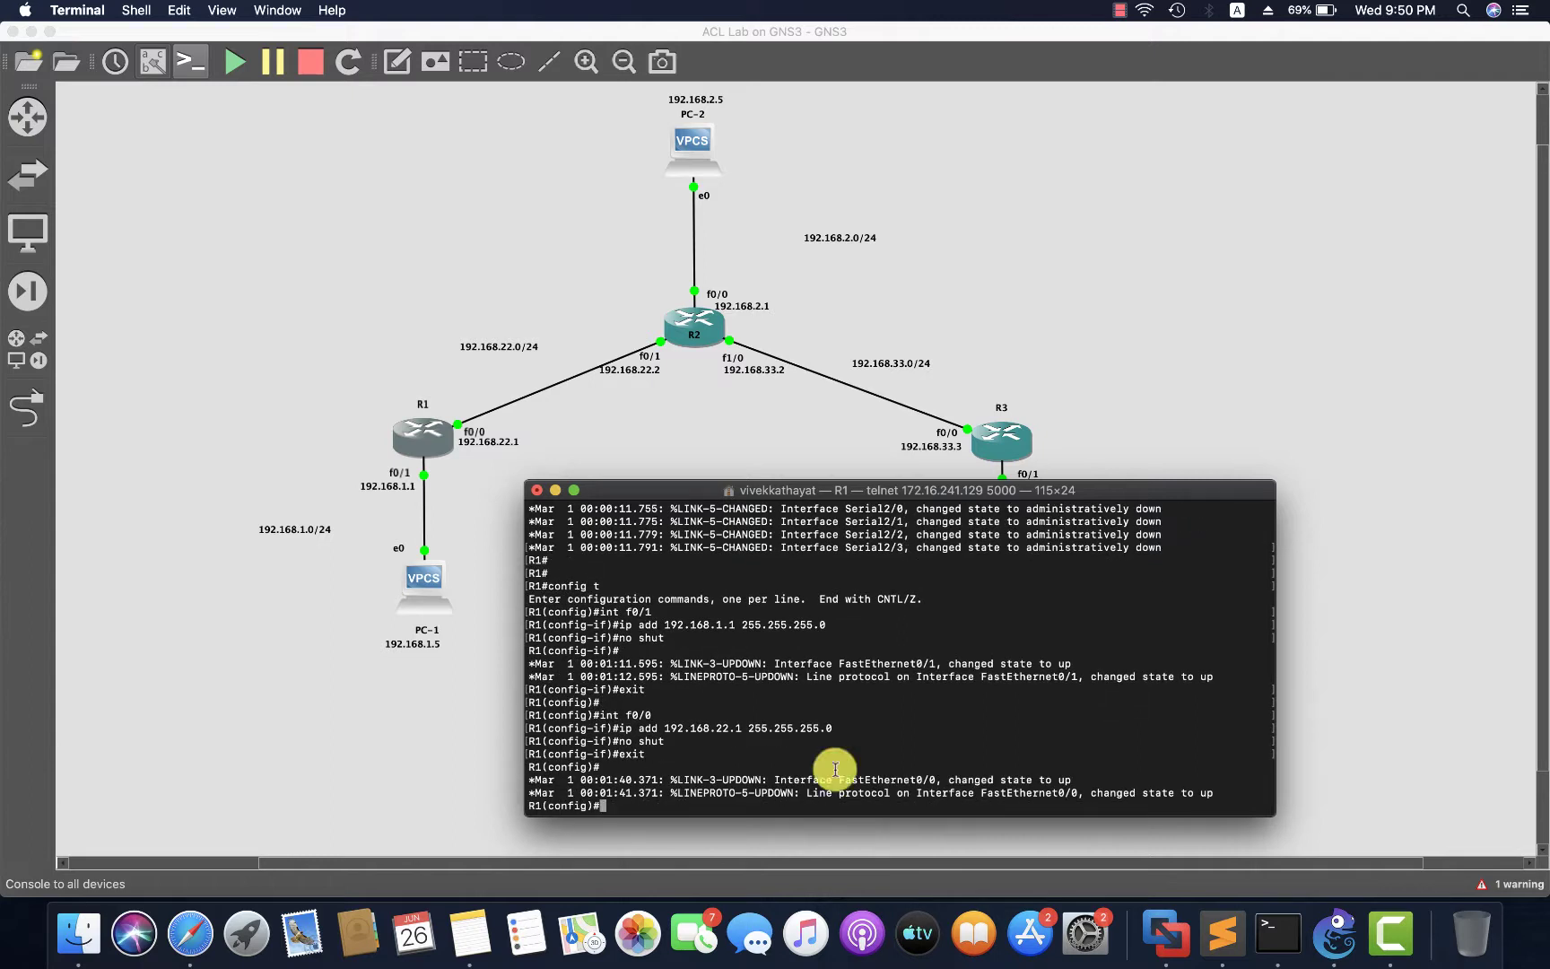
left_click_drag(1220, 793, 971, 793)
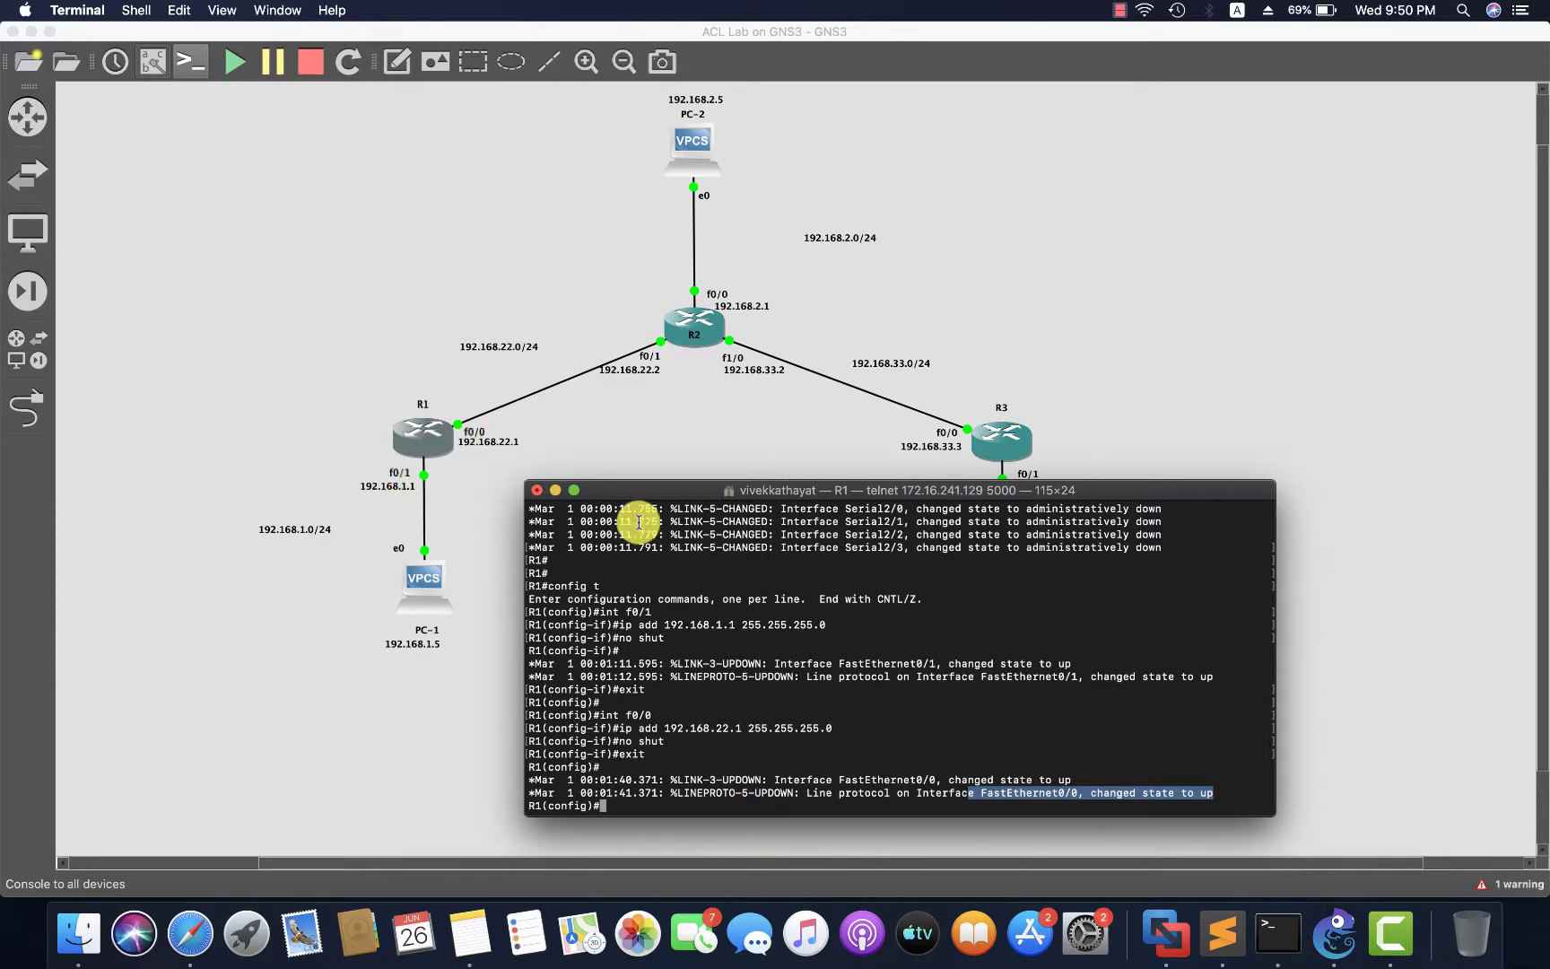
Minimize the R1 console, bring up R2's console, widen it to 127 columns and place it below the topology's centre
left_click(555, 490)
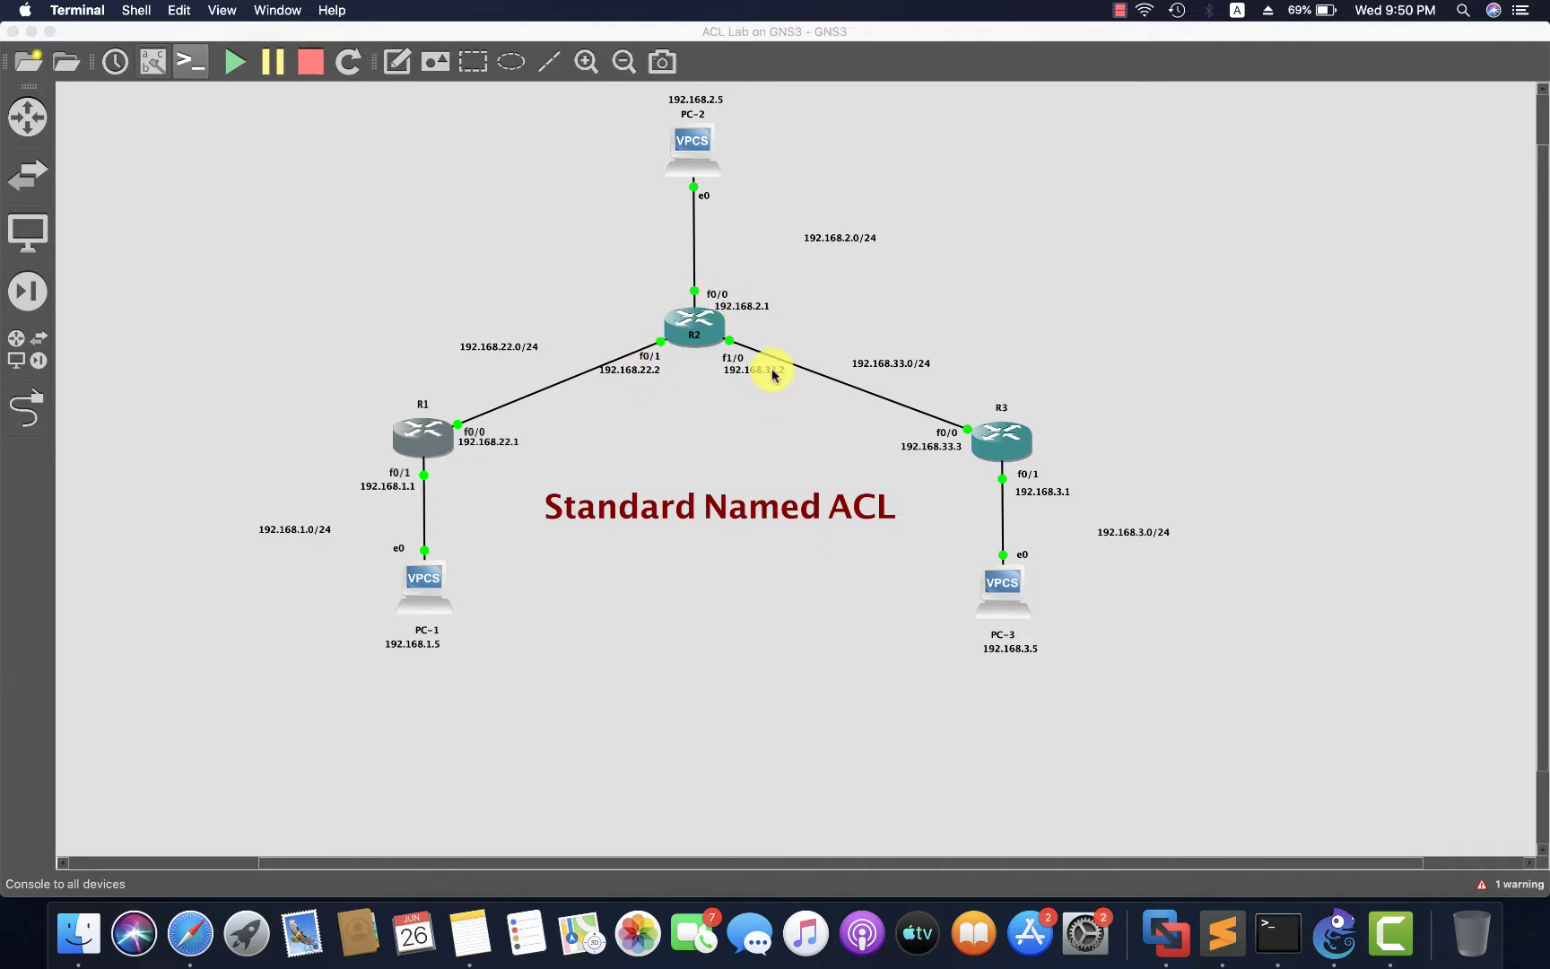
right_click(1285, 926)
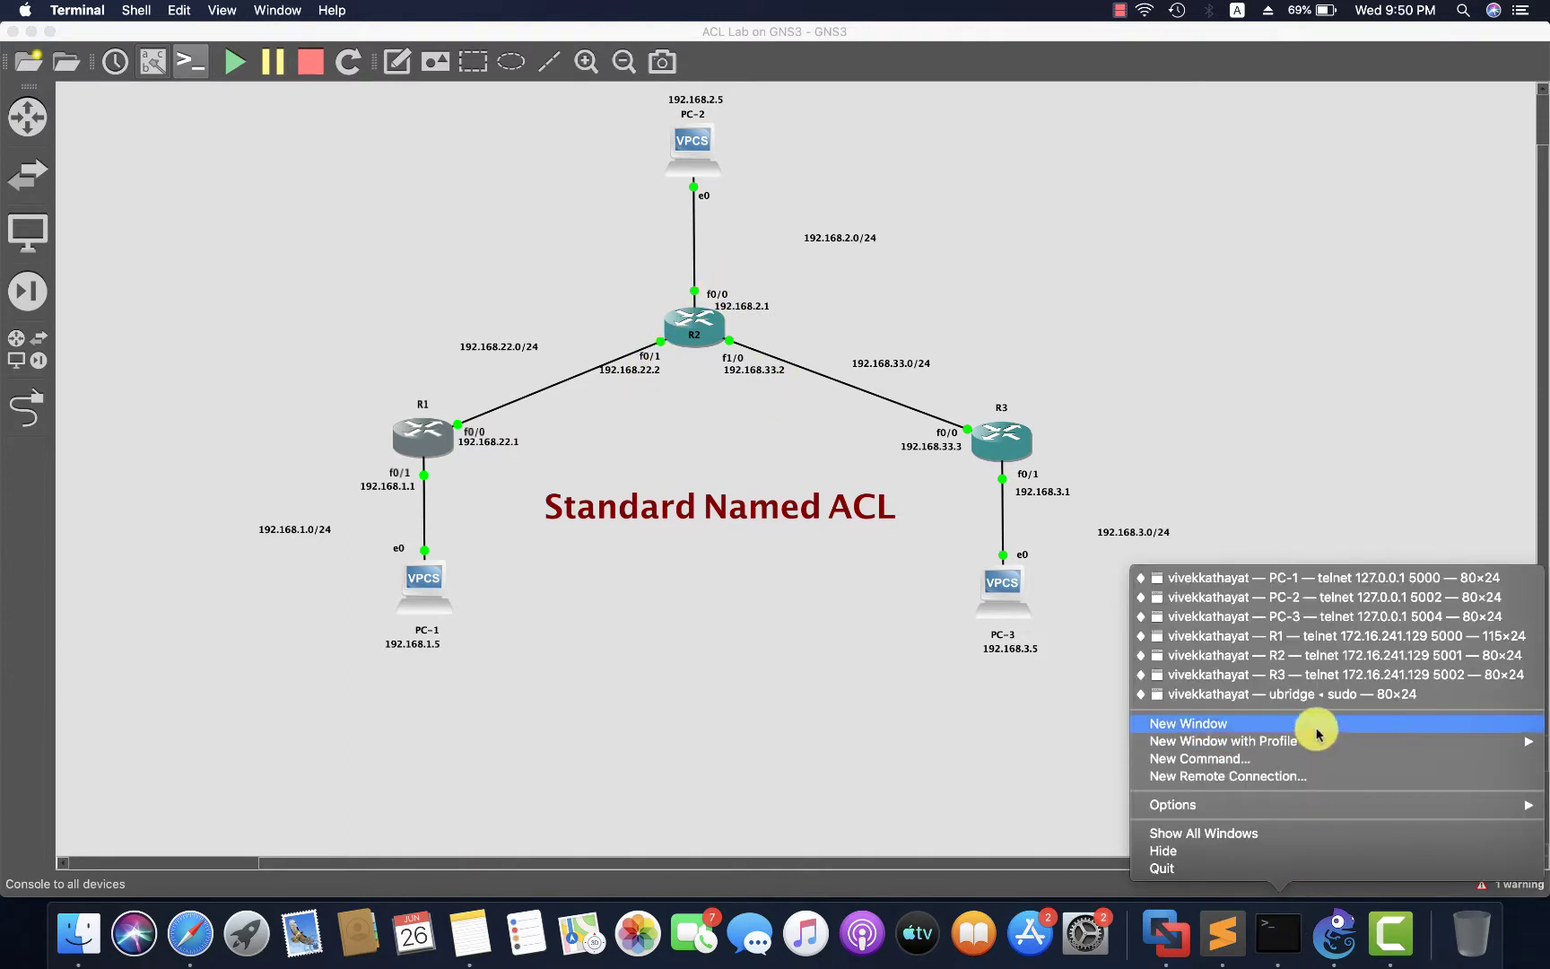
left_click(1303, 656)
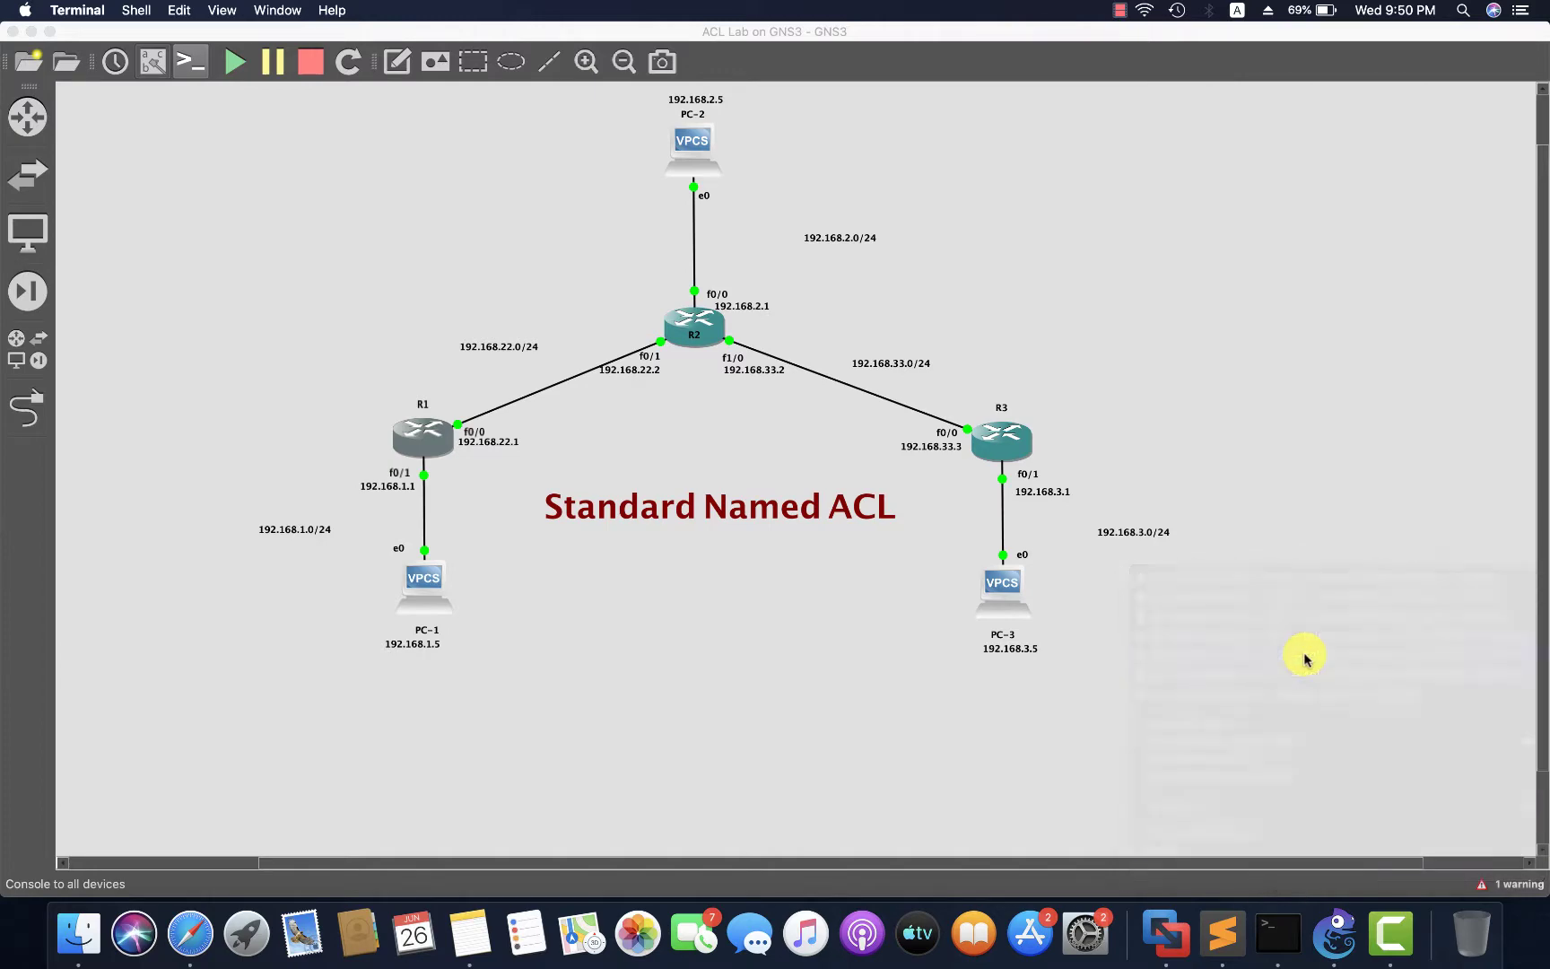
left_click_drag(893, 543, 529, 577)
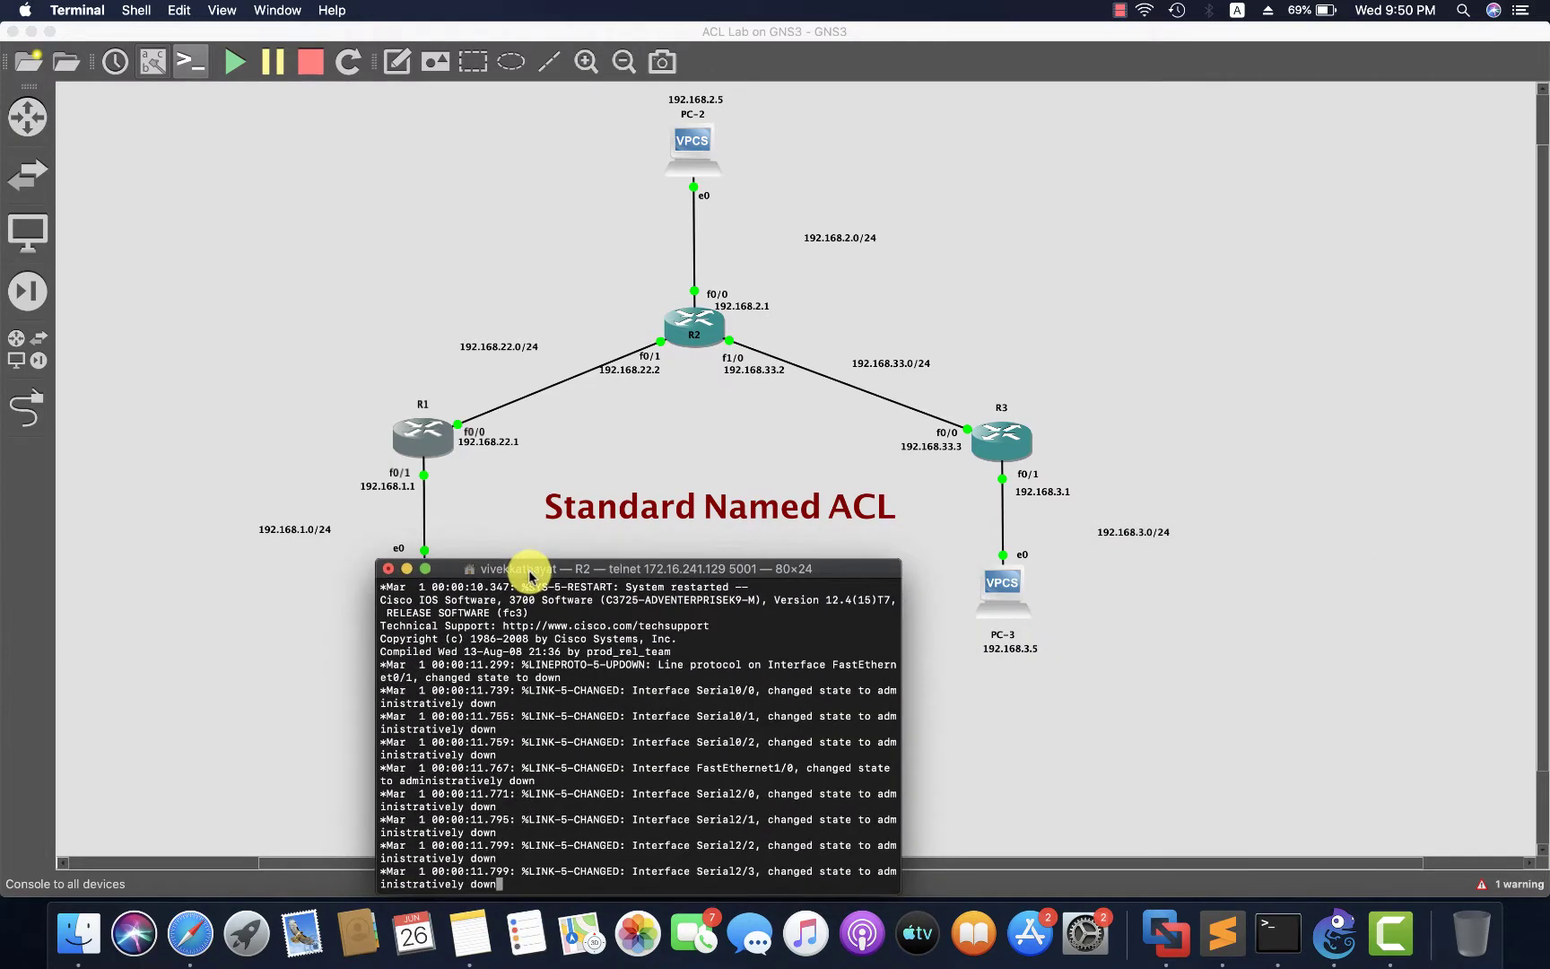
left_click_drag(902, 658, 1205, 661)
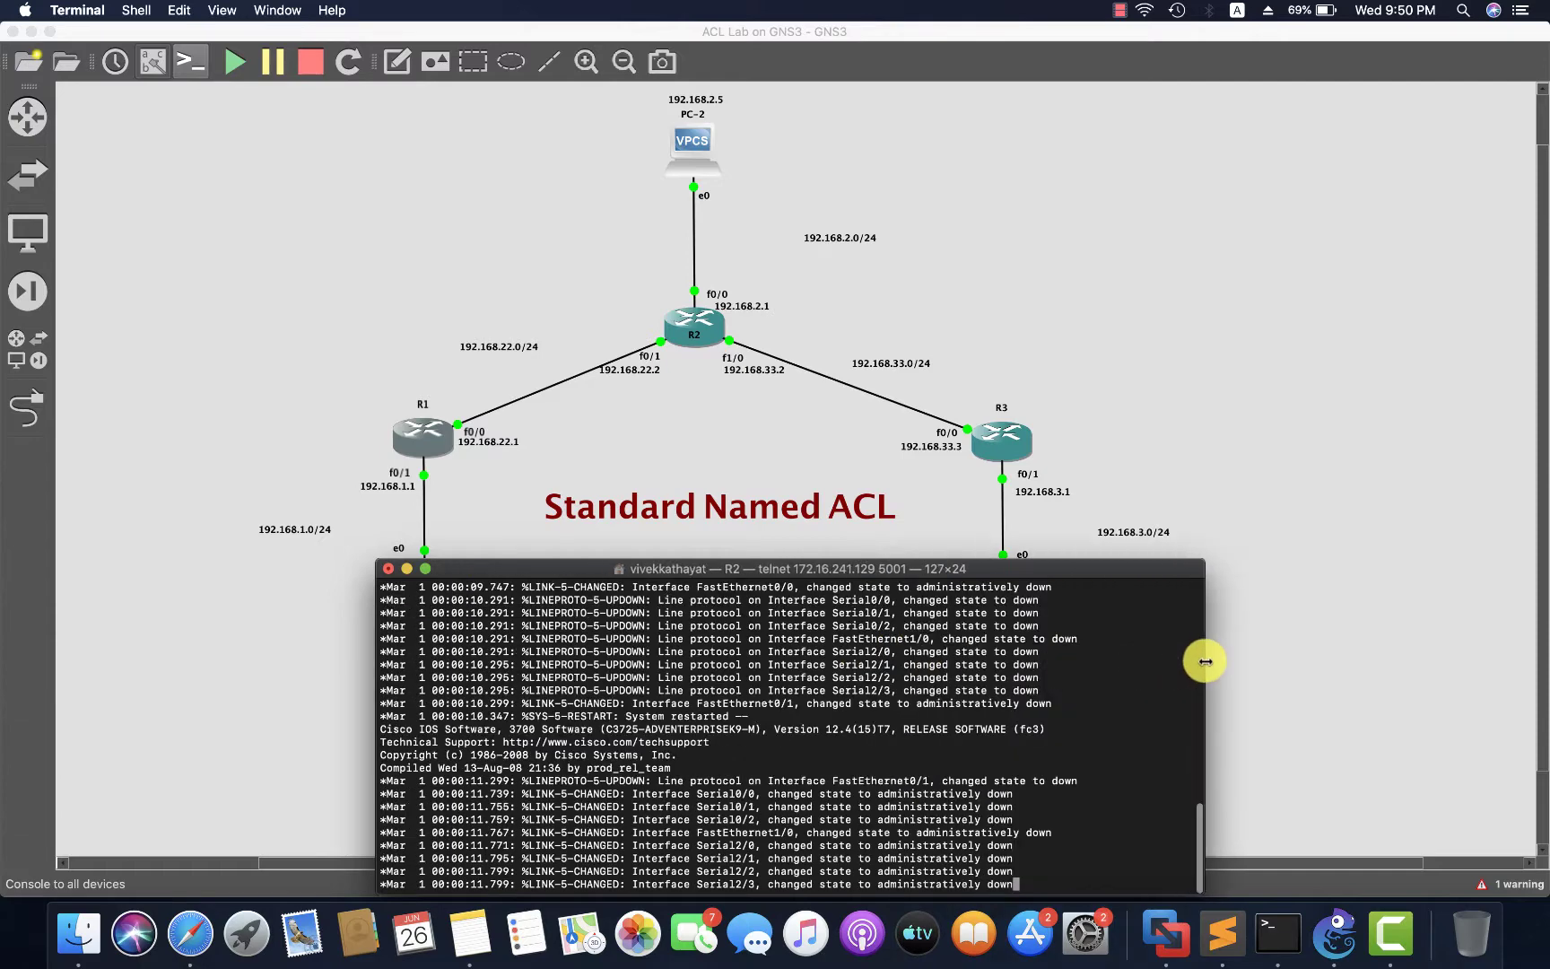
left_click_drag(797, 569, 818, 547)
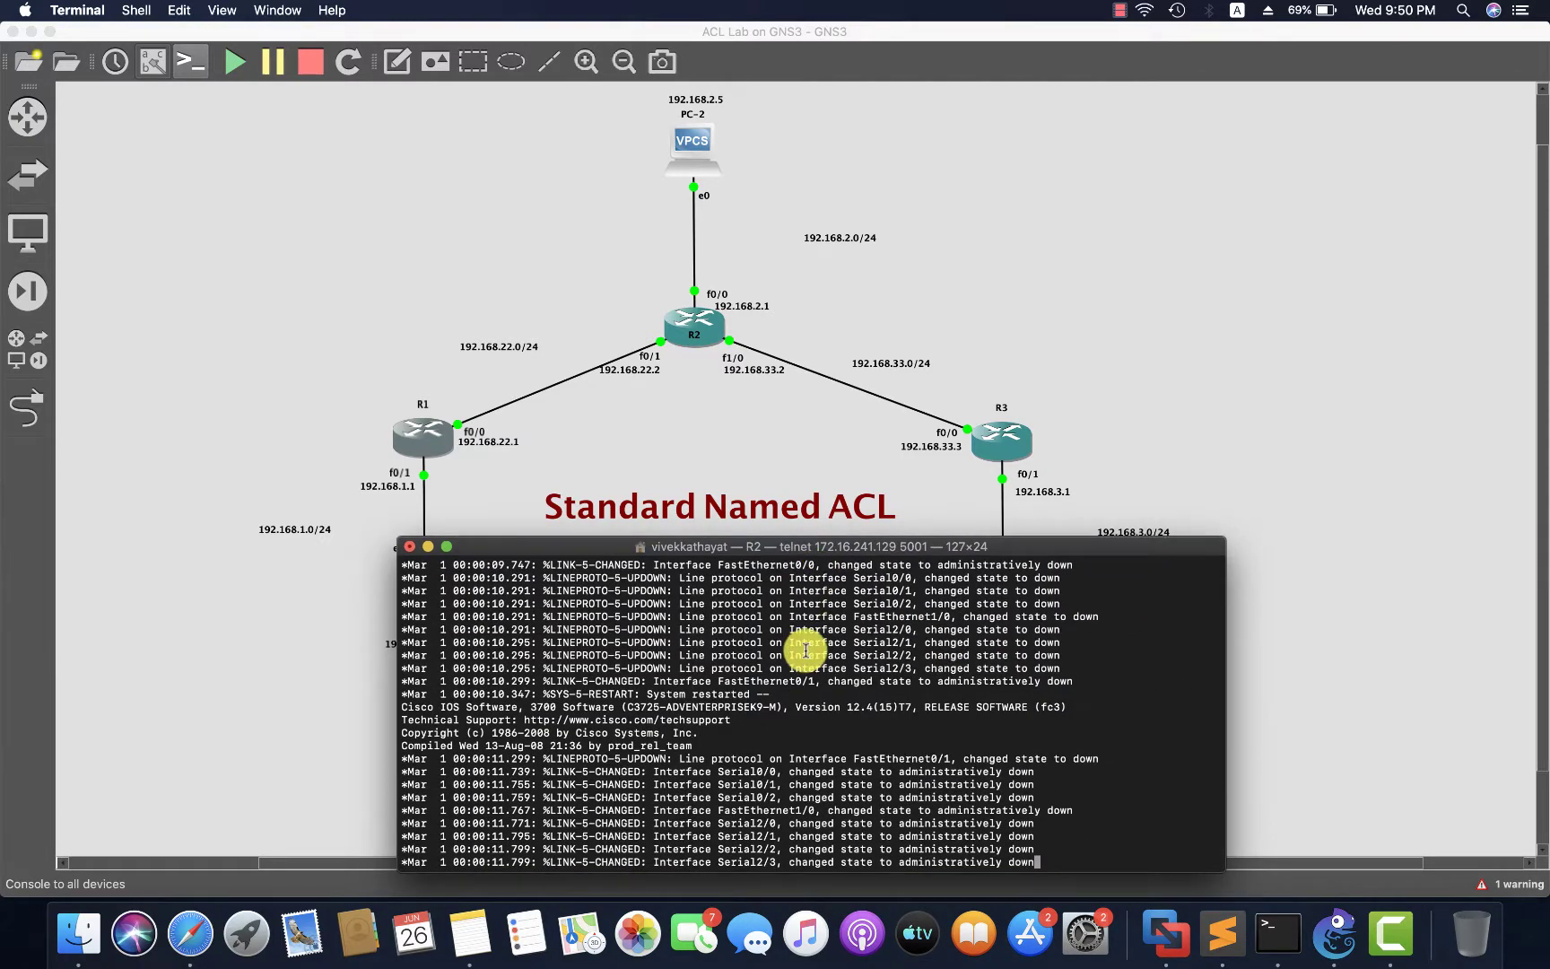
Bring up the R2 prompt and enter global configuration mode with config t
key("Return")
key("Return")
key("Return")
key("Return")
key("Return")
key("Return")
key("Return")
key("Return")
key("Return")
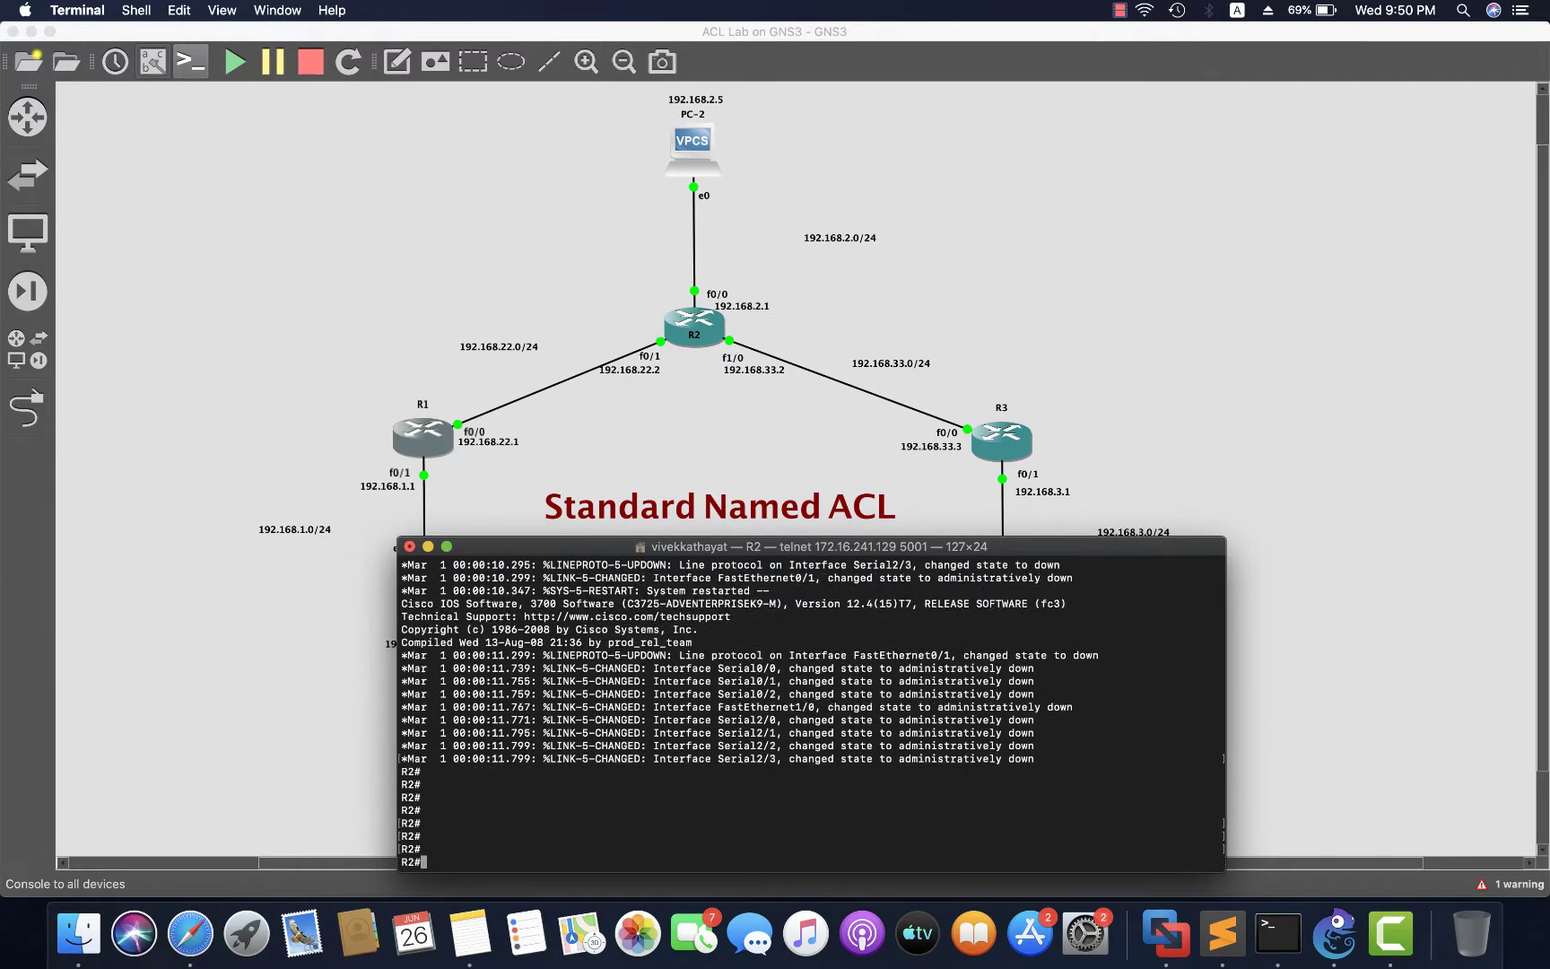
type("cconf")
key("BackSpace")
key("BackSpace")
key("BackSpace")
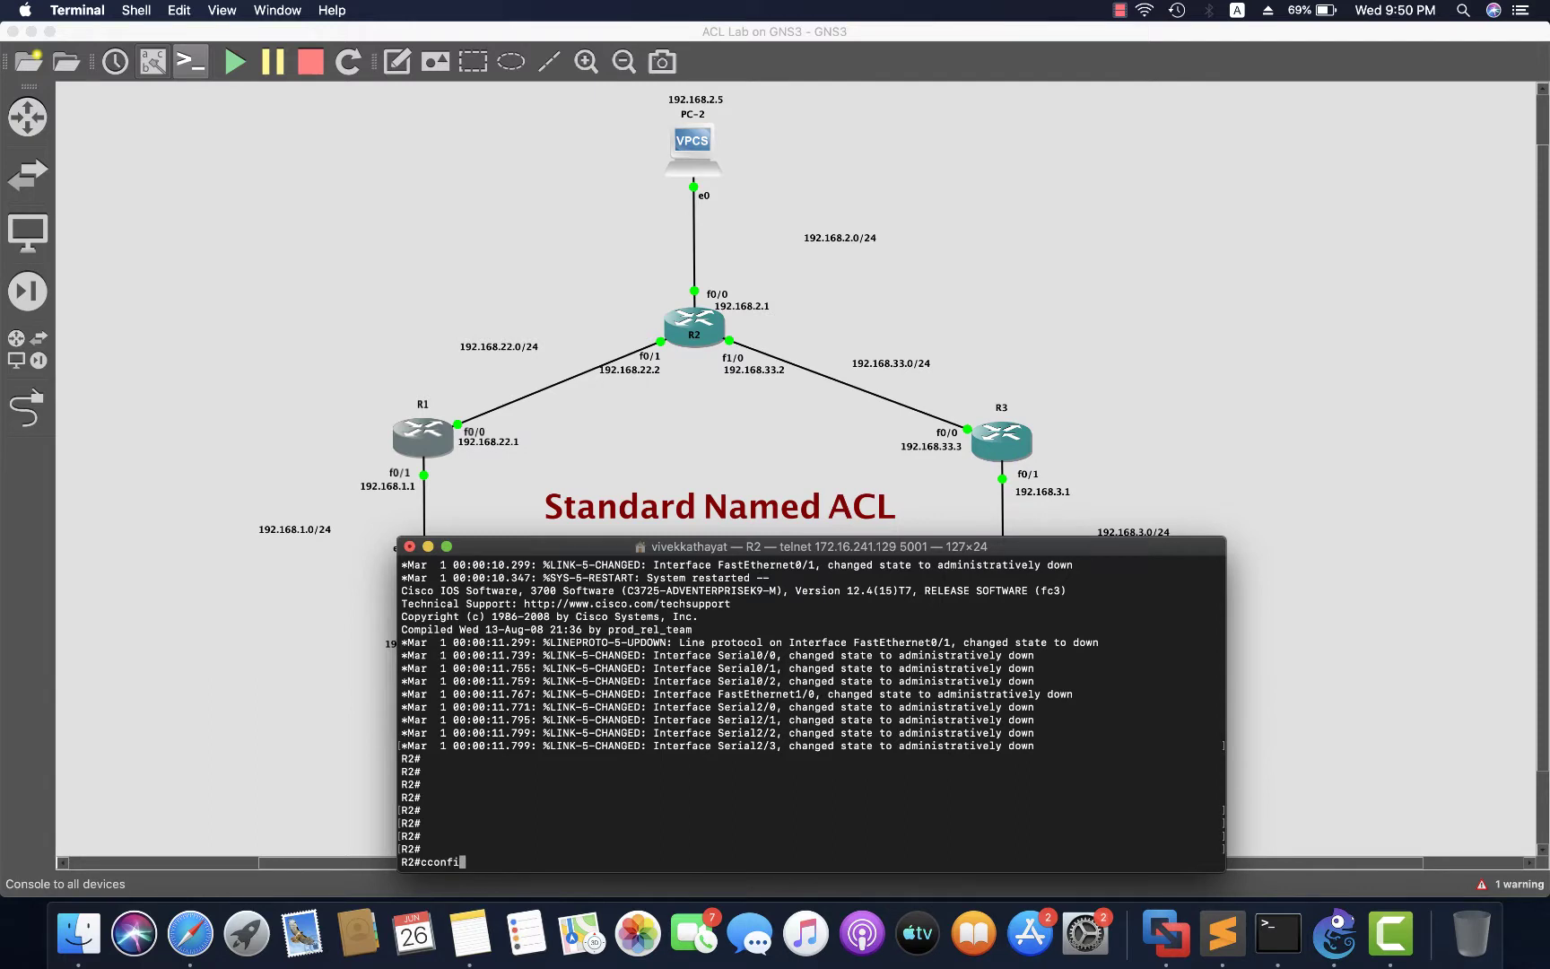
type("onfigg t")
key("Return")
type("config t")
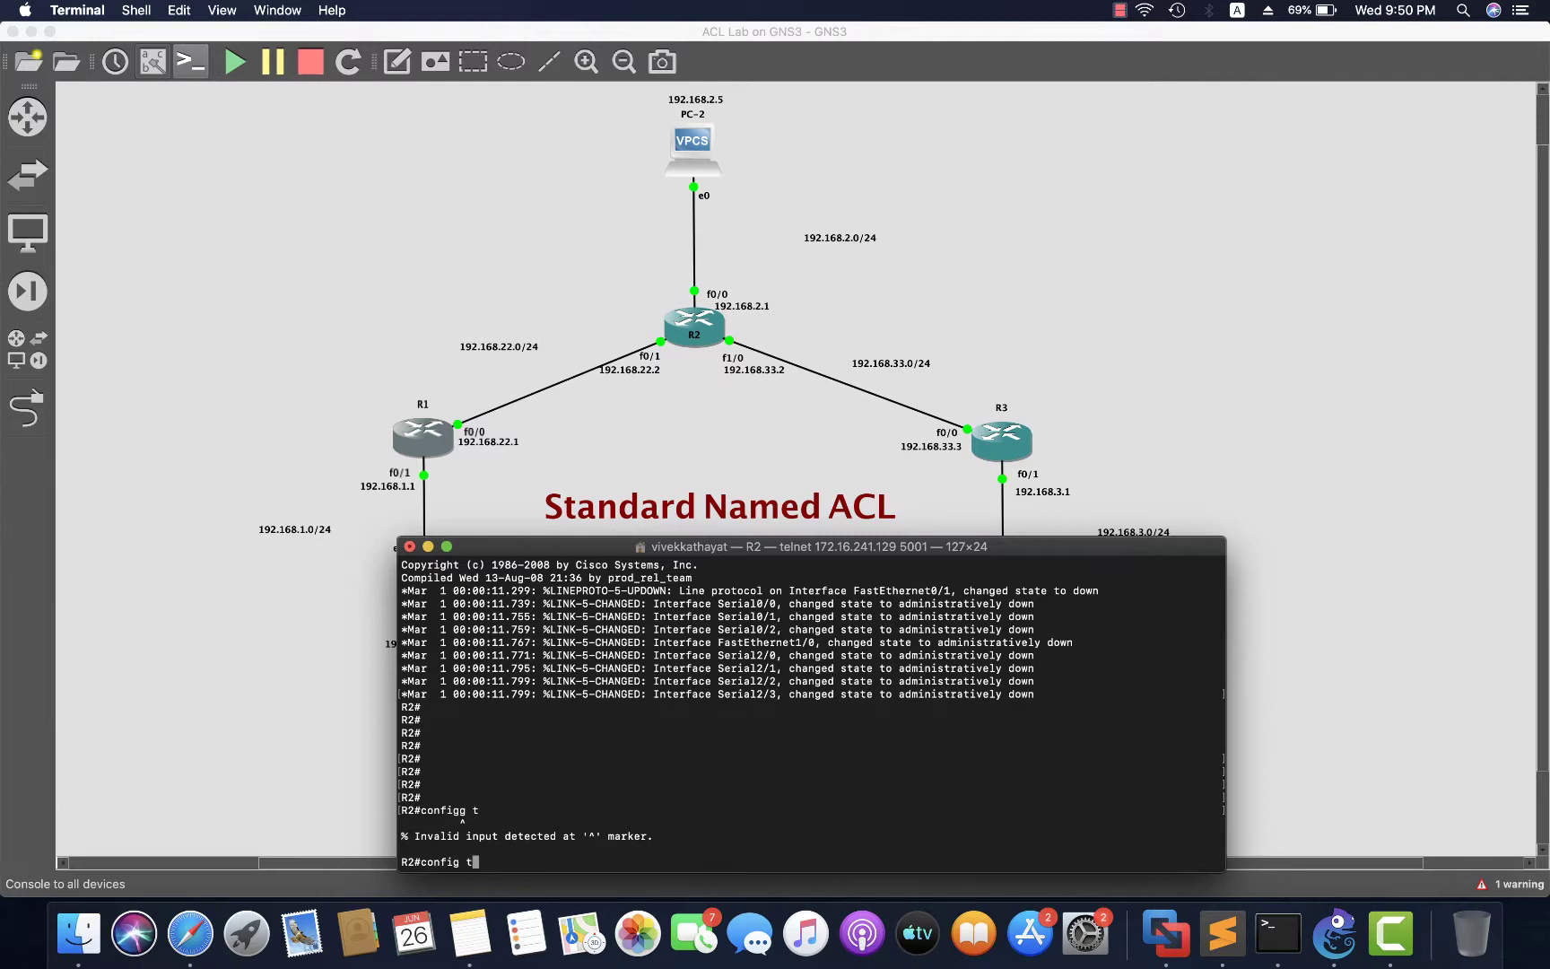
key("Return")
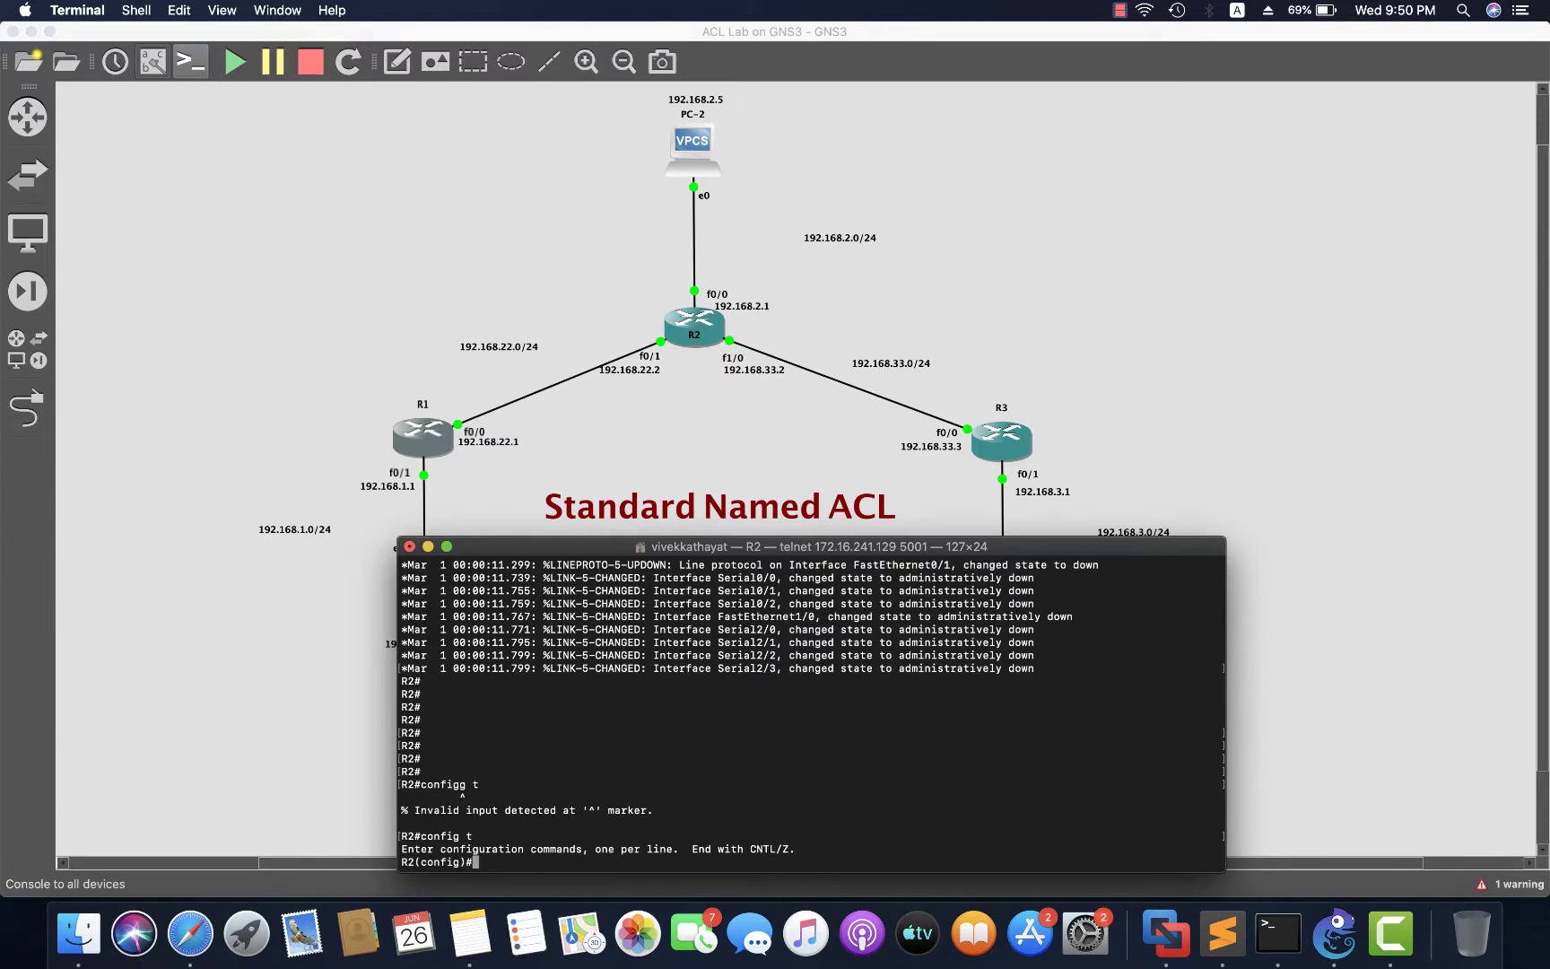
Configure R2's interface f0/1 with IP address 192.168.22.2 255.255.255.0, enable it with no shut, and exit the interface
key("Return")
key("Return")
type("int ")
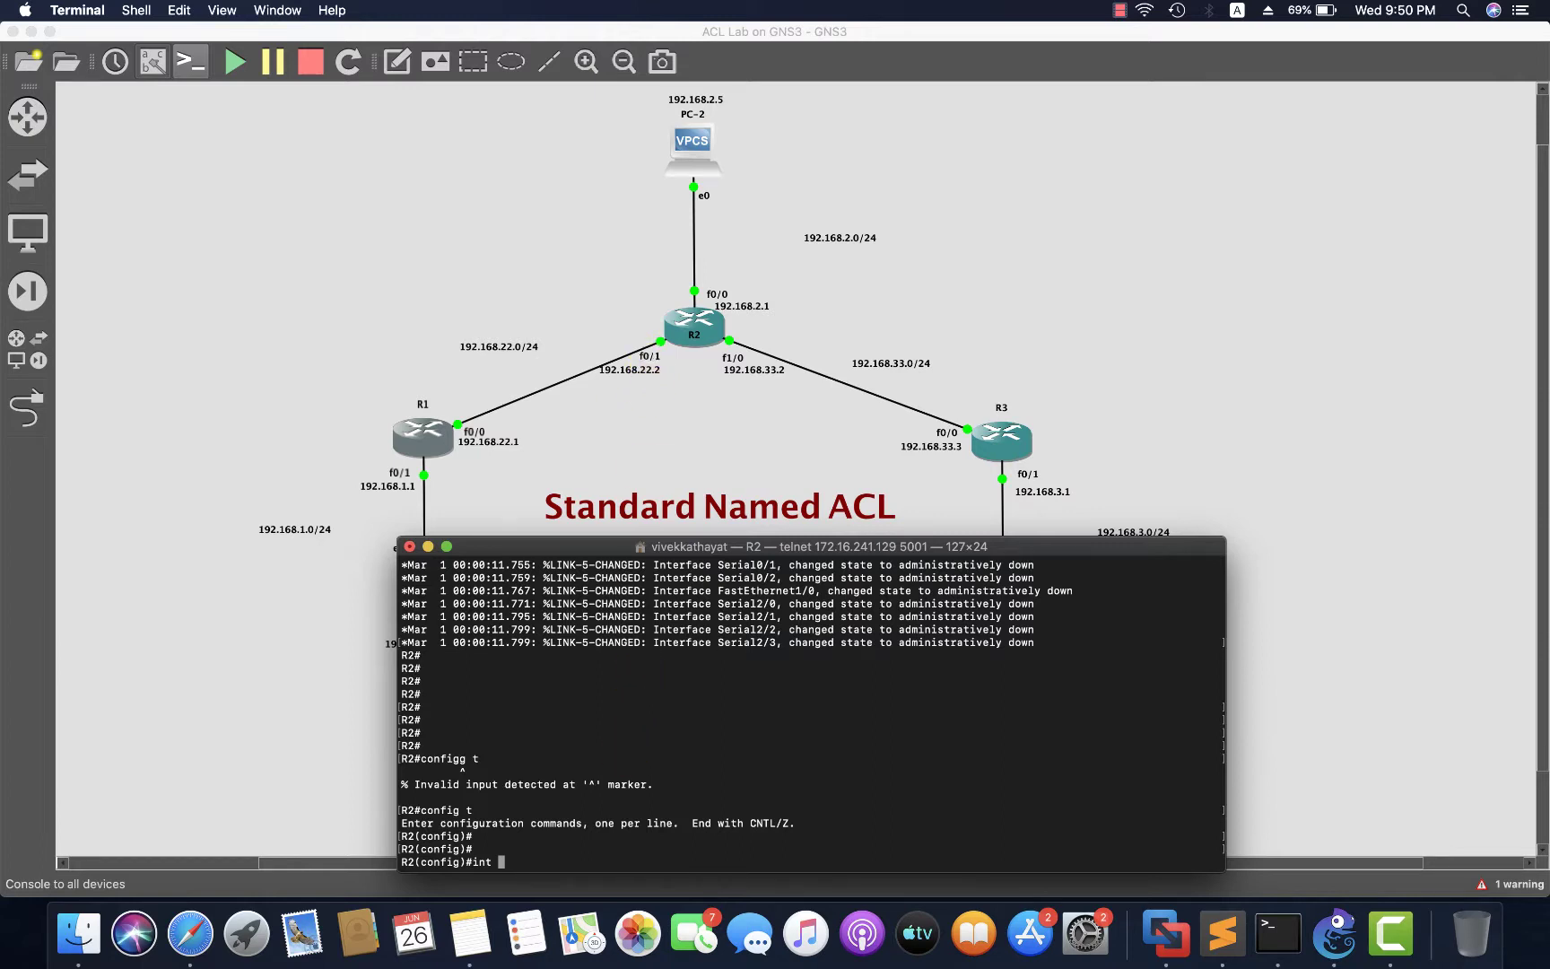
type("f0/1")
key("Return")
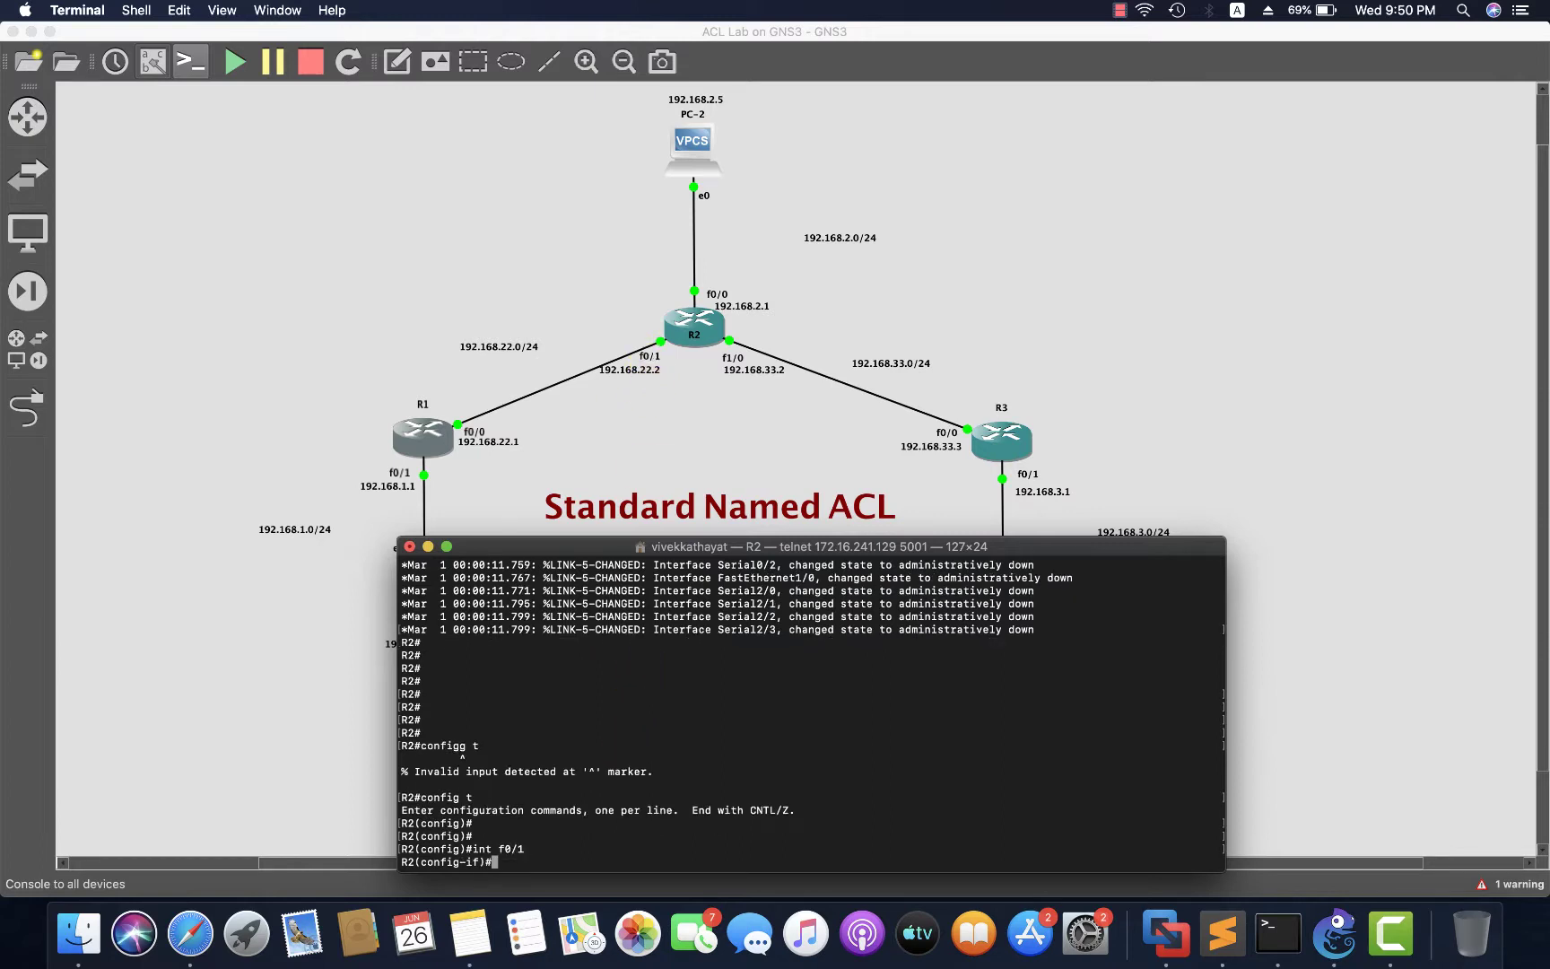
type("ip add 192.168.22.2 255.255.25")
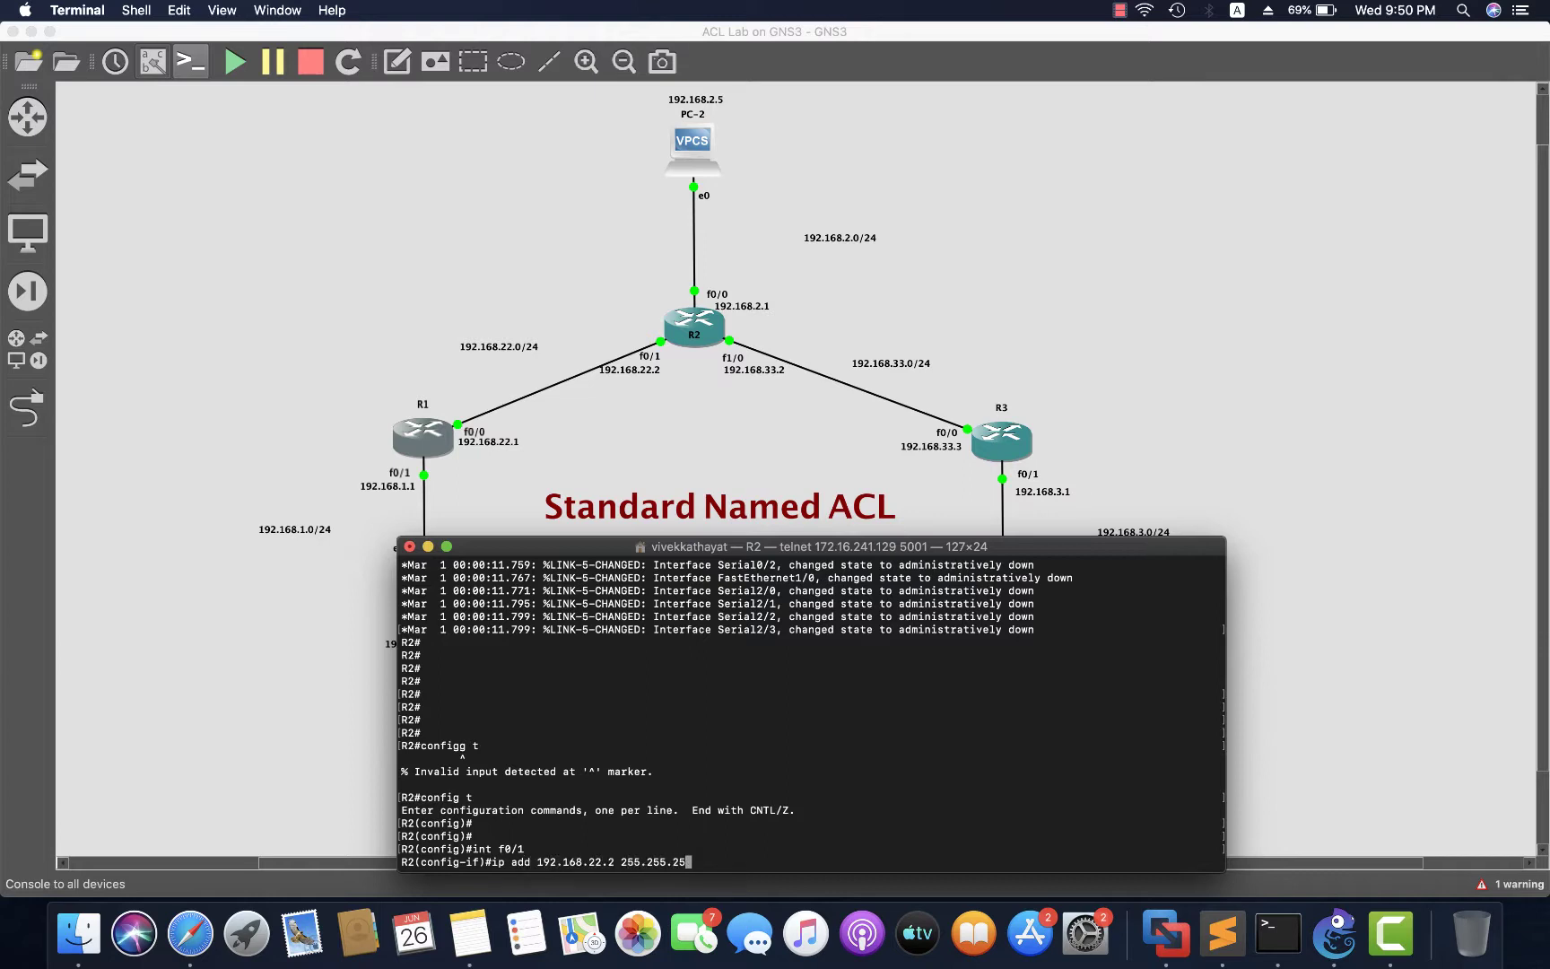
type("5.0")
key("Return")
type("no shut")
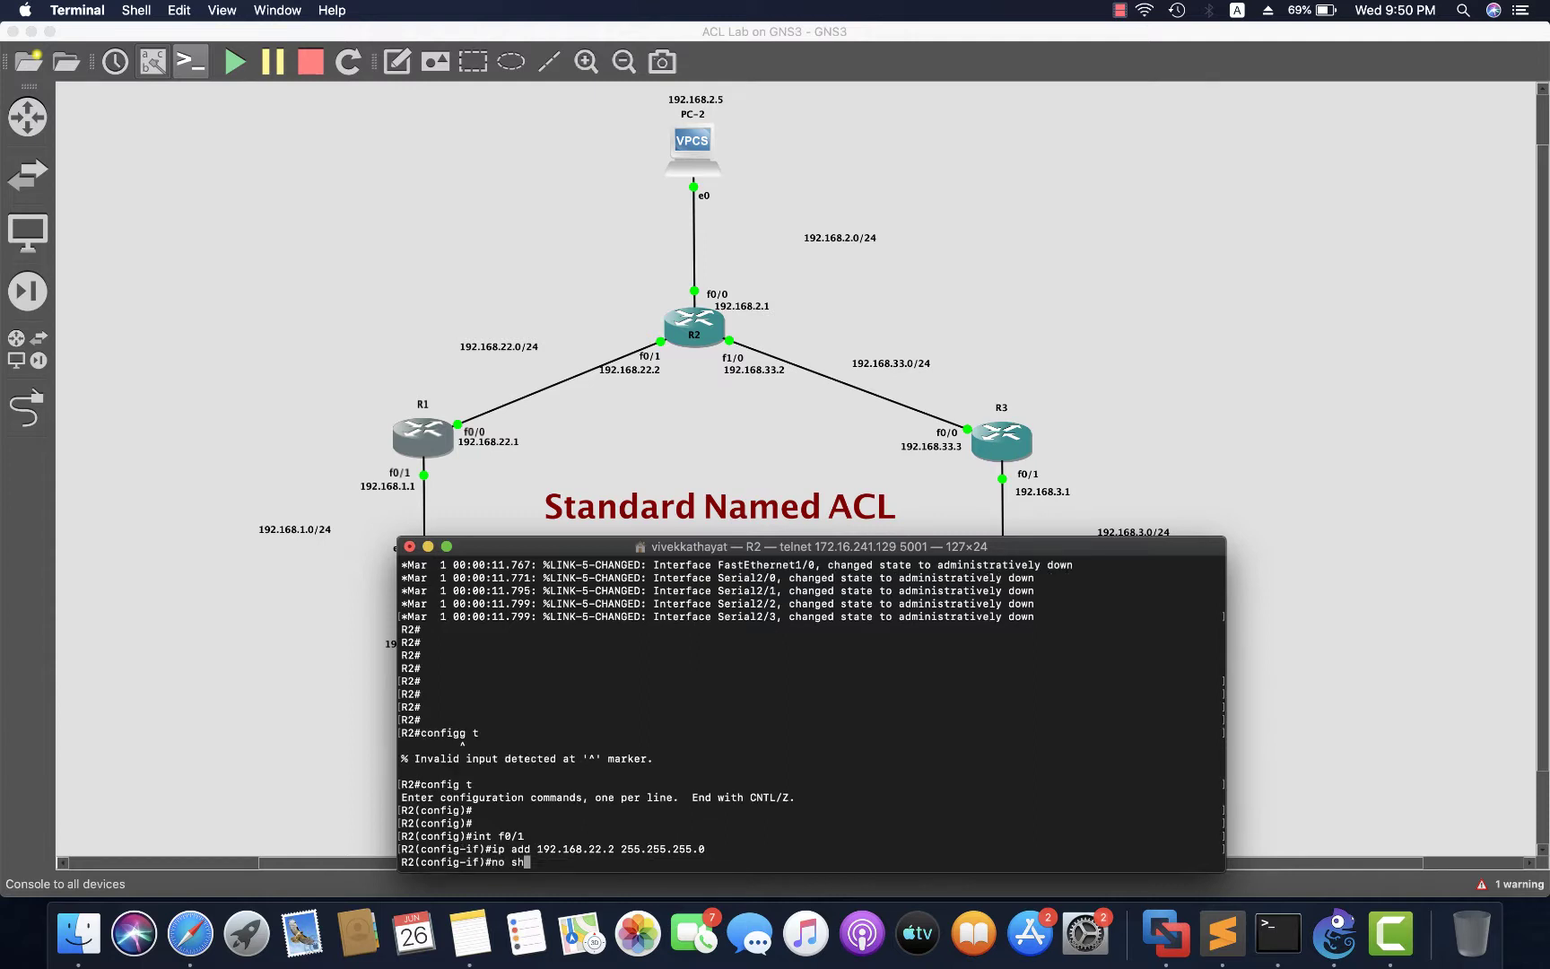
key("Return")
type("exit")
key("Return")
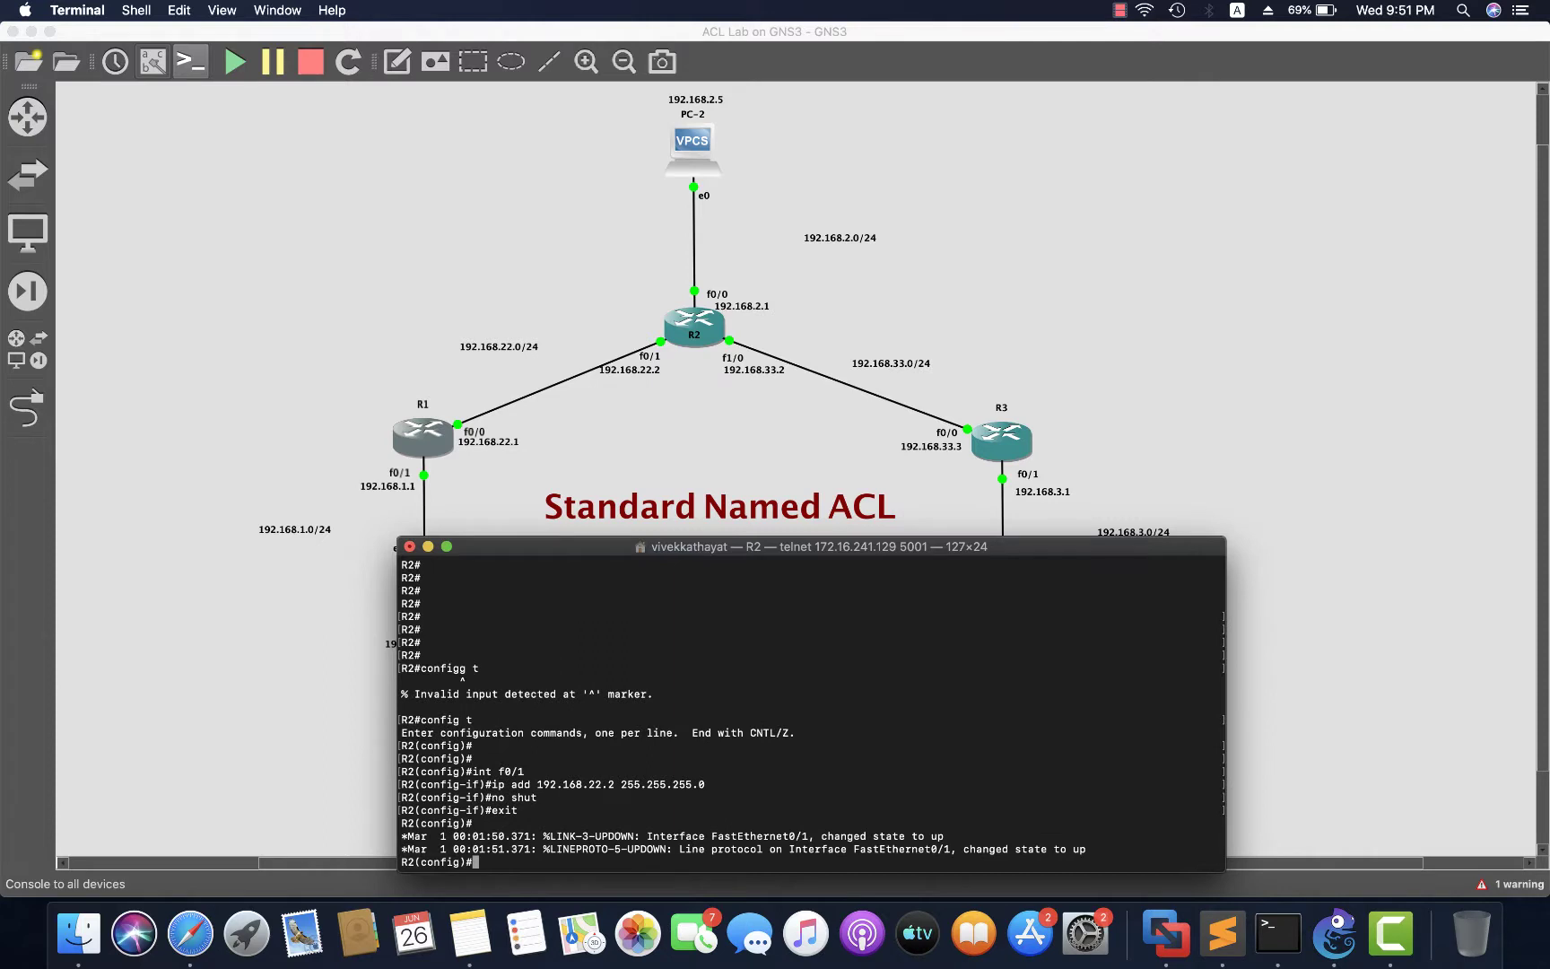
Enter interface f0/0's configuration on R2 and begin its ip add command
key("Return")
type("int ")
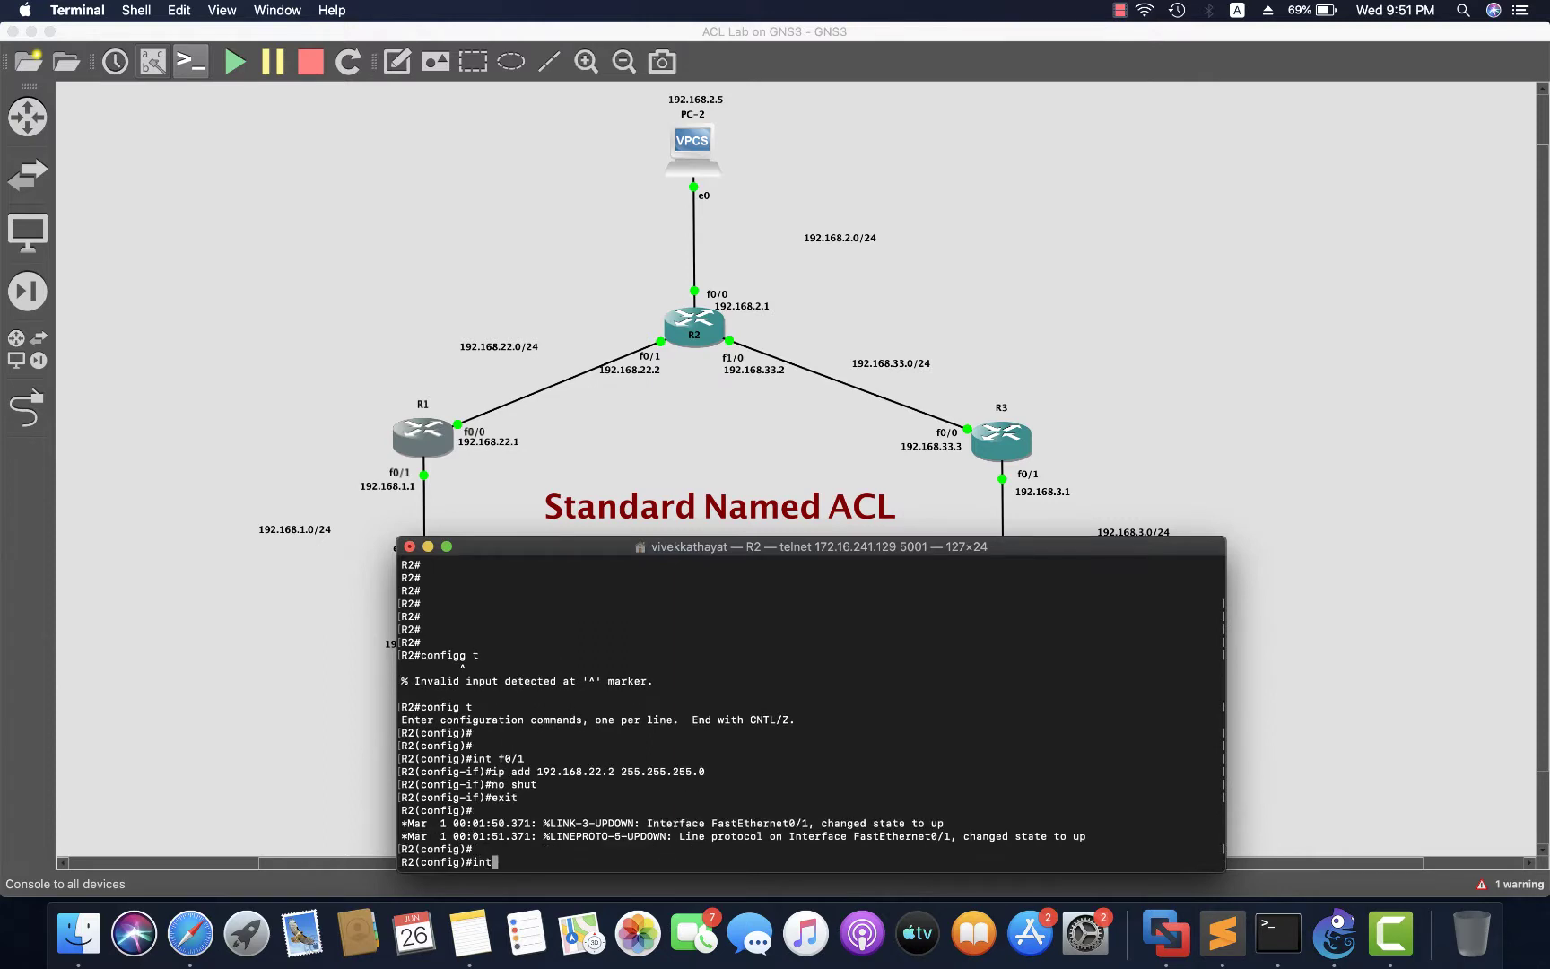
type("f0/0")
key("Return")
type("ip add 102.")
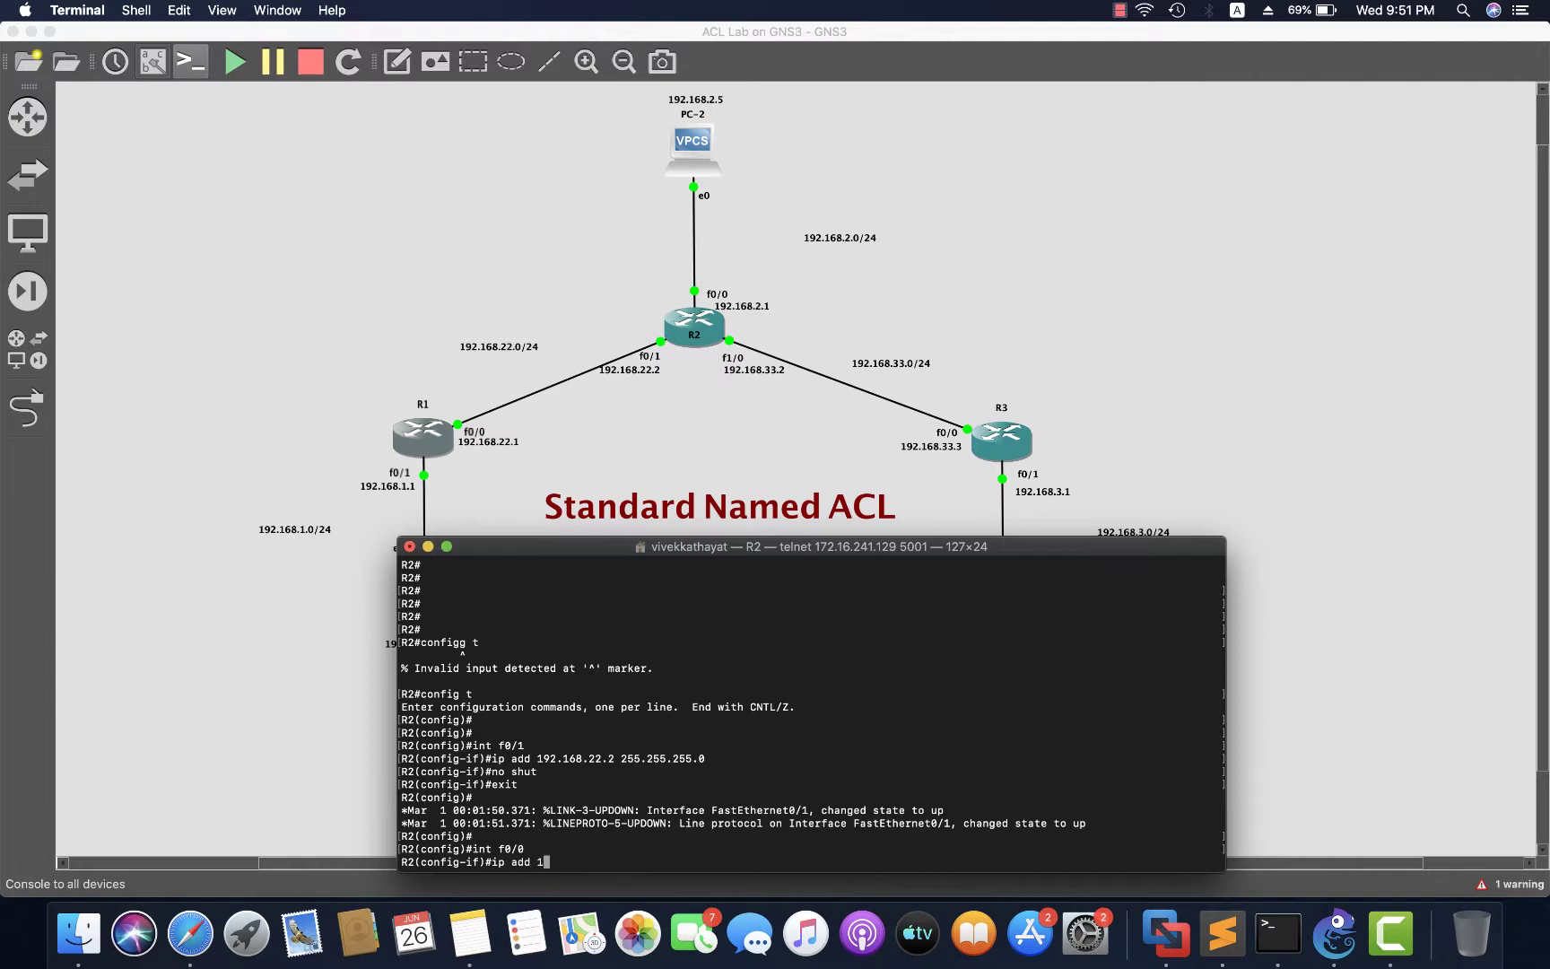
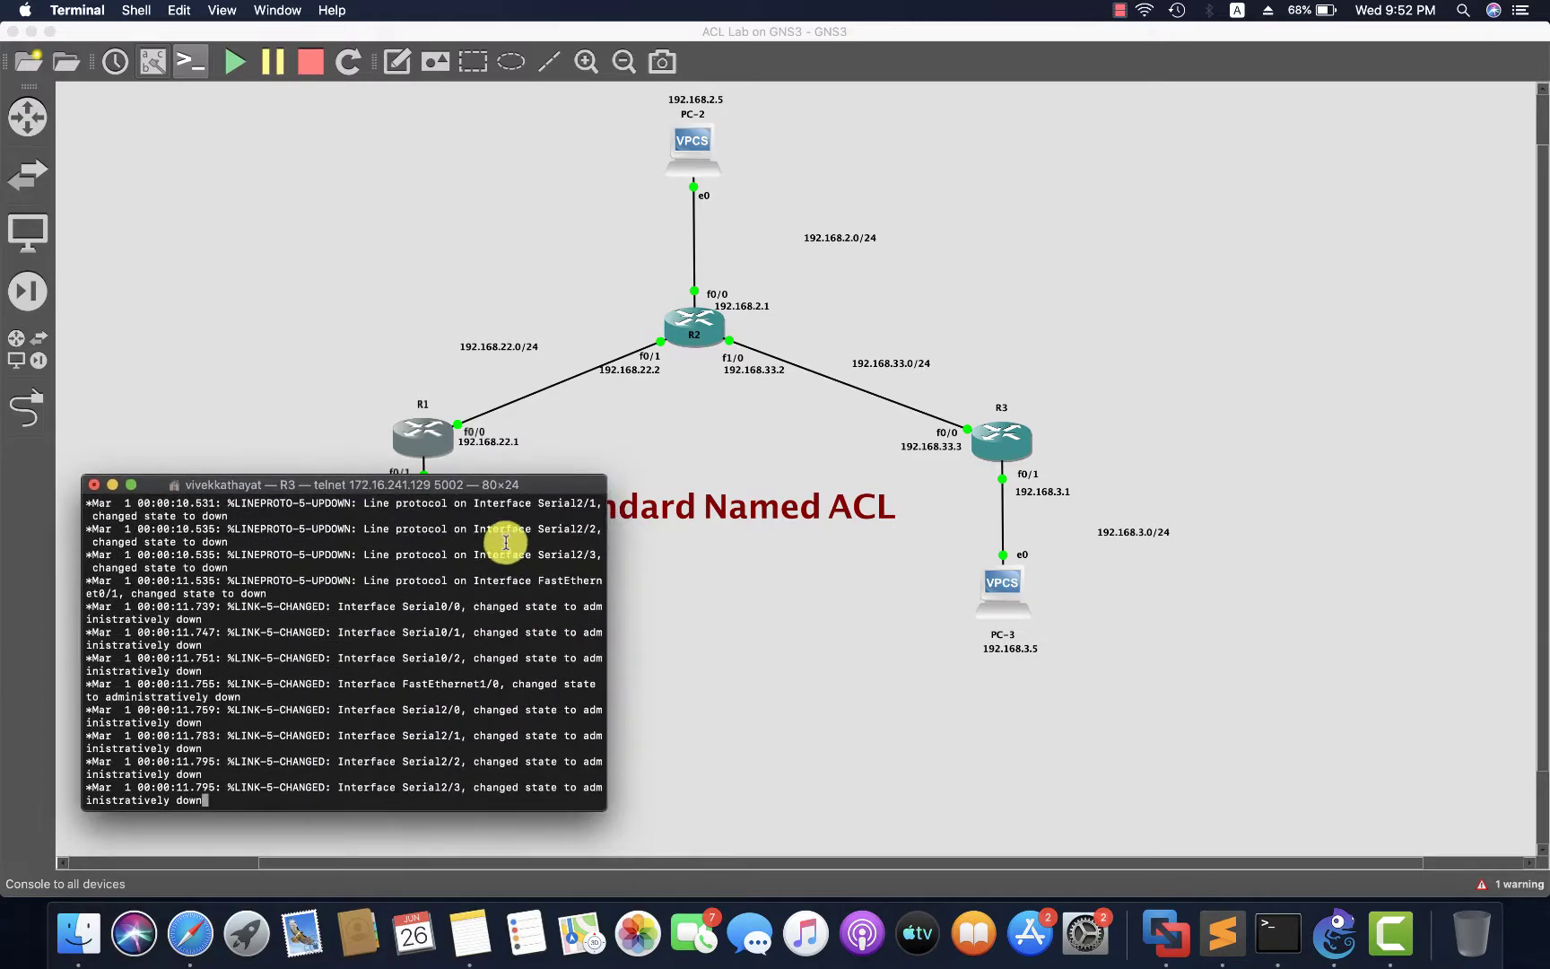
Widen the R3 console to 115 columns and enter R3's global configuration mode with config t
left_click_drag(615, 589, 747, 637)
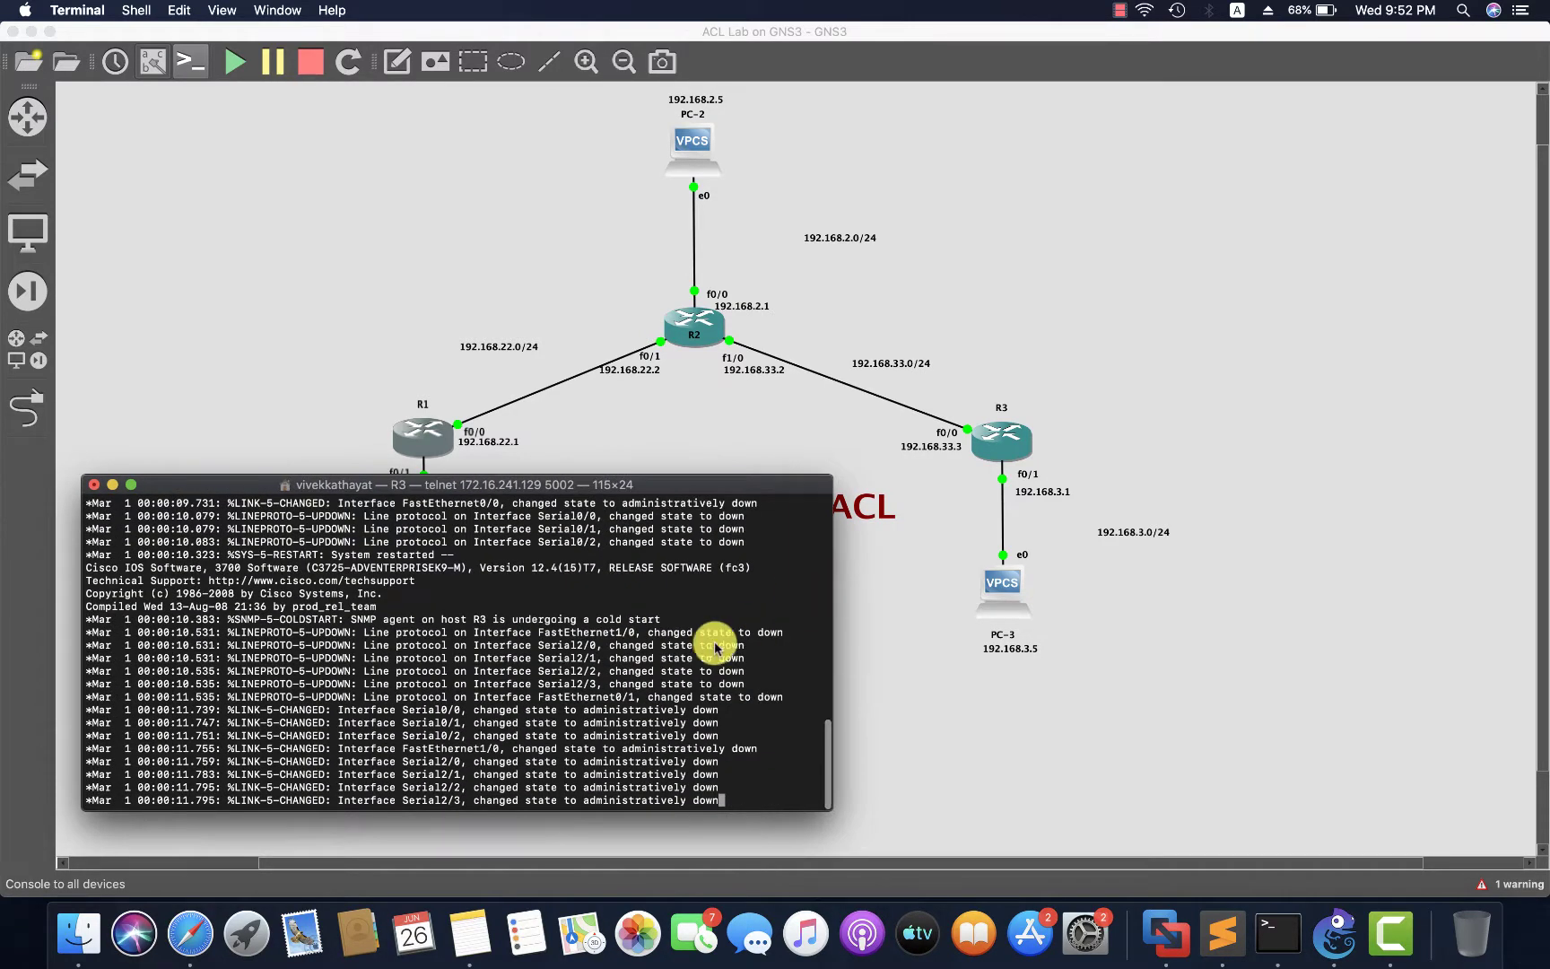
key("Return")
key("Return")
key("Return")
key("Return")
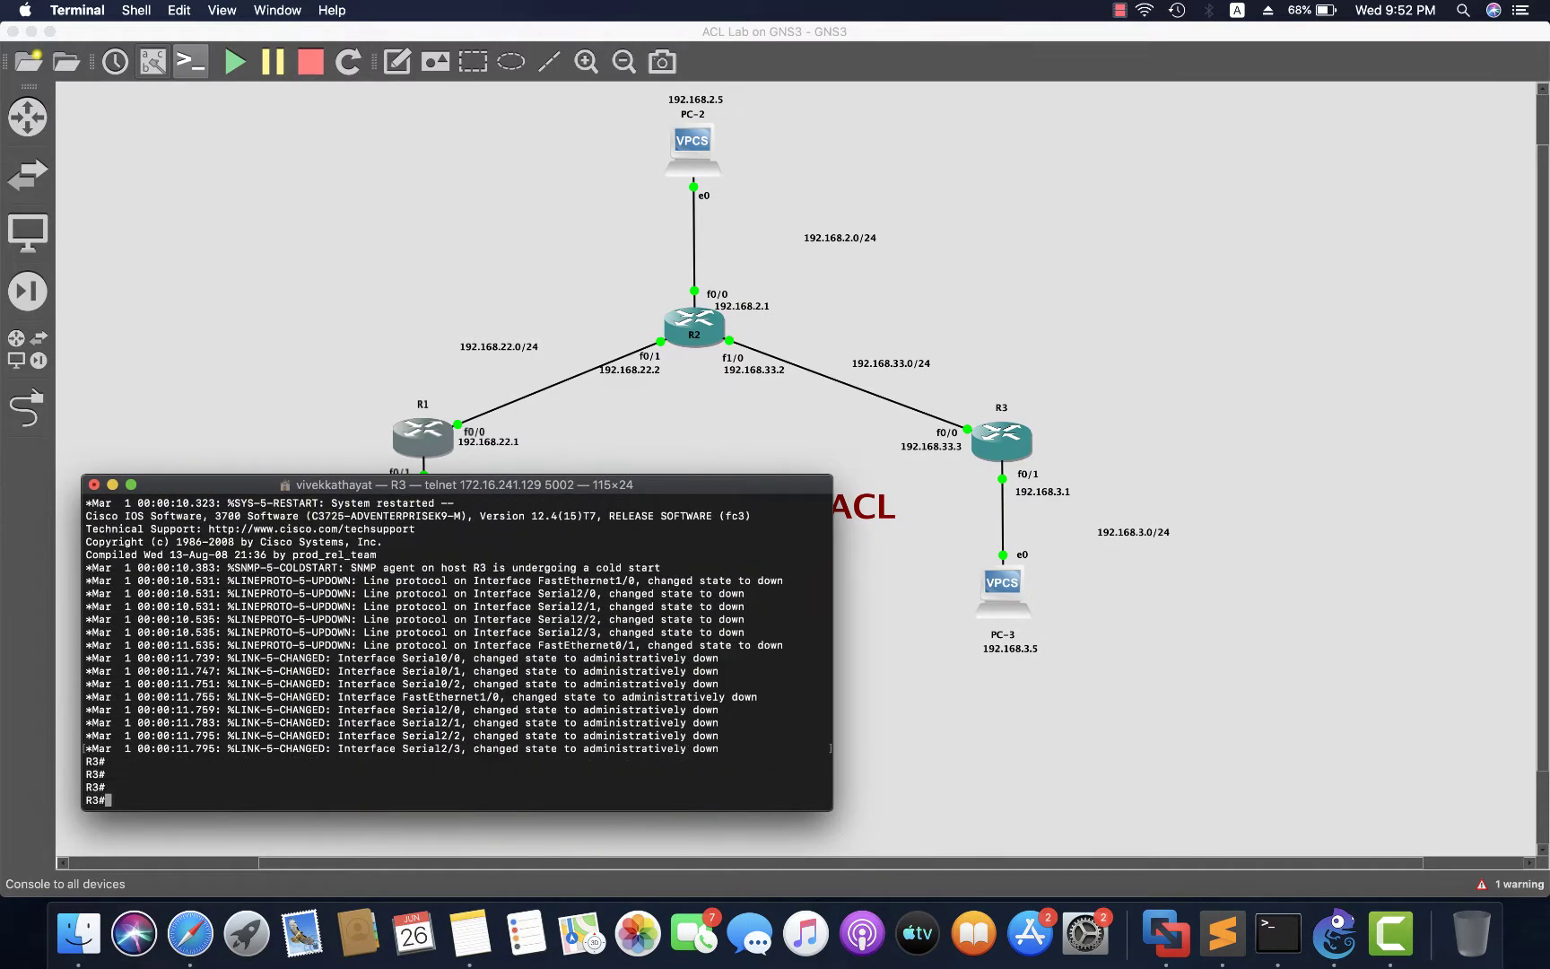
type("config t")
key("Return")
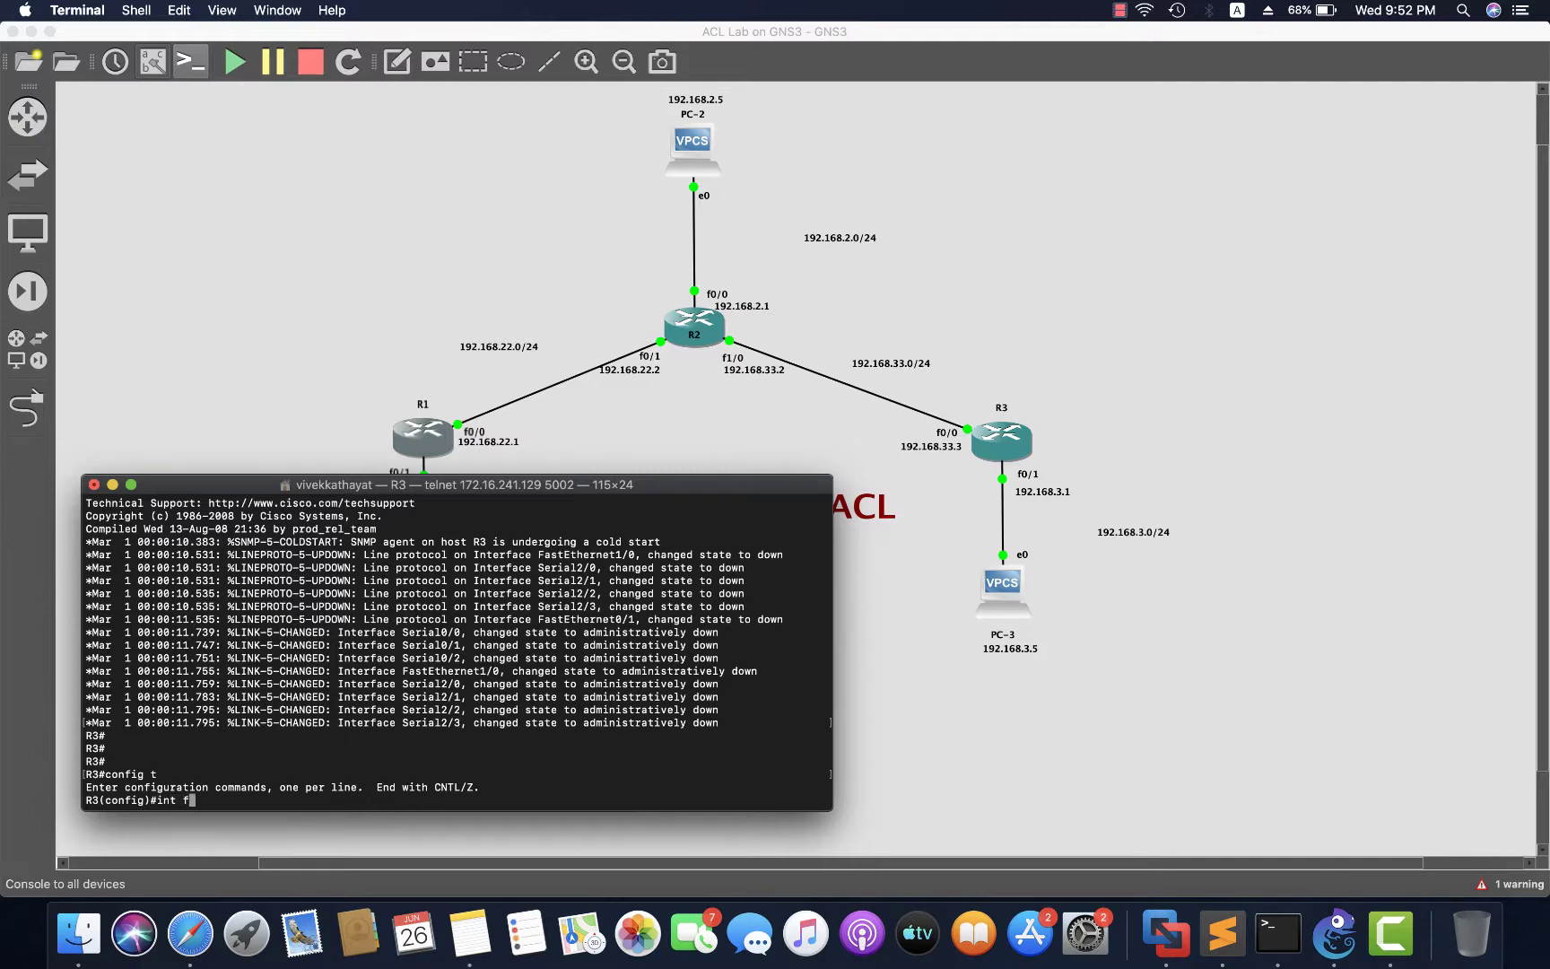
Configure R3's interface f0/0 with IP address 192.168.33.3 255.255.255.0, enable it with no shut, and exit the interface
type("int f0/0")
key("Return")
type("ip")
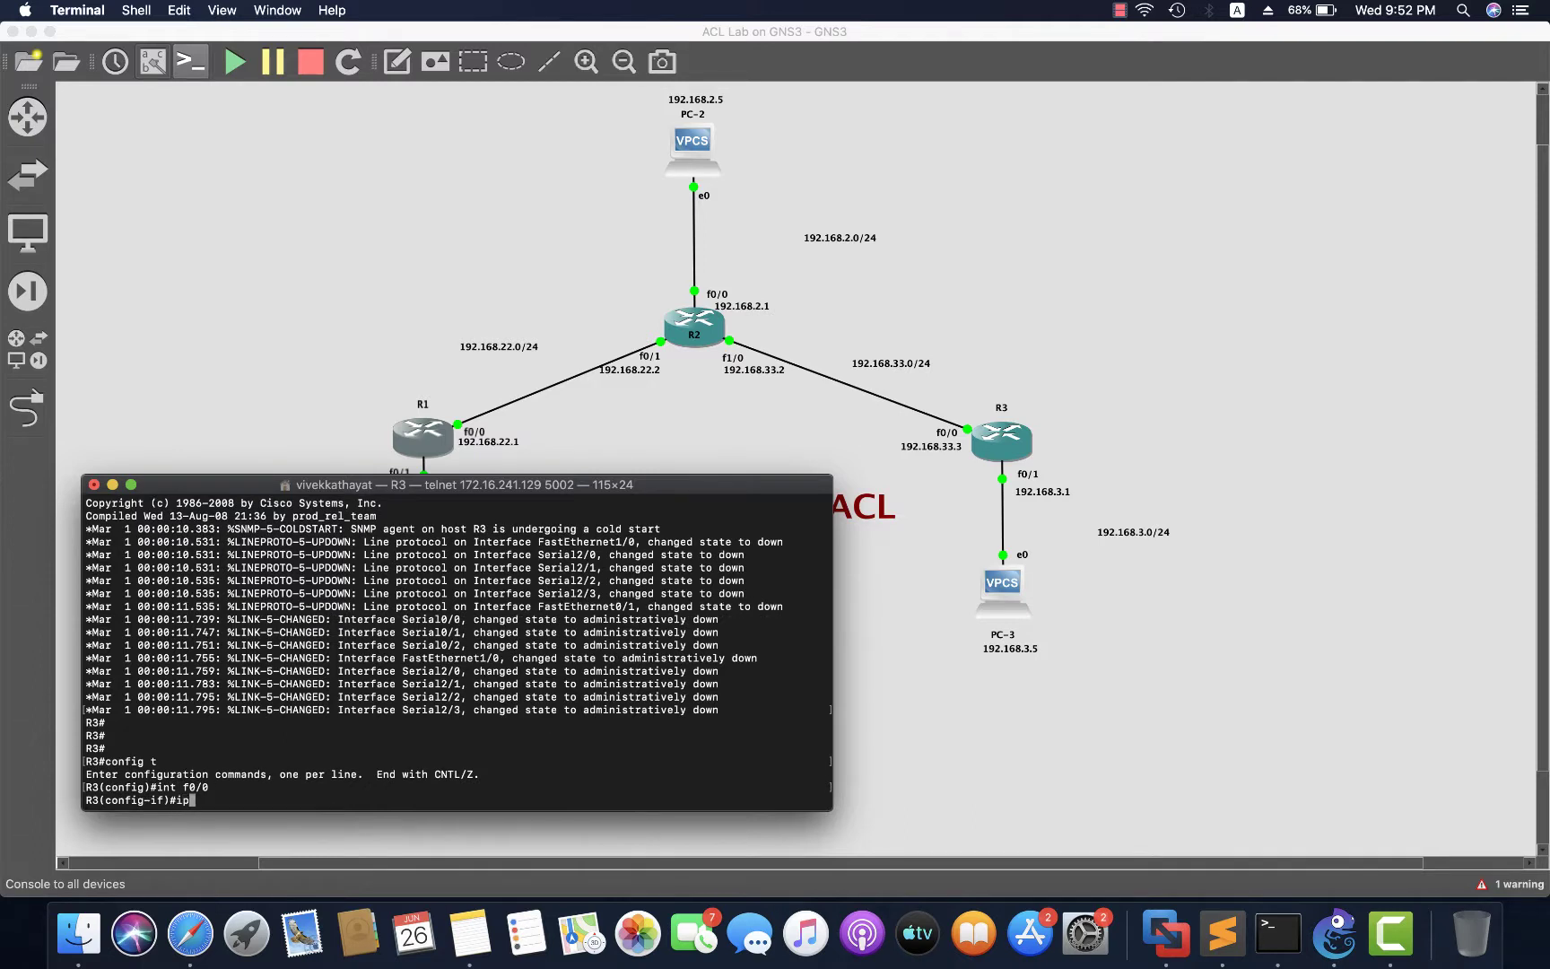
type(" add 192.168.33.3 255.255.255.0")
key("Return")
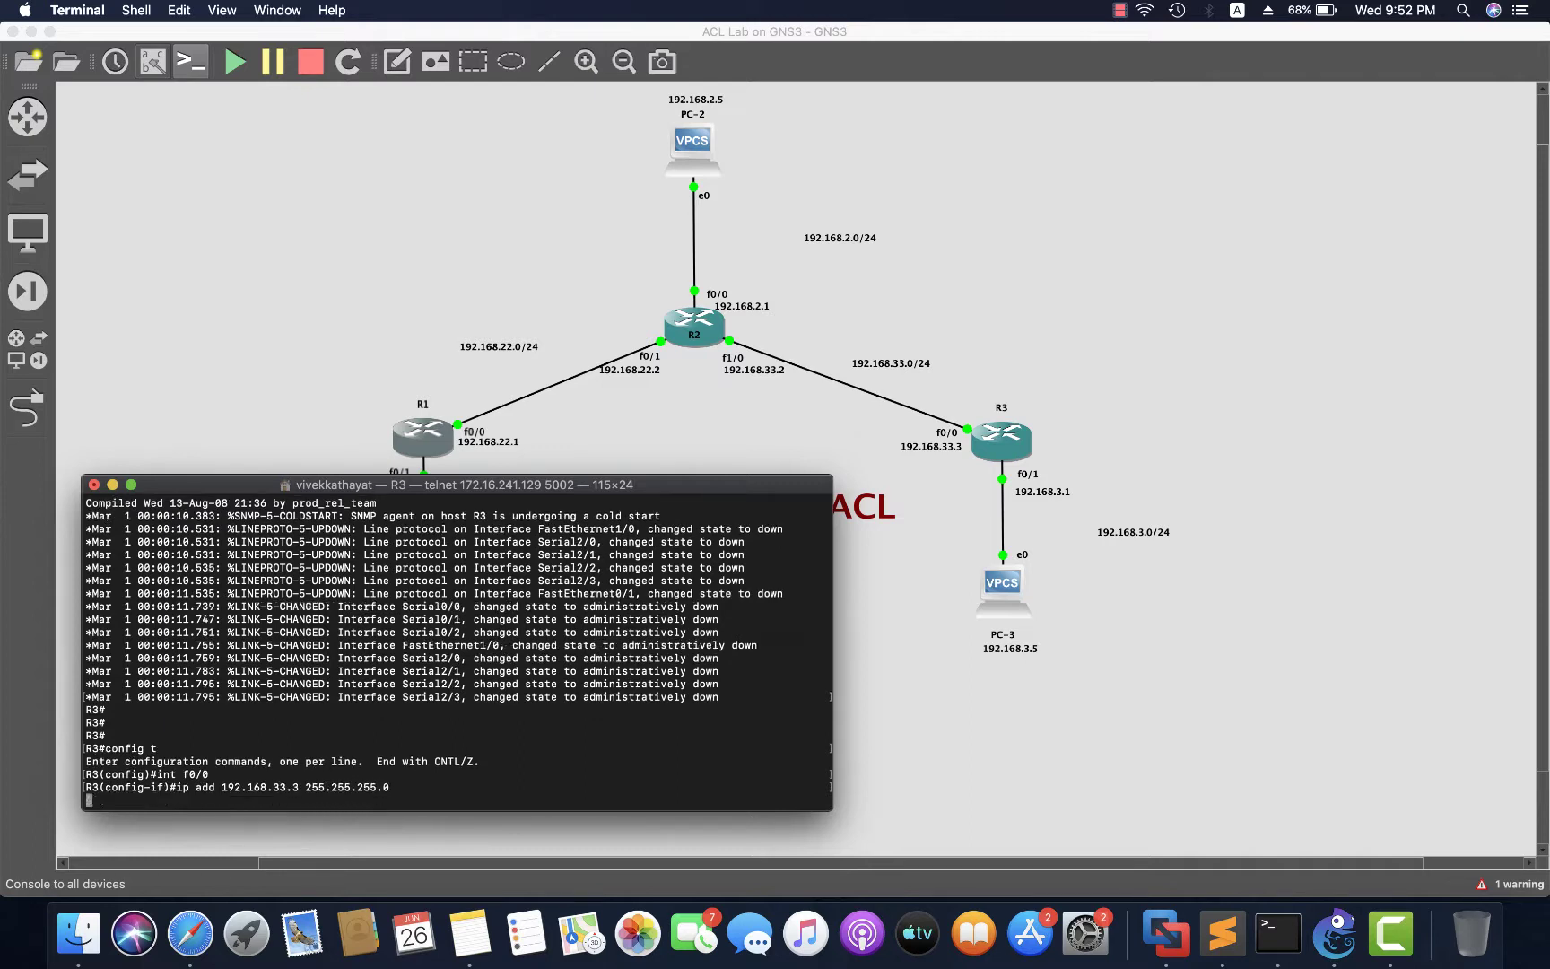
type("no shut")
key("Return")
type("exit")
key("Return")
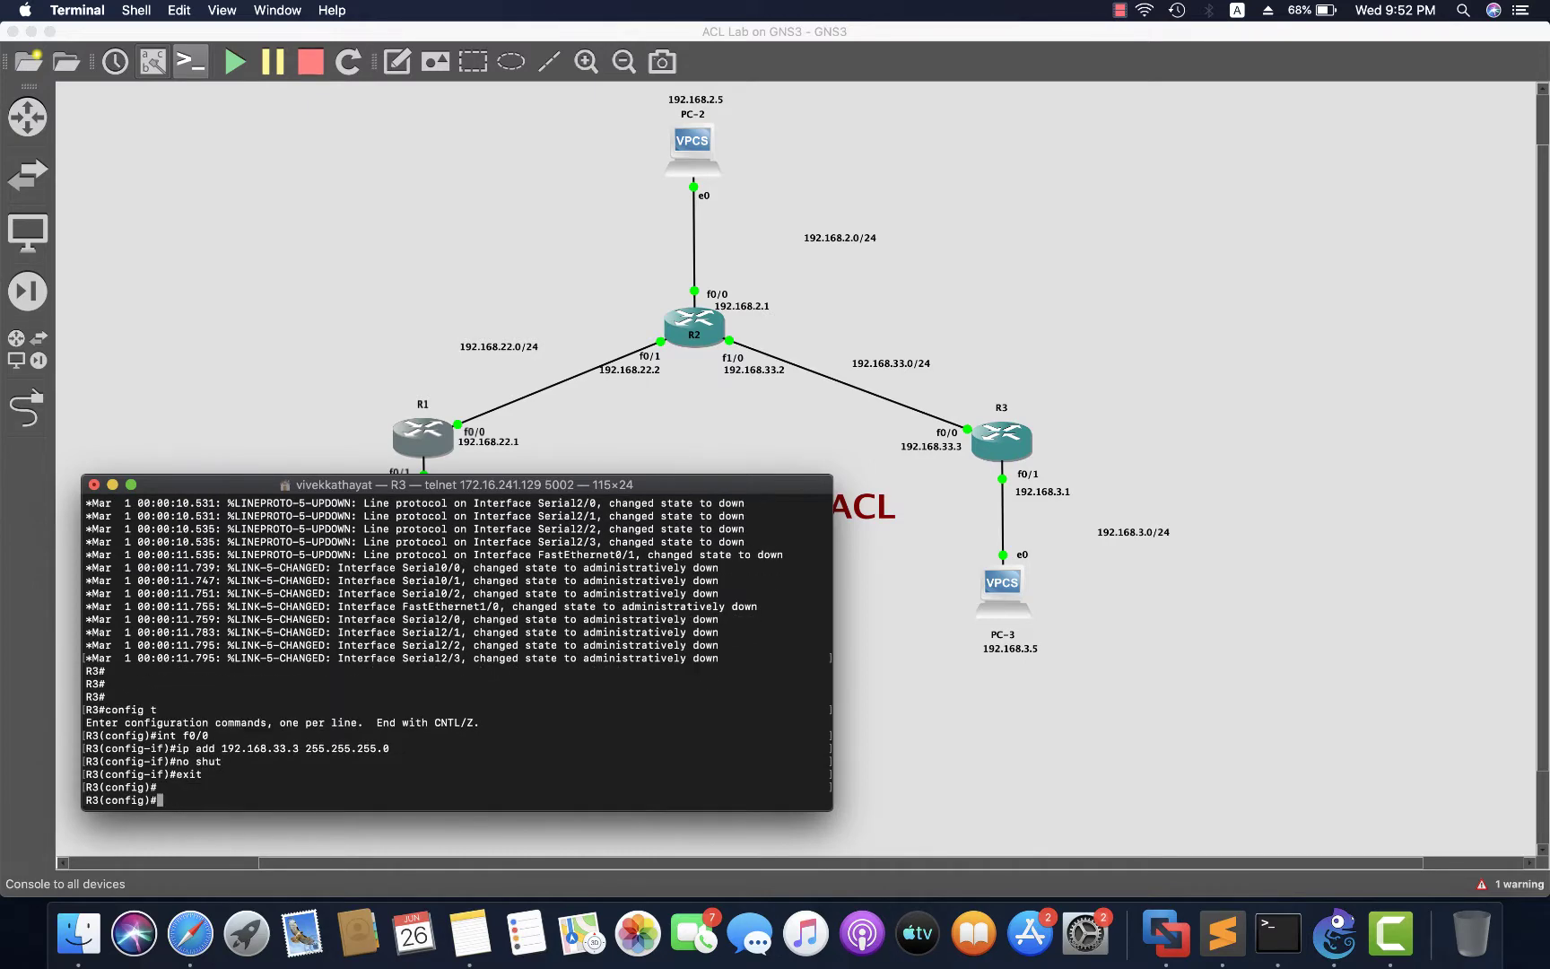
key("Return")
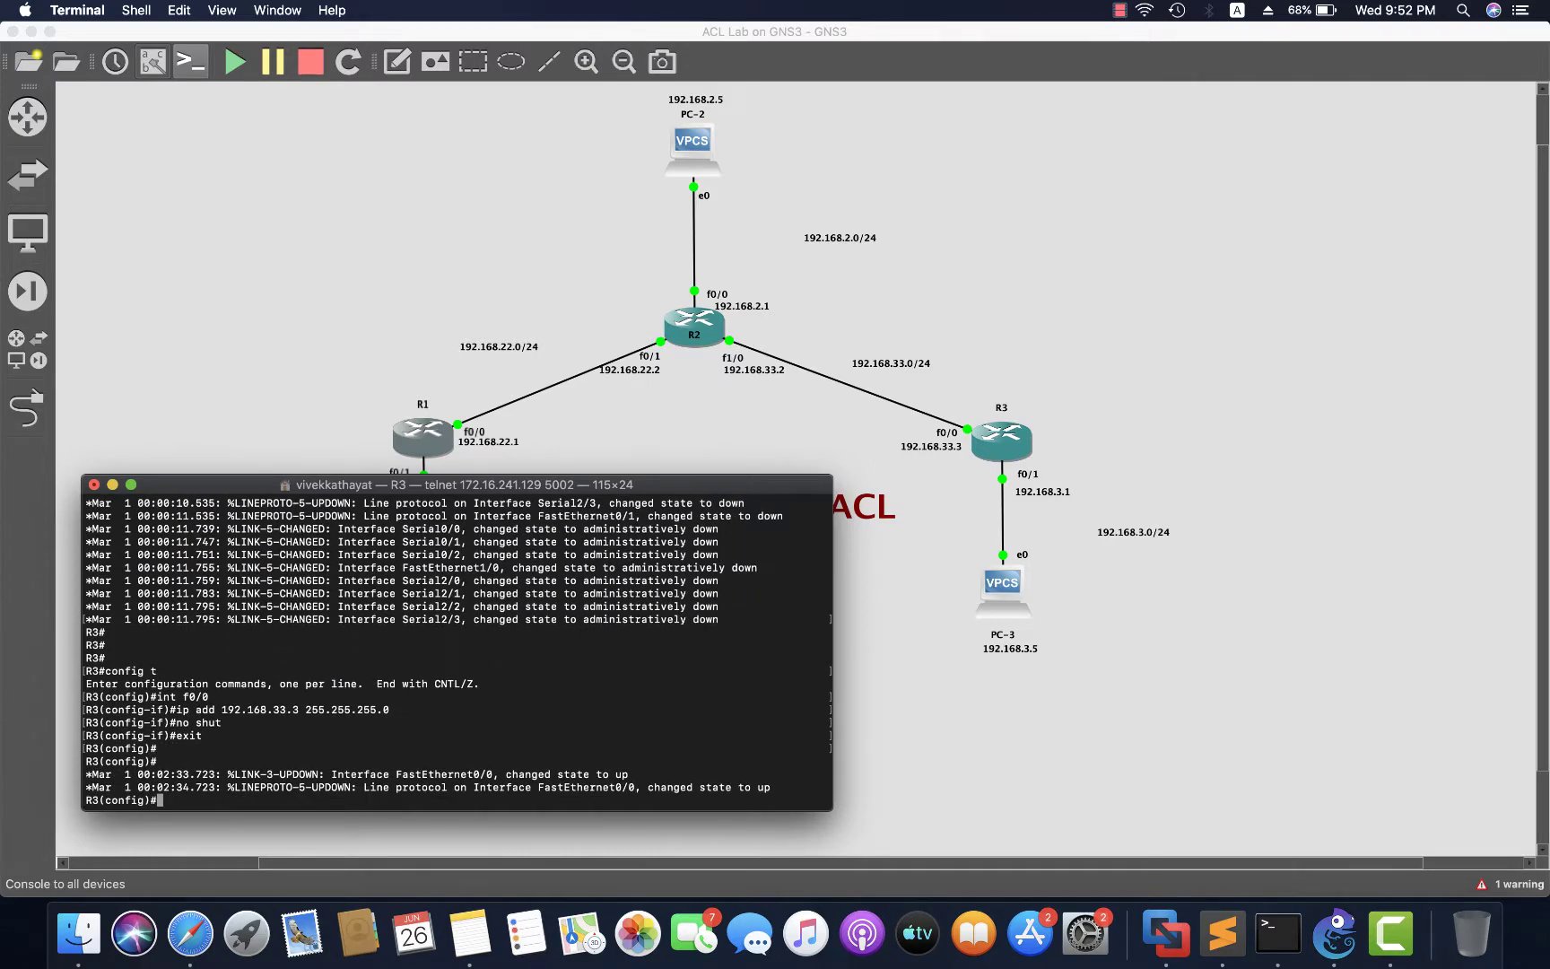
Configure R3's interface f0/1 with IP address 192.168.3.1 255.255.255.0, enable it with no shut, and exit the interface
key("Return")
type("int ")
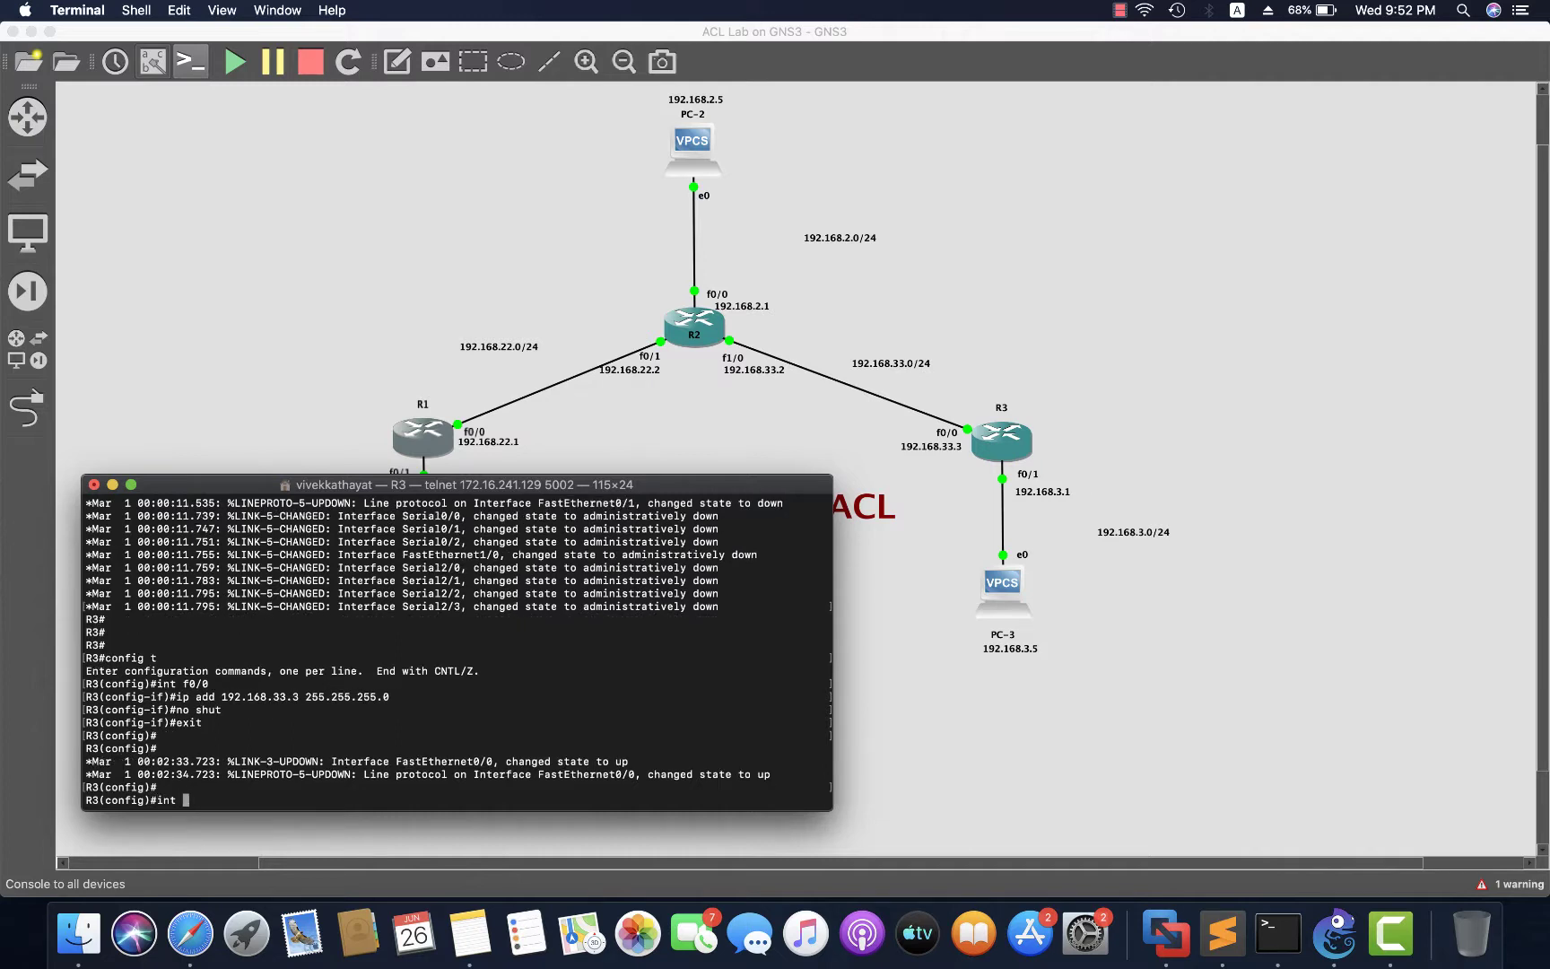
type("f0/1")
key("Return")
type("ip add ")
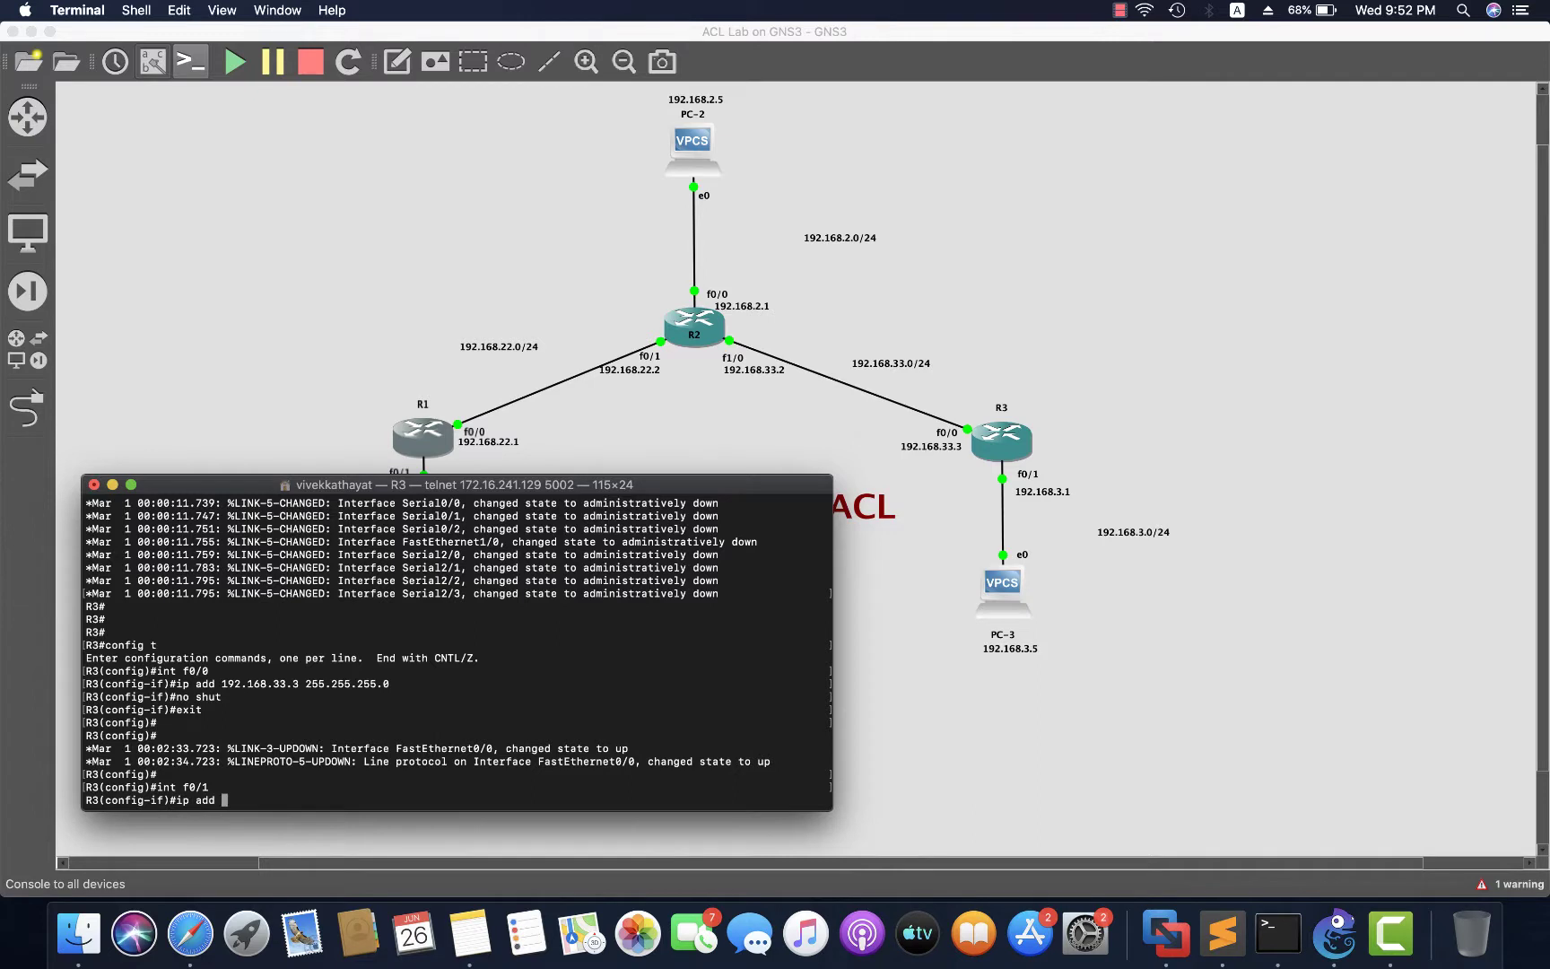
type("192.168.3.1 255.255.255.0")
key("Return")
type("no shut")
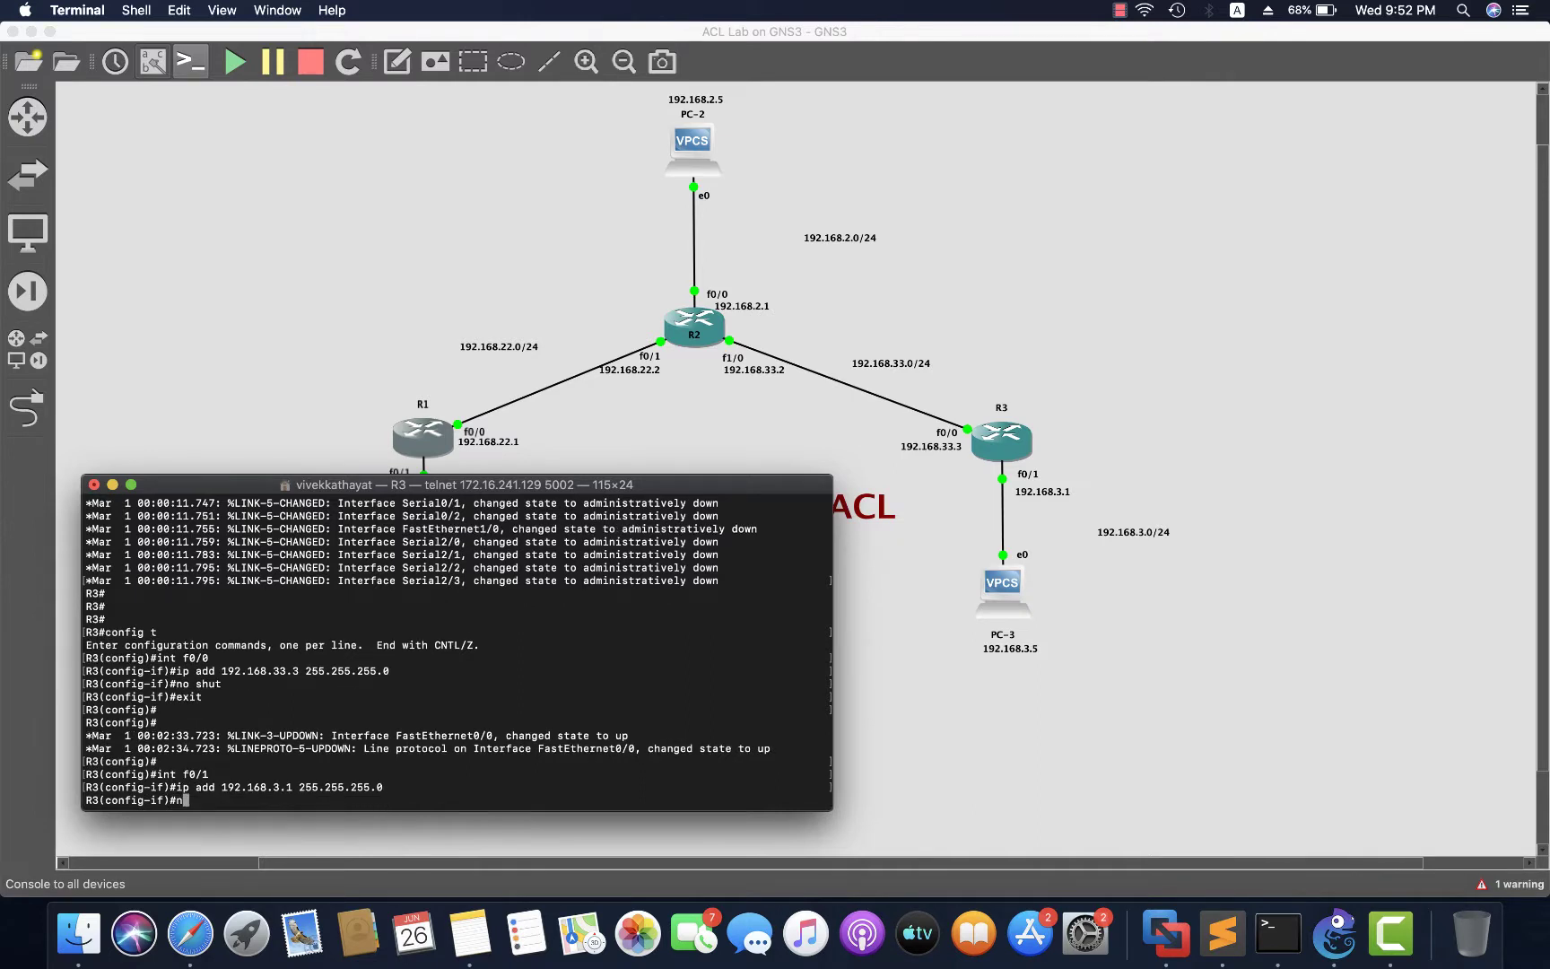
key("Return")
type("exit")
key("Return")
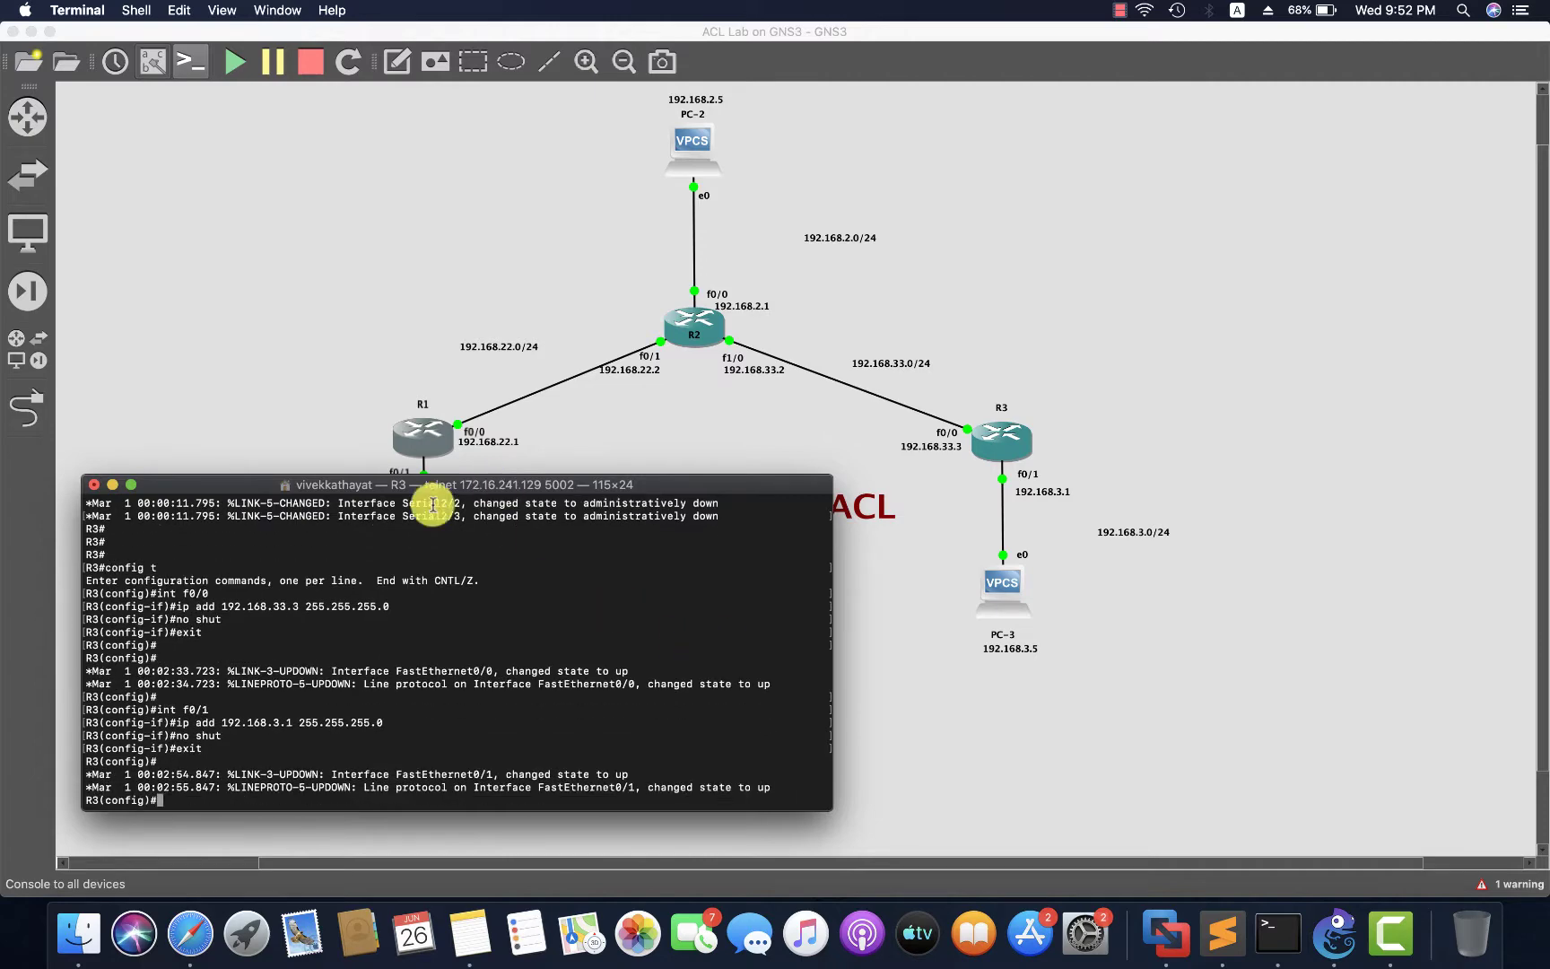
Move the R3 console aside, switch to Safari, and examine the Task 1 initial configuration requirements in the Standard Named ACL guide
left_click_drag(272, 487, 1012, 497)
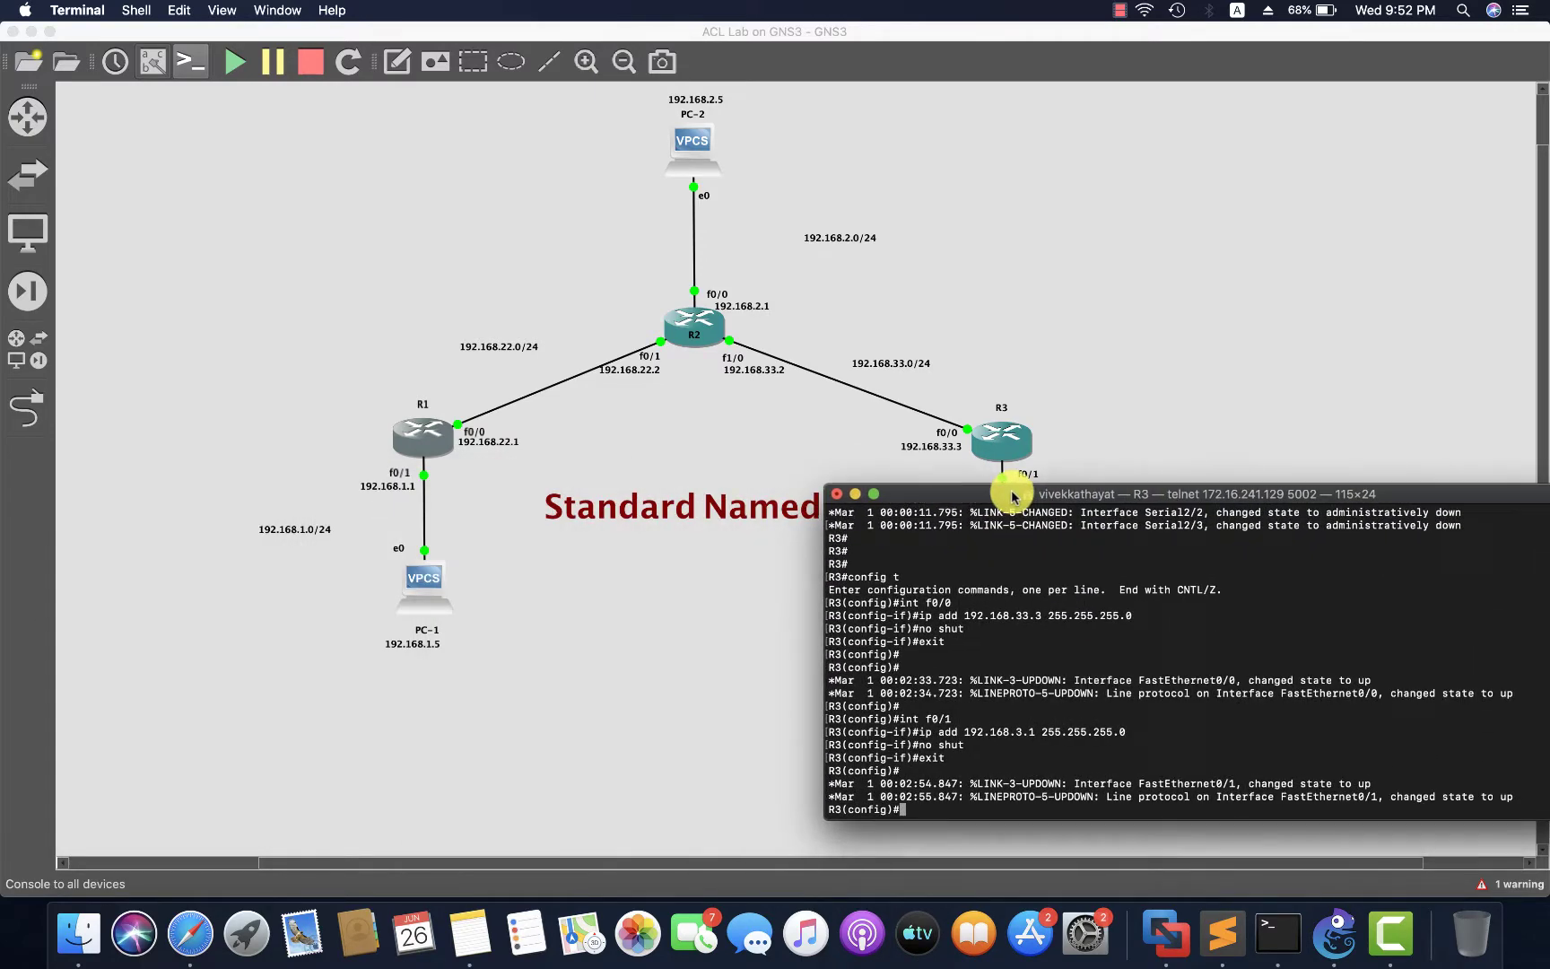
left_click(182, 931)
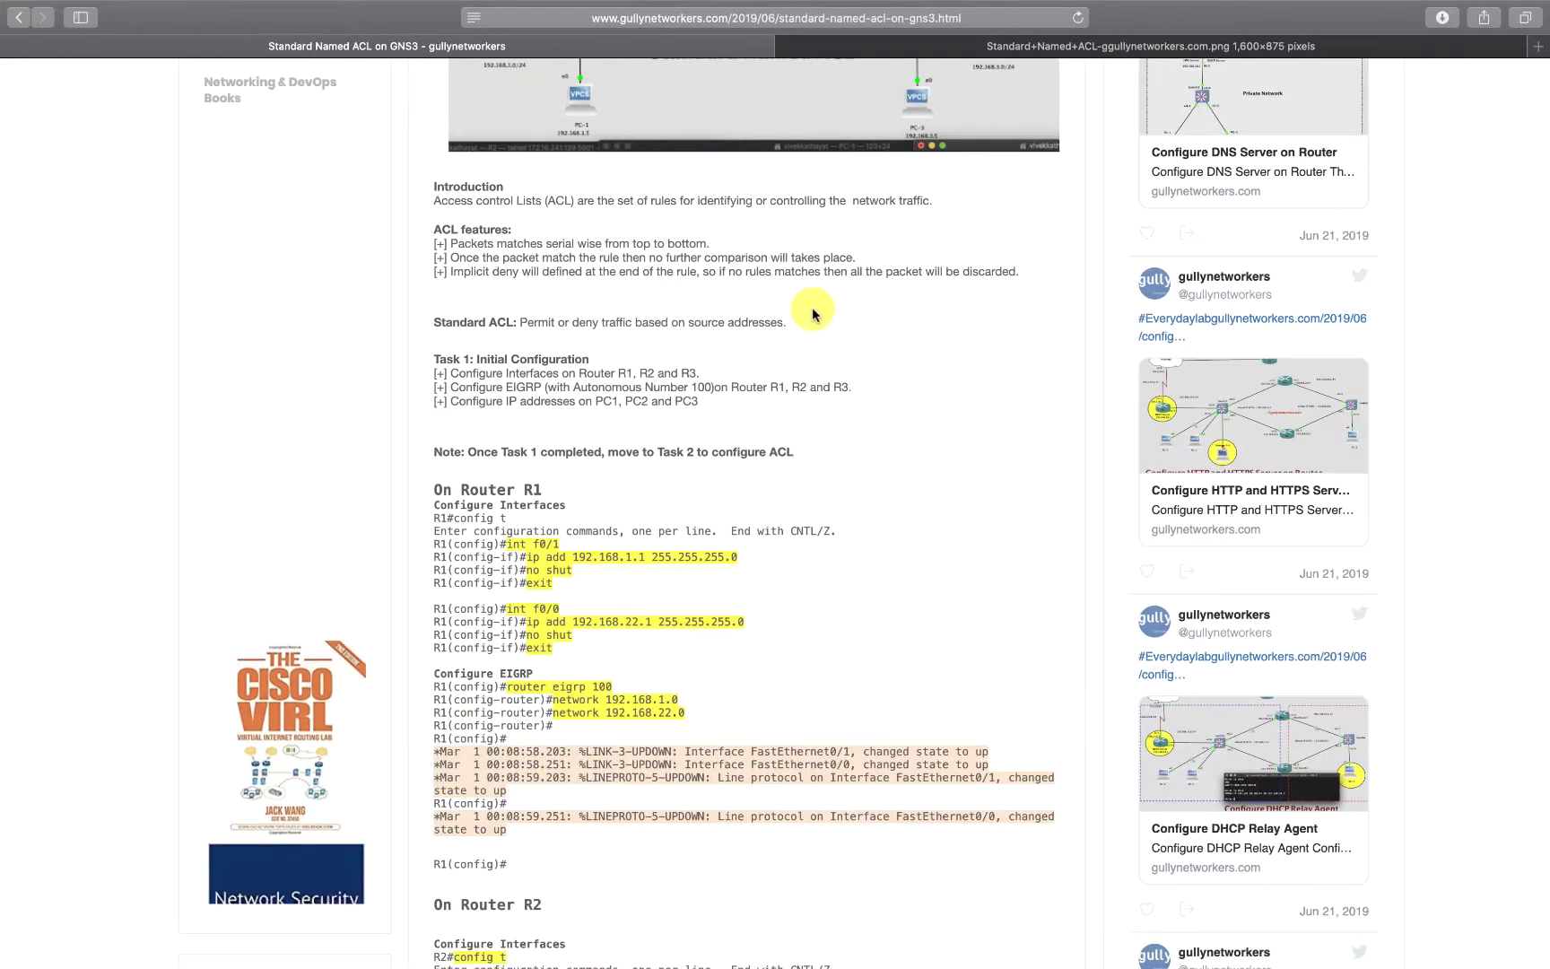
left_click_drag(446, 374, 769, 375)
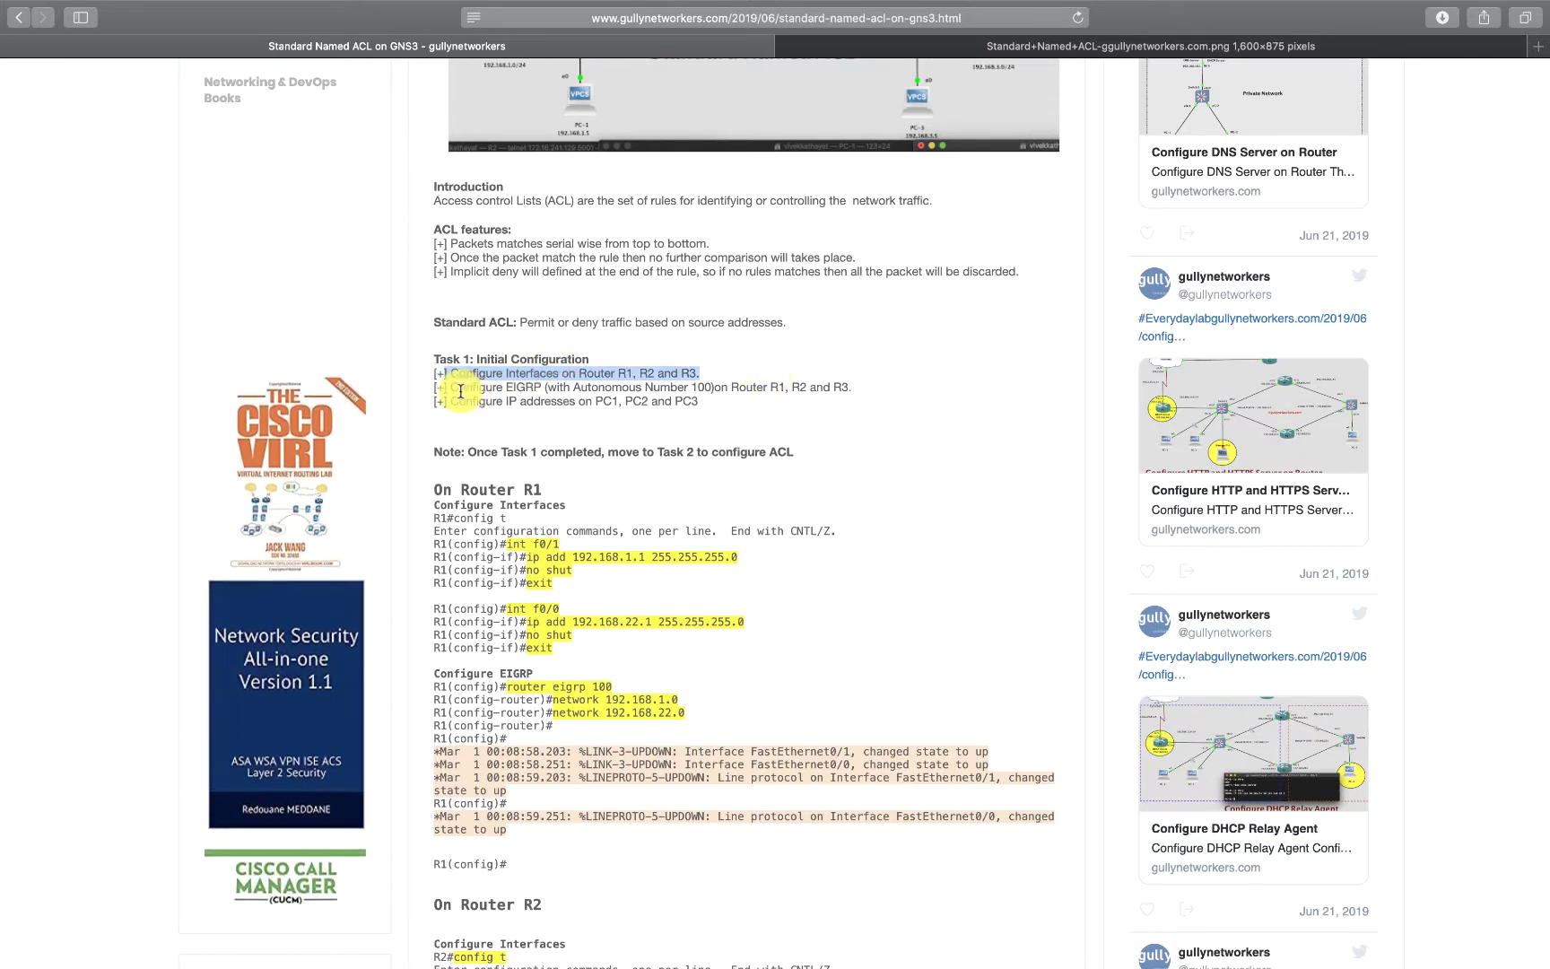
left_click_drag(445, 387, 861, 395)
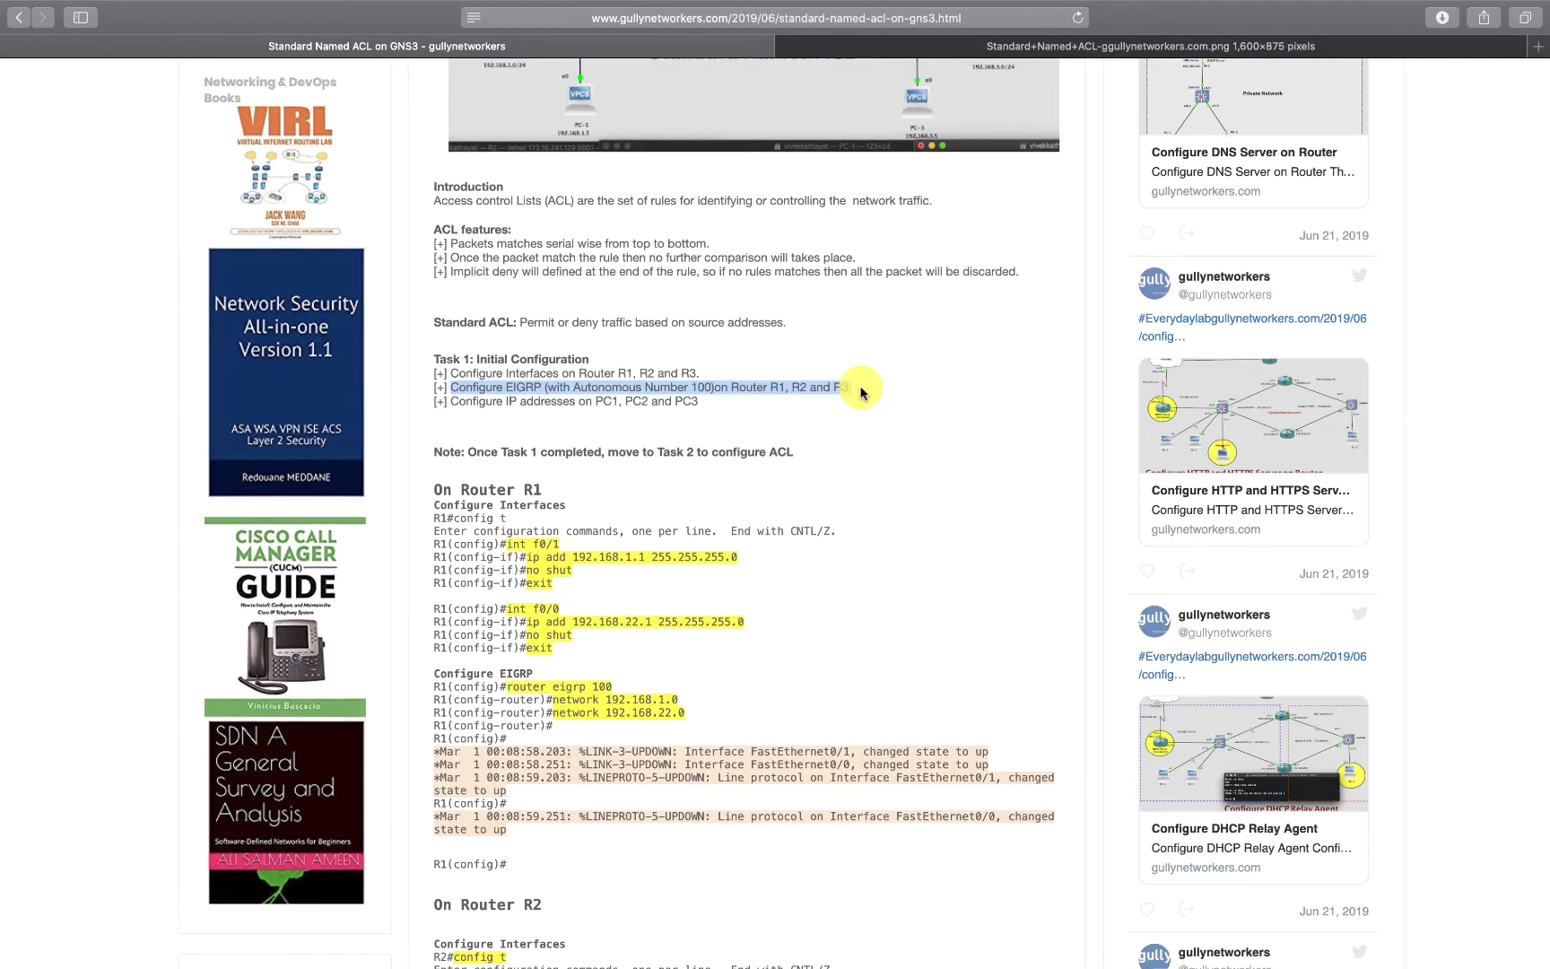
scroll(859, 389, "right", 5)
scroll(961, 389, "left", 5)
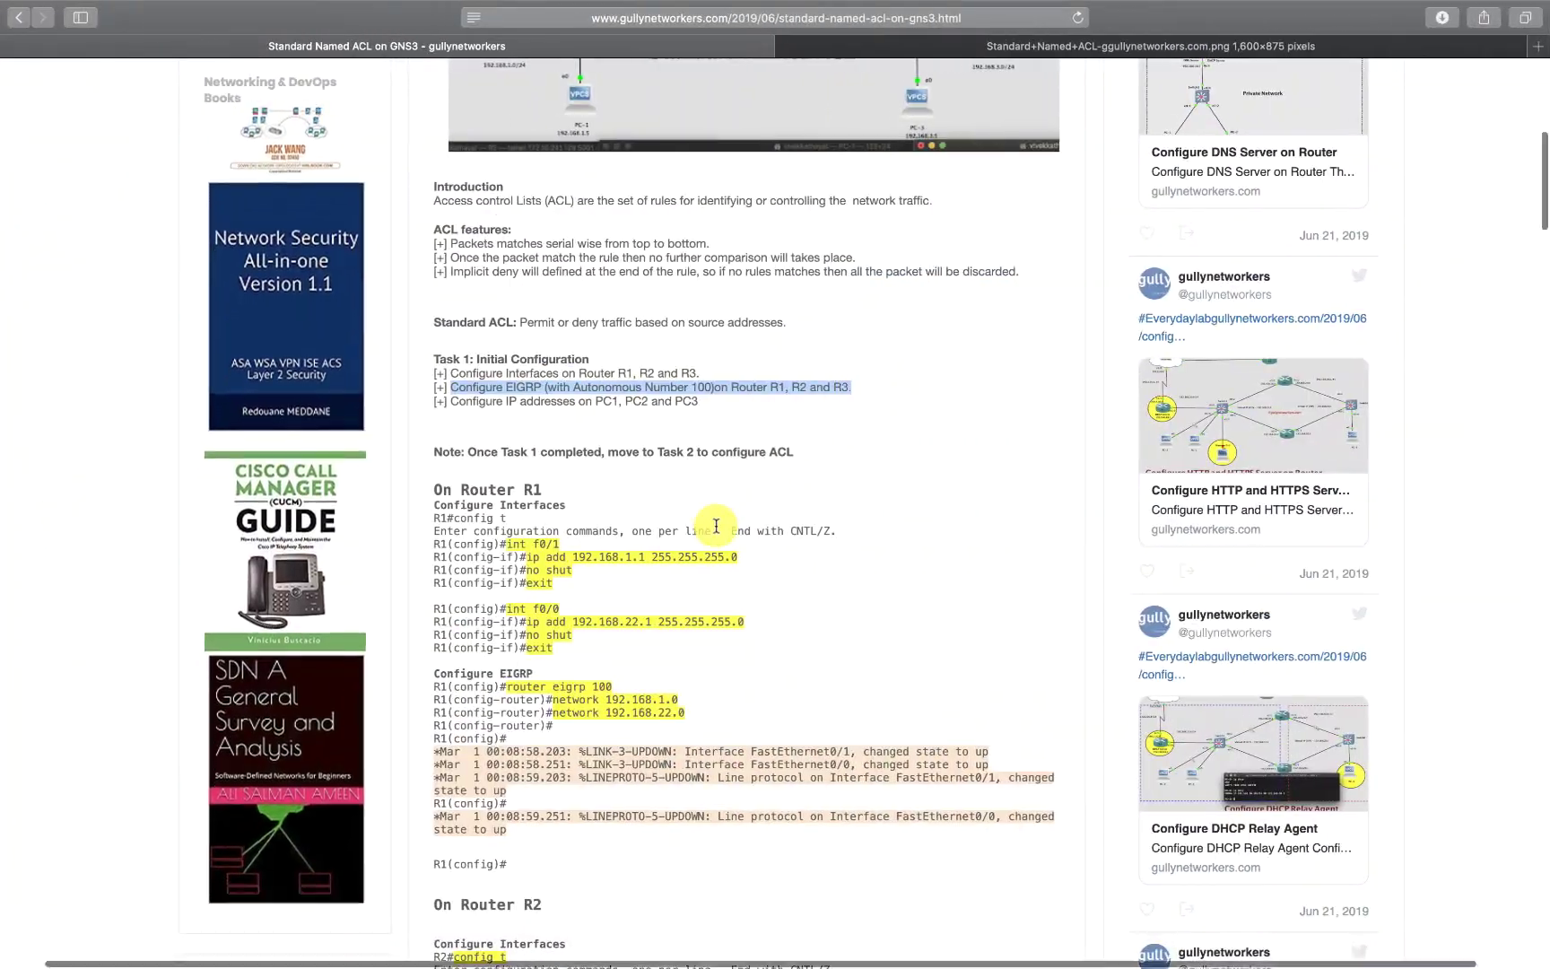
scroll(716, 526, "down", 4)
scroll(716, 556, "down", 5)
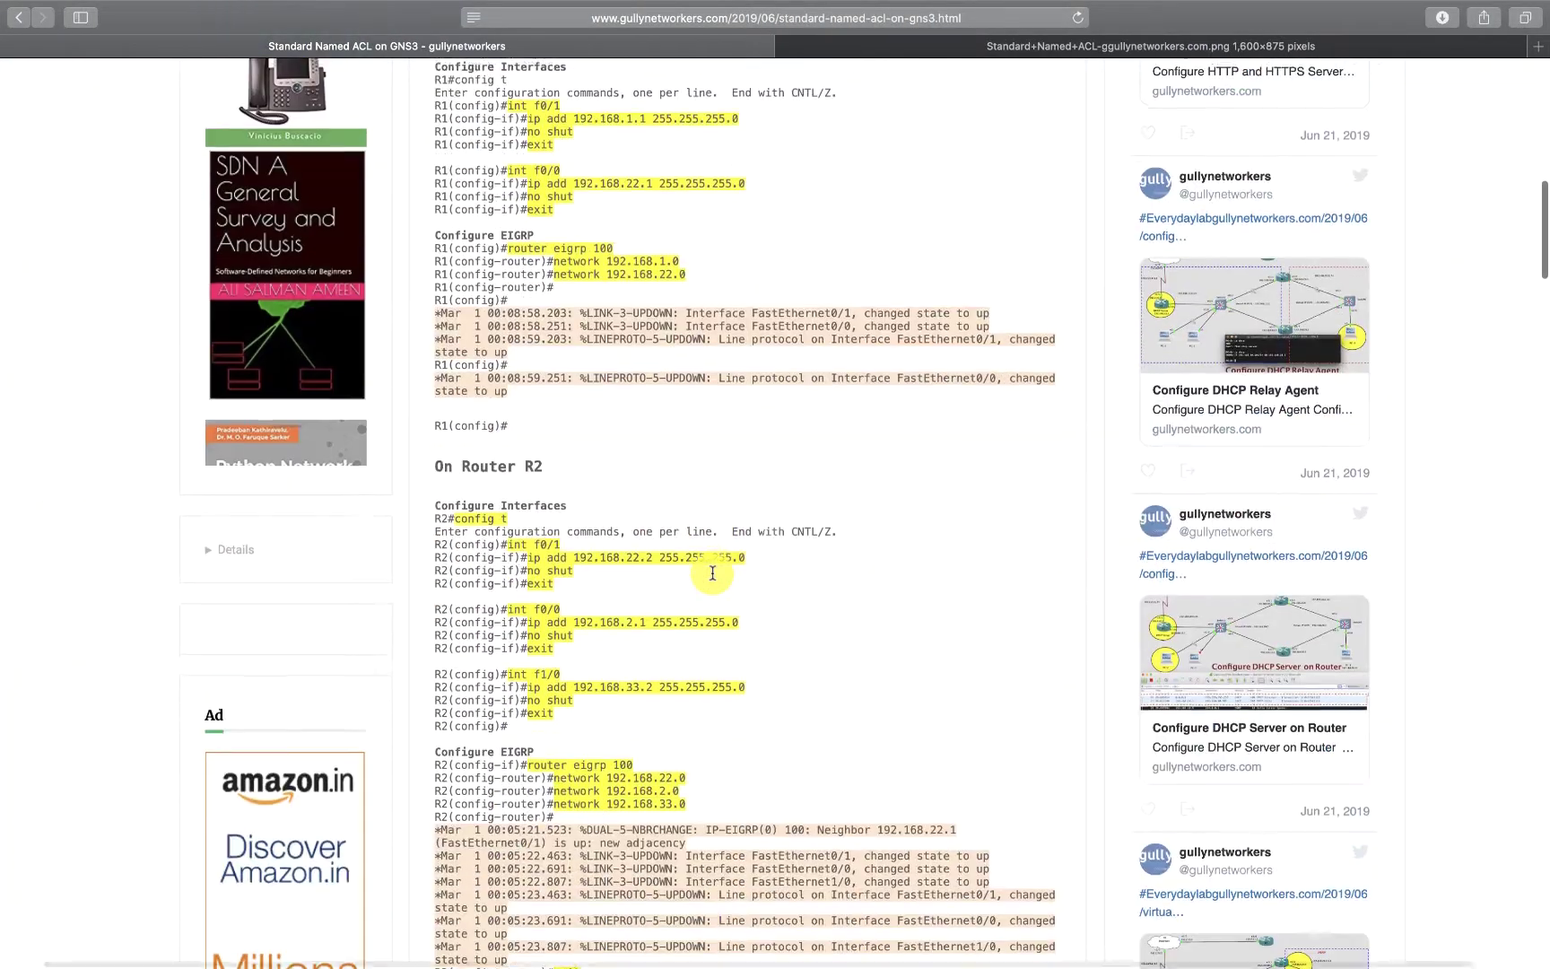
scroll(716, 579, "up", 1)
scroll(715, 579, "up", 5)
scroll(712, 572, "down", 2)
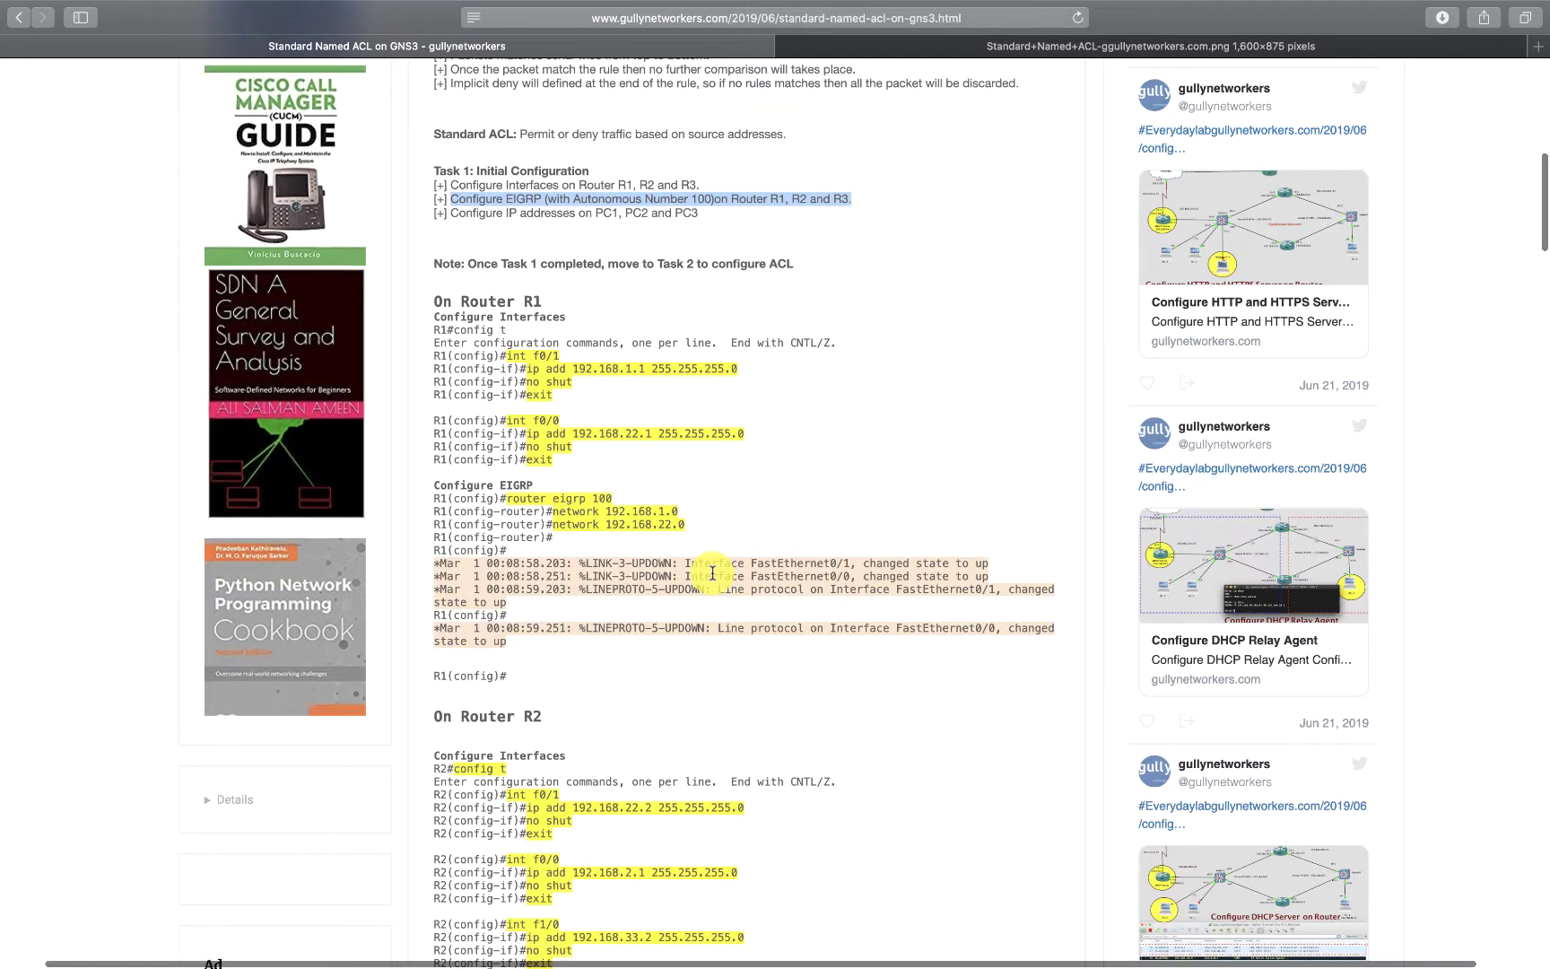
Examine the guide's interface and EIGRP commands for Router R1 and the full-size Standard Named ACL topology diagram
scroll(714, 567, "down", 2)
left_click_drag(473, 237, 616, 571)
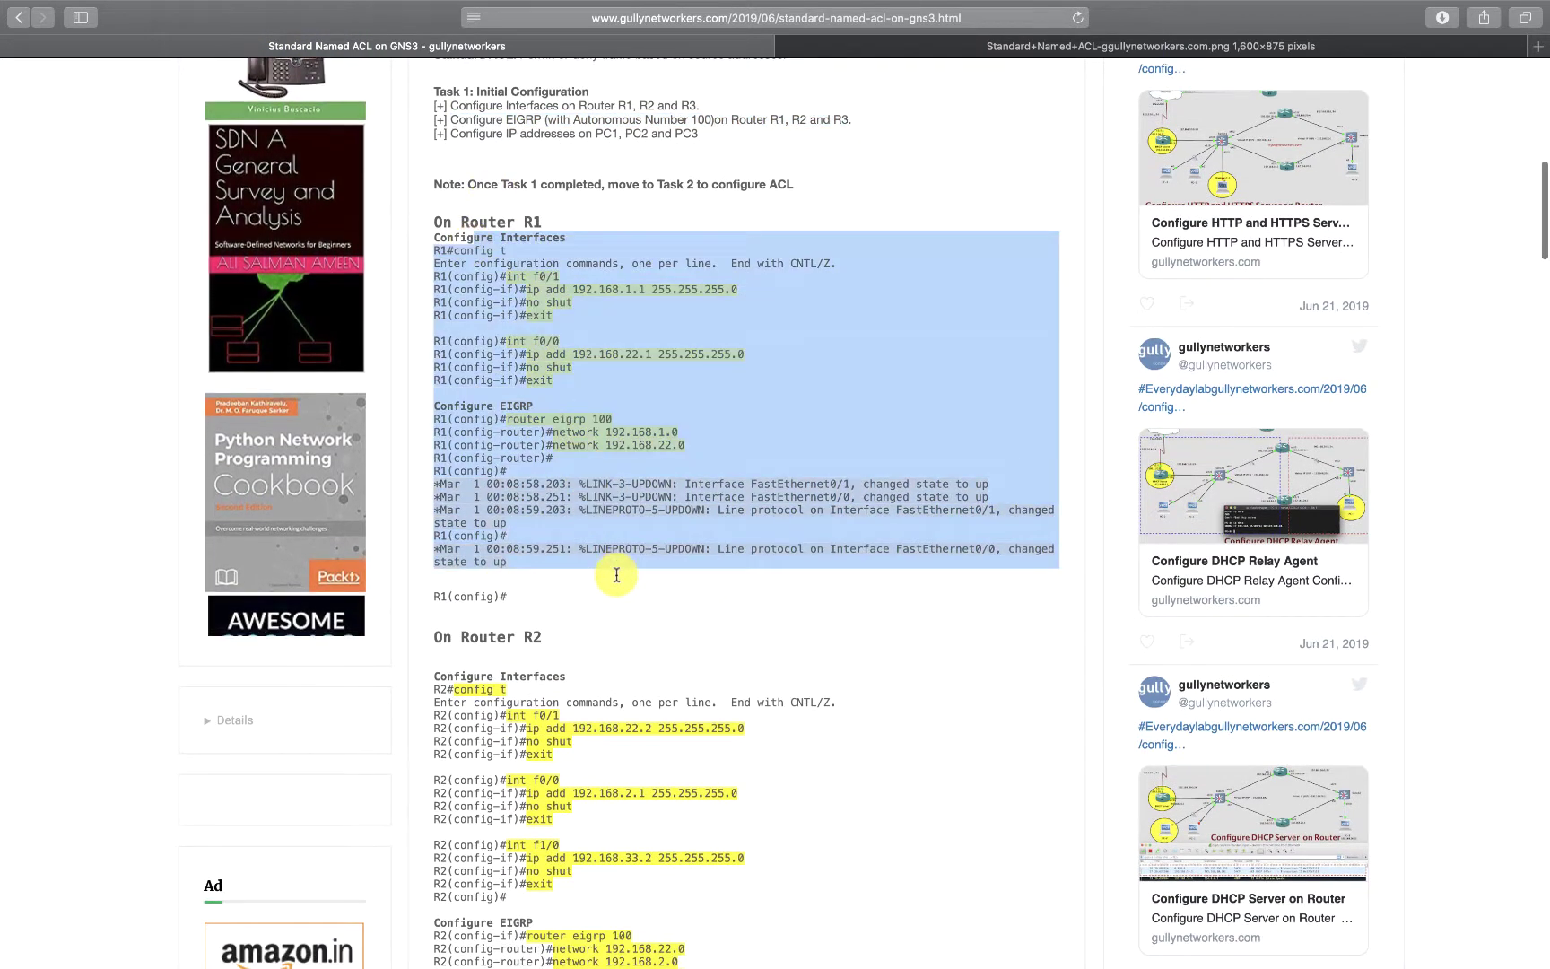
scroll(616, 565, "down", 1)
left_click(548, 399)
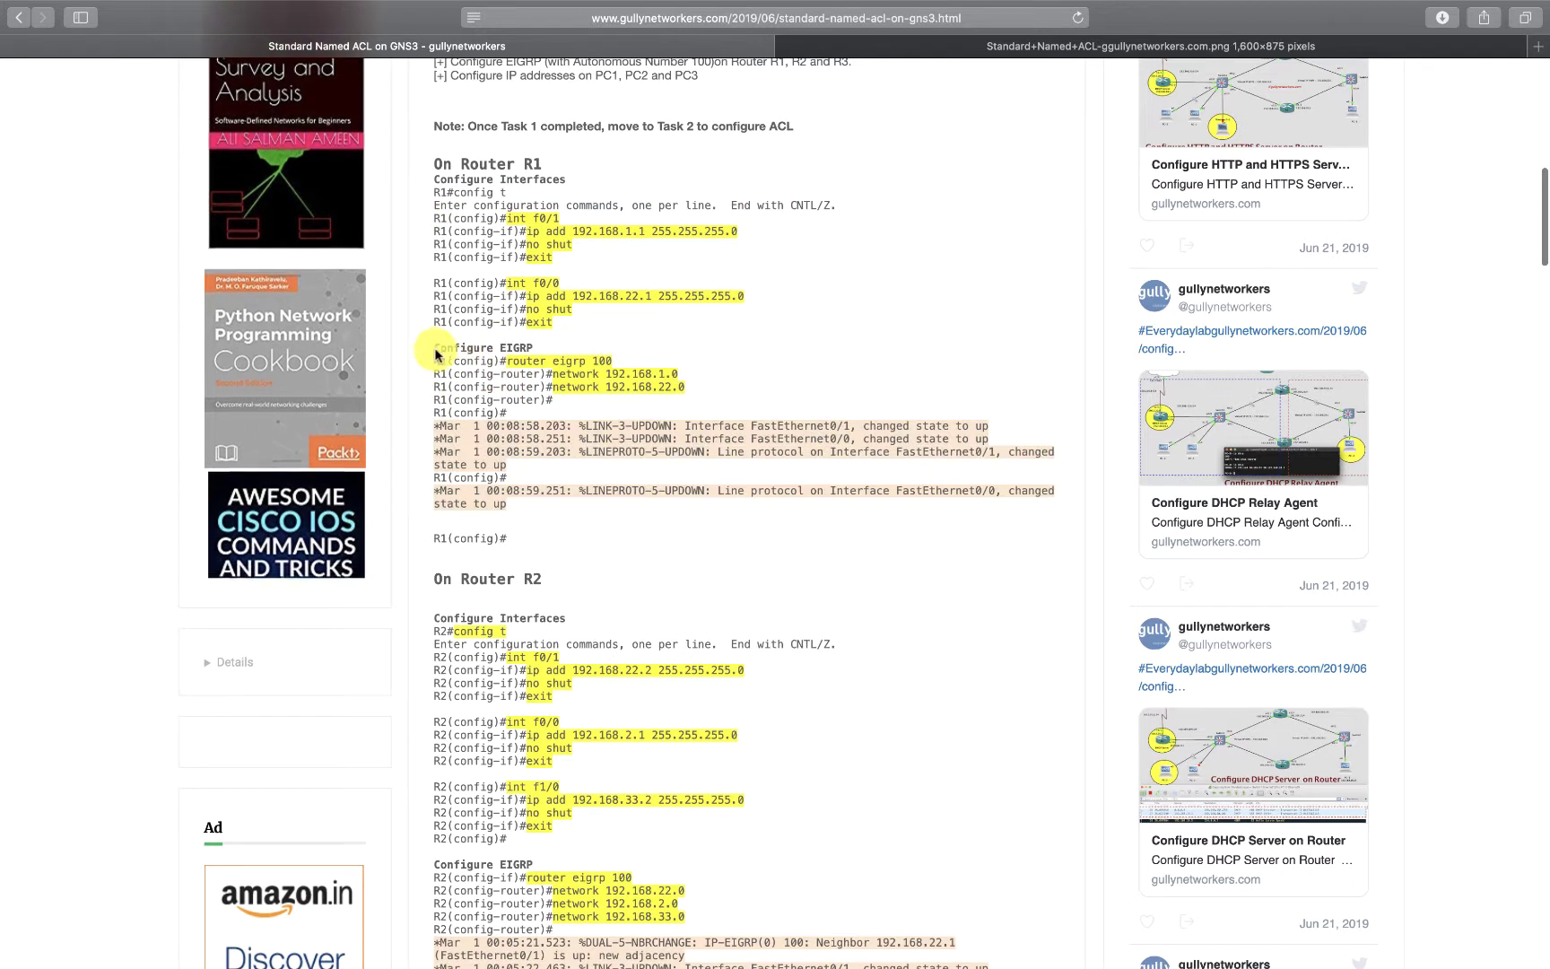
left_click_drag(438, 349, 702, 371)
left_click(522, 393)
scroll(705, 374, "up", 3)
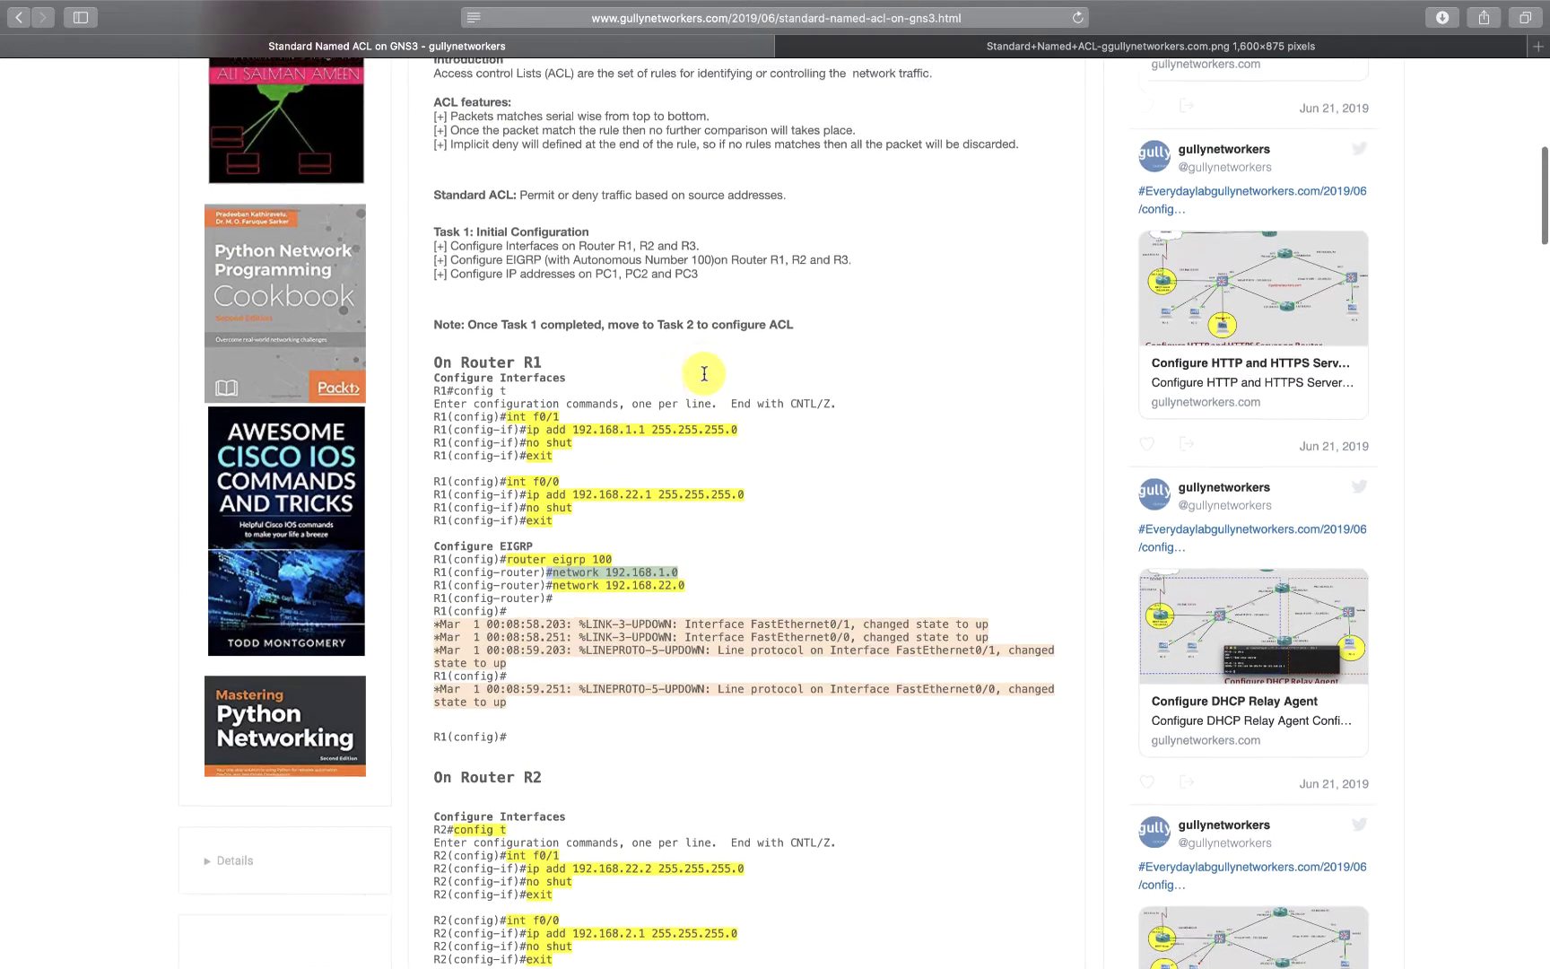
scroll(704, 375, "up", 5)
left_click(966, 45)
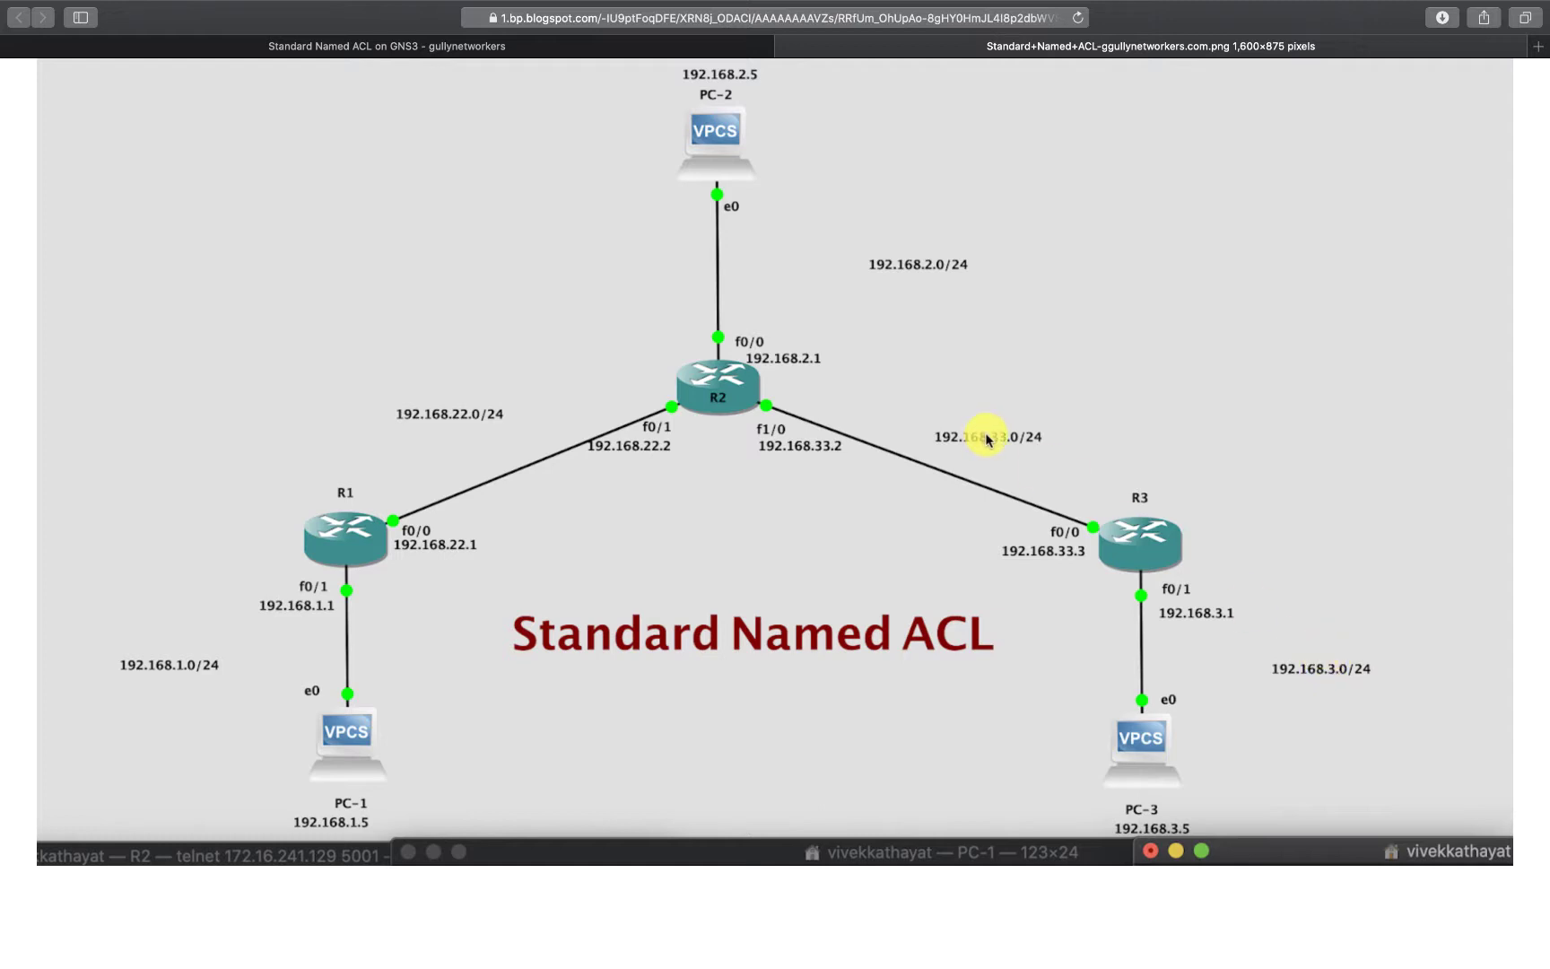
left_click(698, 45)
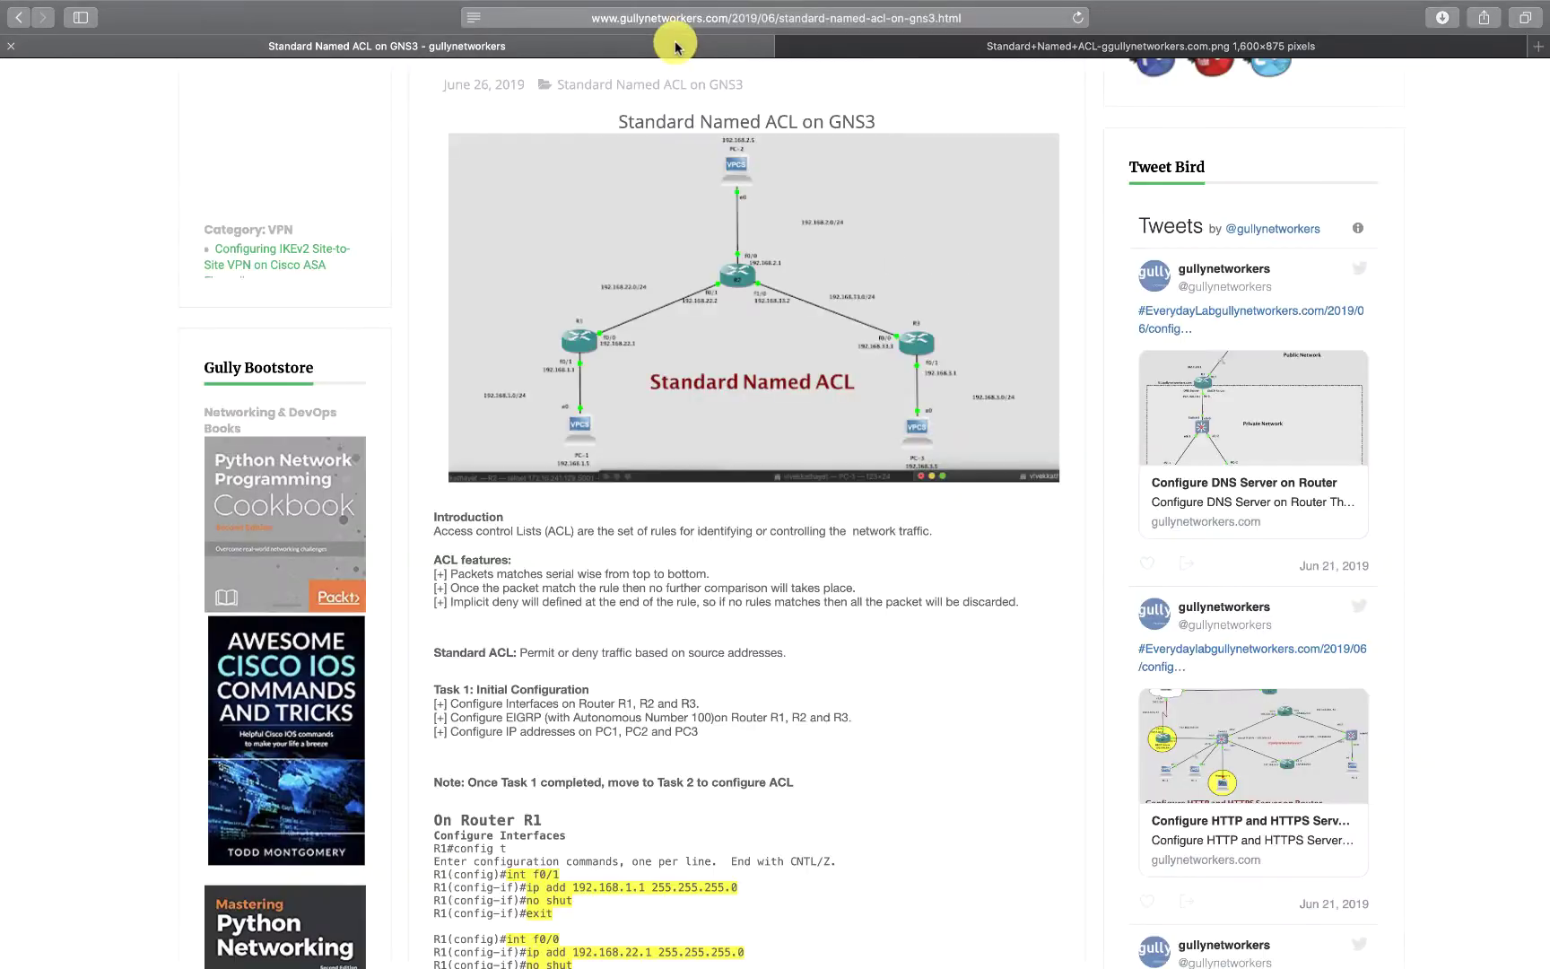
Switch back to the GNS3 lab, minimize the R3 console, and bring the R1 console forward beside the topology
key("ctrl+Left")
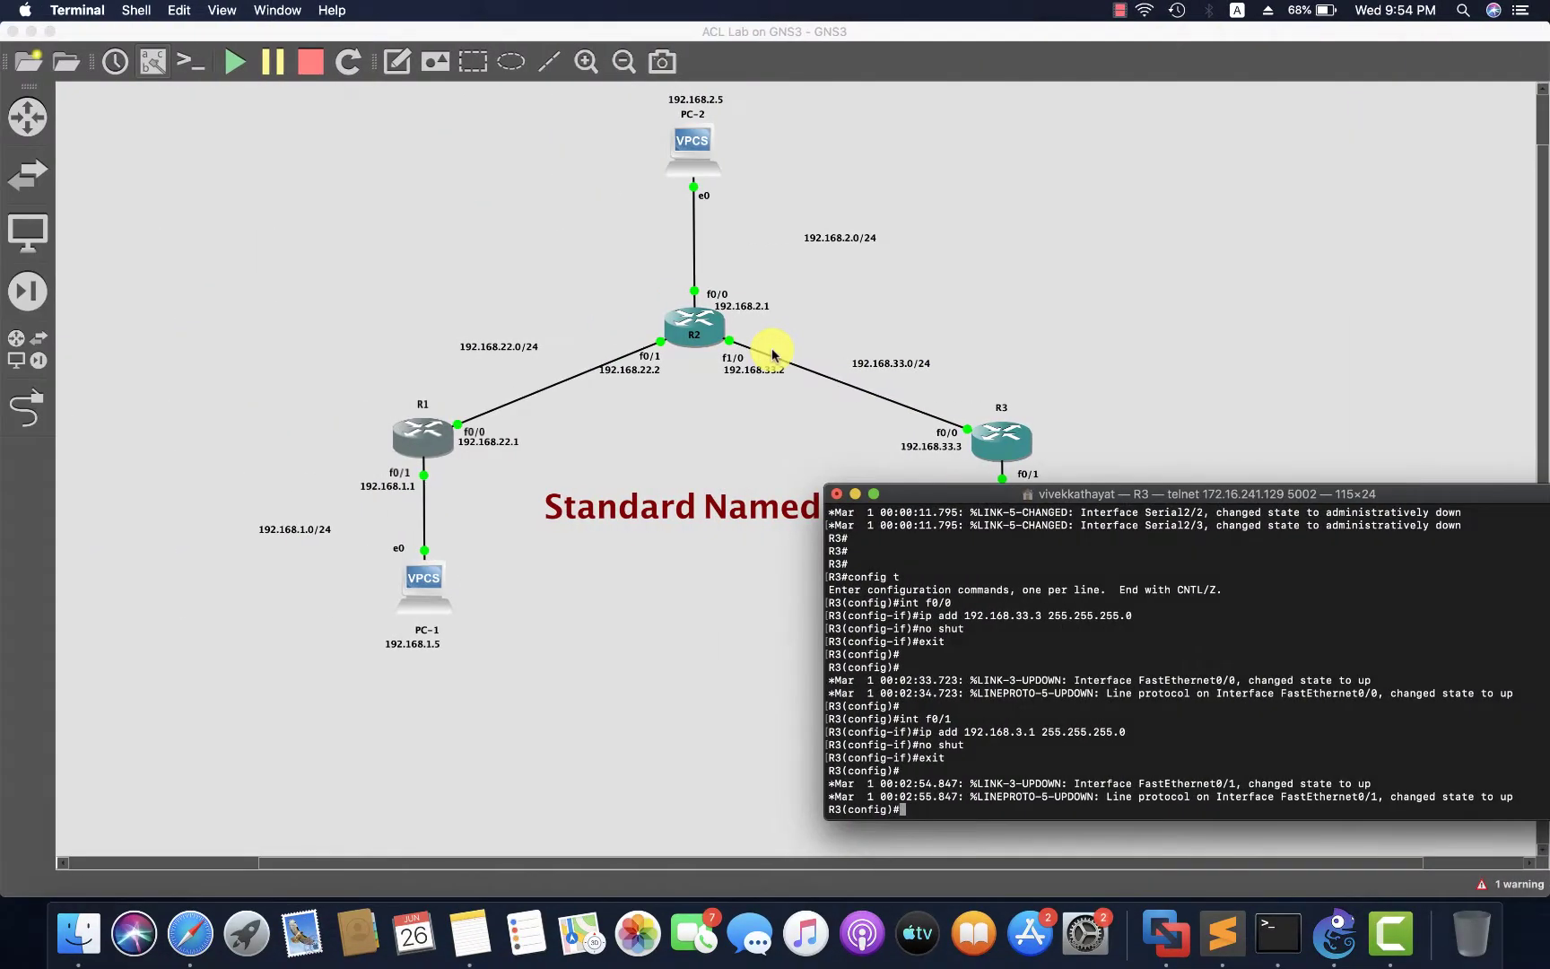
left_click(855, 493)
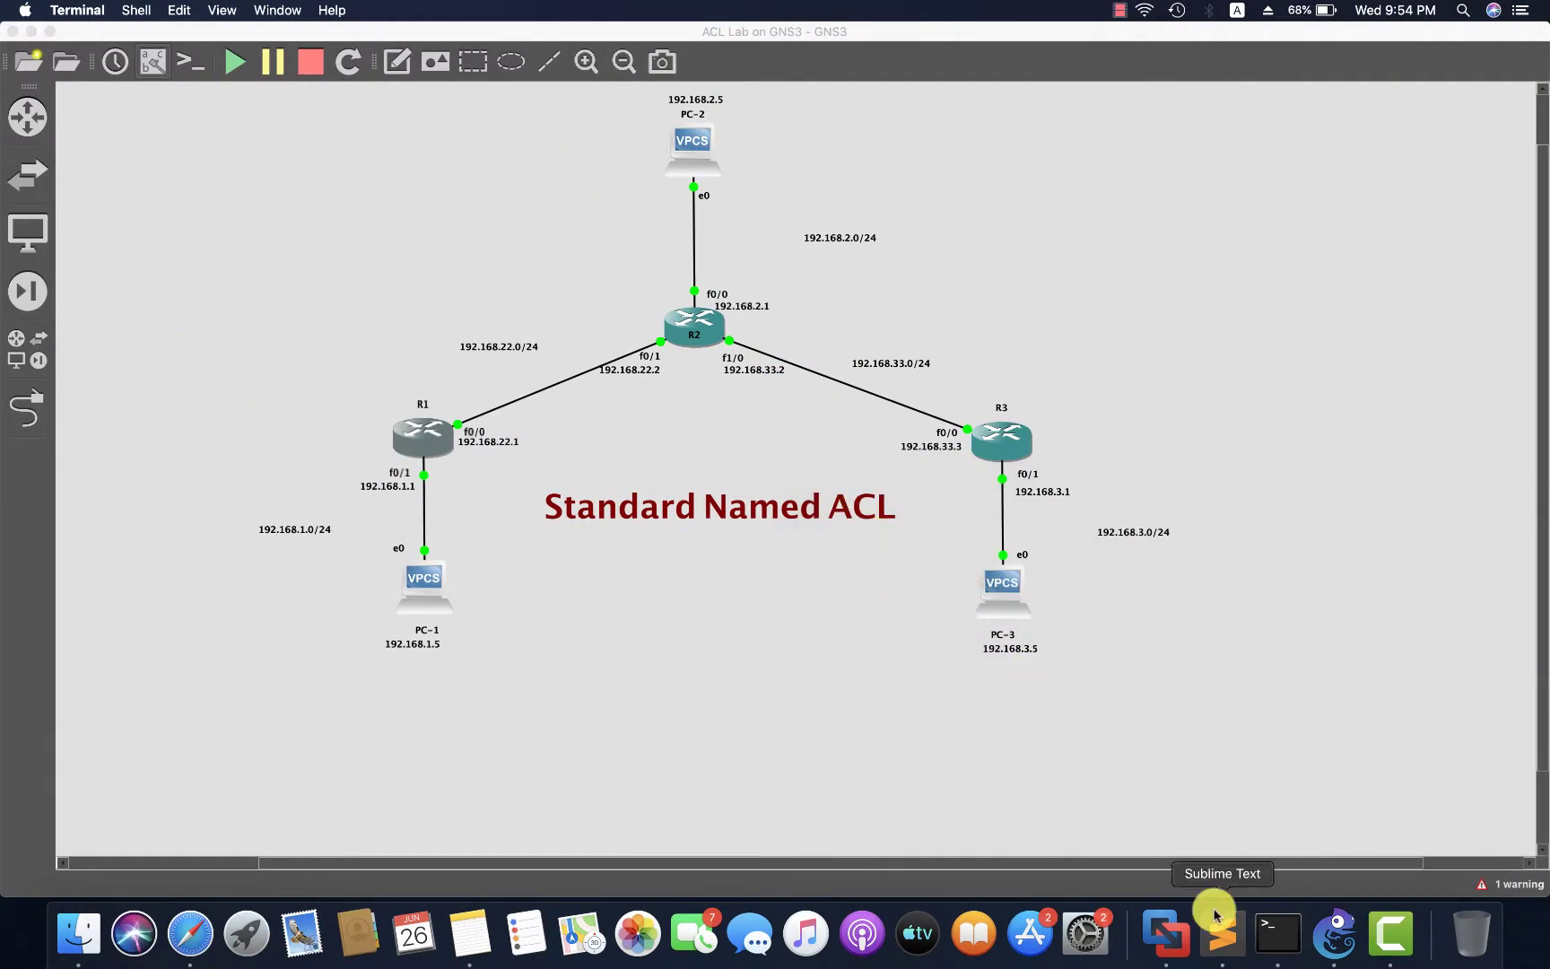
right_click(1278, 951)
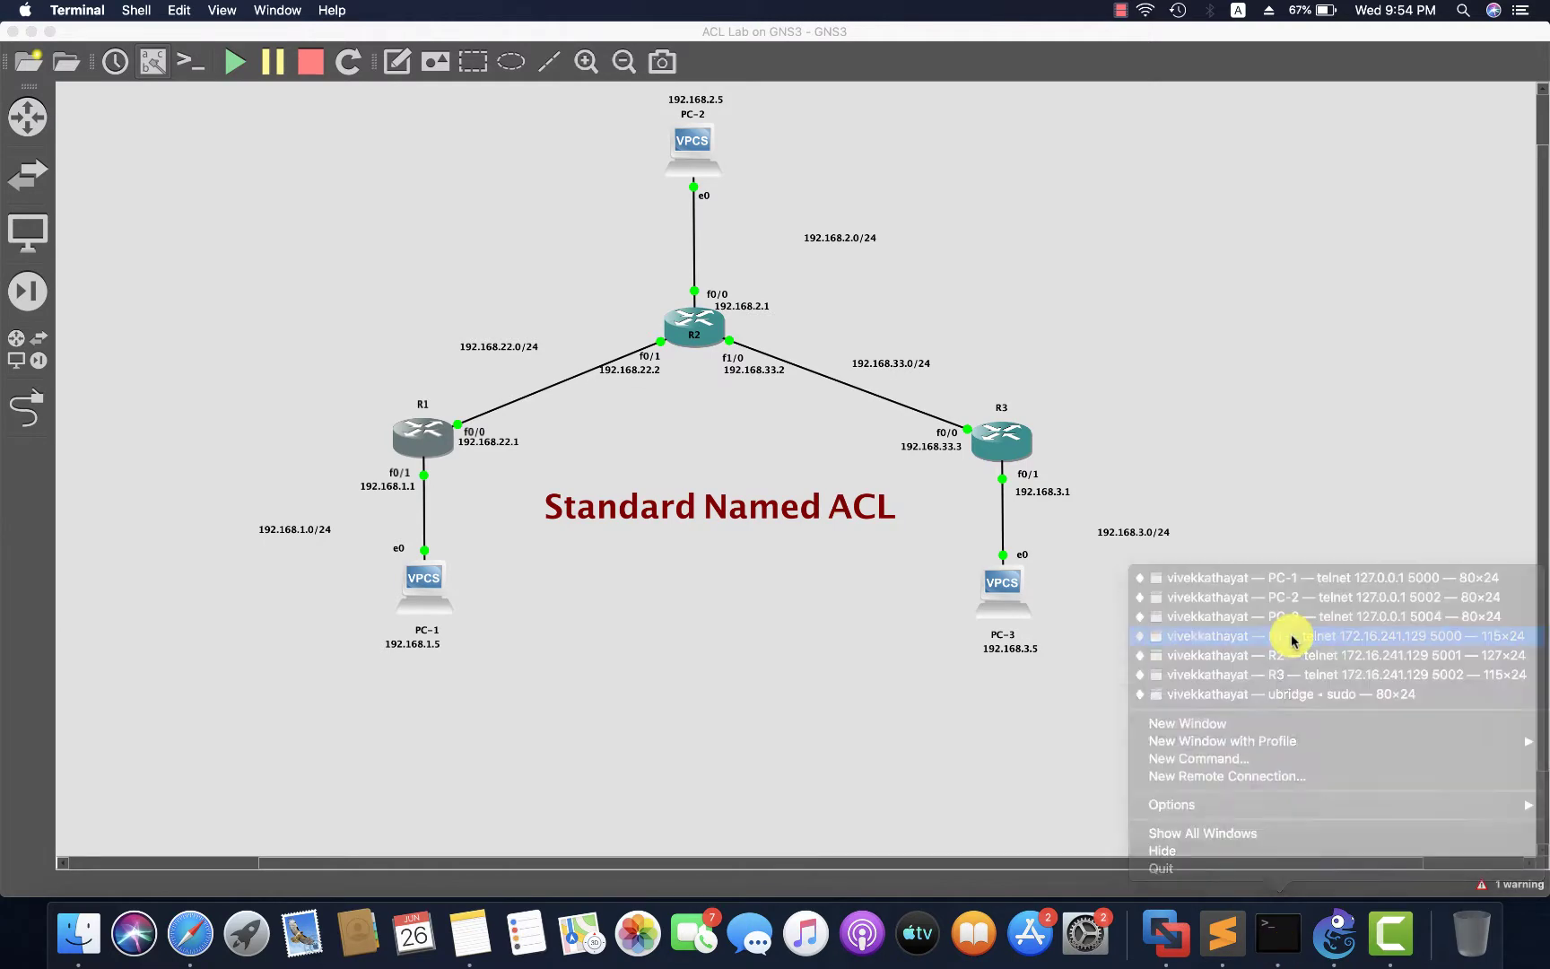
left_click(1291, 625)
left_click_drag(875, 482, 989, 453)
left_click(1074, 705)
key("Return")
key("Return")
key("Return")
key("Return")
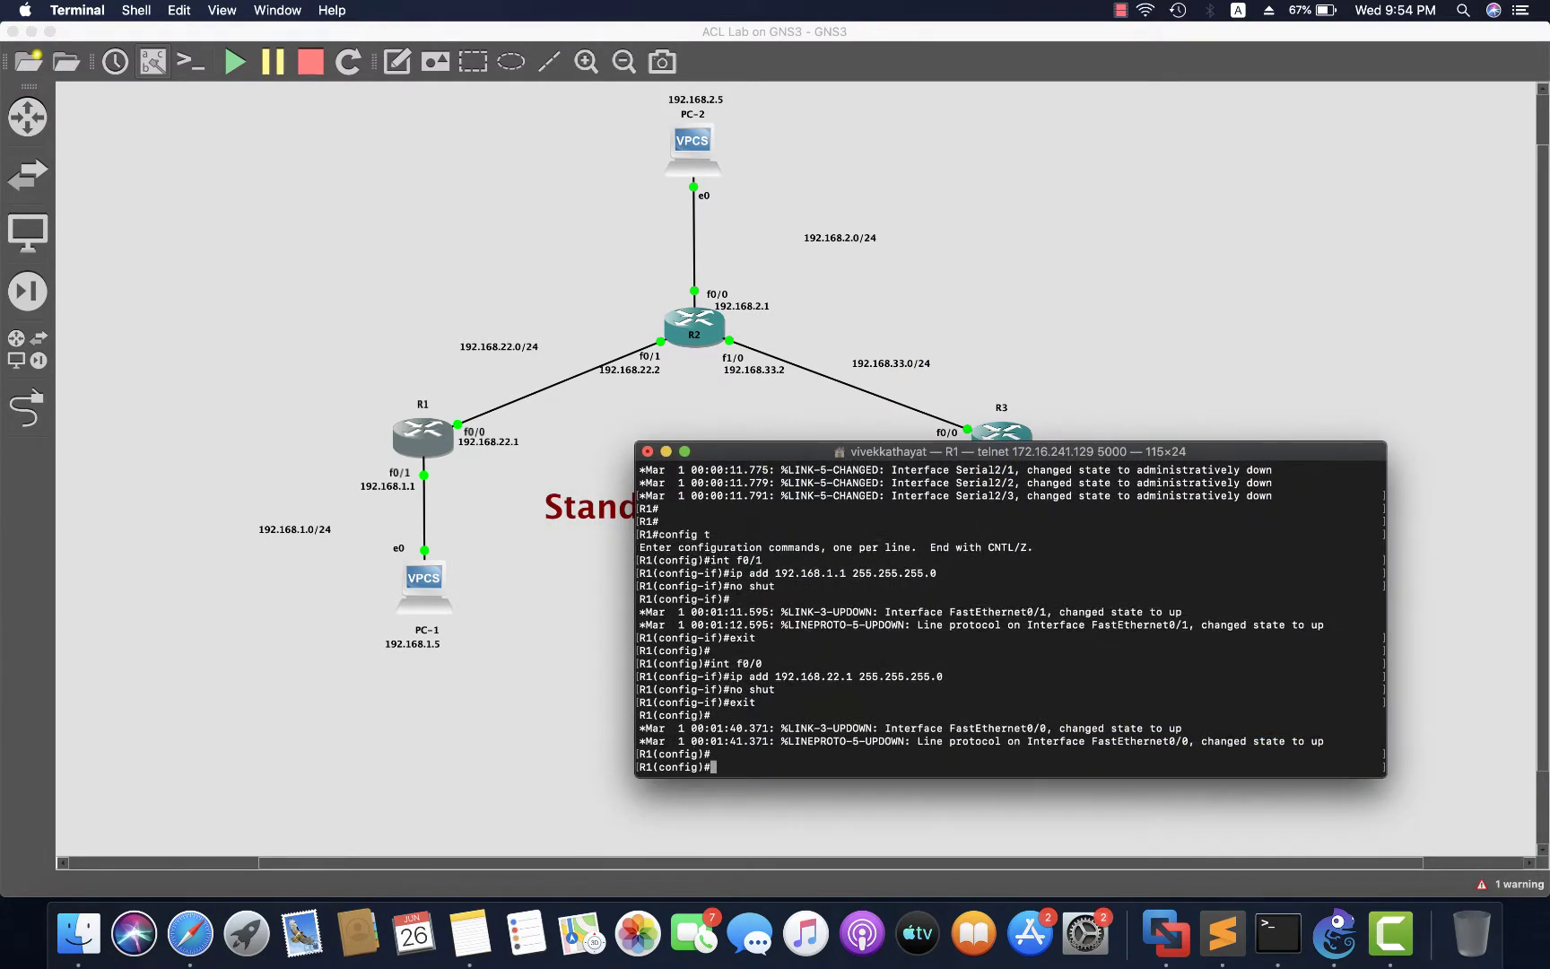
Exit R1's global configuration mode and display its routing table with show ip route, checking the directly connected networks
type("e")
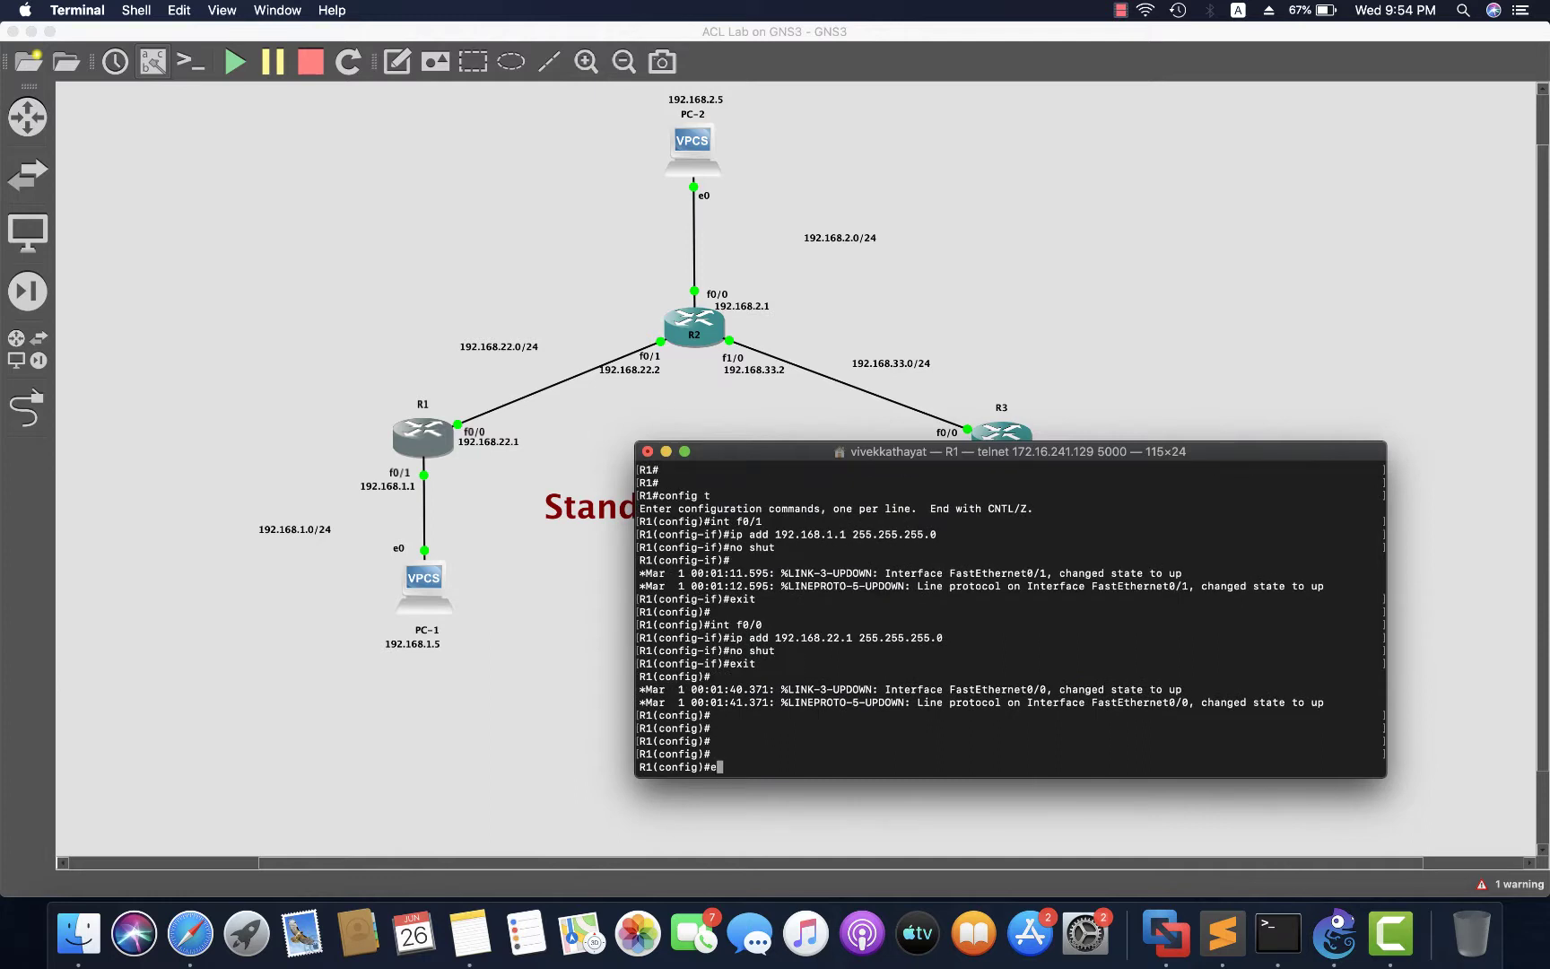
type("xit")
key("Return")
key("Return")
type("sho")
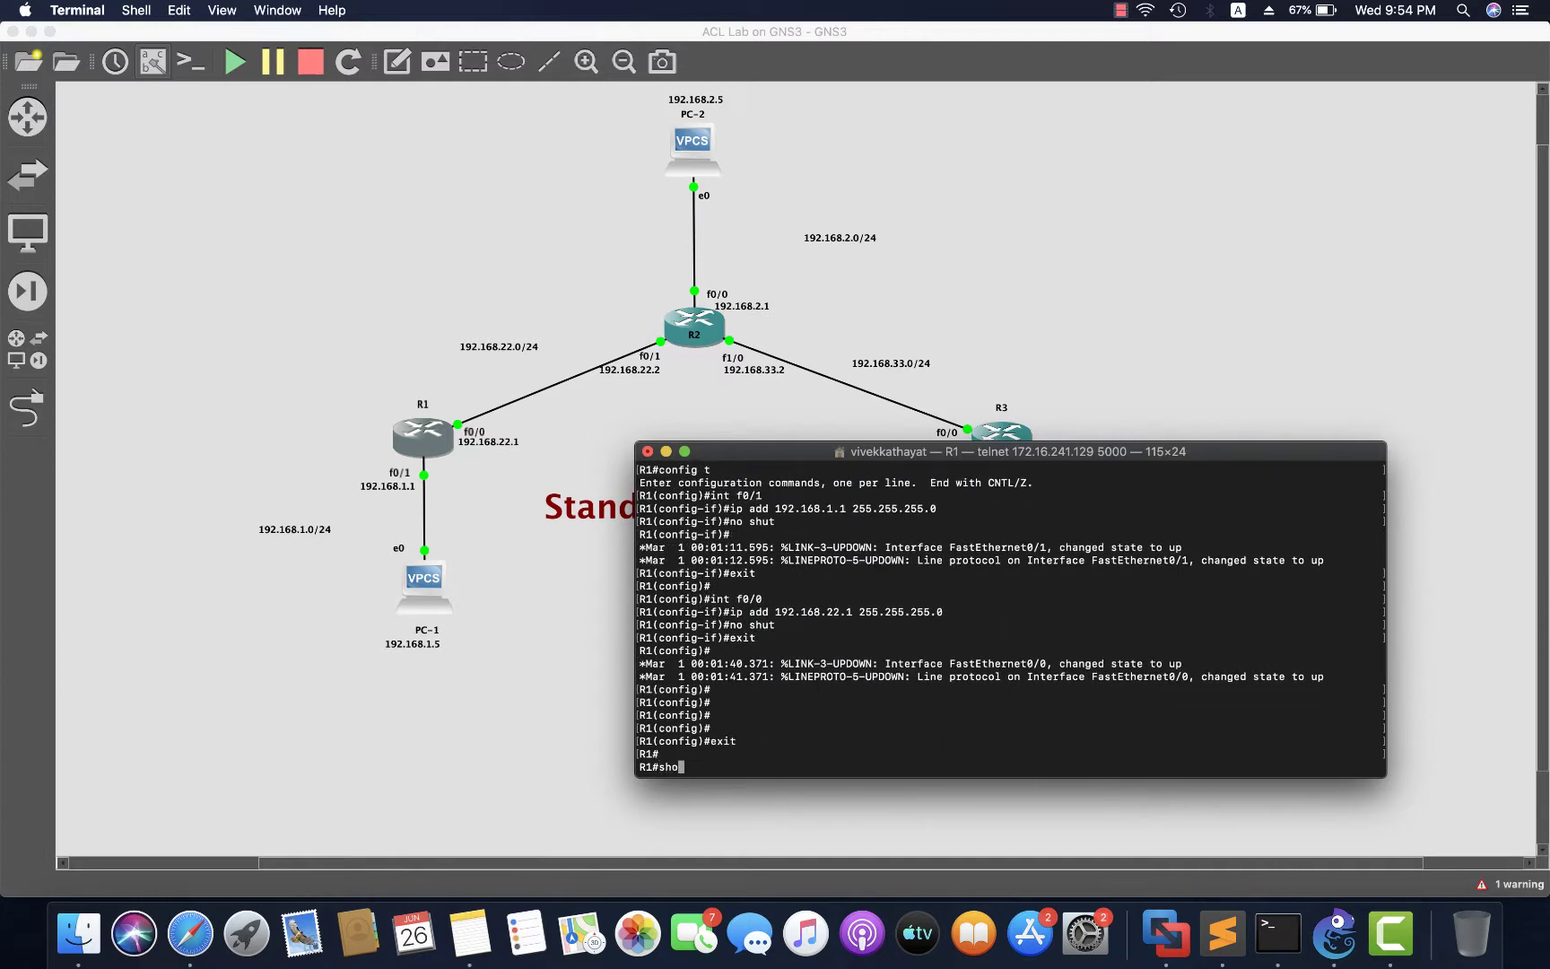
type("w ")
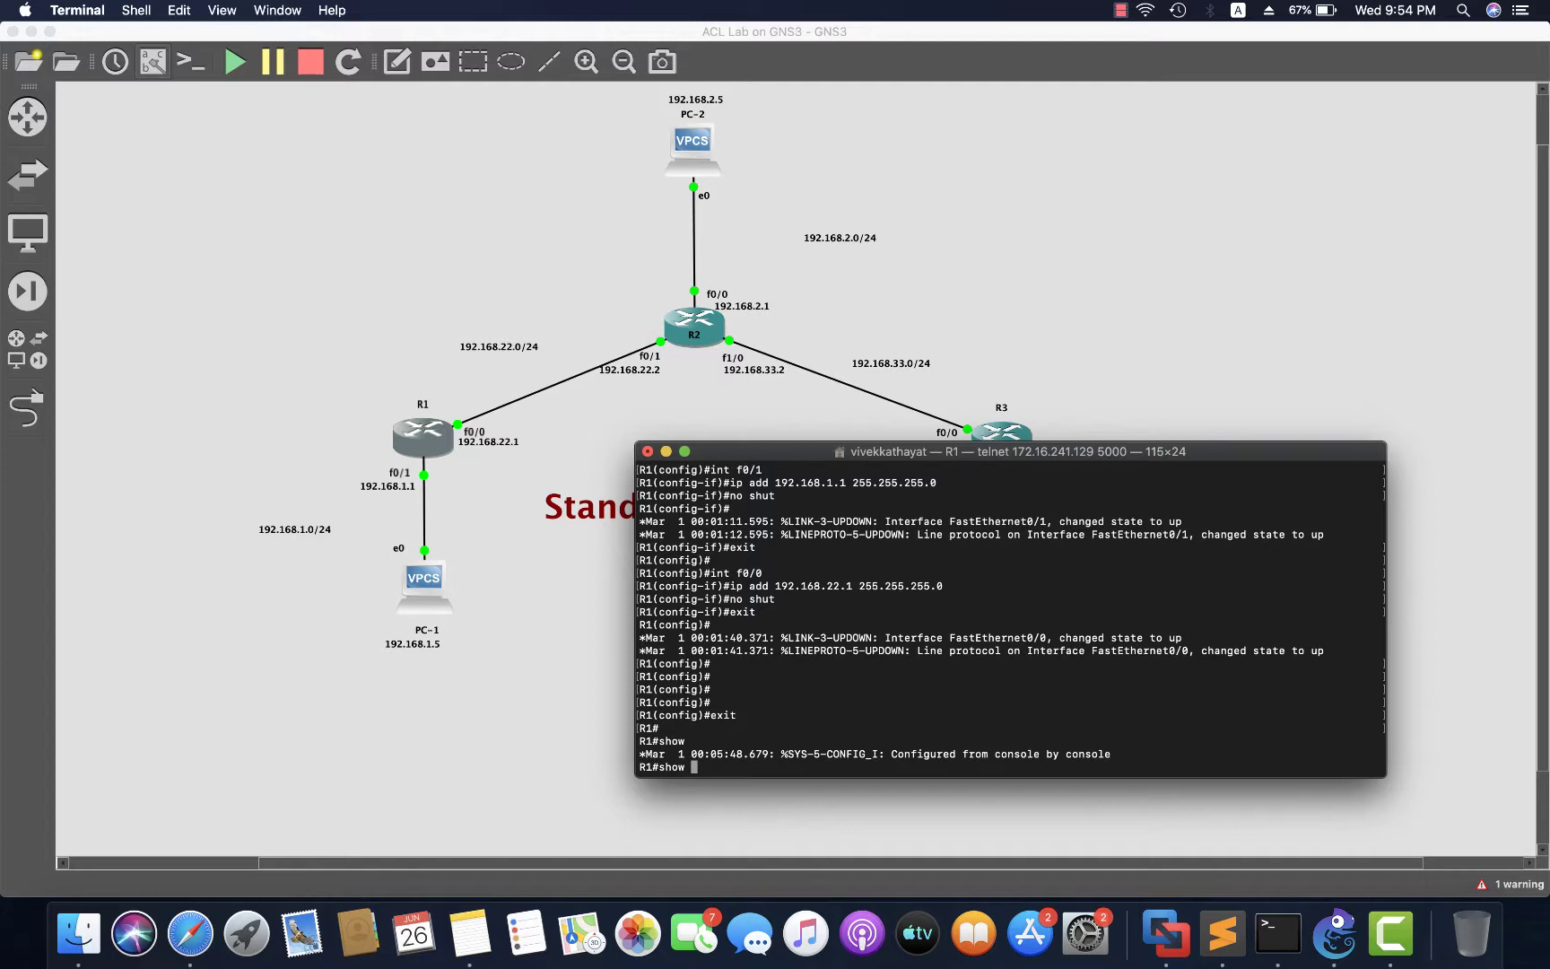
type("ip route")
key("Return")
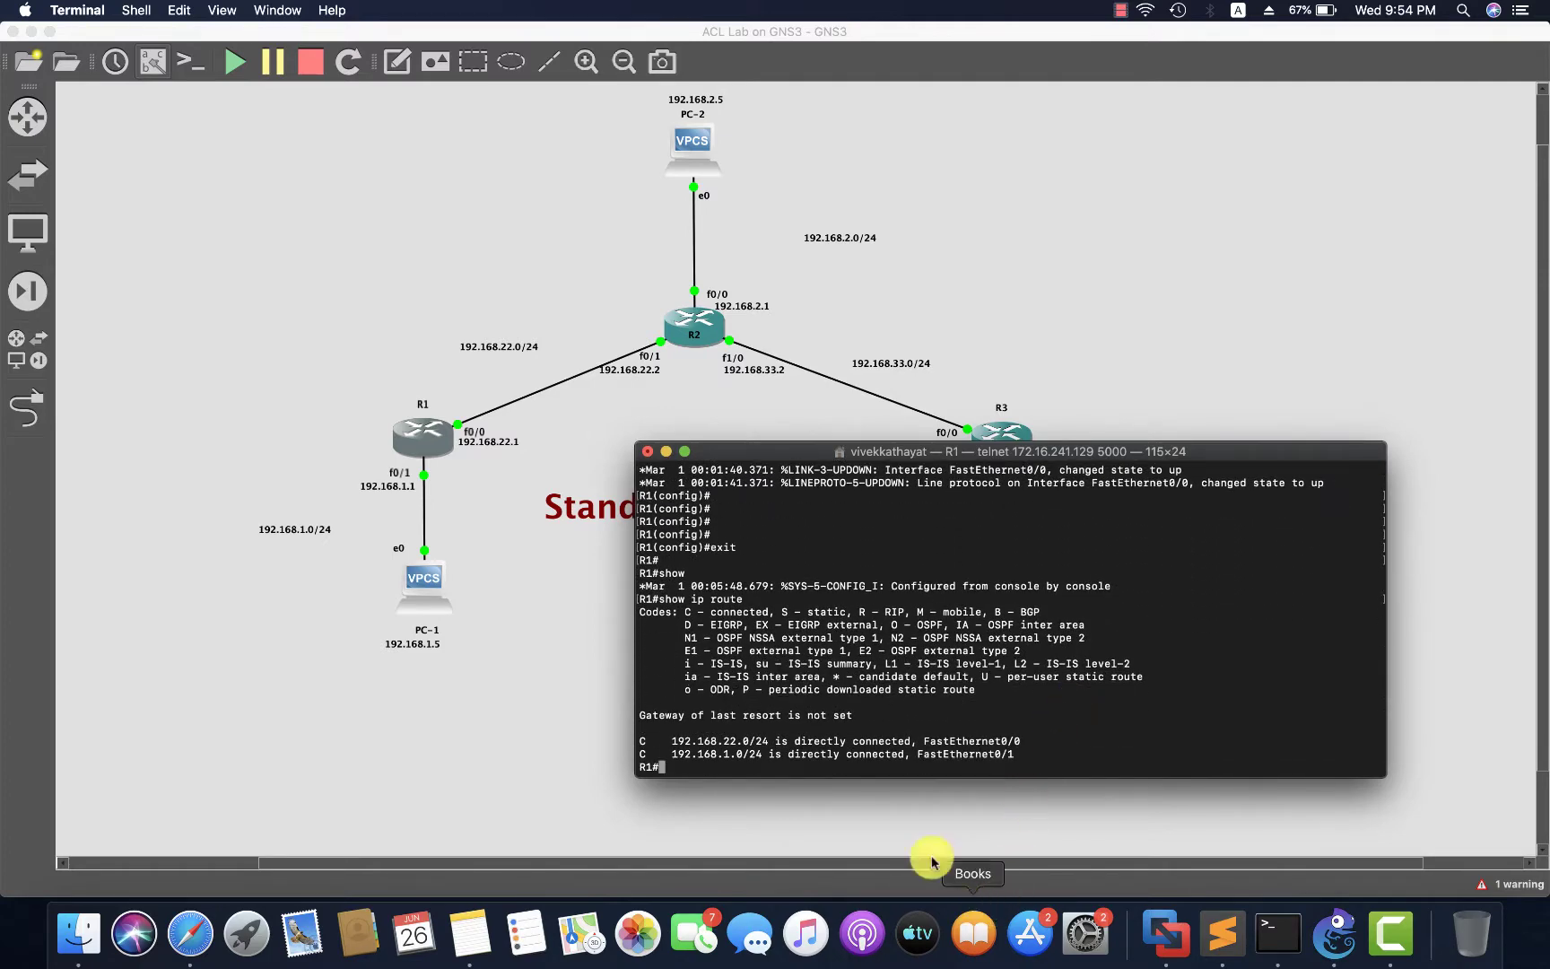
left_click_drag(820, 762, 582, 730)
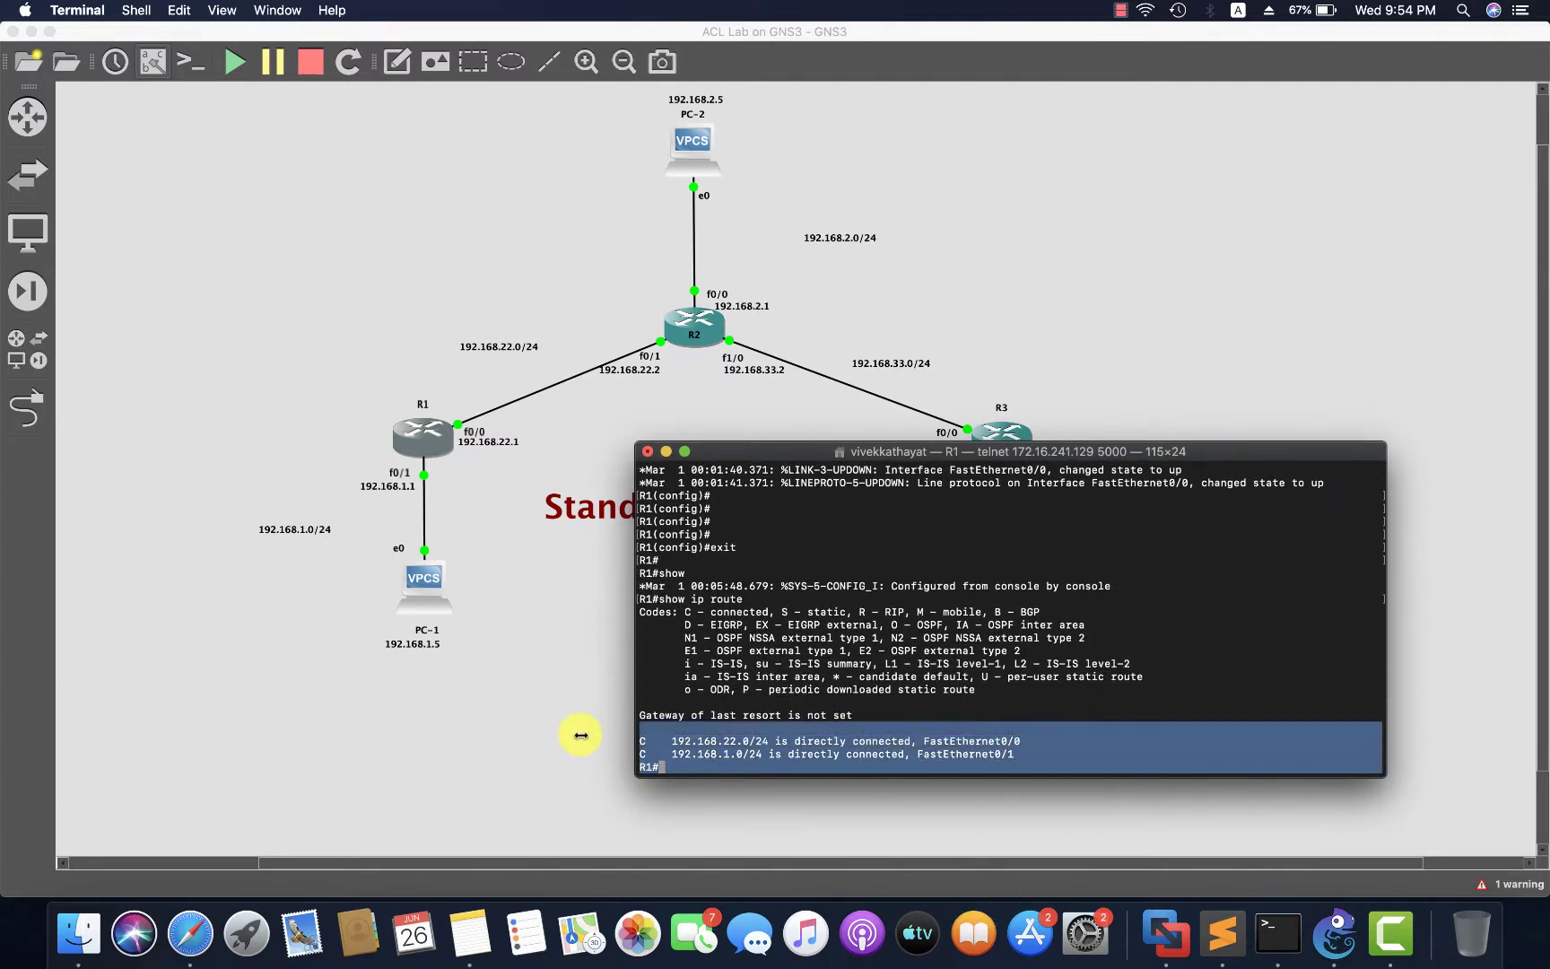
left_click(696, 596)
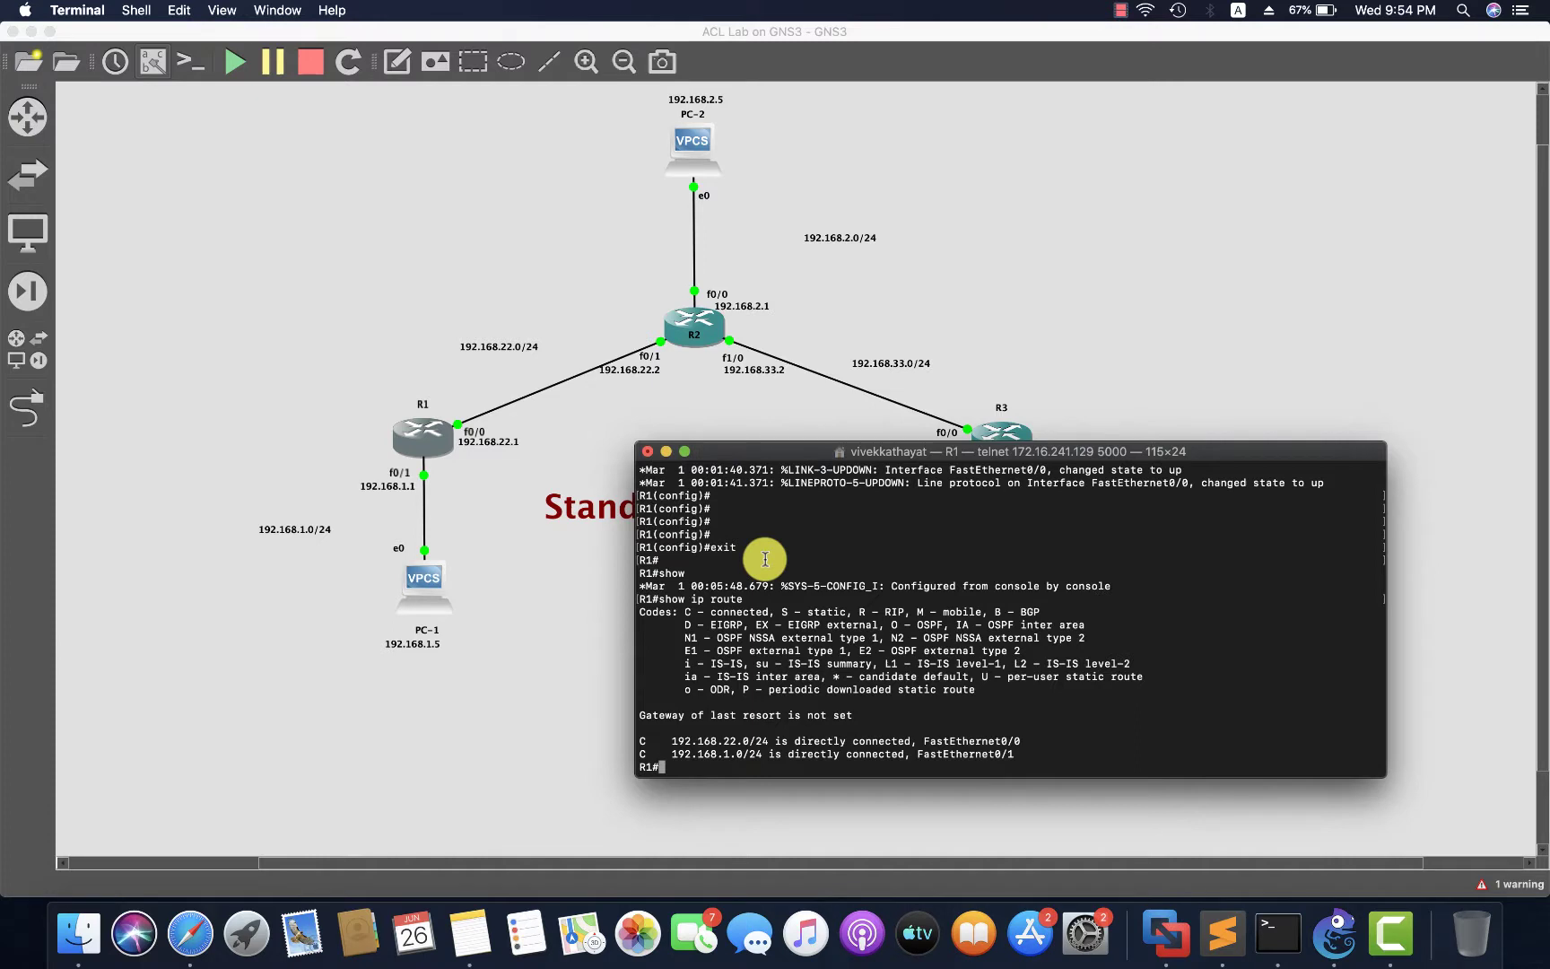
Enter R1's global configuration mode with config t and check the permitted autonomous system numbers with router eigrp ?
key("Return")
key("Return")
type("con")
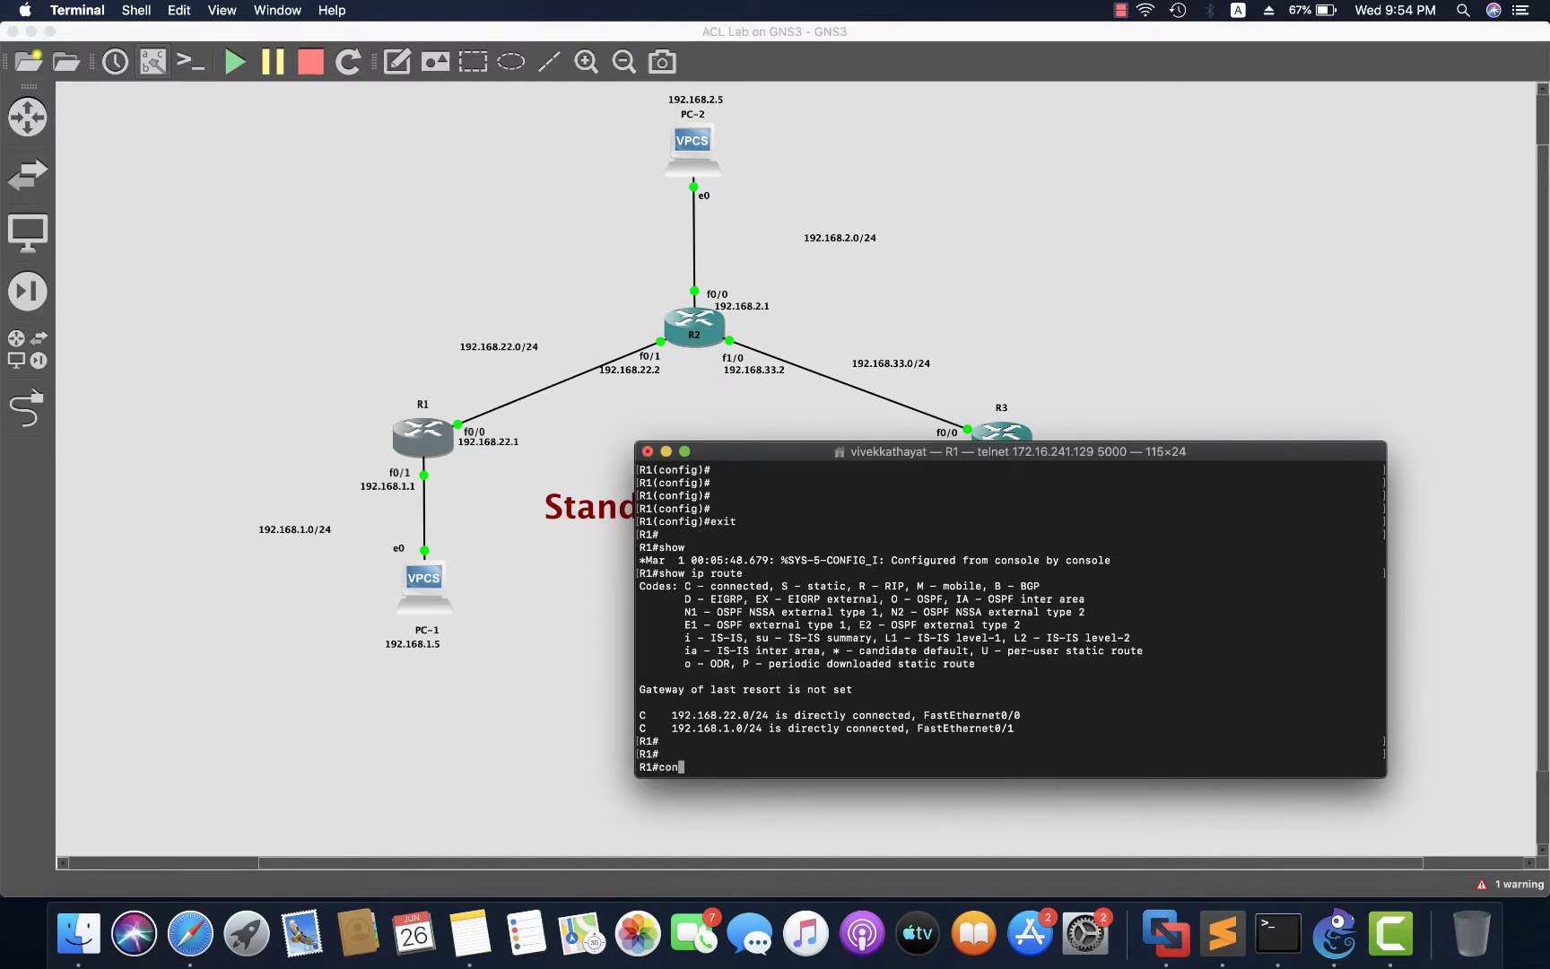
type("fig t")
key("Return")
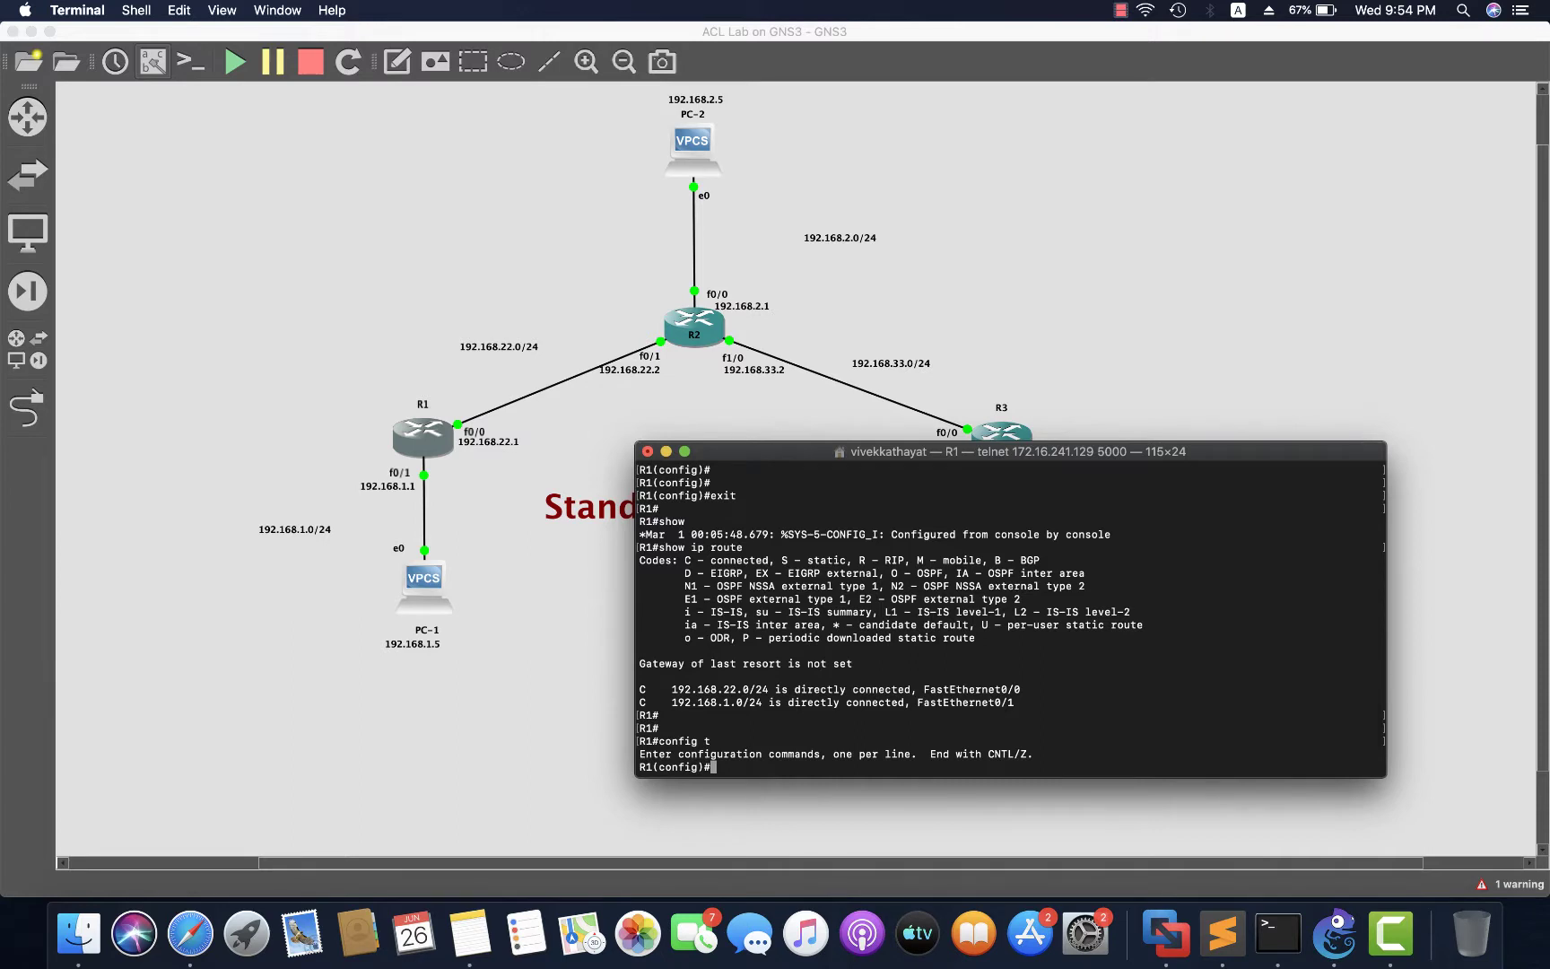
type("router eigrp ?")
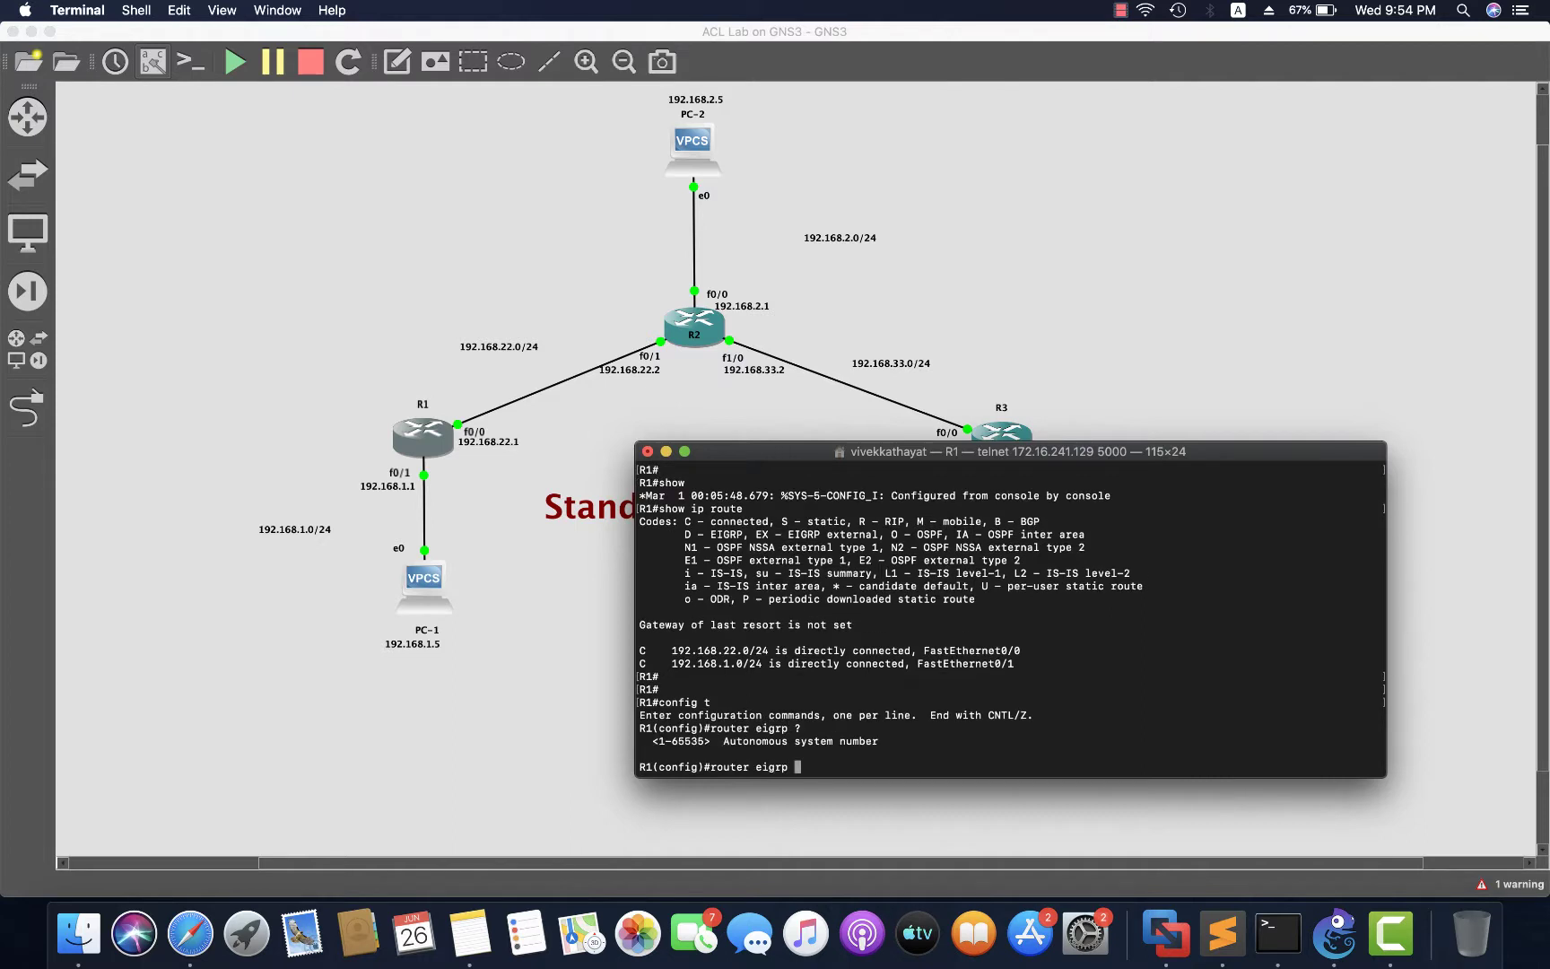
left_click_drag(879, 743, 599, 738)
left_click(831, 754)
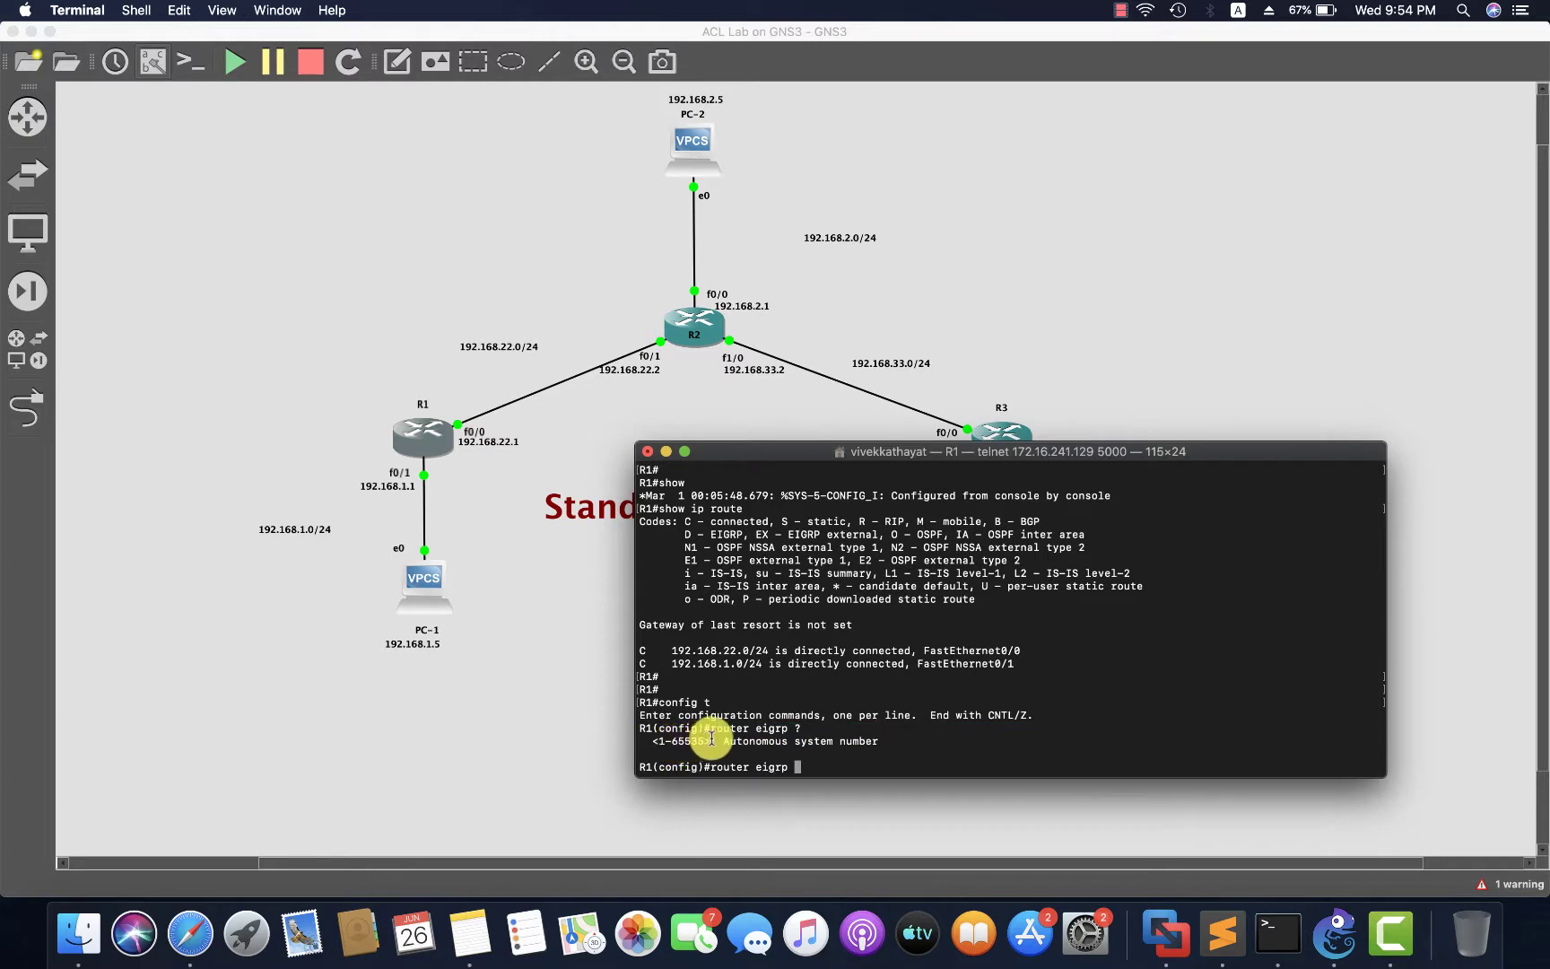
left_click_drag(709, 739, 652, 745)
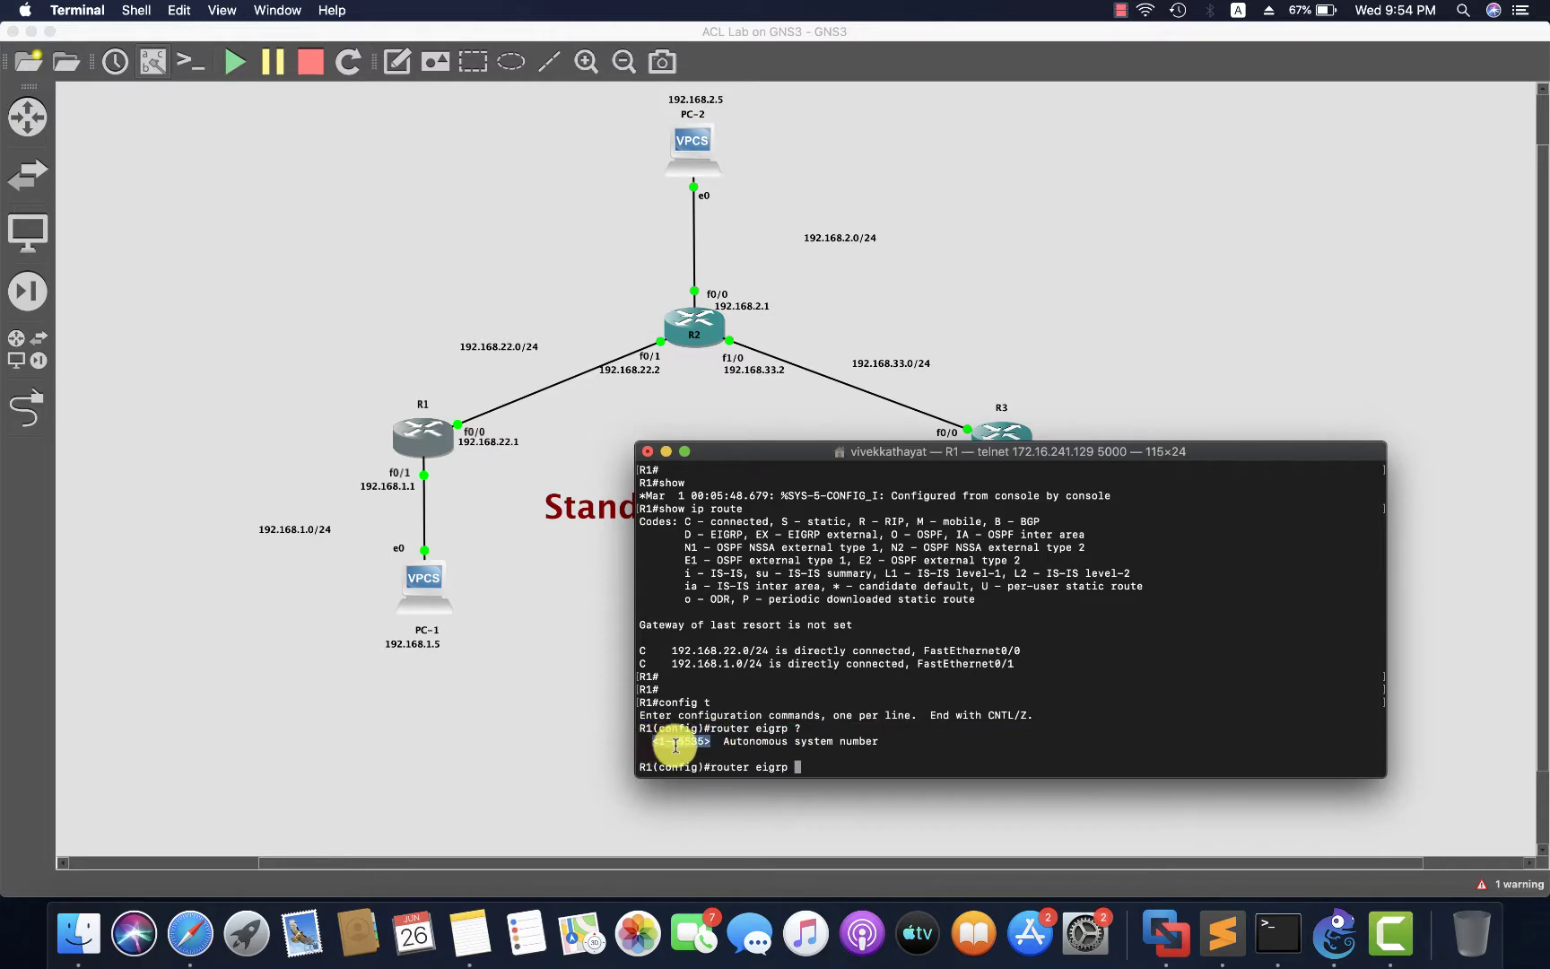
left_click(867, 756)
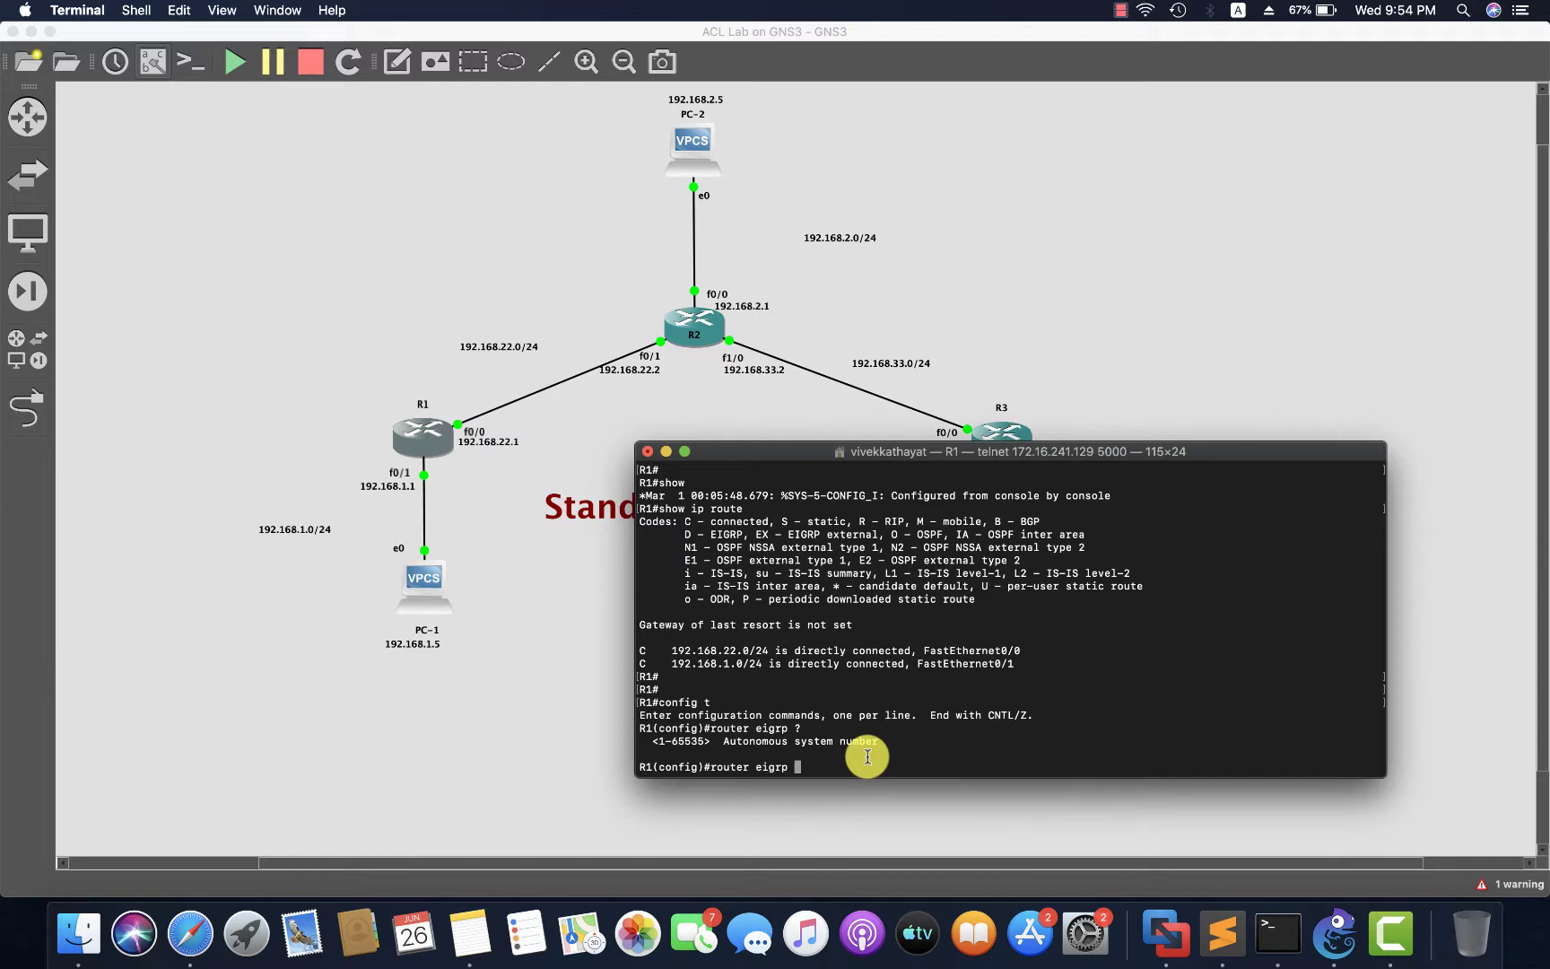
Start EIGRP 100 on R1, advertise networks 192.168.1.0 and 192.168.22.0, and exit to global configuration mode
type("100")
key("Return")
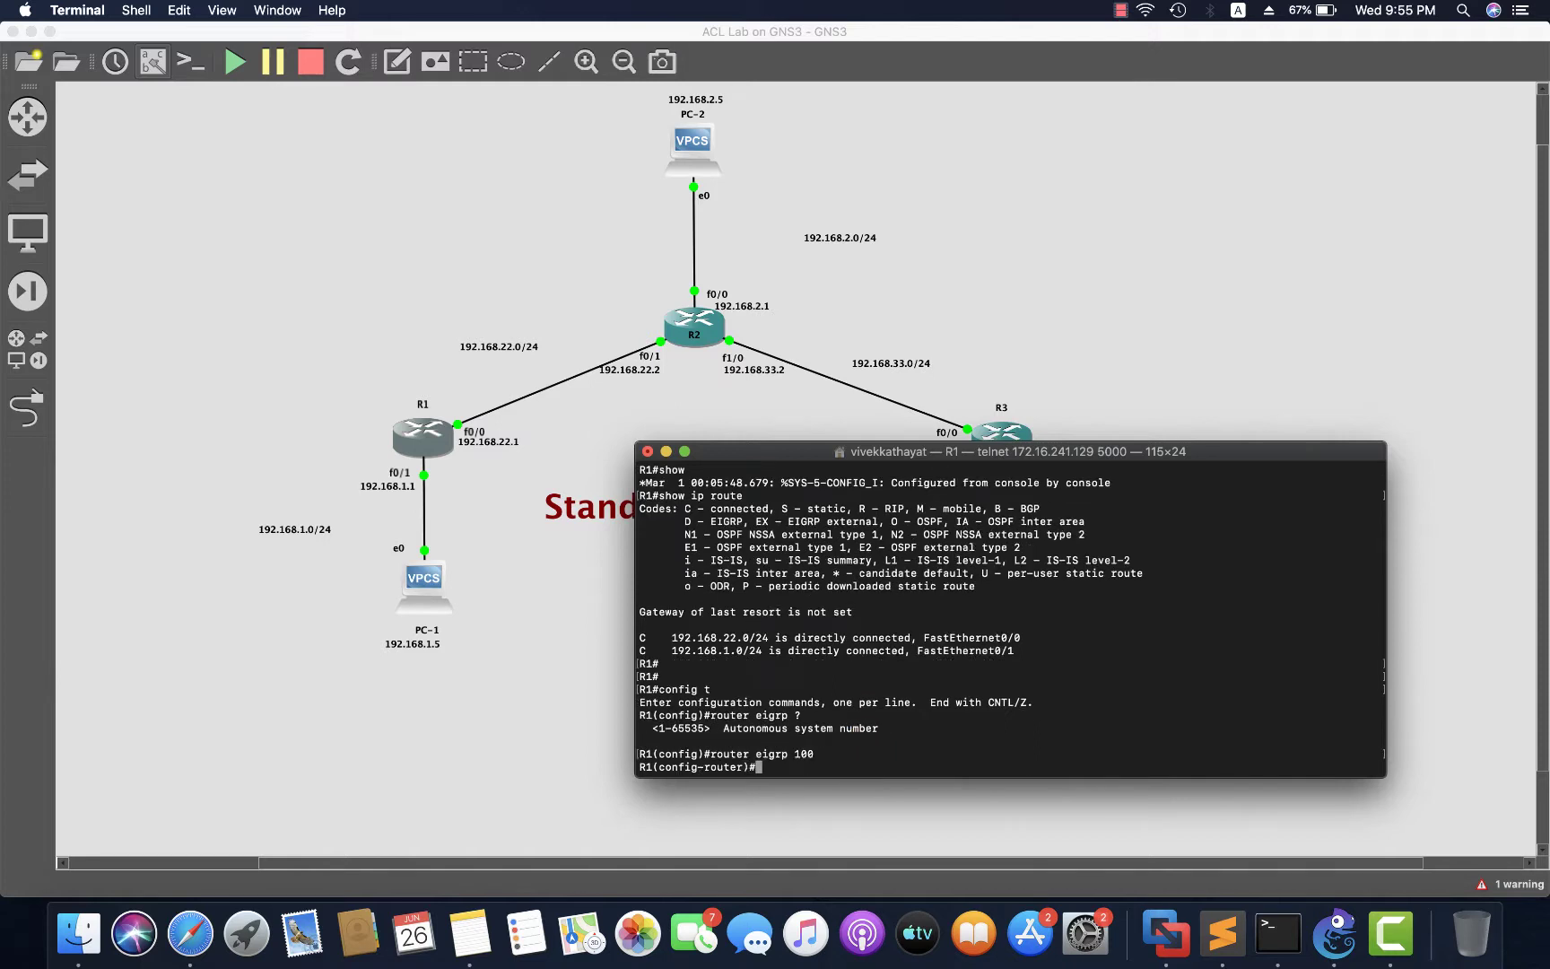
type("network 192.168.1.0")
key("Return")
type("networ")
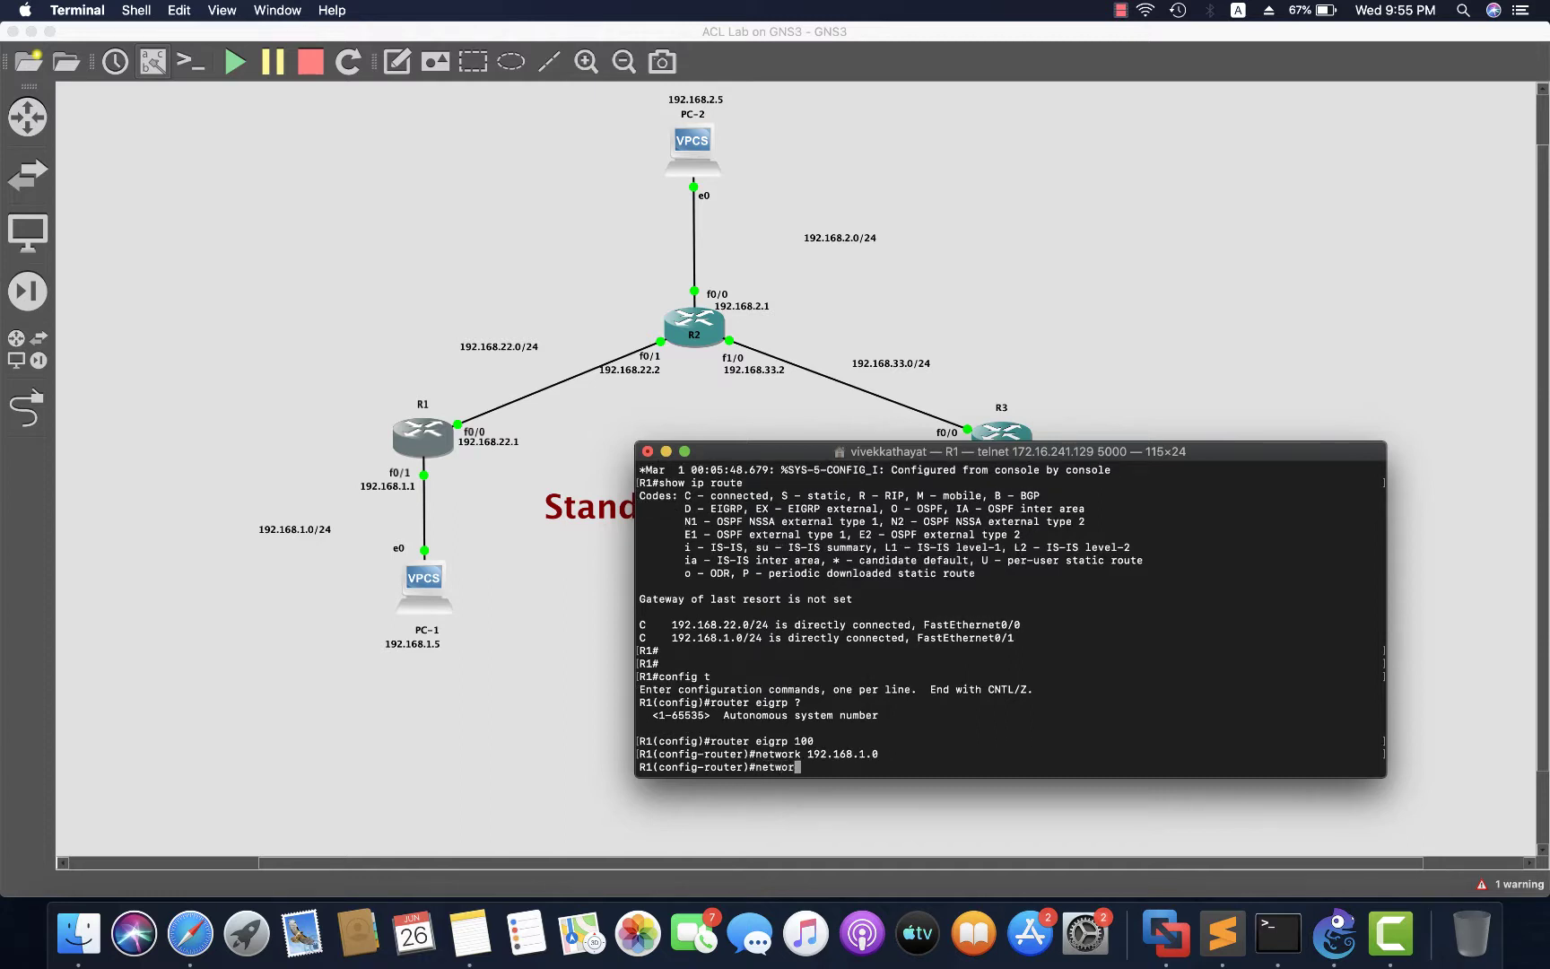
type("k 192.168.22.0")
key("Return")
type("exit")
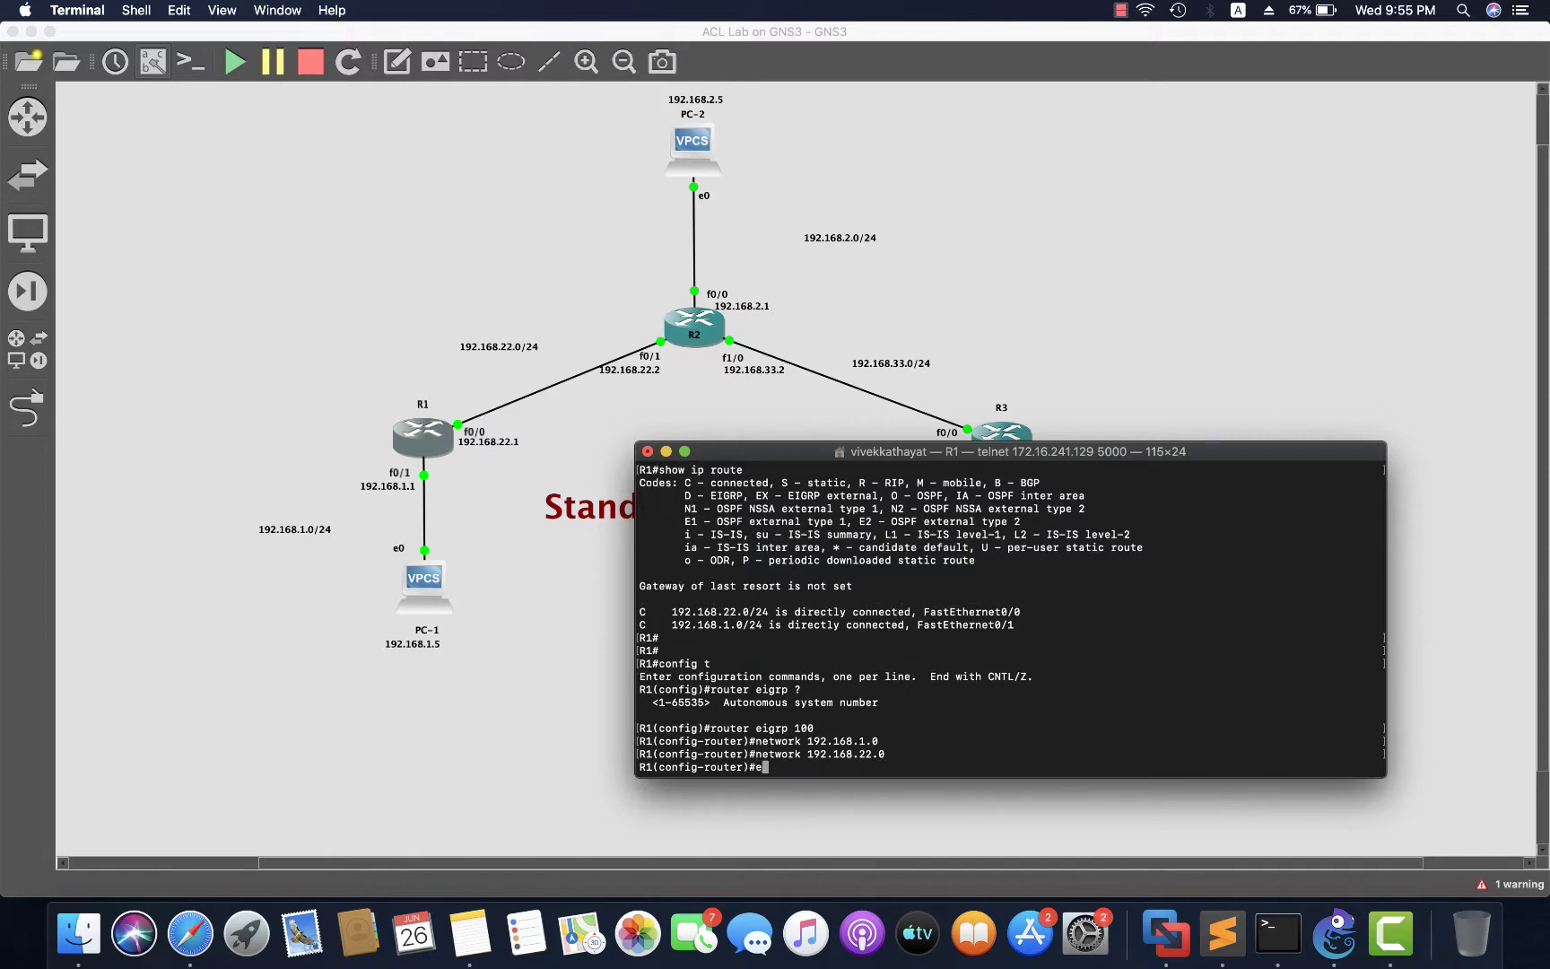
key("Return")
key("Return")
key("Return")
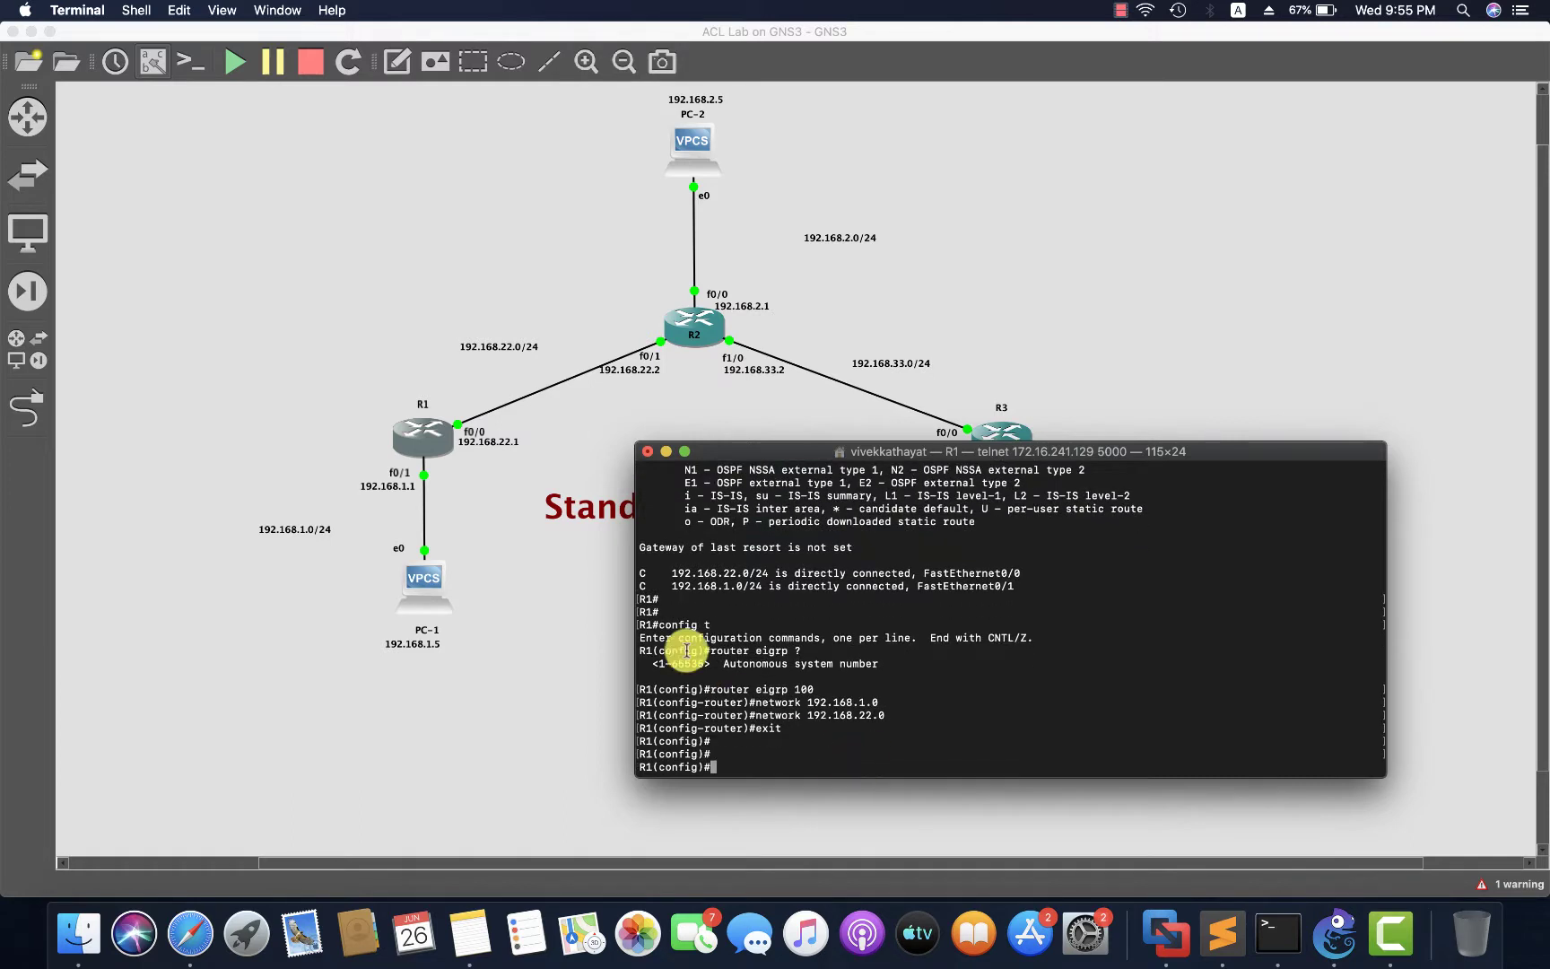
Minimize the R1 console, bring the R2 console forward, and enter EIGRP configuration with router eigrp 100
left_click(665, 451)
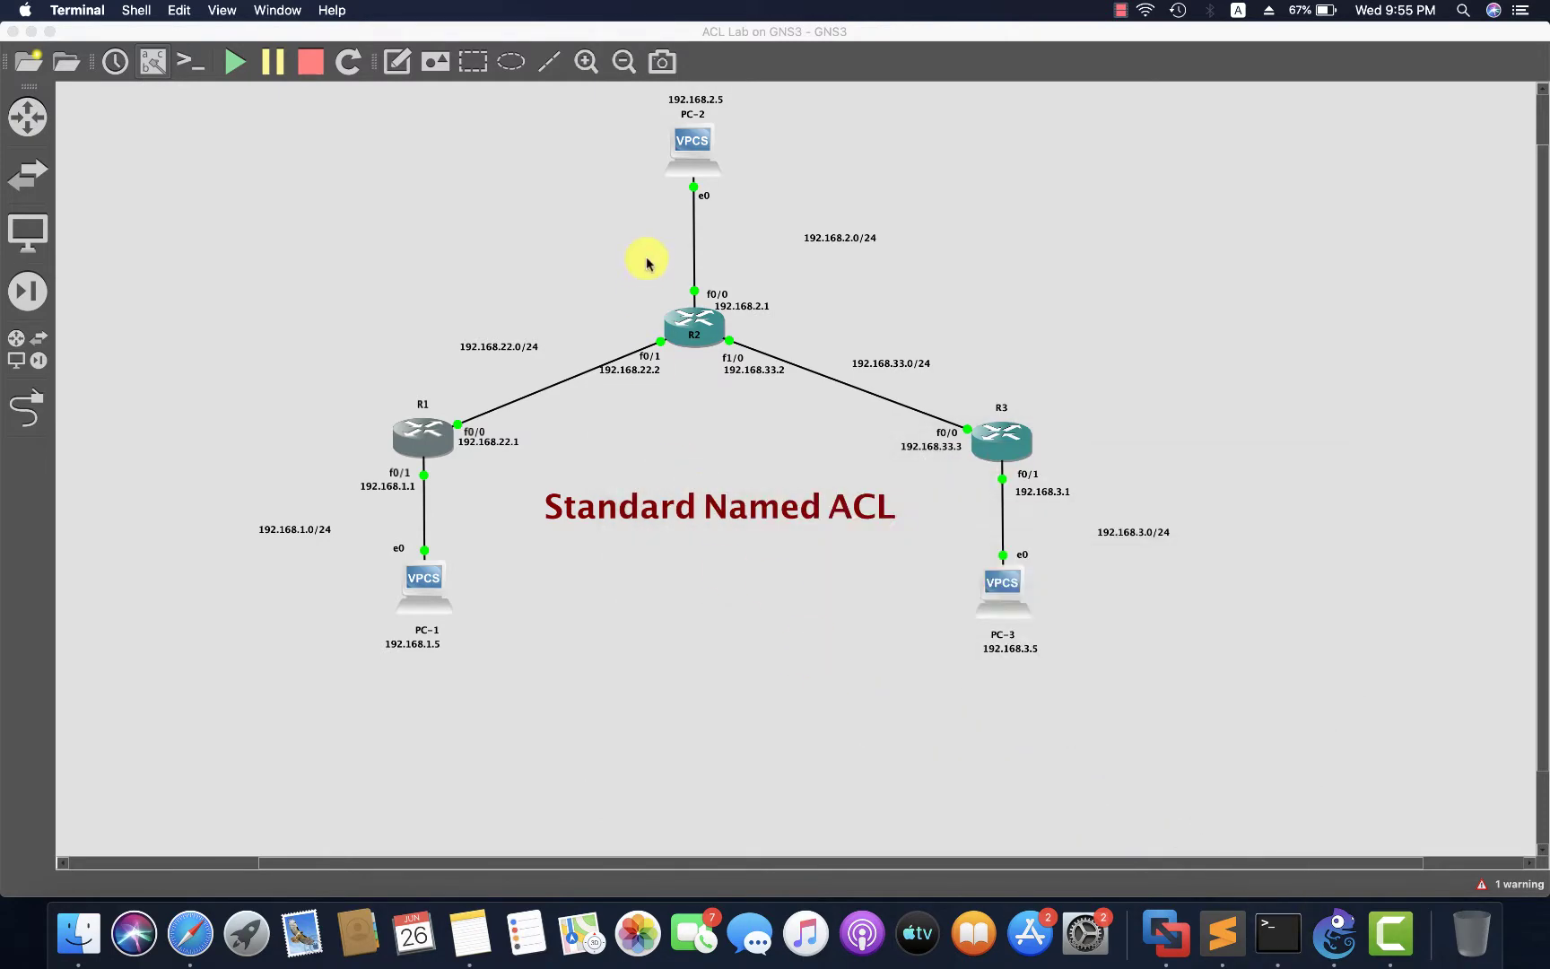
right_click(1281, 935)
left_click(1286, 655)
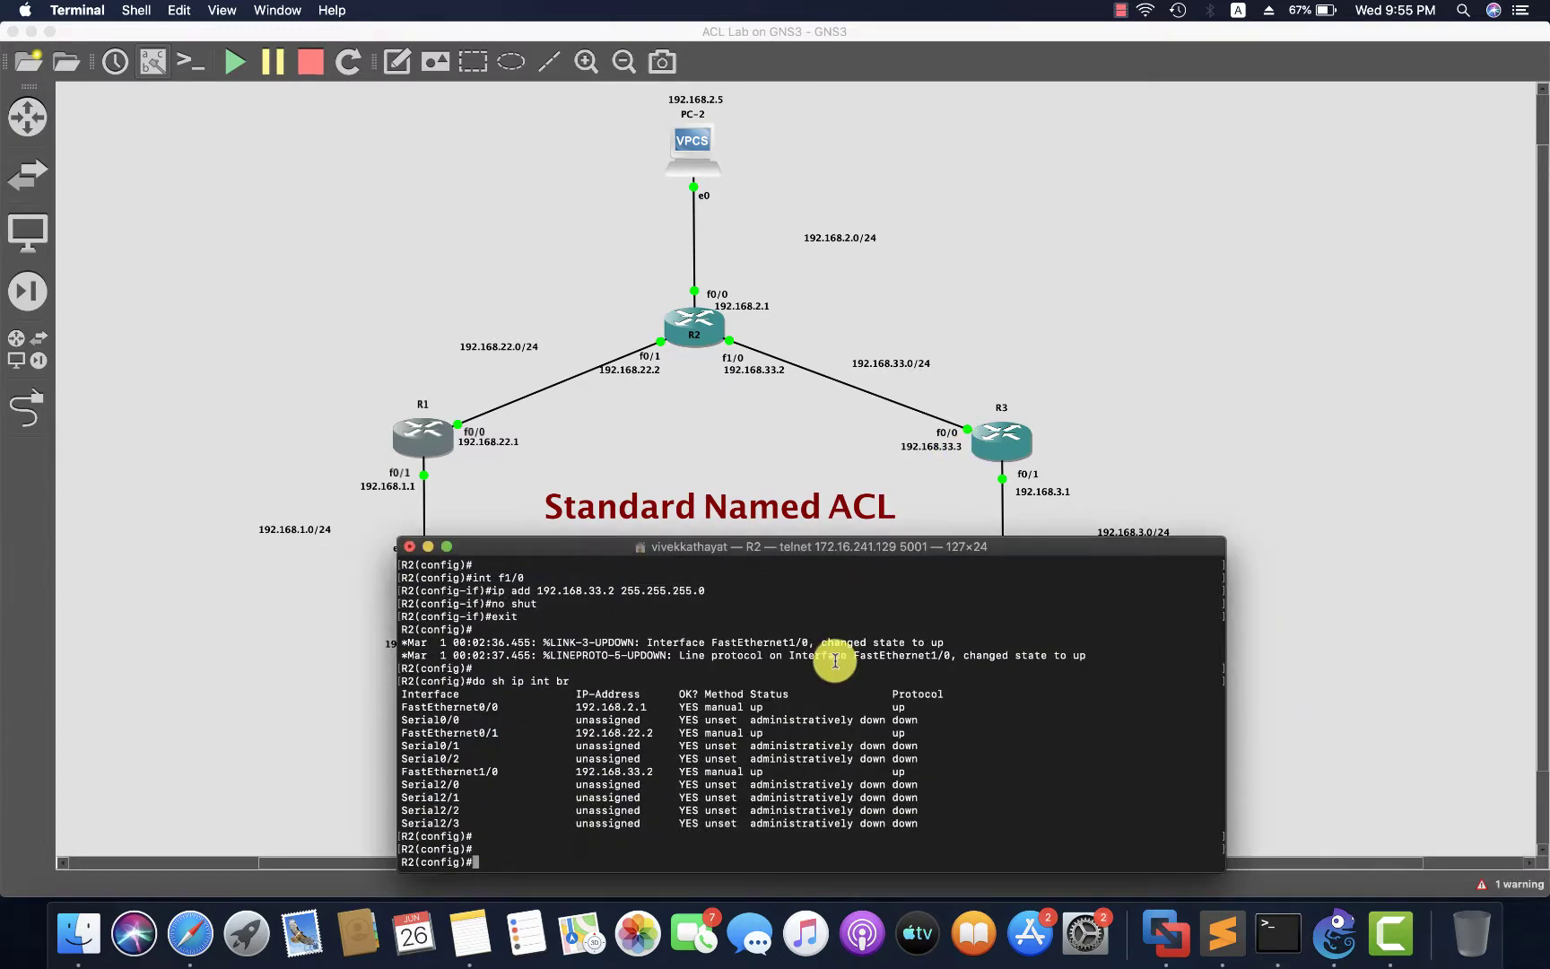
type("router ")
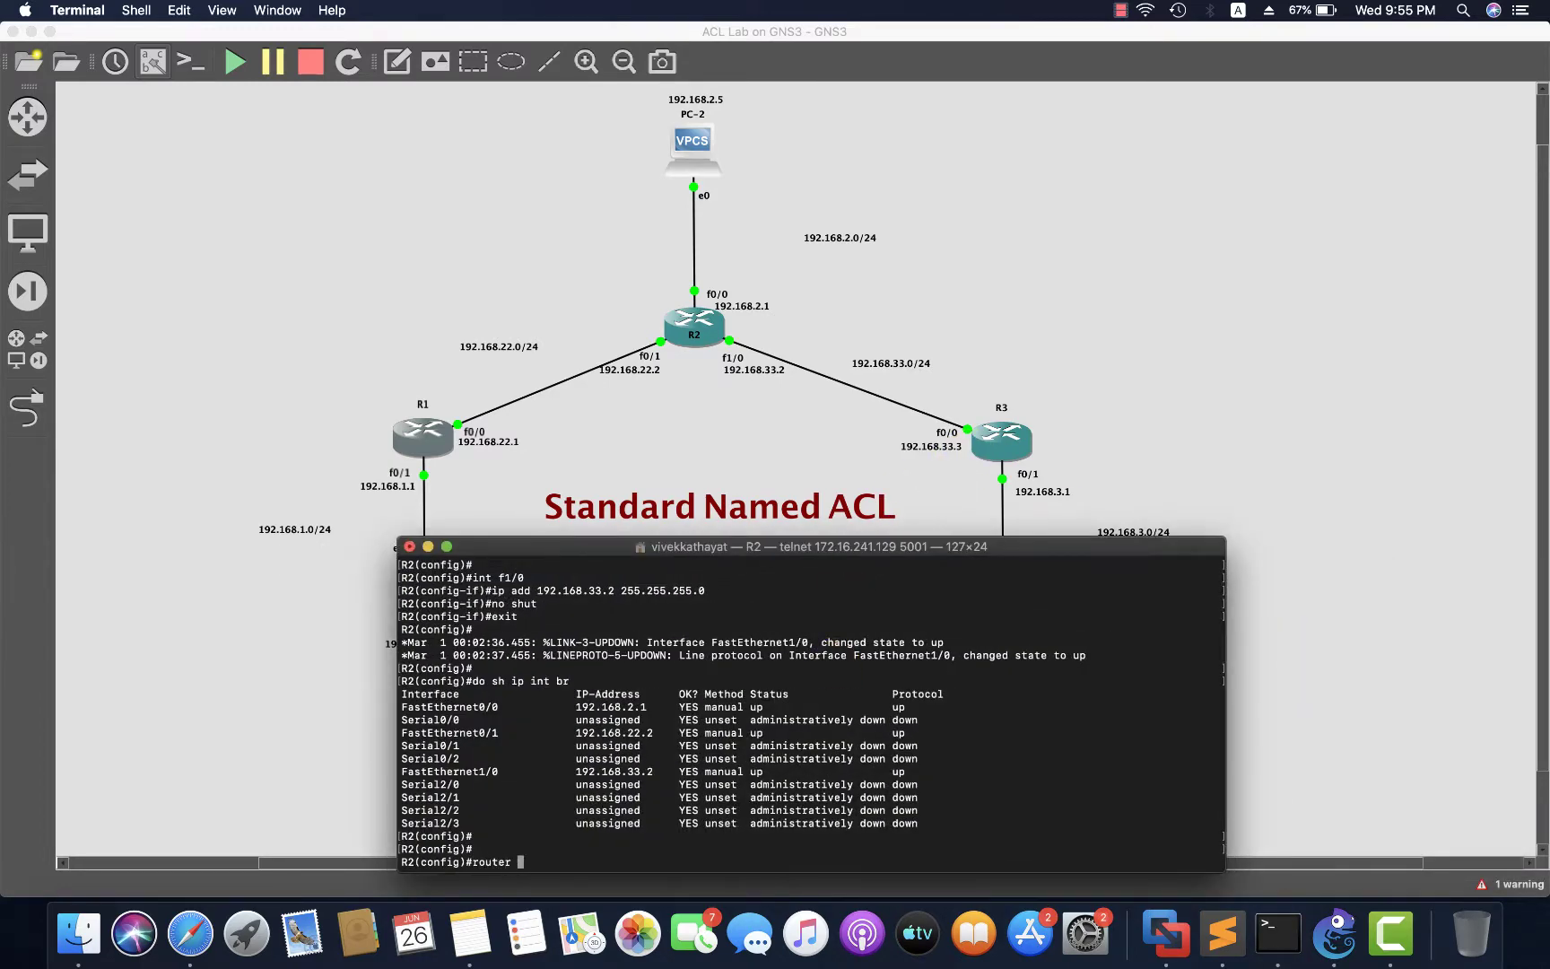
type("eigrp 100")
key("Return")
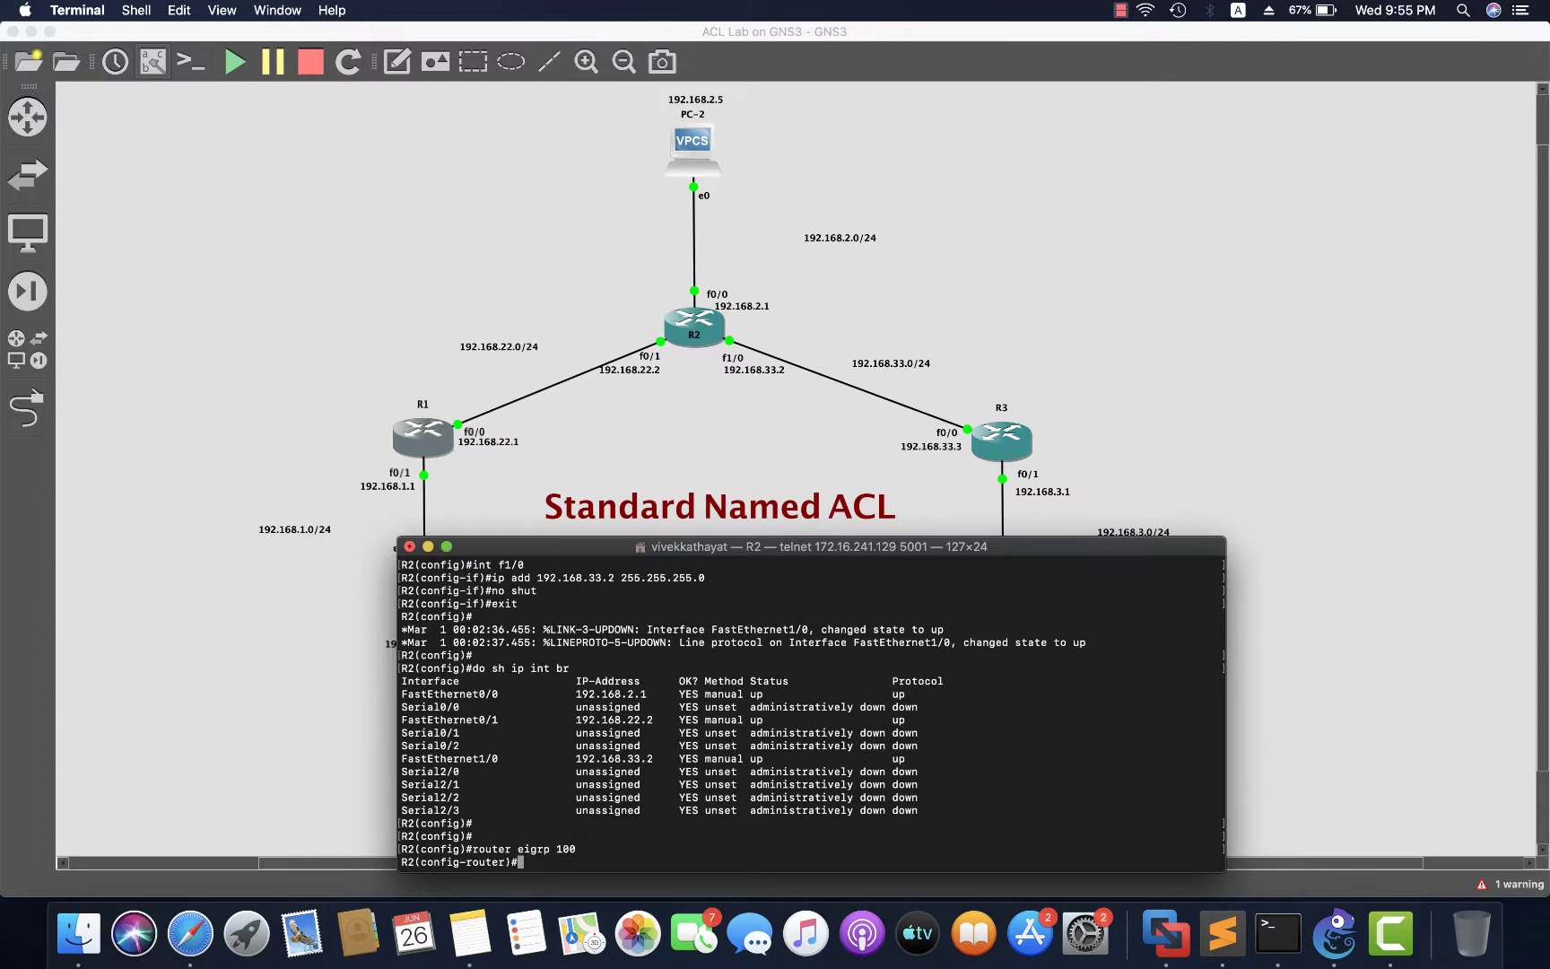
Advertise networks 192.168.2.0 and 192.168.22.0 in R2's EIGRP 100 process
type("network 192.168.2.0")
key("Return")
type("network ")
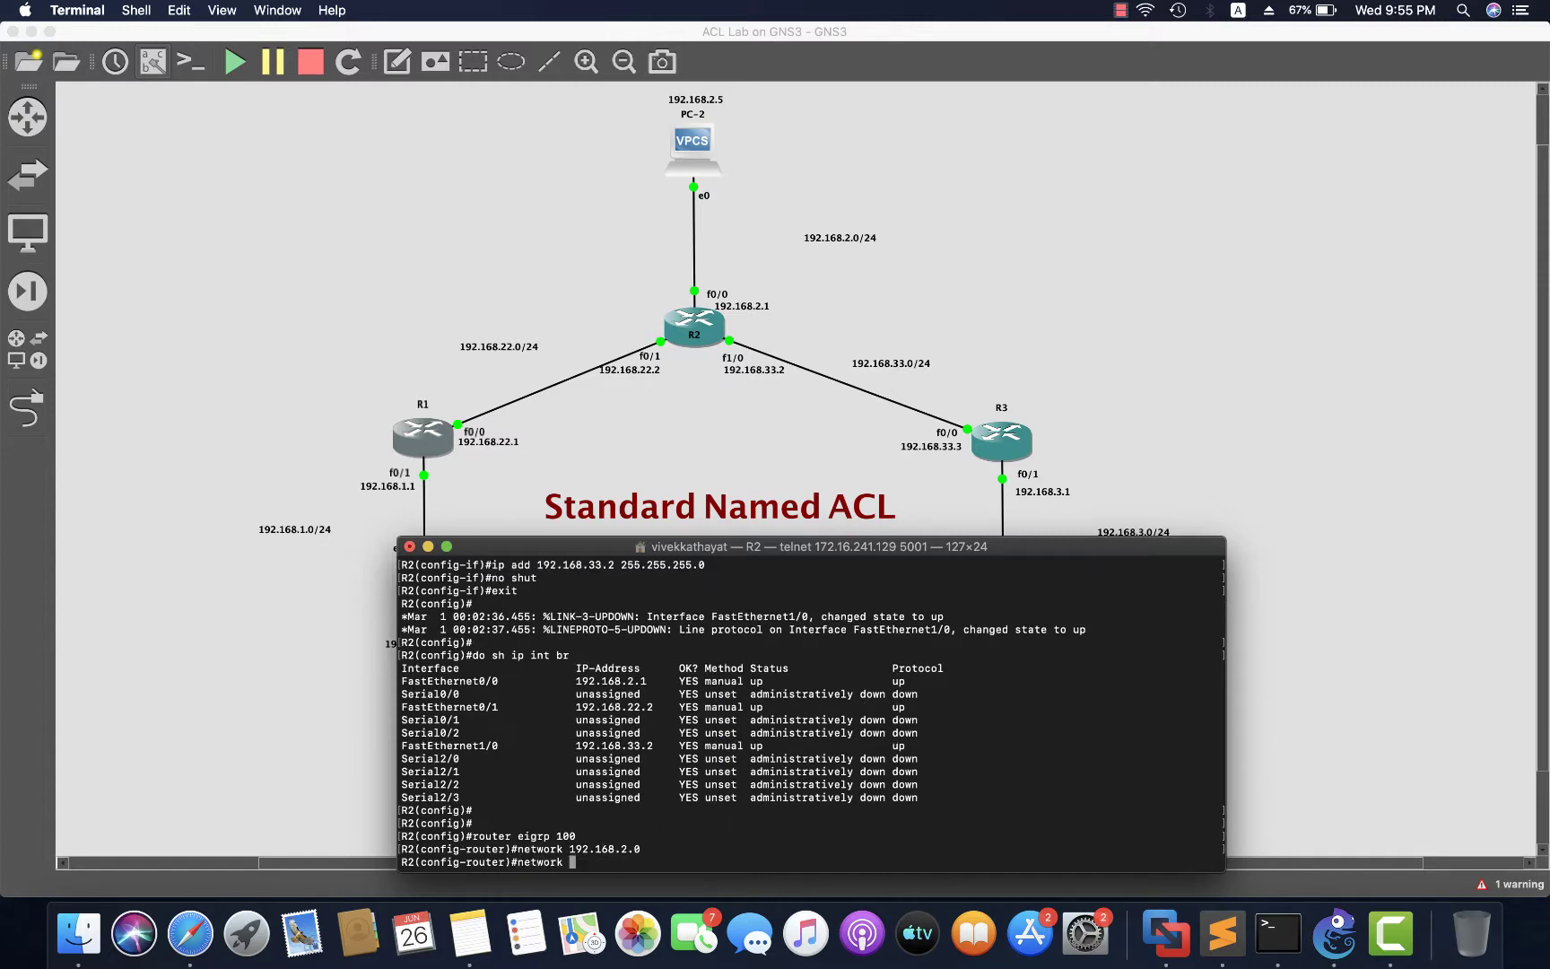
type("192.168.22.0")
key("Return")
Add network 192.168.33.0 to R2's EIGRP 100 process and exit to global configuration mode
type("network")
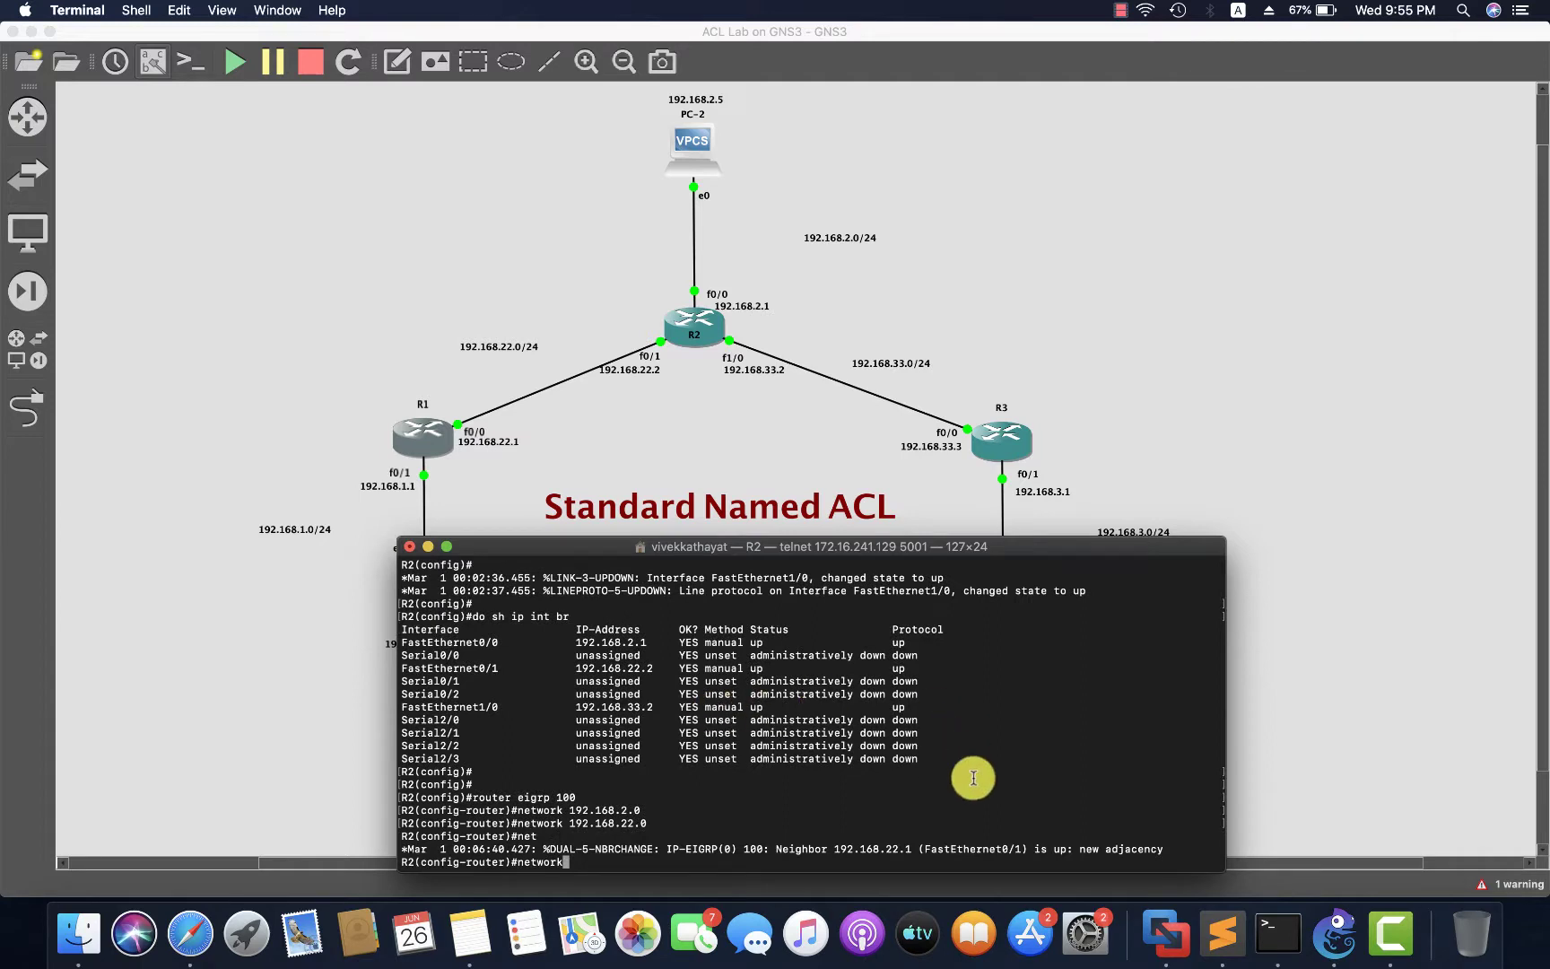
left_click_drag(401, 849, 1171, 851)
left_click(720, 768)
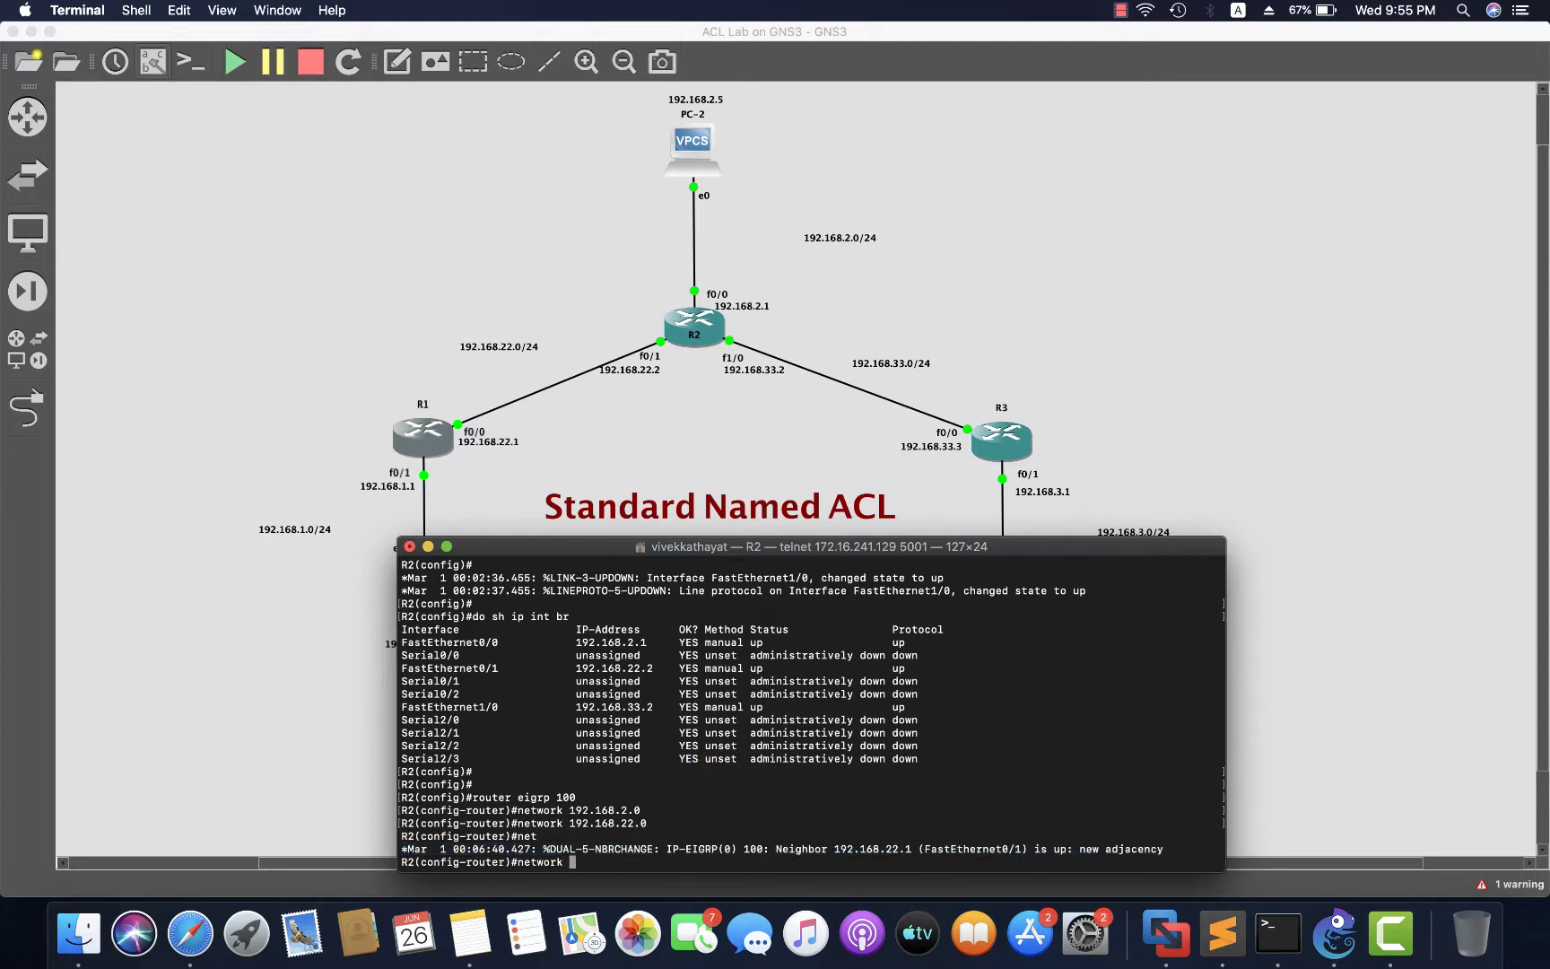
type("192.1")
key("BackSpace")
key("BackSpace")
key("BackSpace")
type("68.33.0")
key("Return")
type("exit")
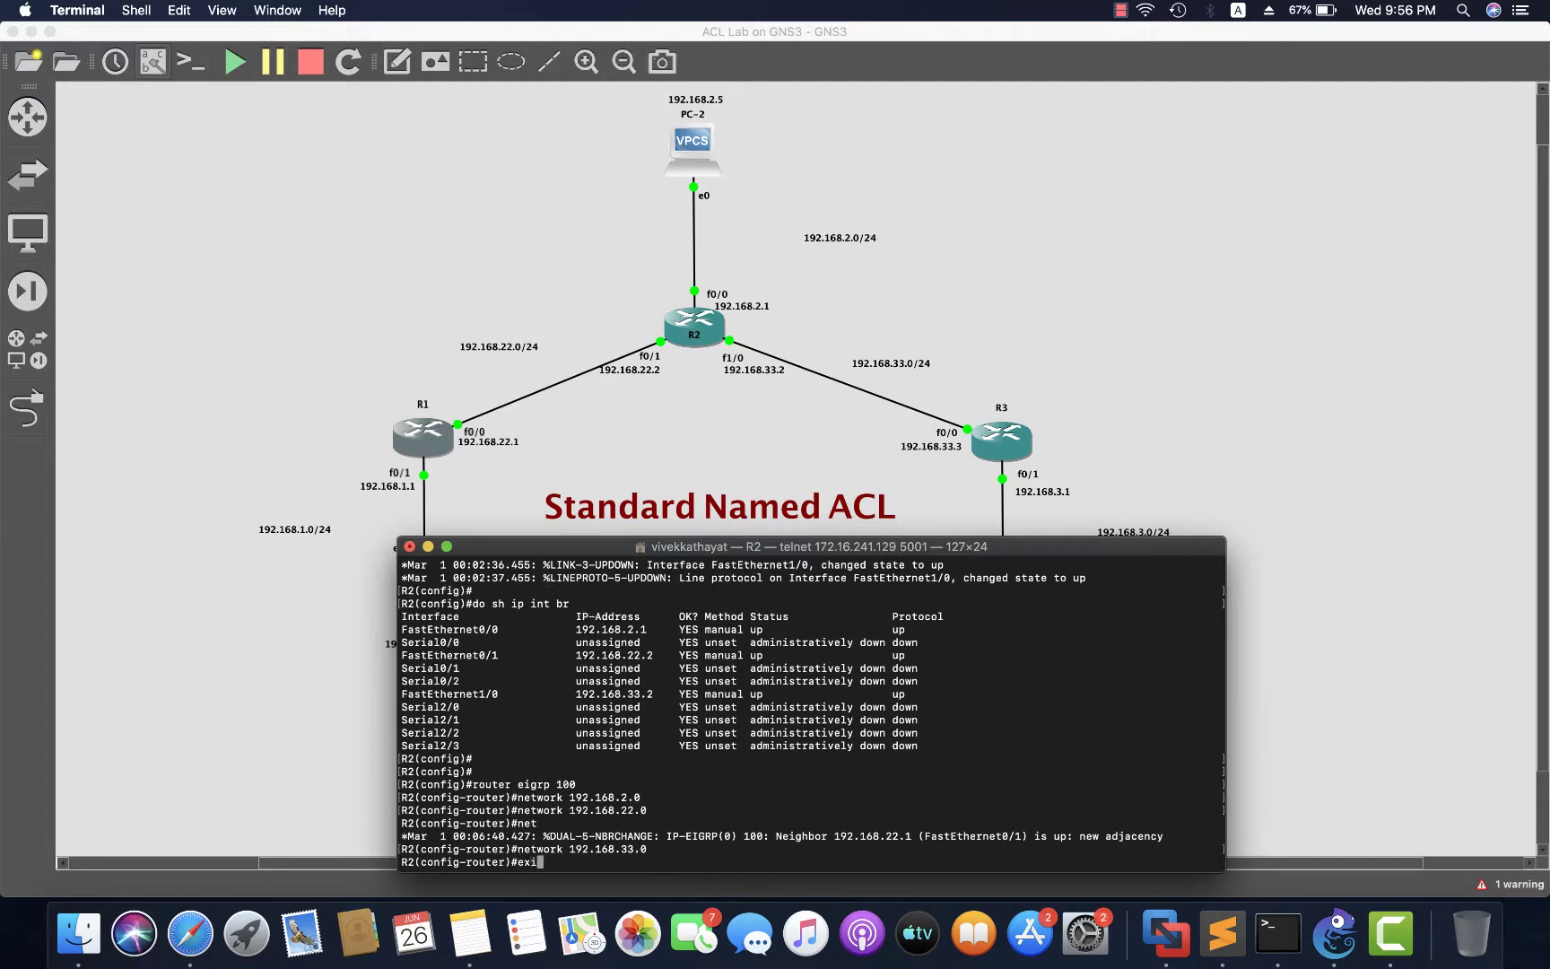
key("Return")
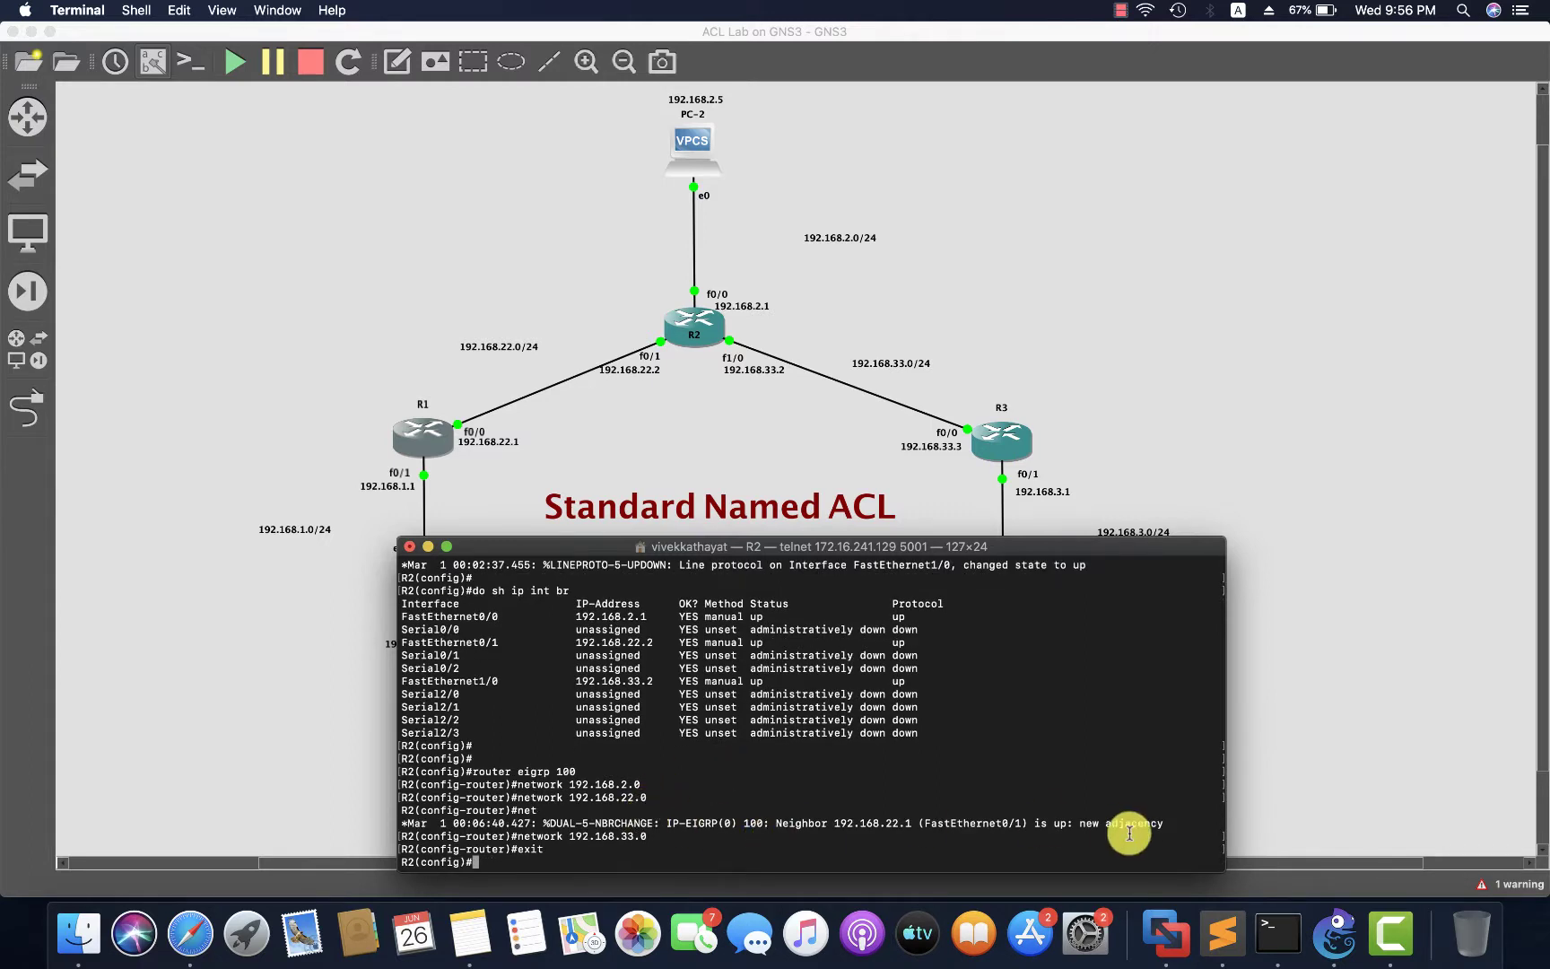
Minimize the R2 console, bring the R3 console forward, and enter EIGRP configuration with router eigrp 100
left_click(428, 547)
right_click(1289, 958)
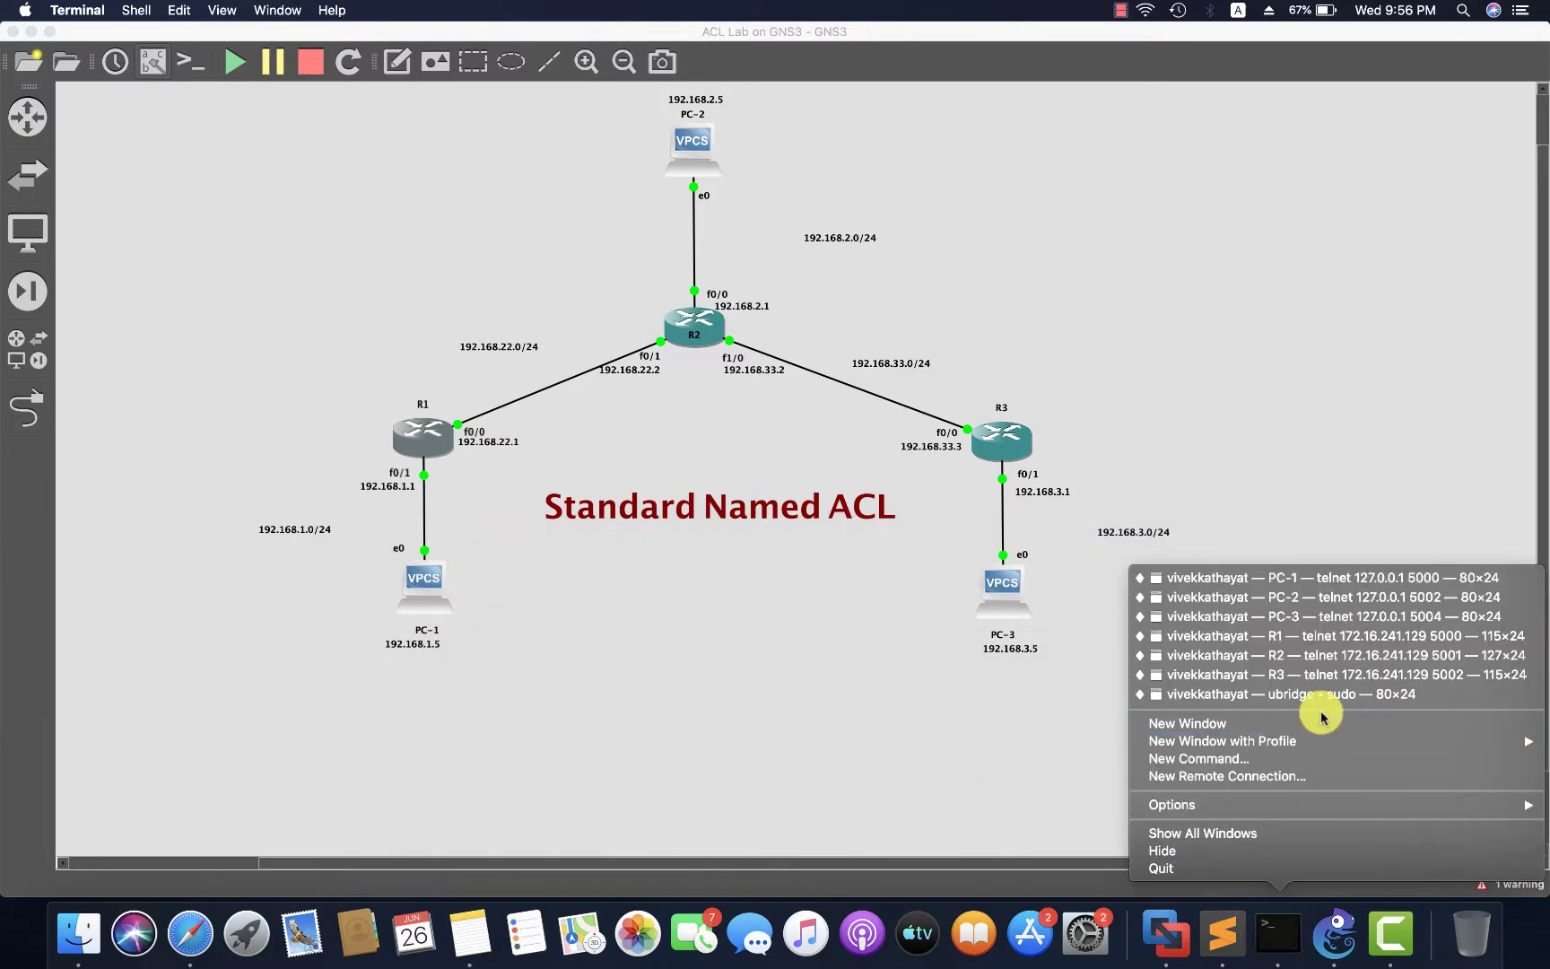
left_click(1333, 682)
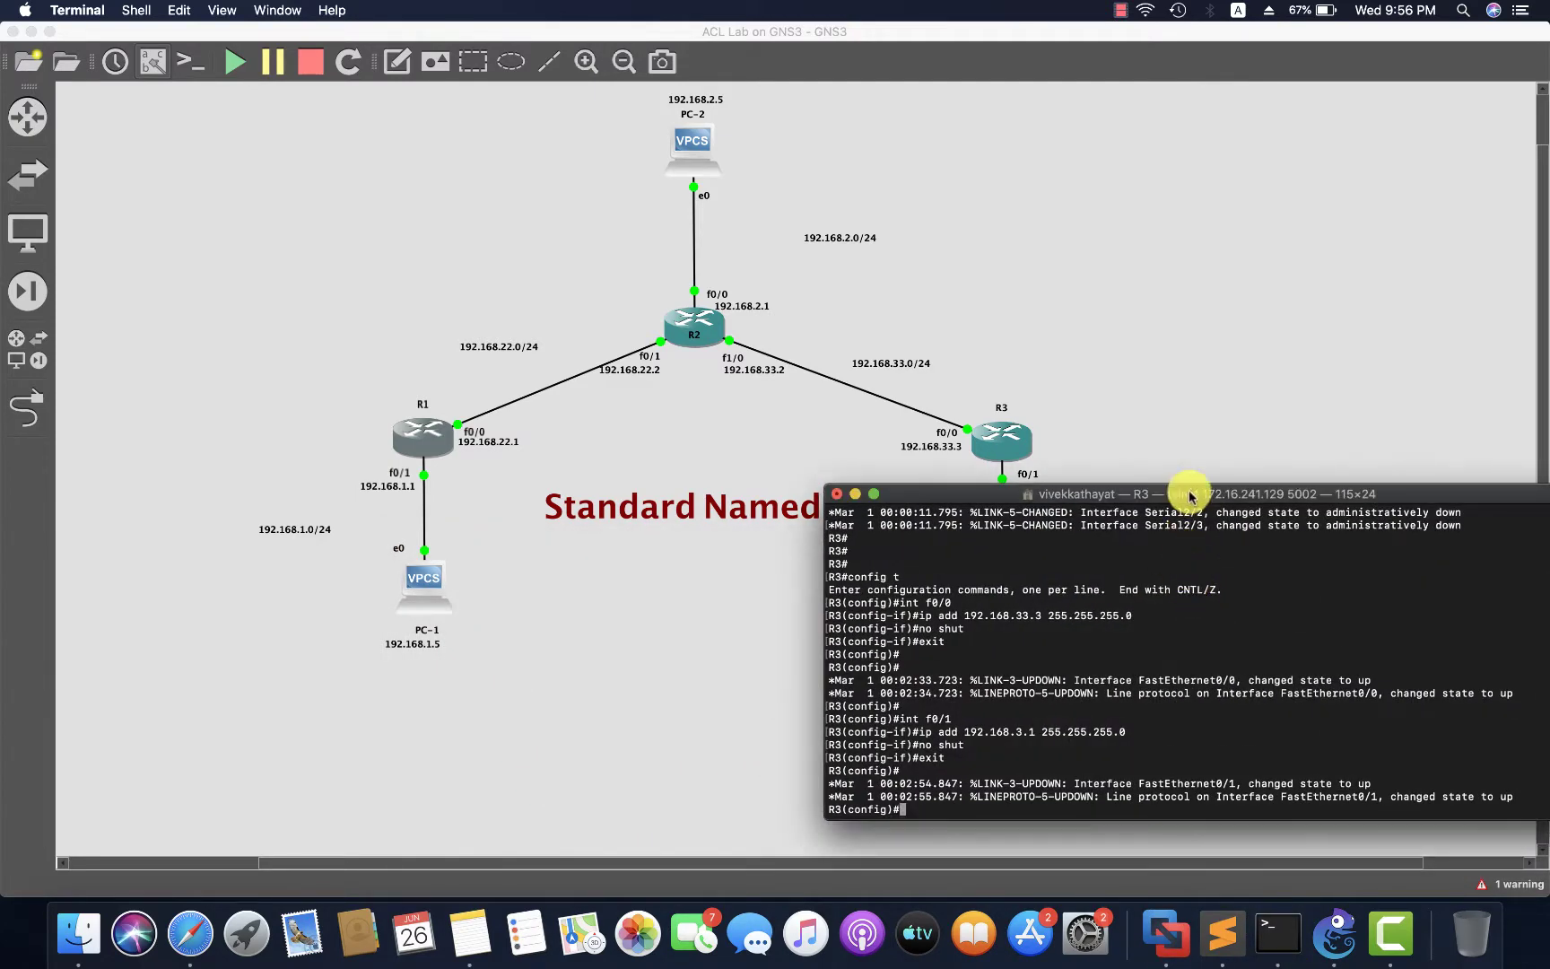
key("Return")
key("Return")
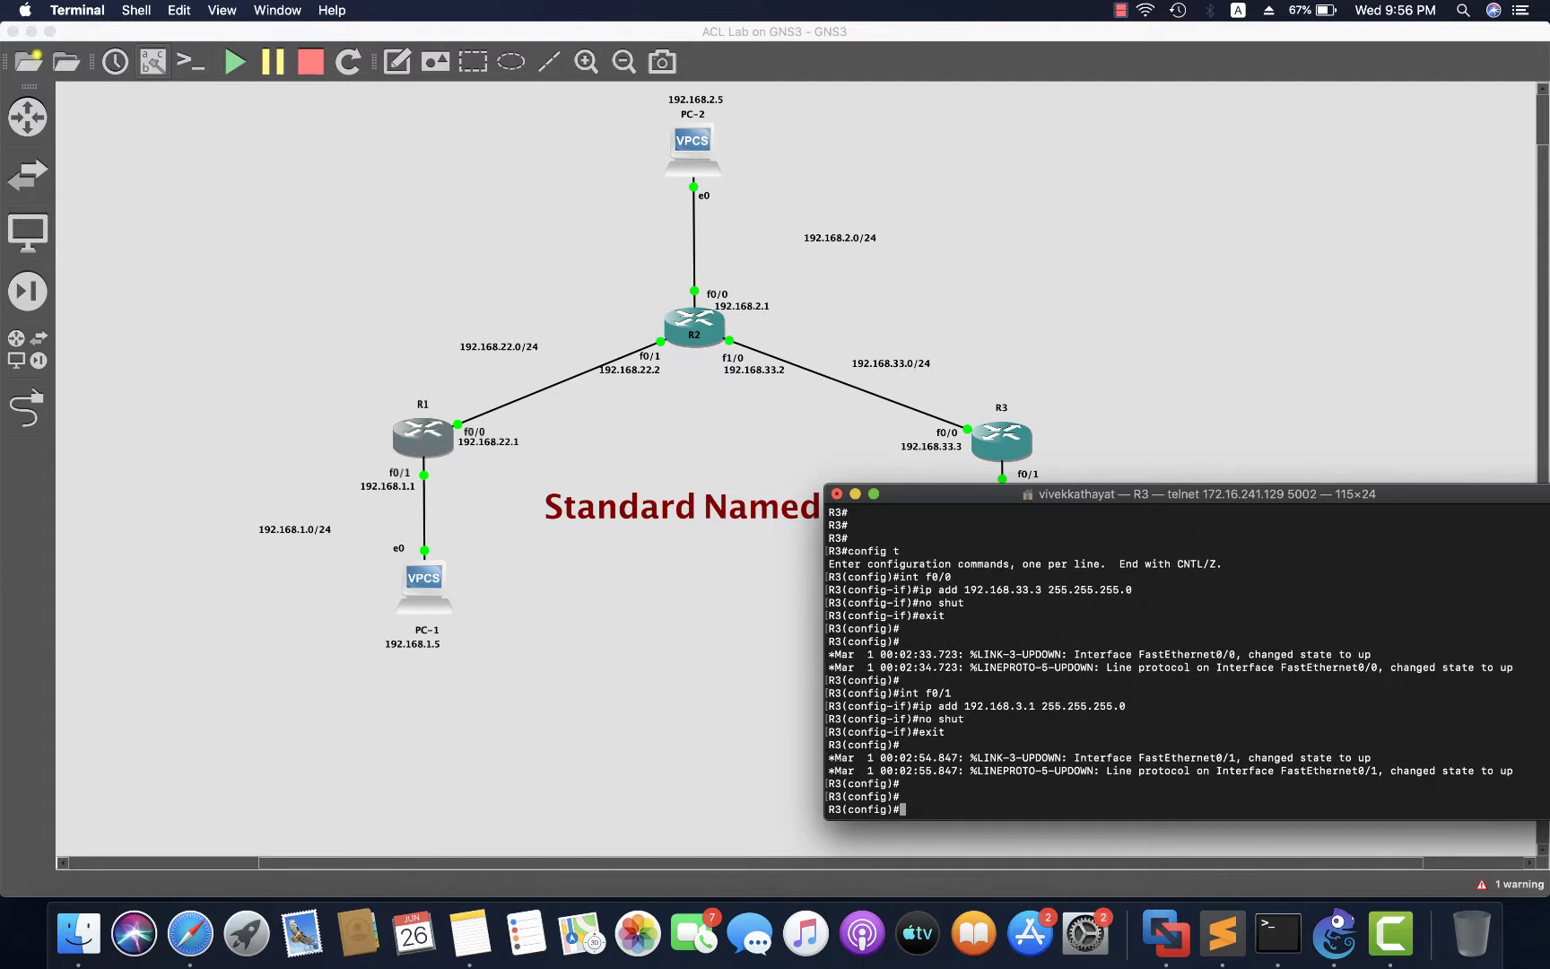
type("router eigrp 100")
key("Return")
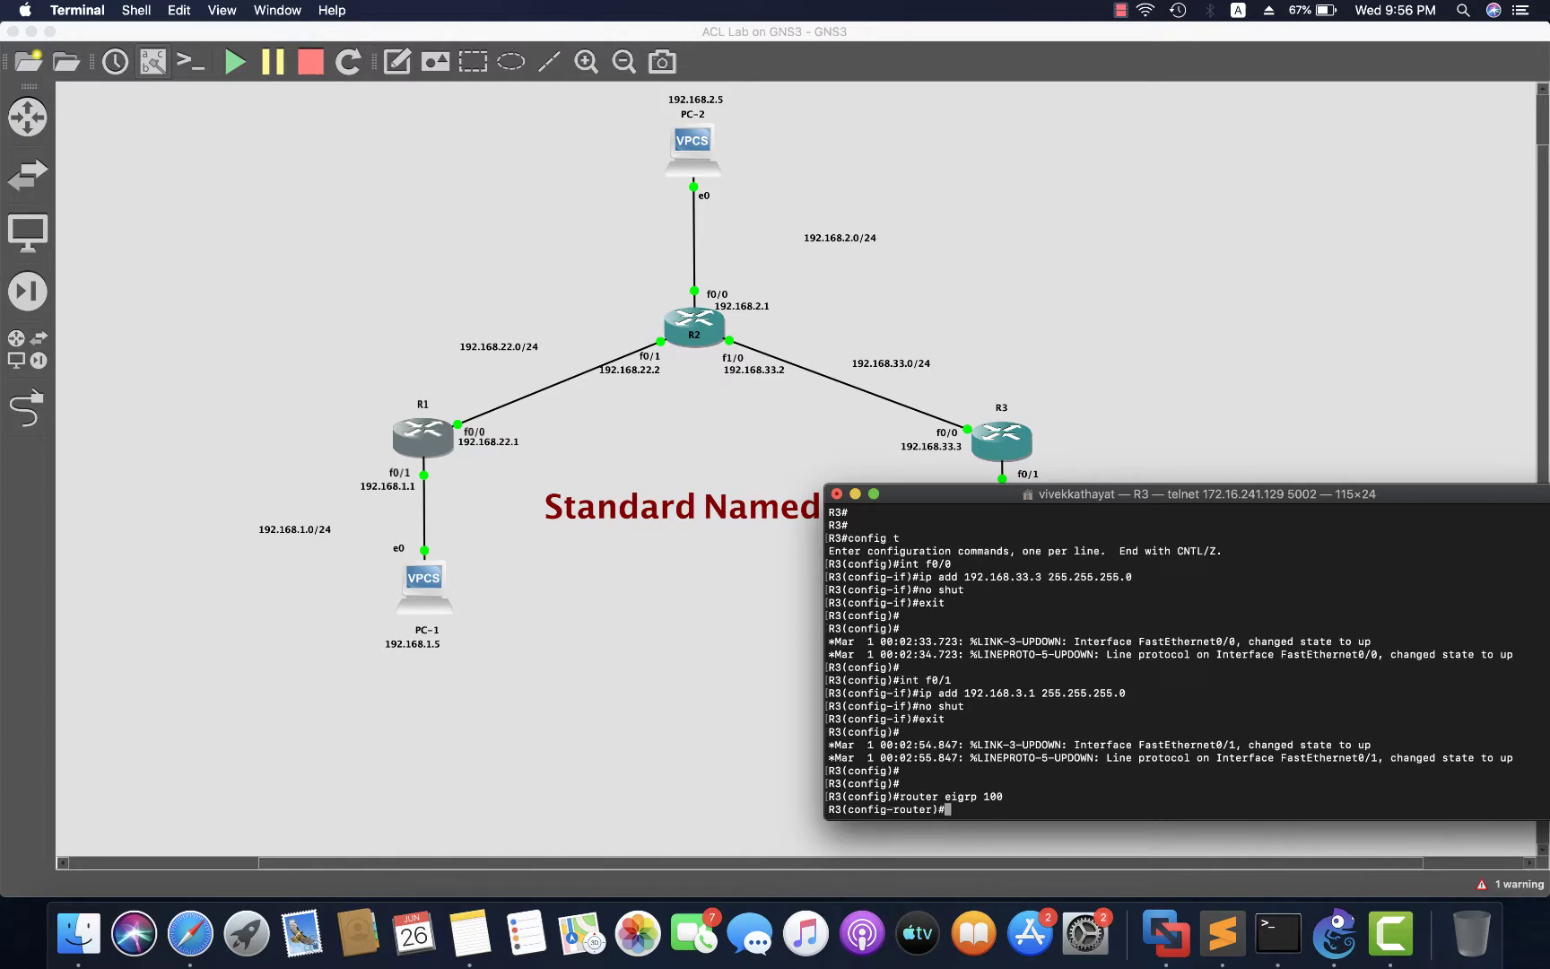
Move the R3 console clear of PC-3, advertise networks 192.168.3.0 and 192.168.33.0 in EIGRP 100, and exit router configuration
left_click_drag(1385, 496, 680, 487)
type("net")
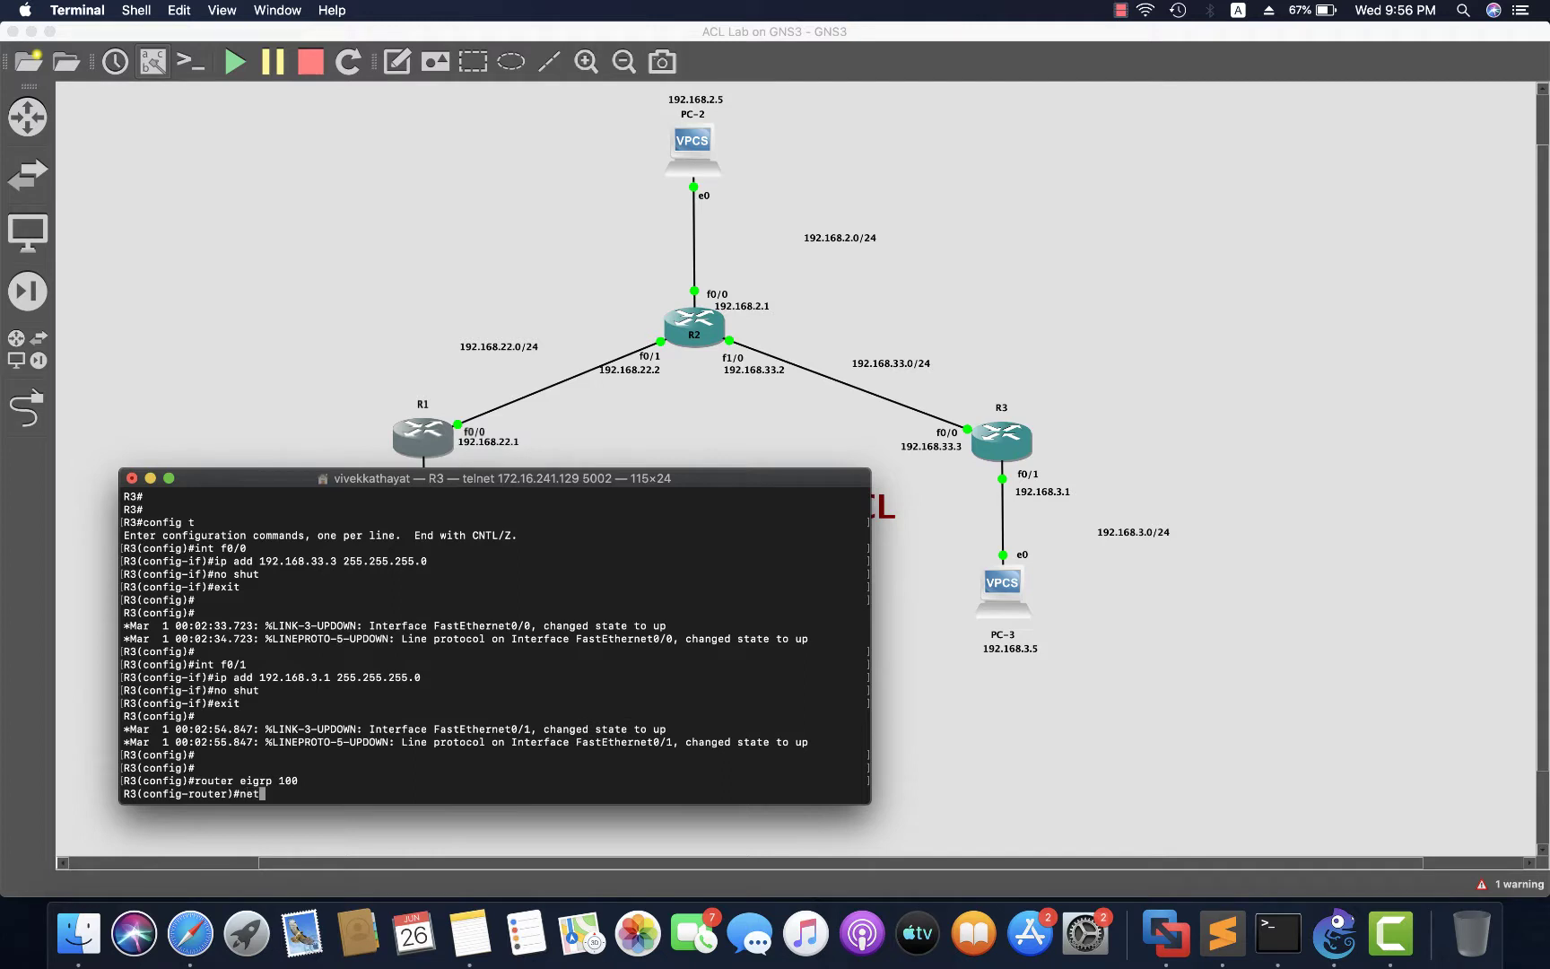
type("work 192.168.3.0")
key("Return")
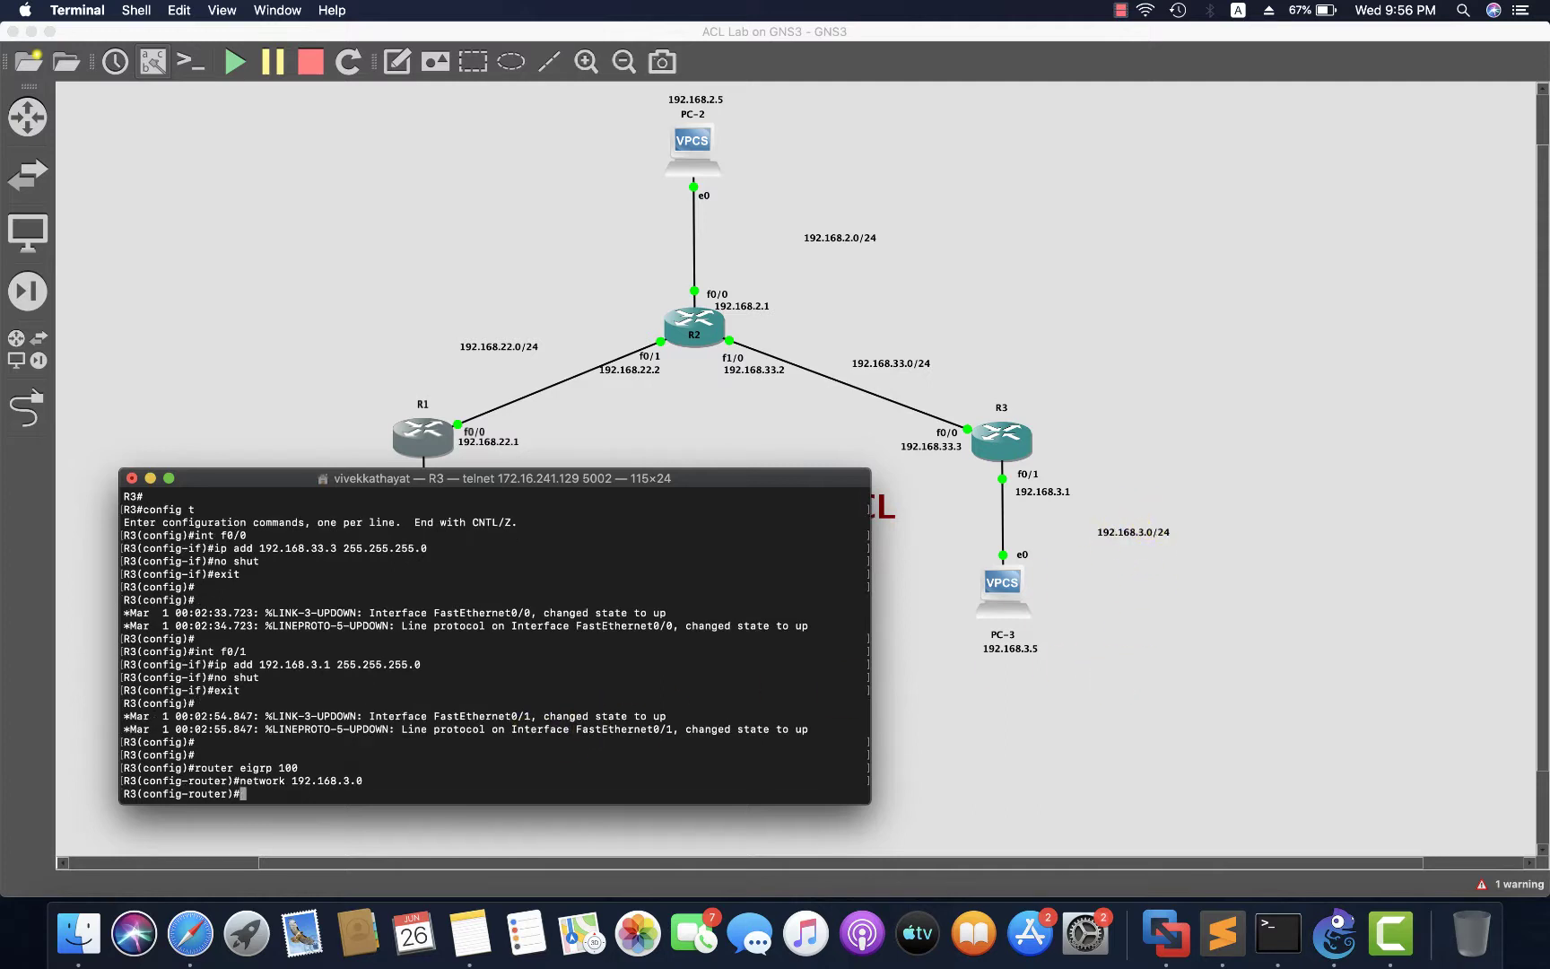
type("network 192.168.33.0")
key("Return")
key("Return")
type("exit")
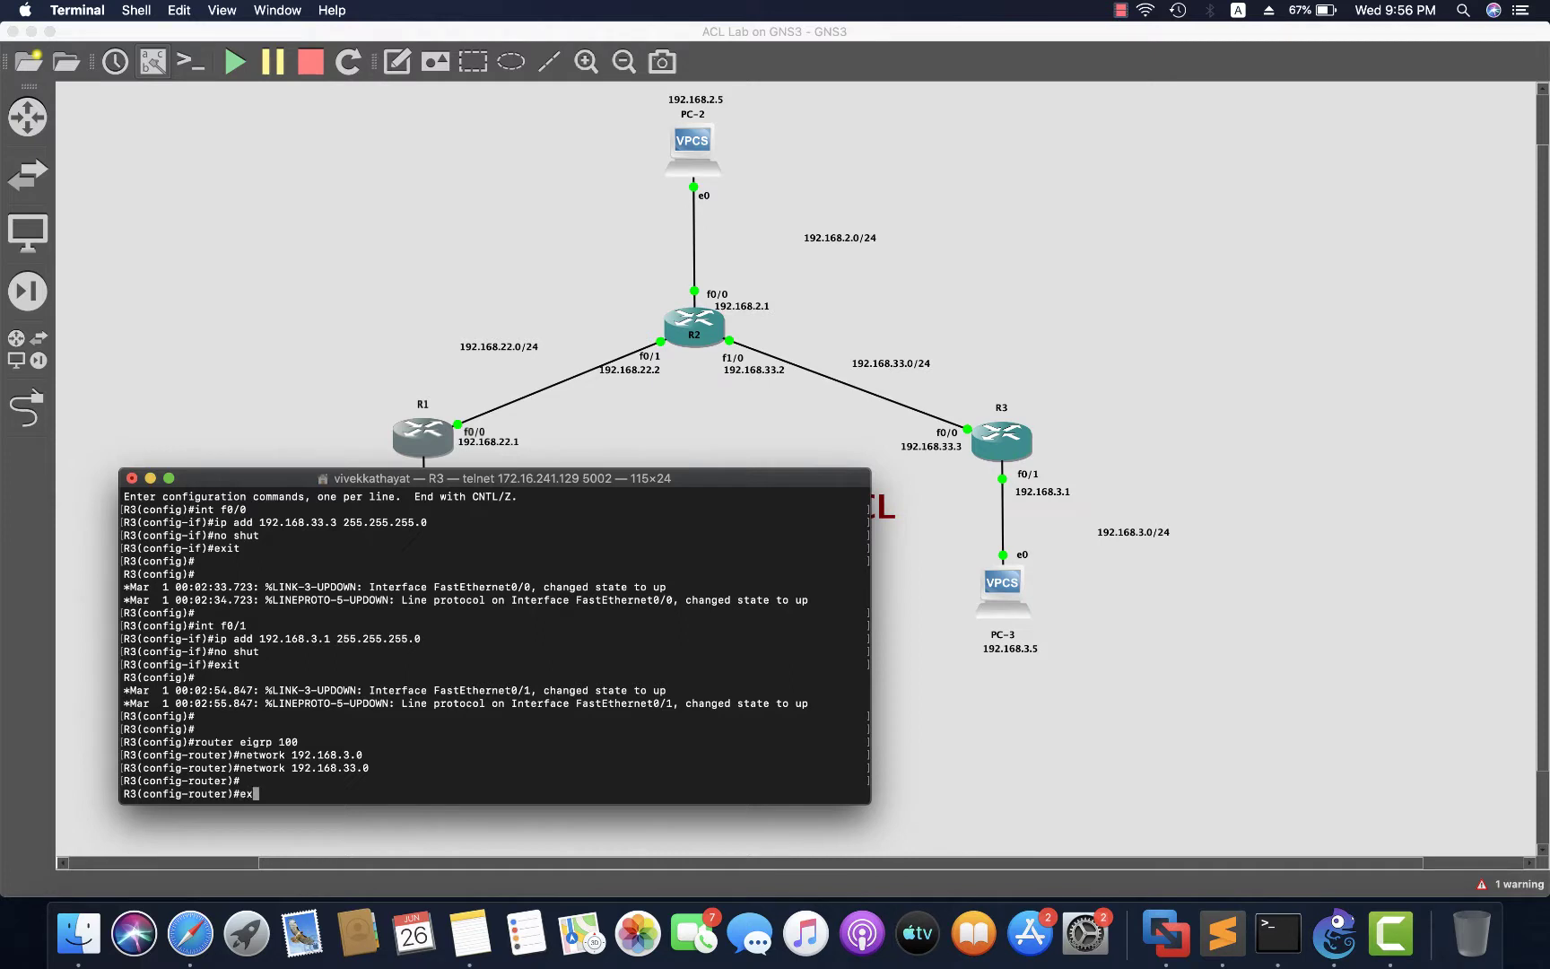
key("Return")
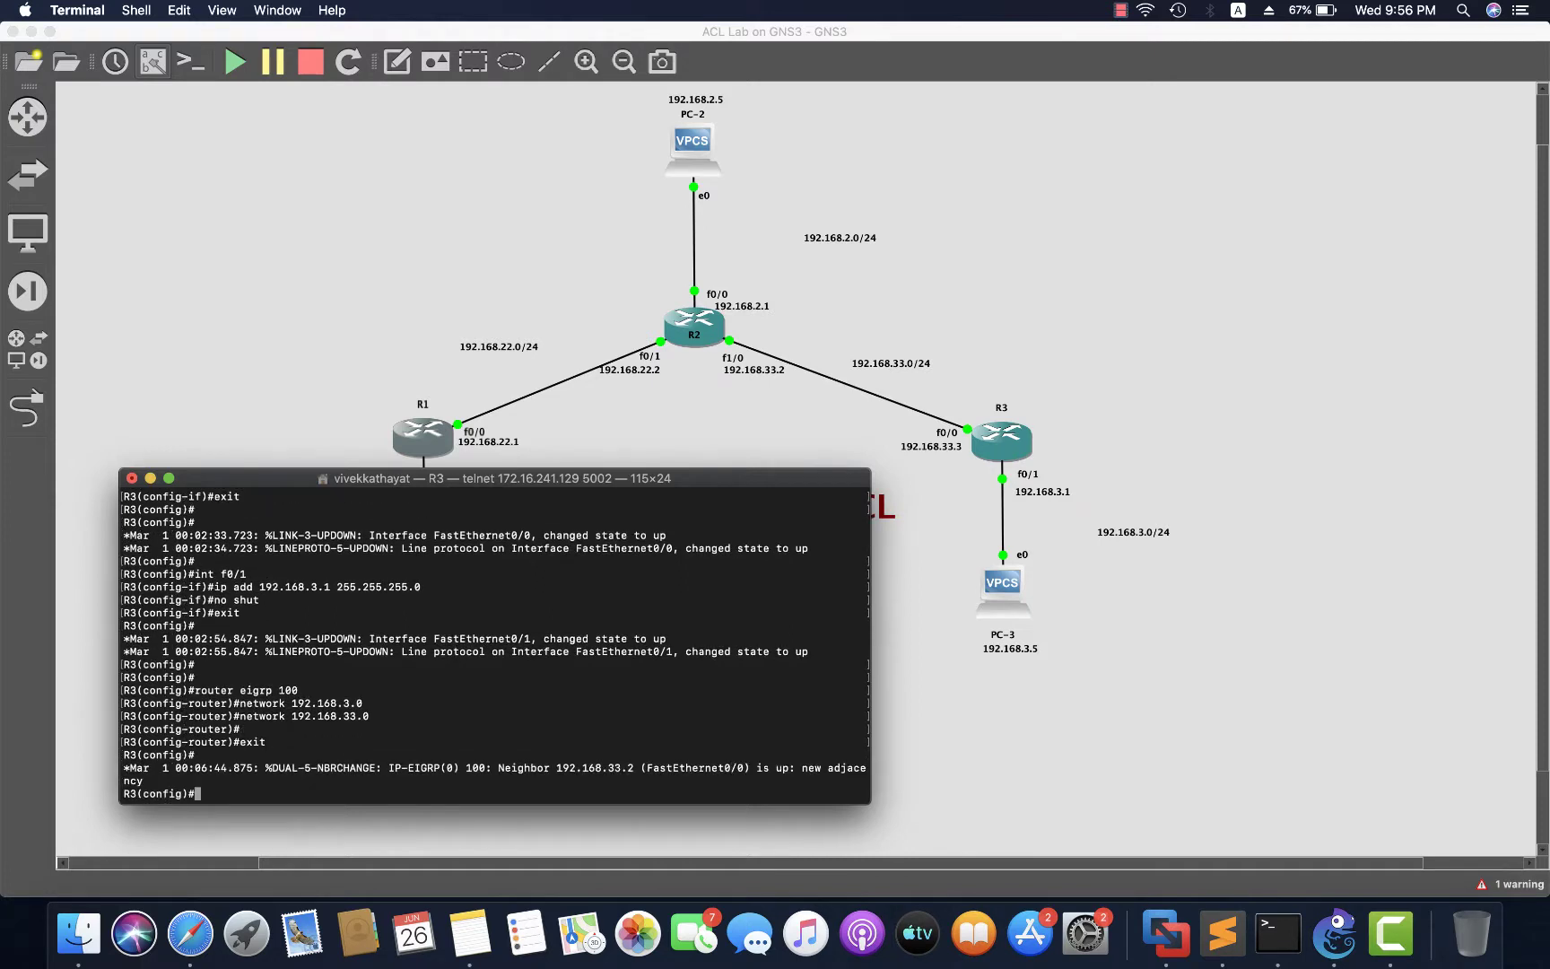
Highlight R3's EIGRP neighbor message and display the router's routing table with do sh ip route
left_click_drag(125, 768, 844, 768)
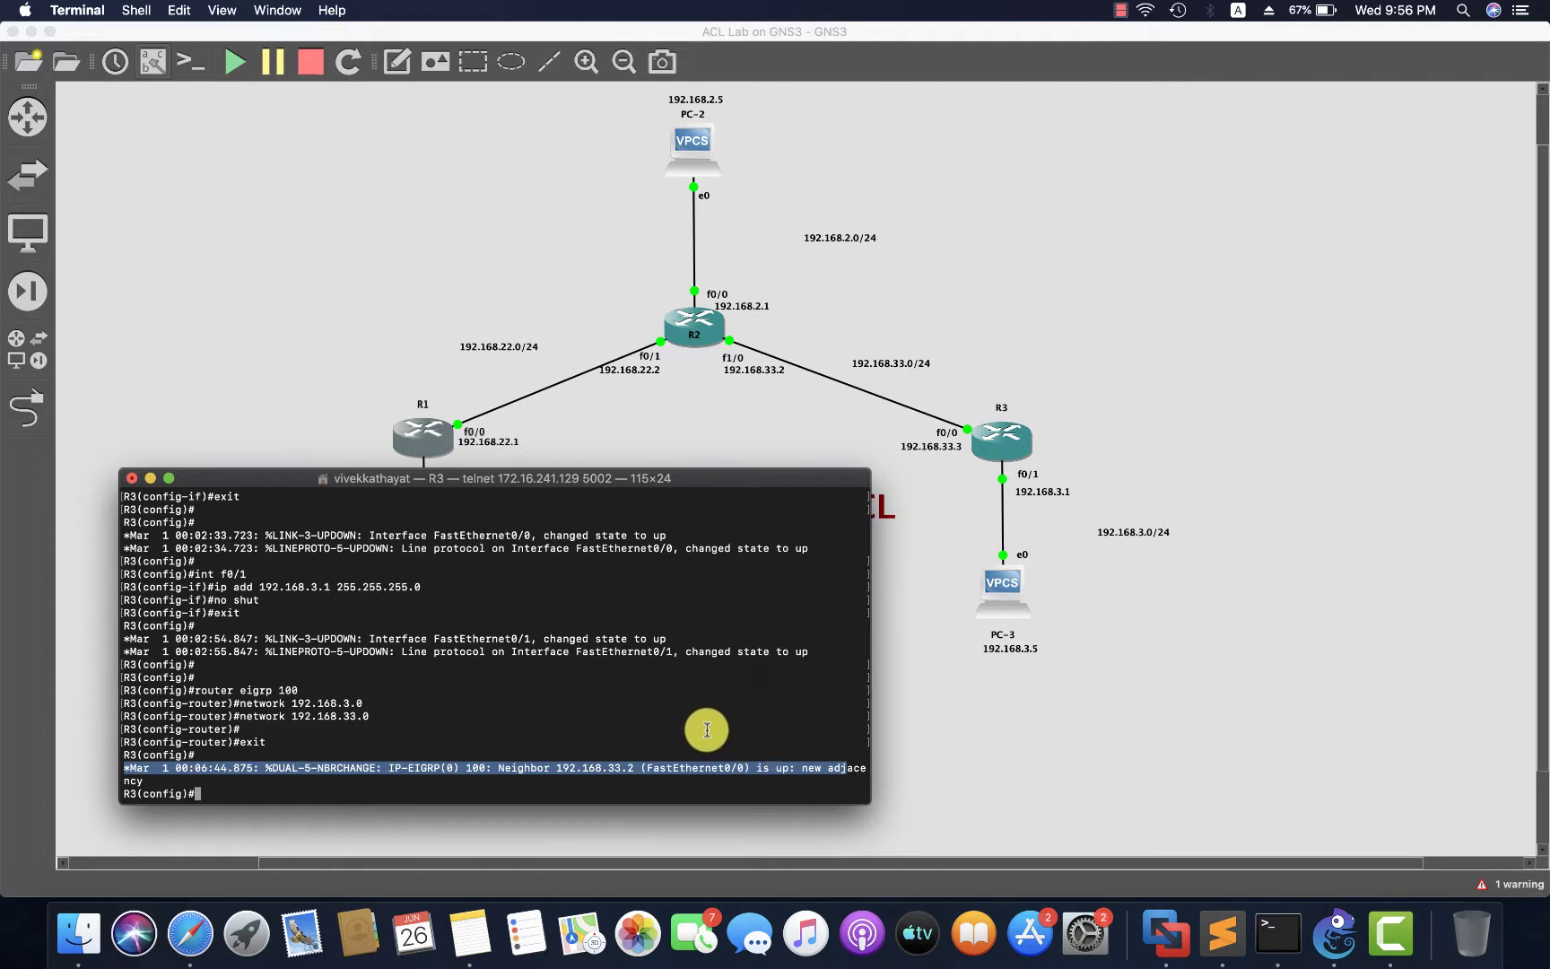
left_click(707, 730)
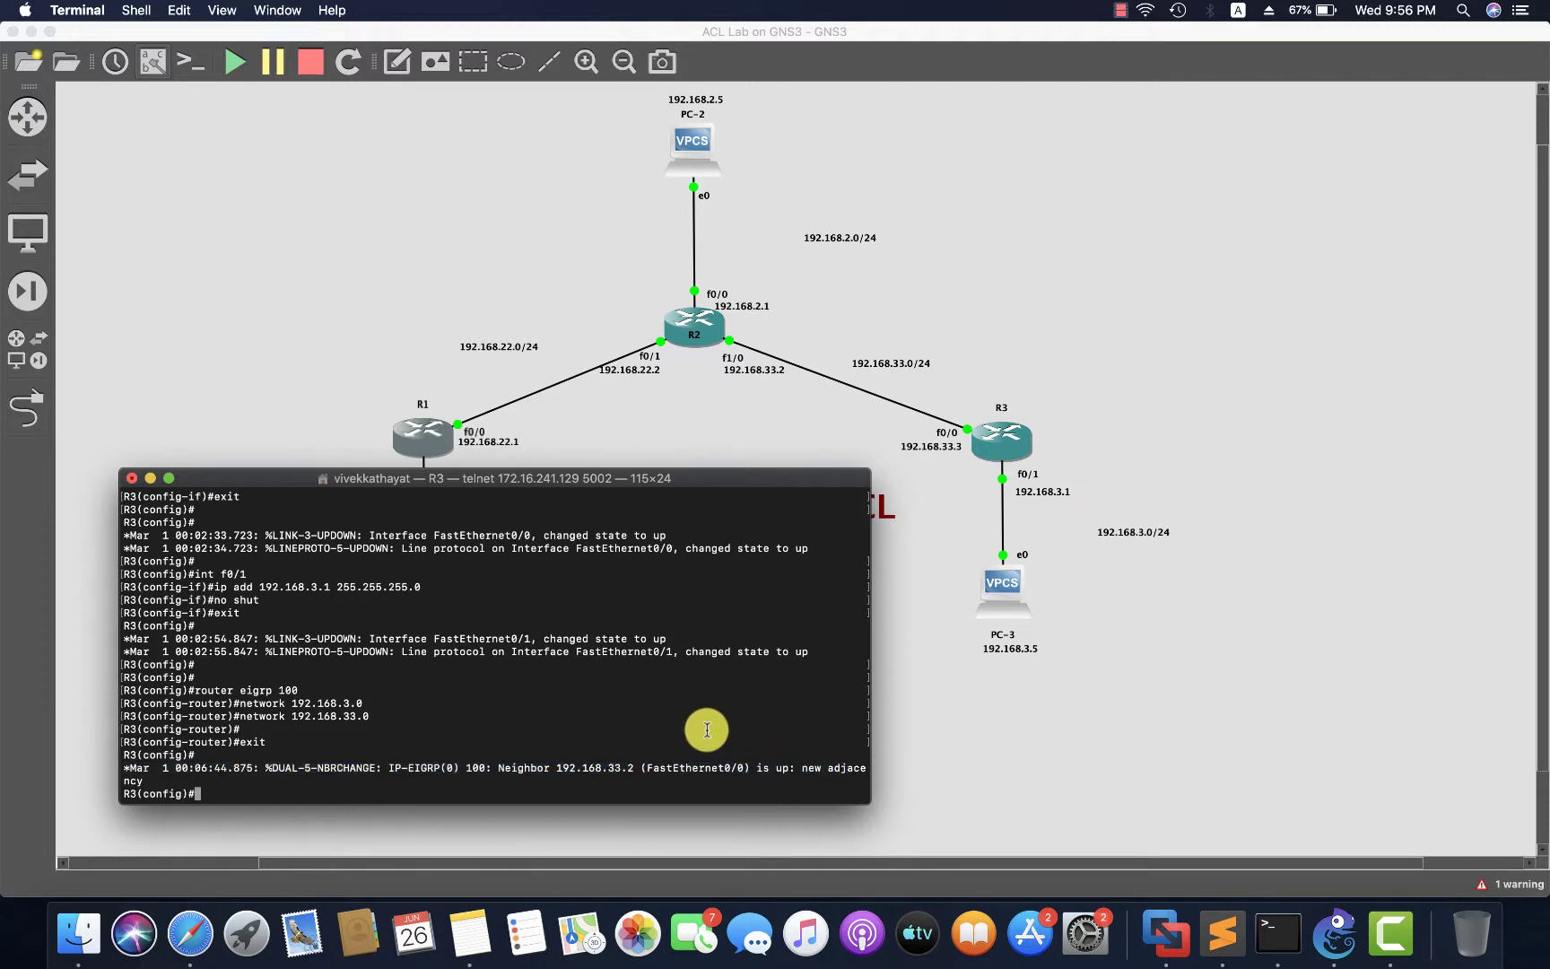
type("do sh")
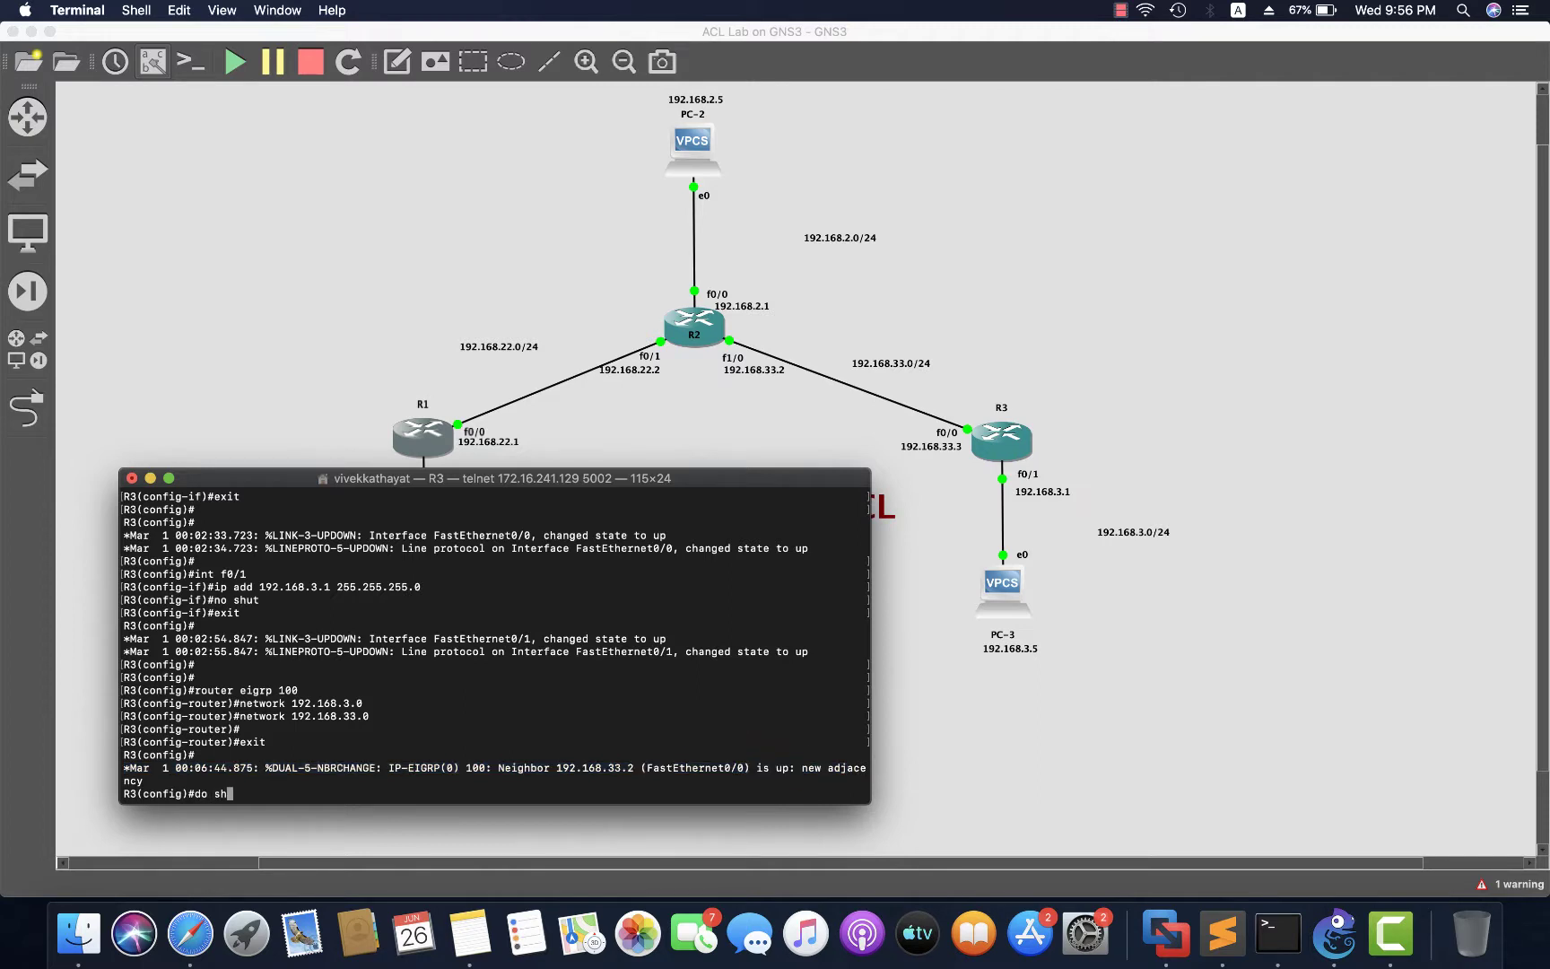
type(" ip route")
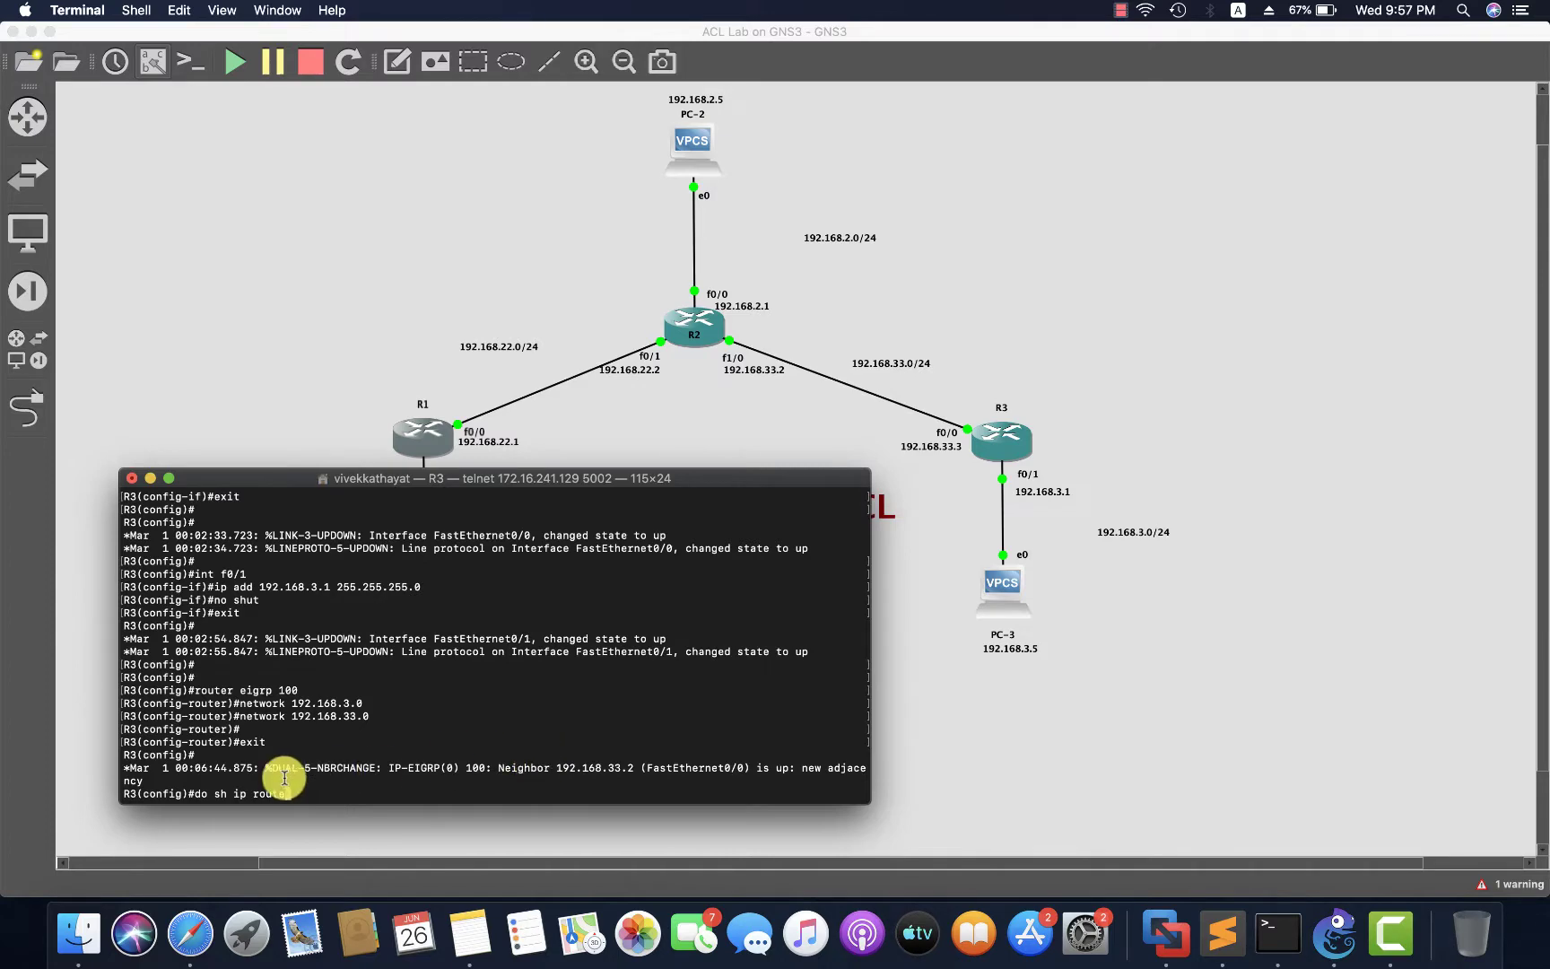
key("Return")
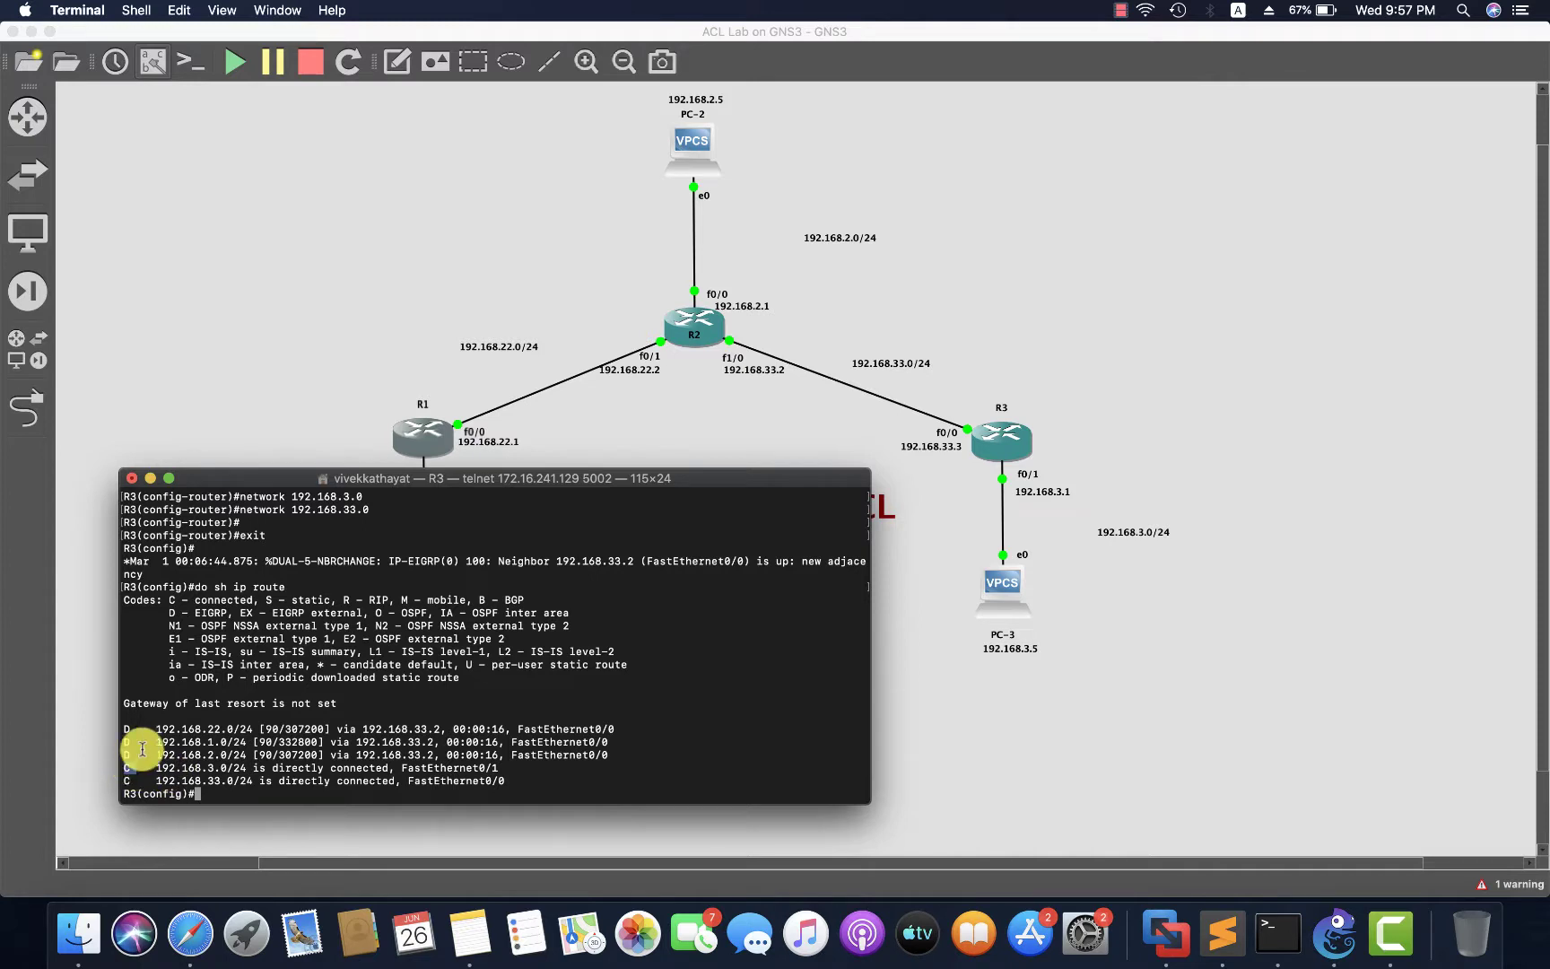
Examine R3's connected and EIGRP routes, matching the C and D entries against the routing code legend
left_click_drag(168, 600, 256, 599)
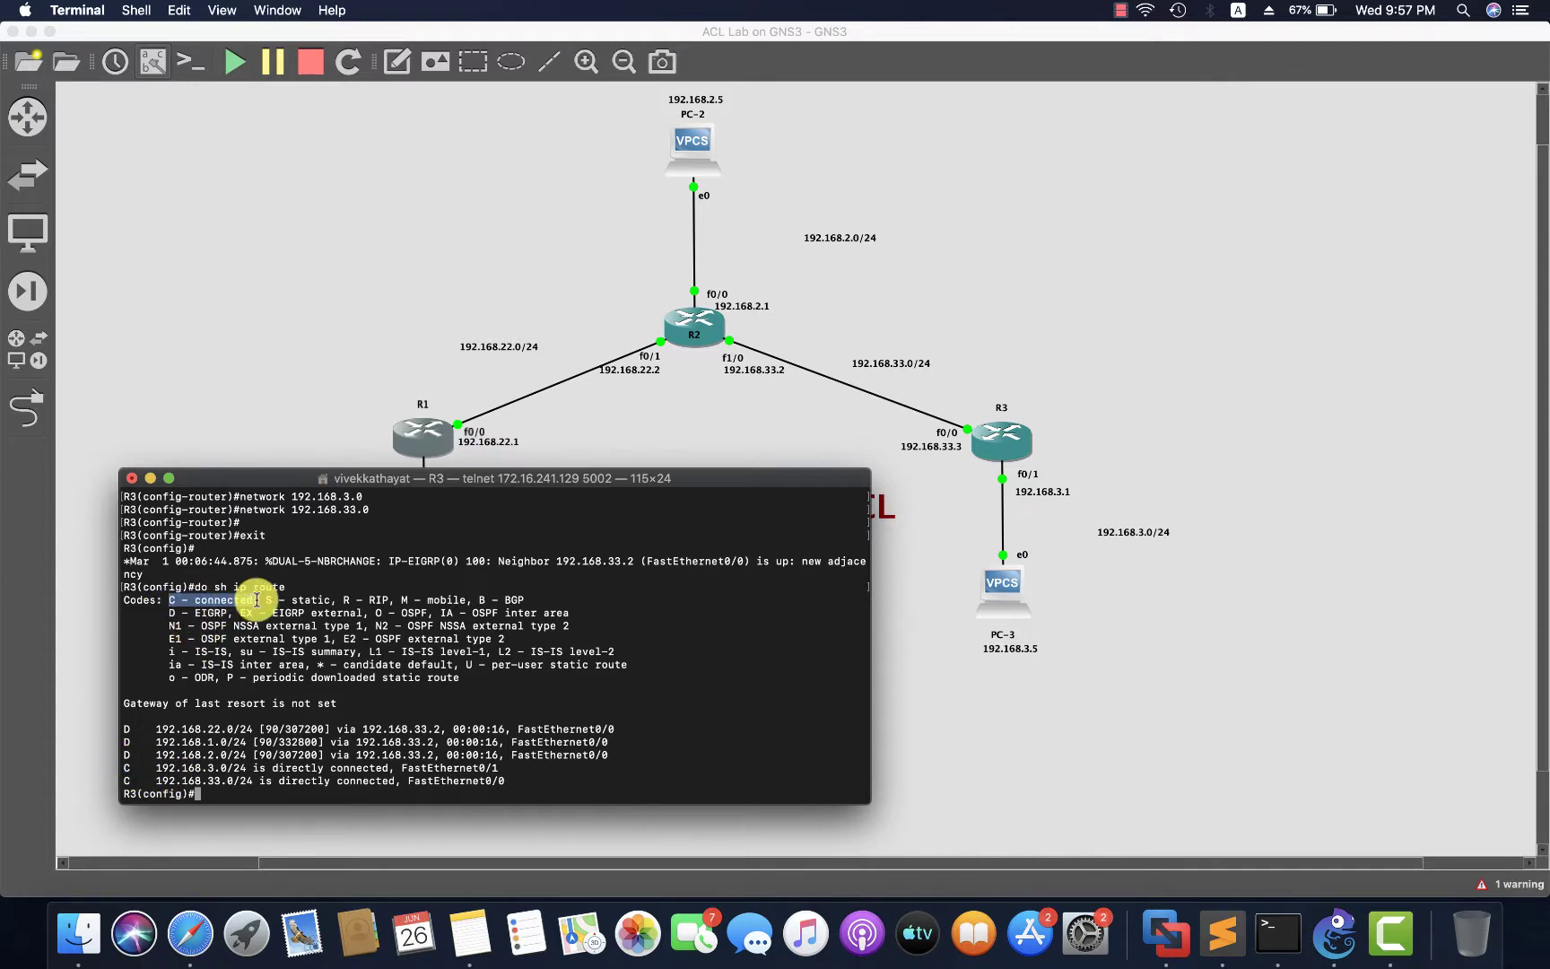
left_click(156, 768)
left_click_drag(125, 768, 526, 779)
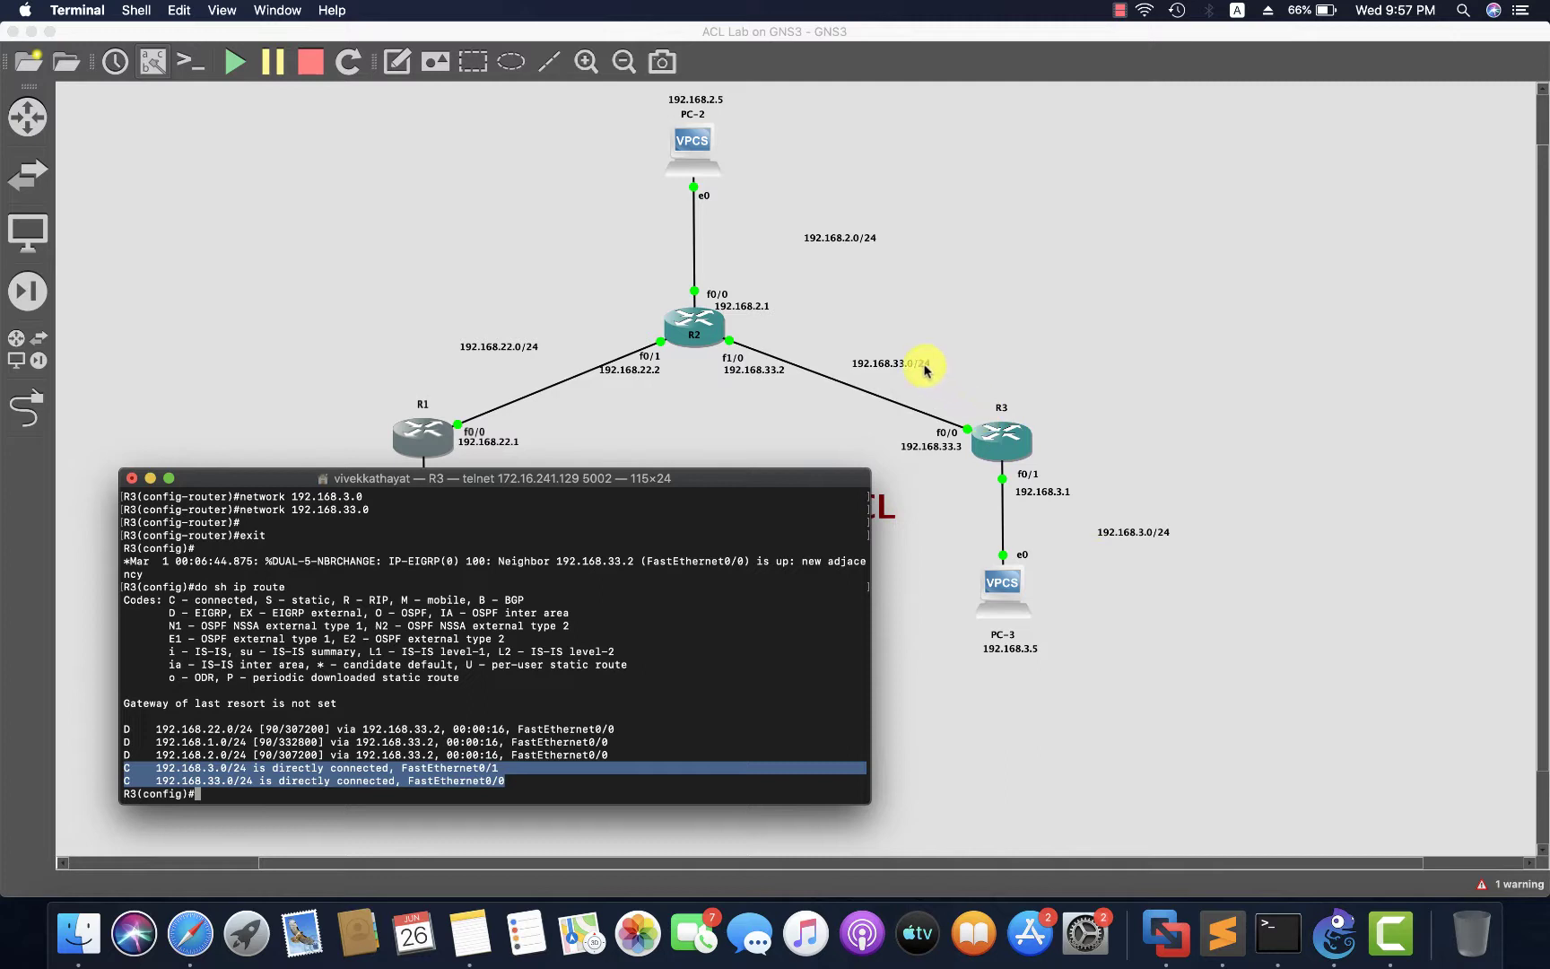
left_click(132, 730)
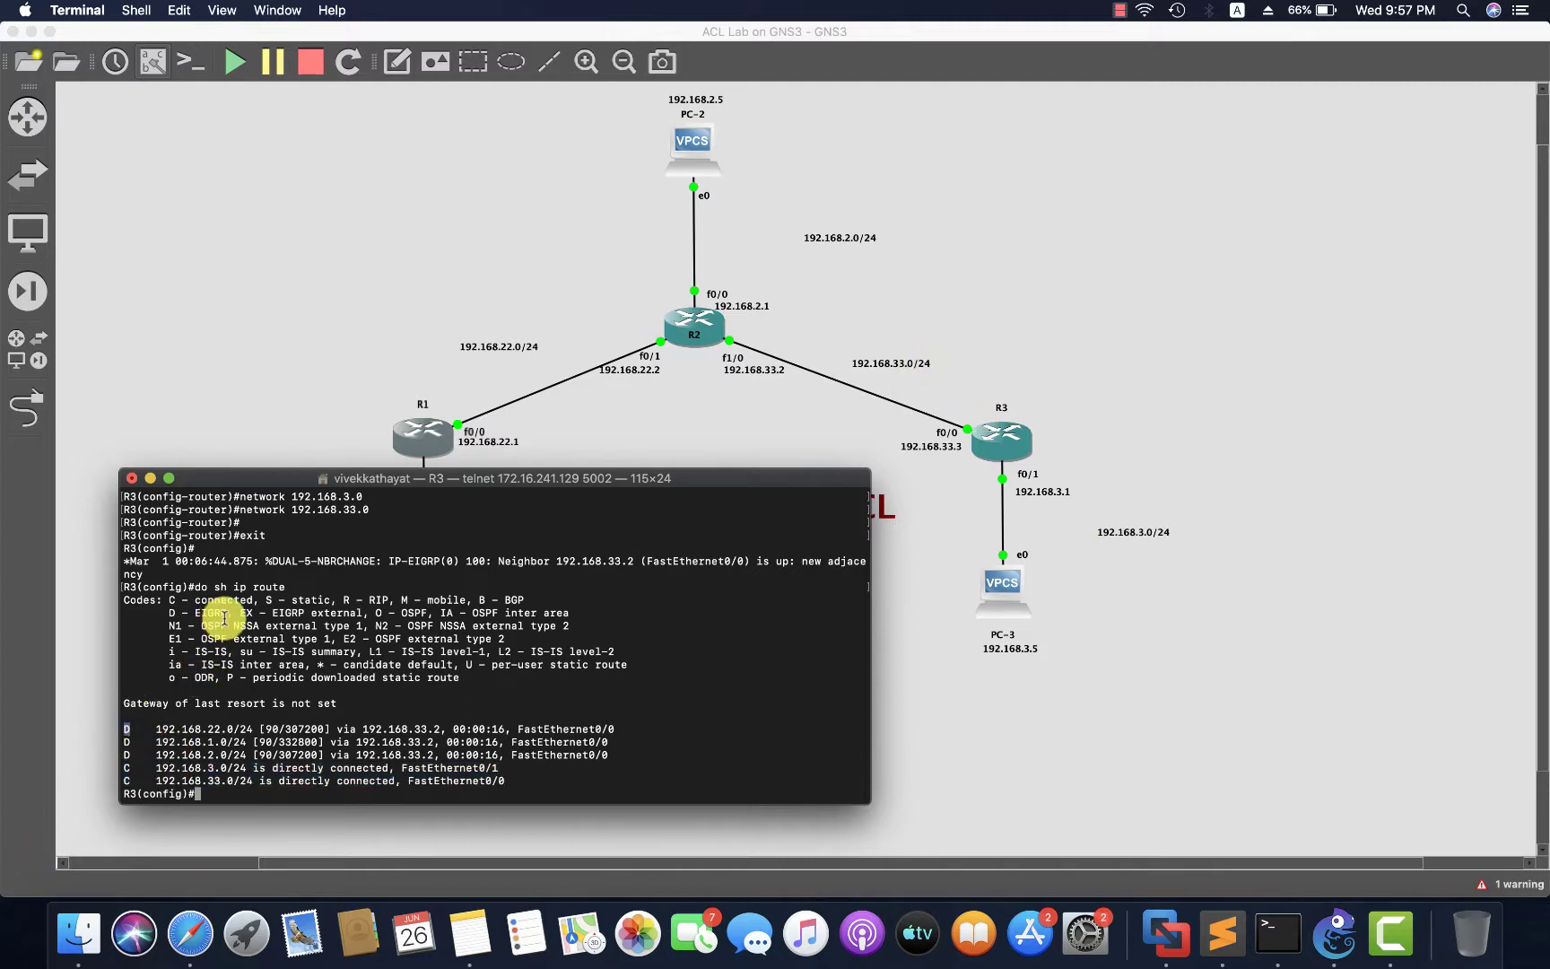
left_click_drag(228, 613, 167, 613)
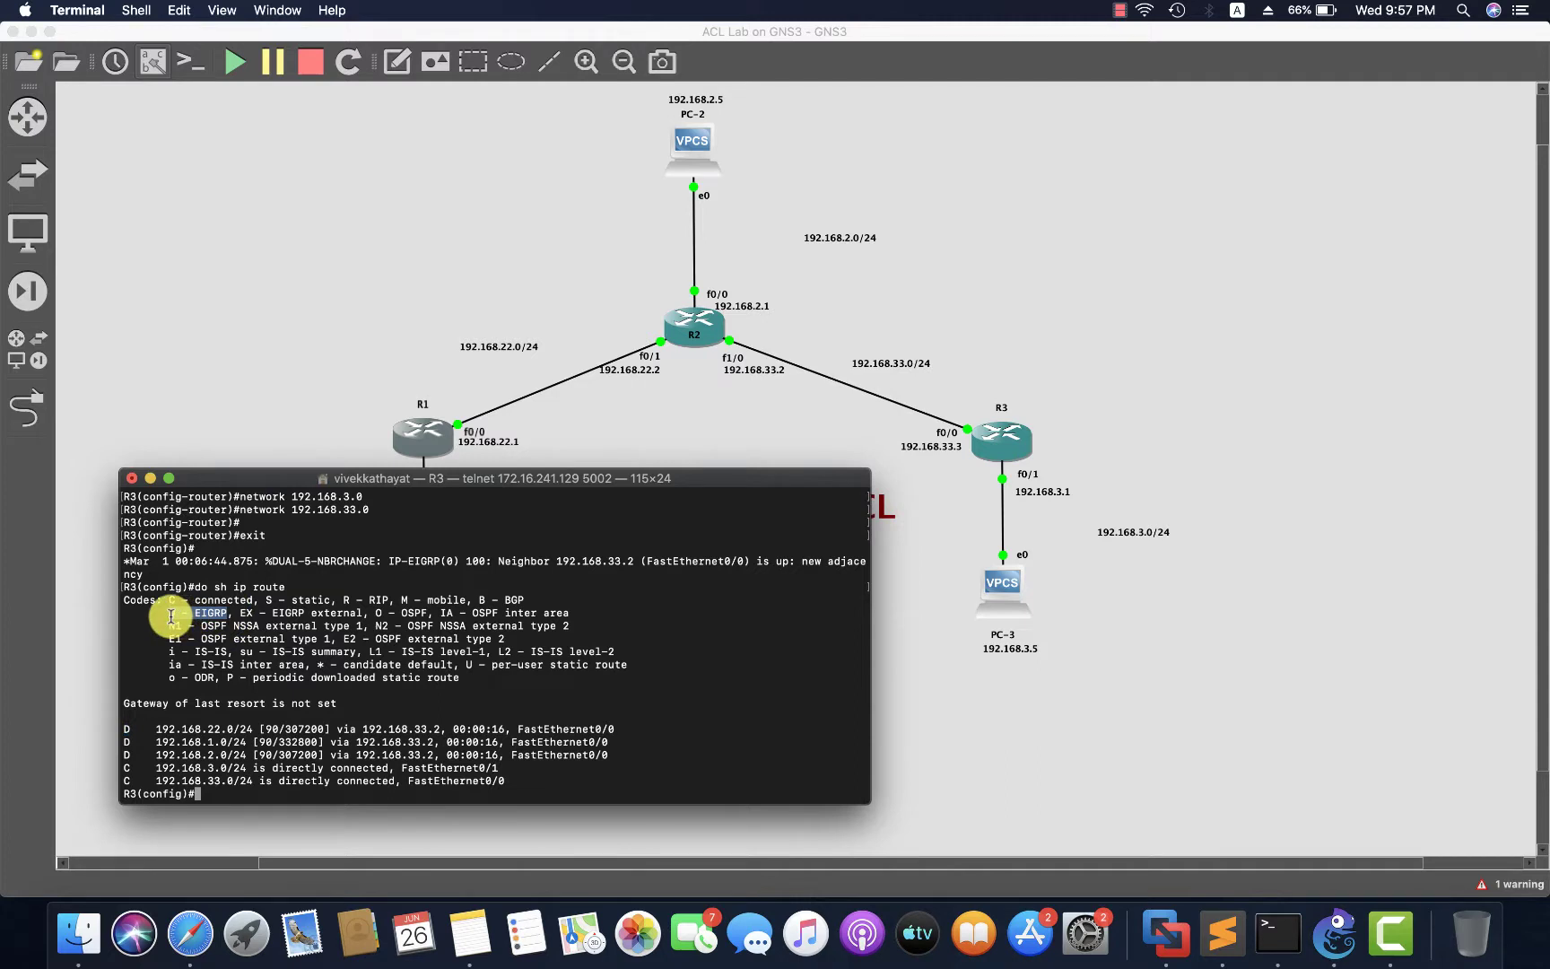
left_click_drag(124, 729, 247, 755)
left_click(176, 743)
left_click(256, 734)
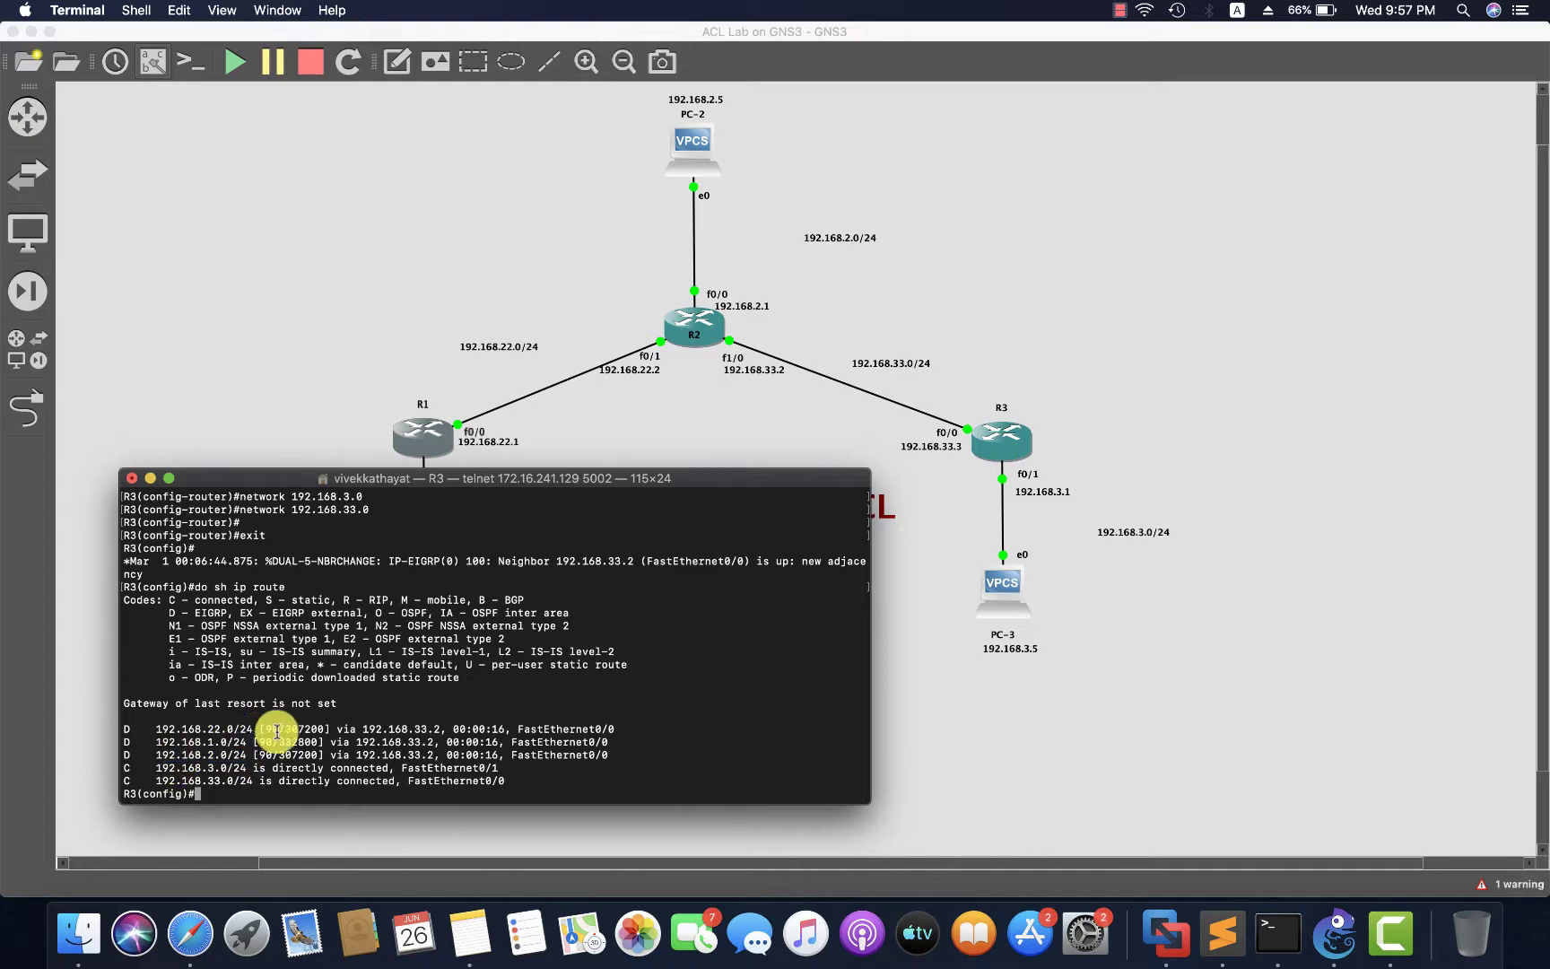
Minimize the R3 console, switch to the browser guide to check Task 1's PC addressing item, and open the full-size topology diagram
left_click(151, 478)
scroll(463, 522, "left", 5)
scroll(464, 522, "right", 10)
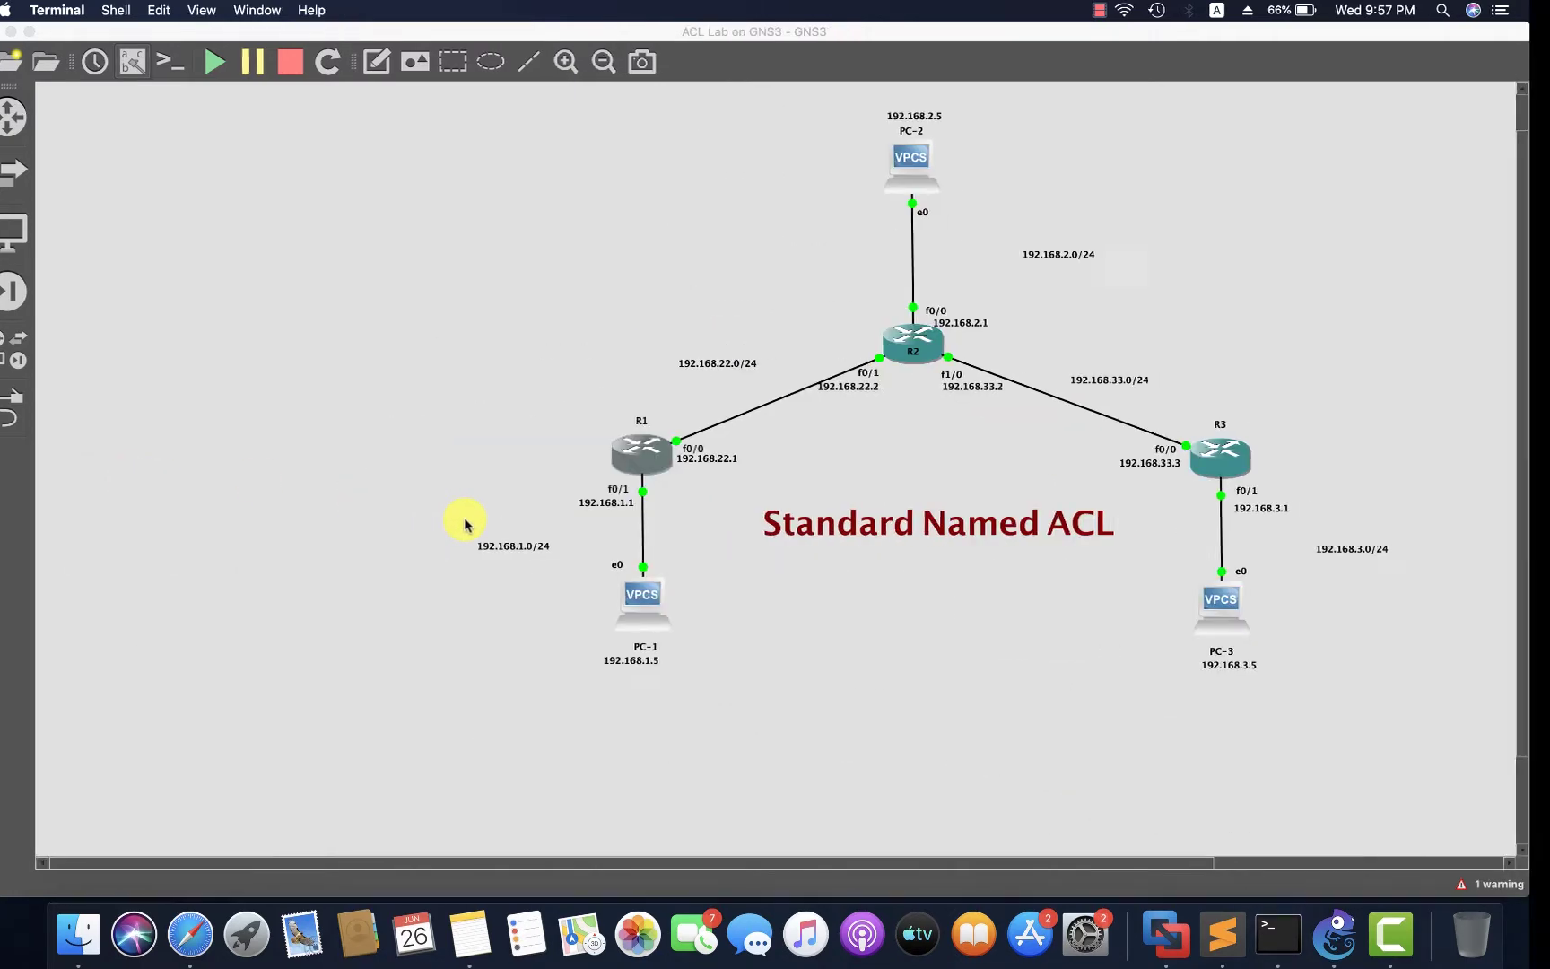
scroll(494, 489, "left", 3)
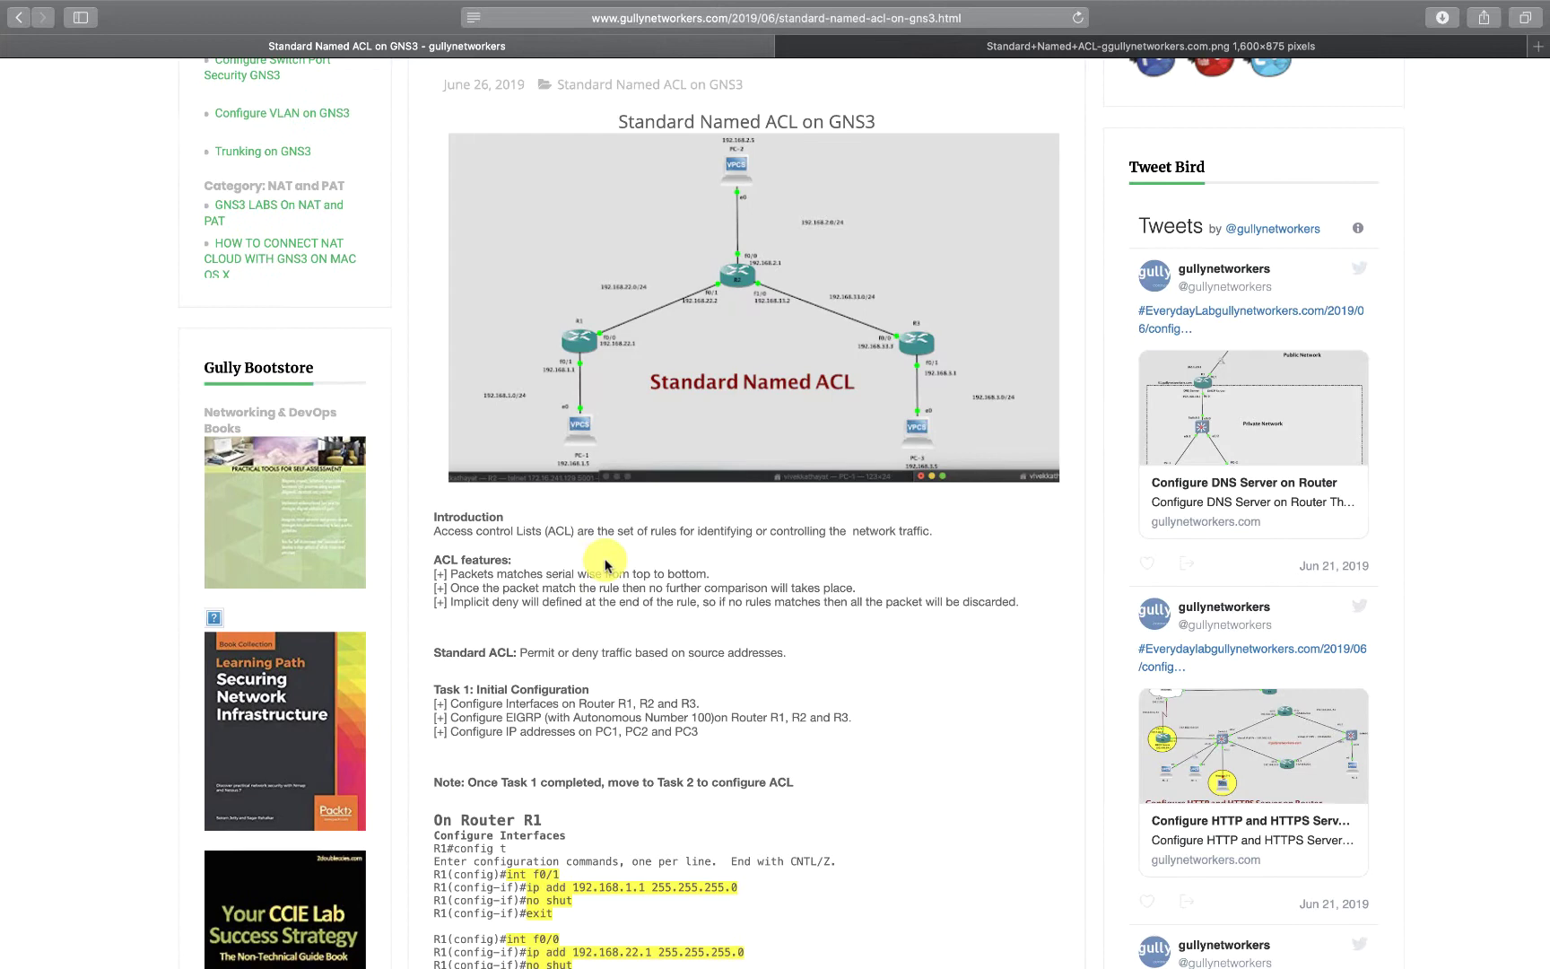
scroll(605, 565, "down", 3)
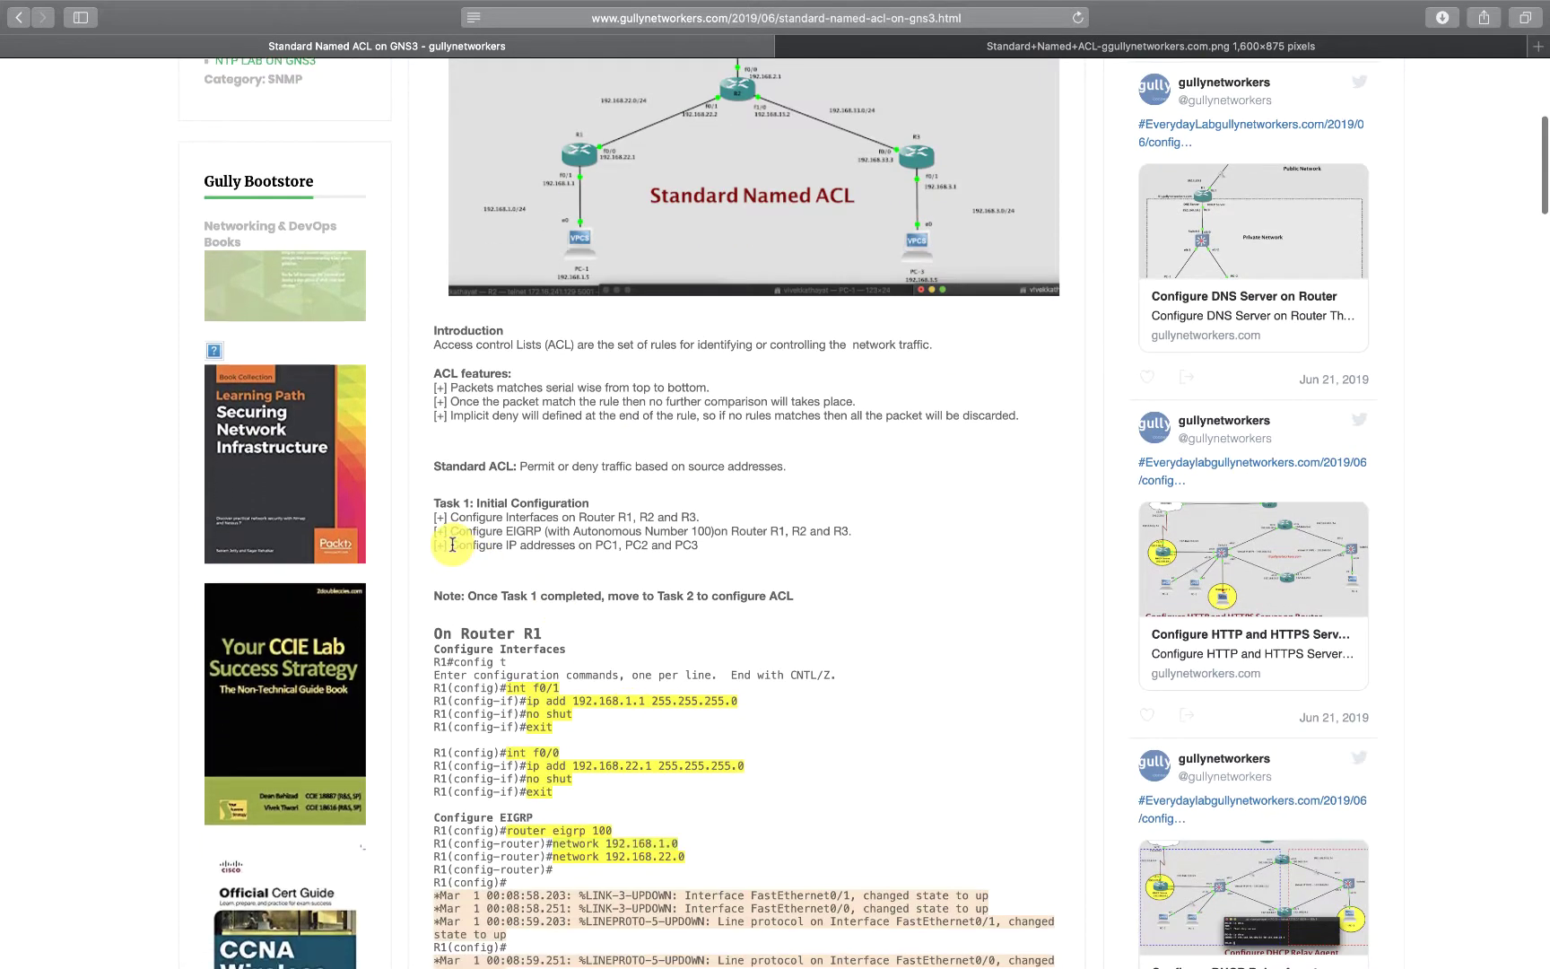
left_click_drag(455, 545, 698, 545)
left_click(1096, 54)
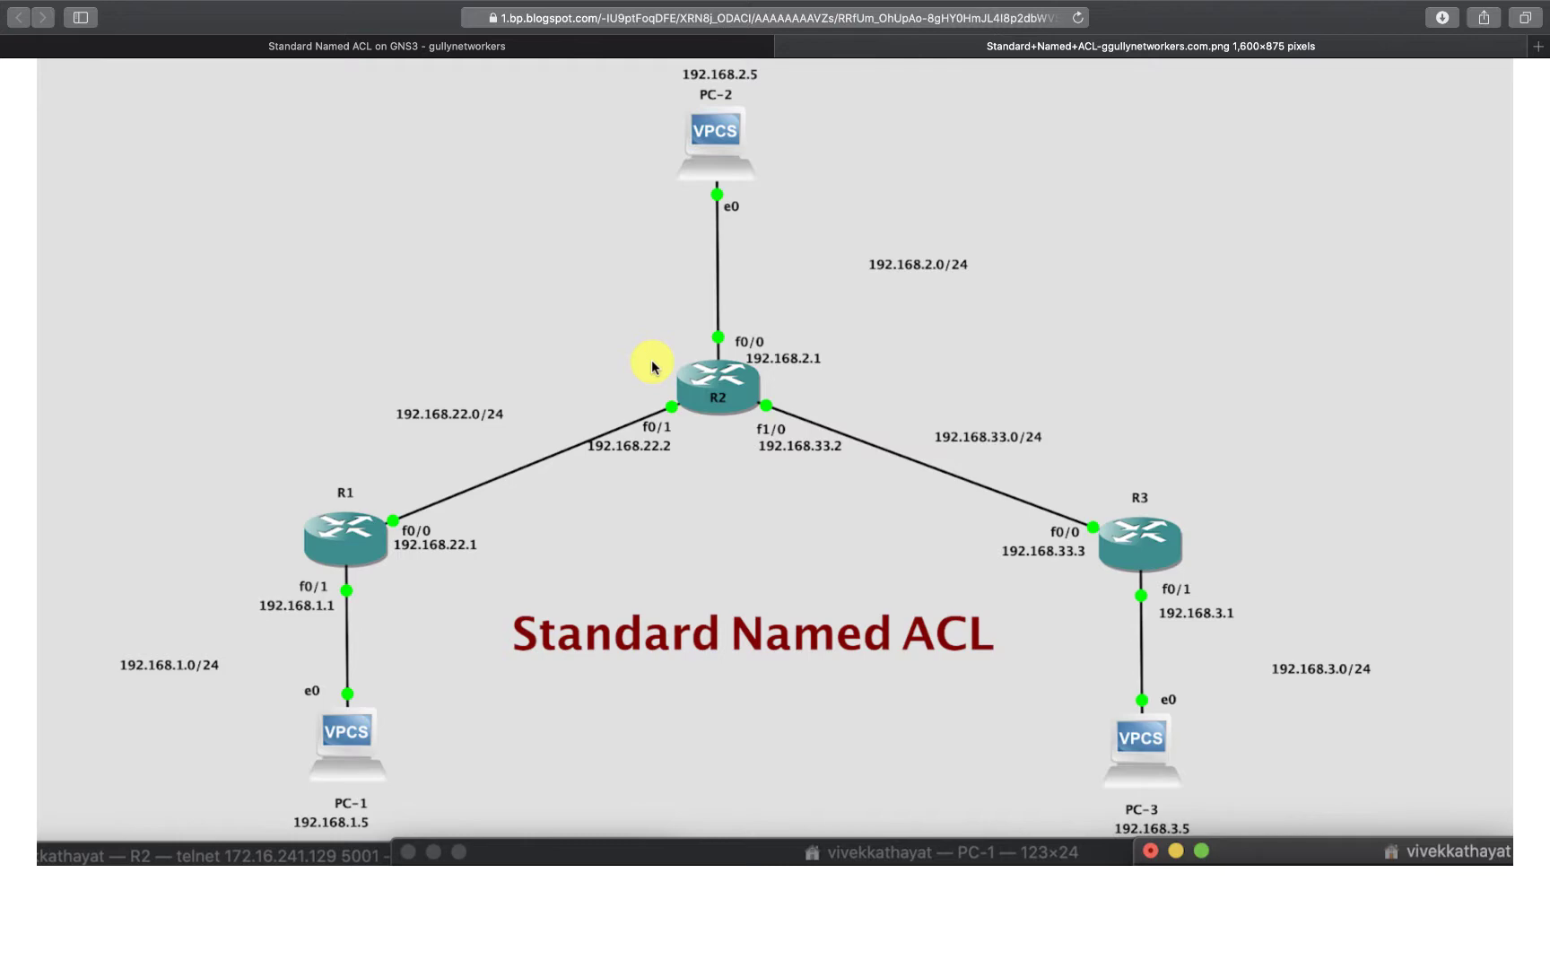
Return to the GNS3 topology, bring up PC-1's Terminal console clear of R1 and PC-1, and enter the address command ip 192.168.1.5
key("ctrl+Left")
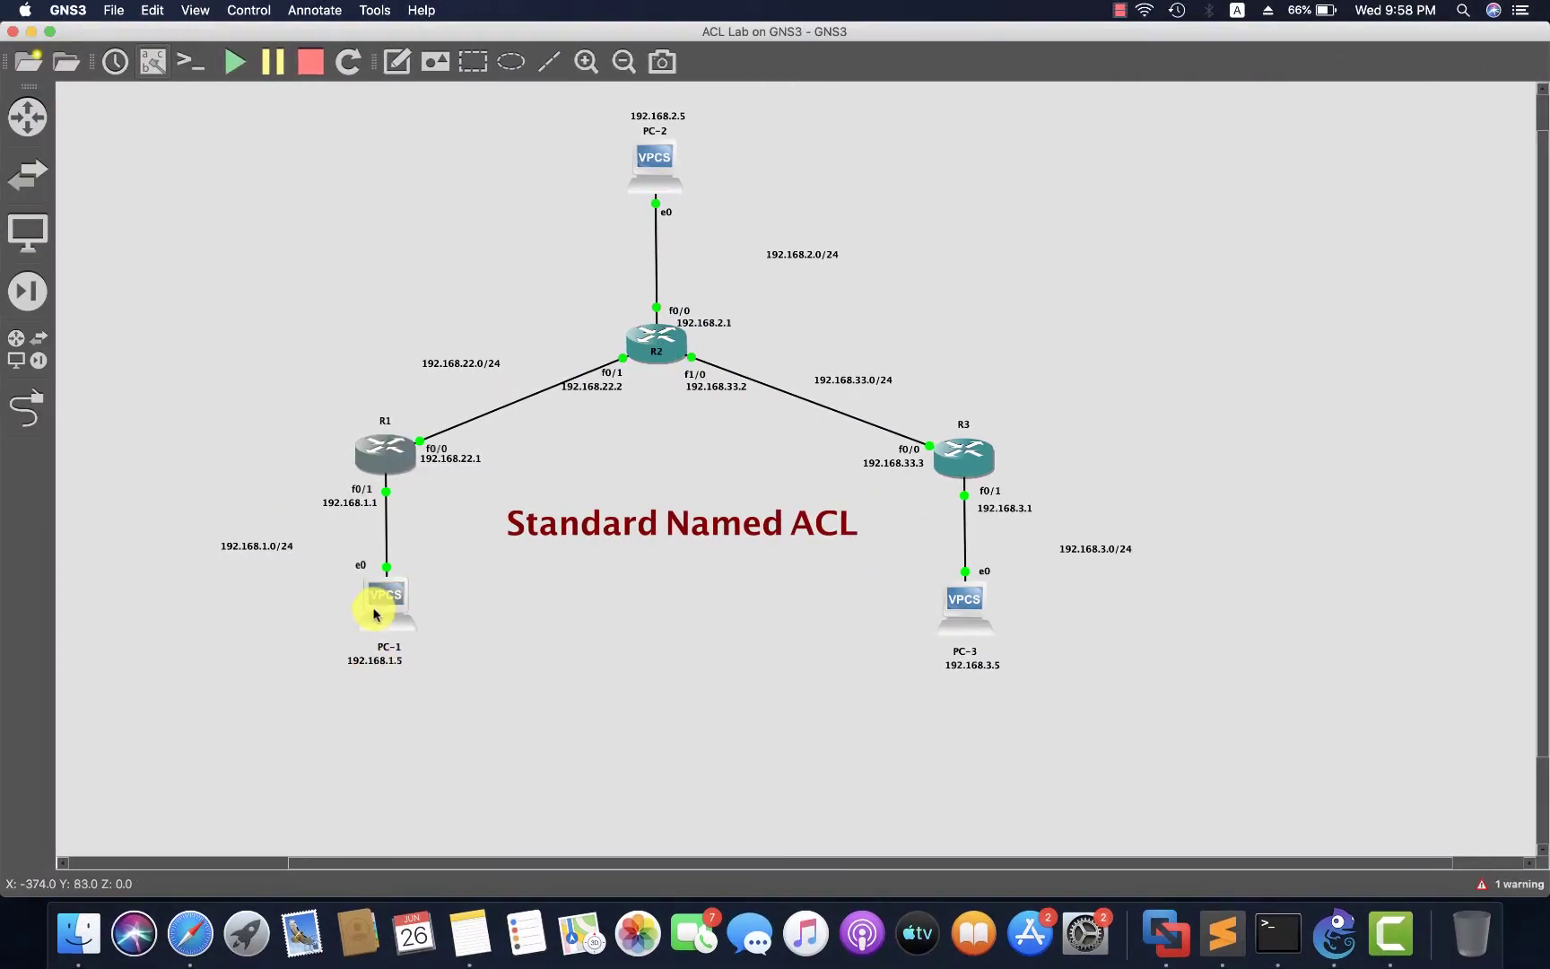
right_click(1279, 924)
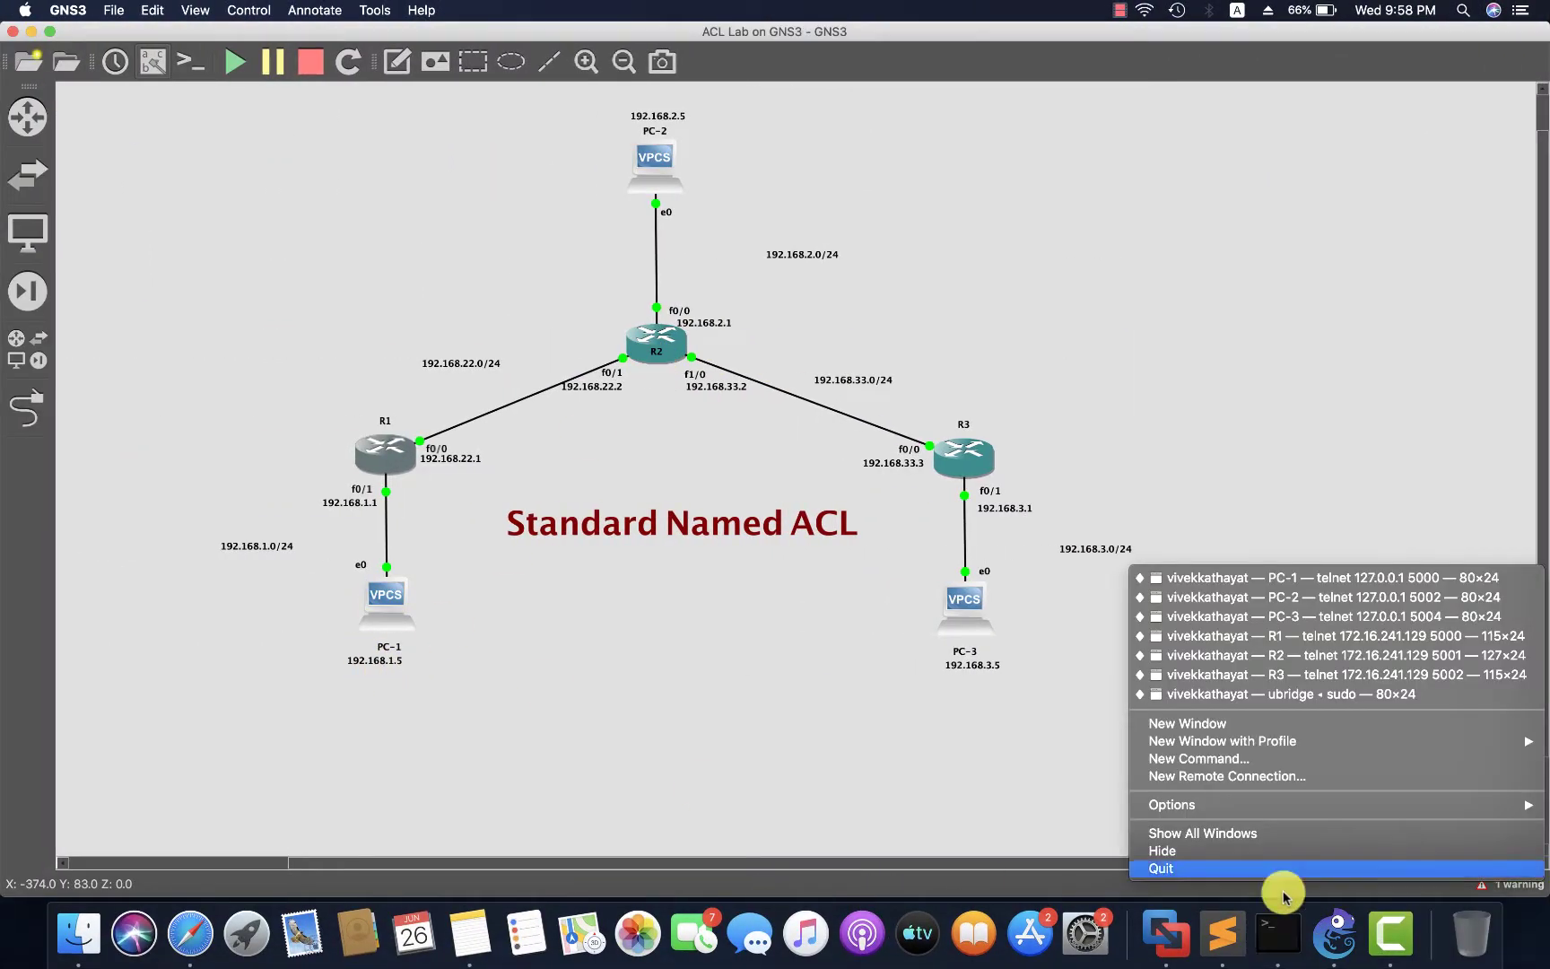
left_click(1310, 584)
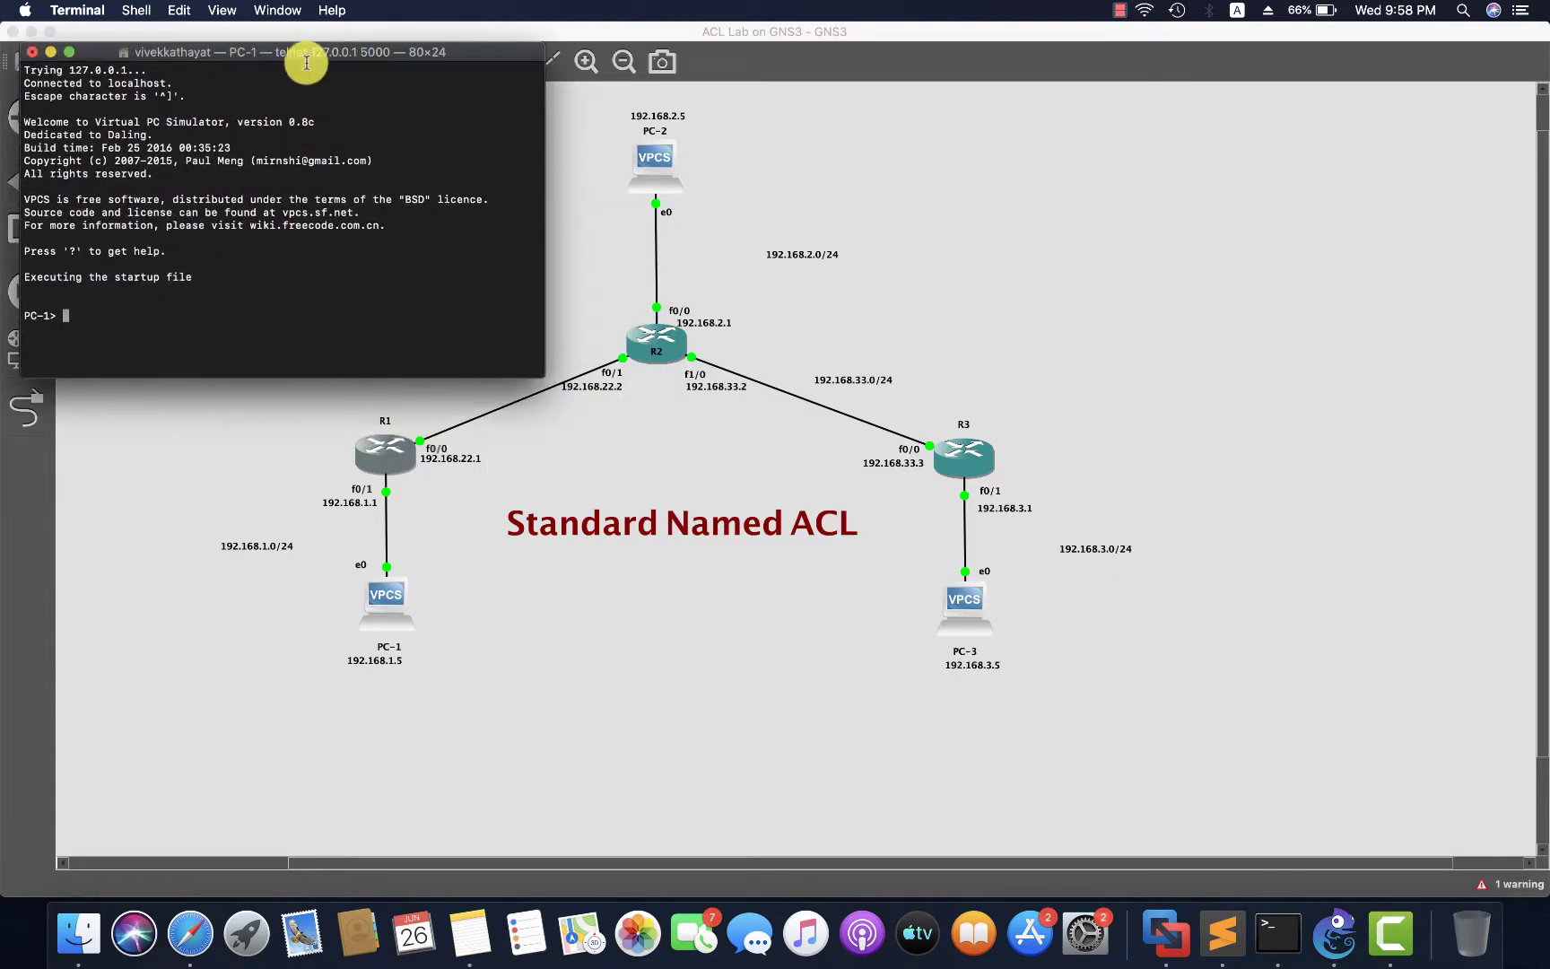
left_click_drag(226, 54, 1123, 435)
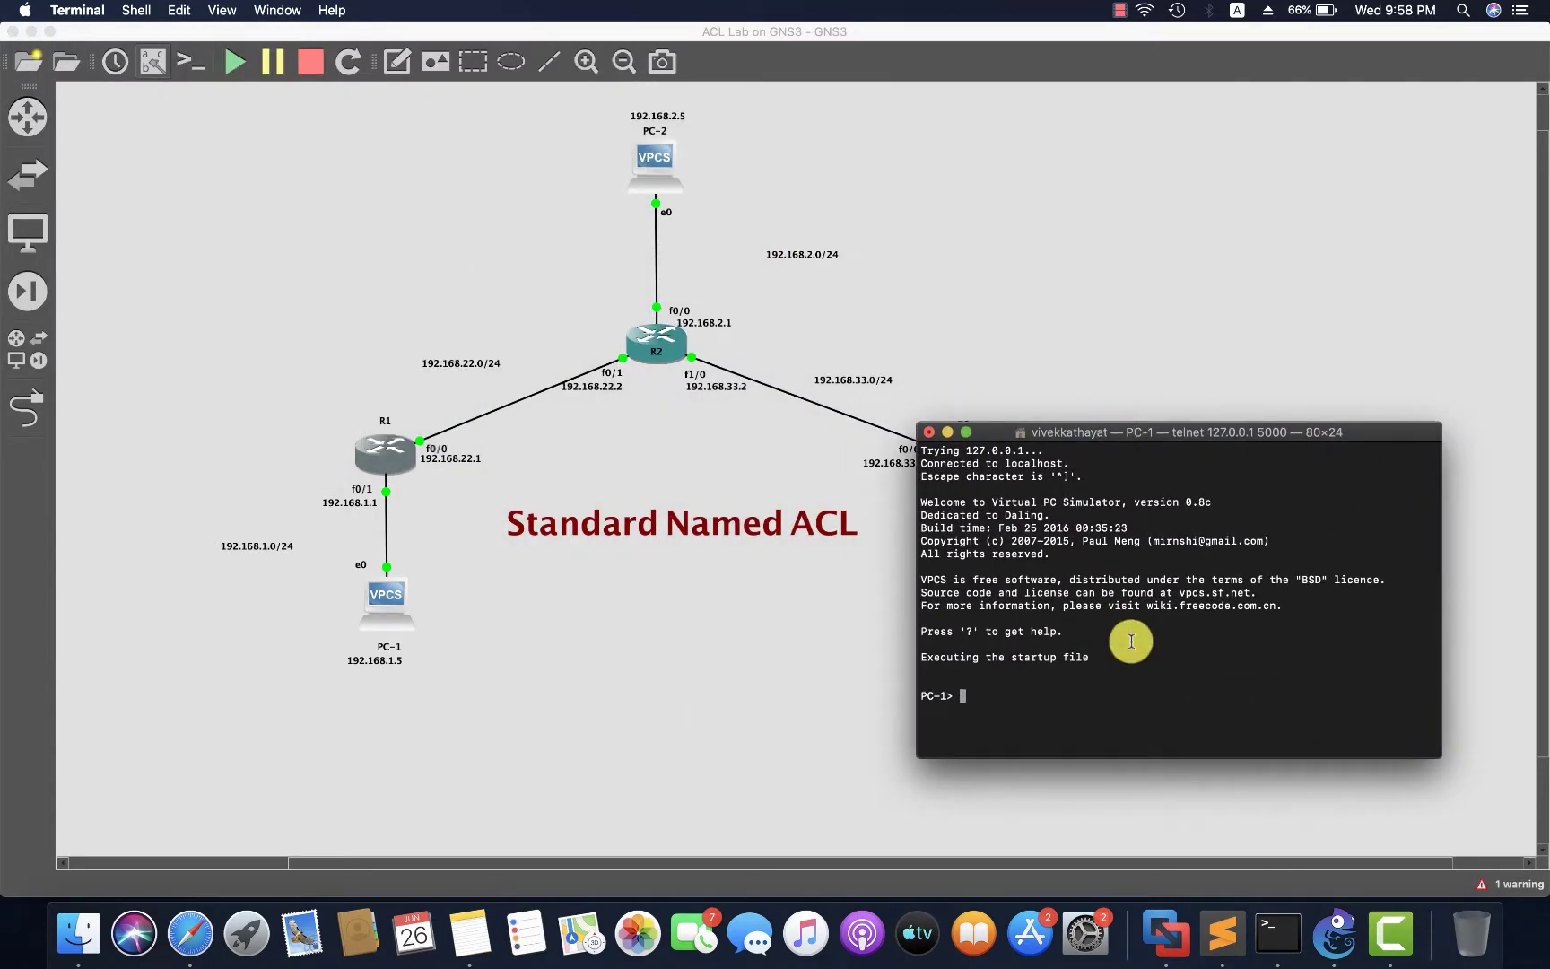
type("ip")
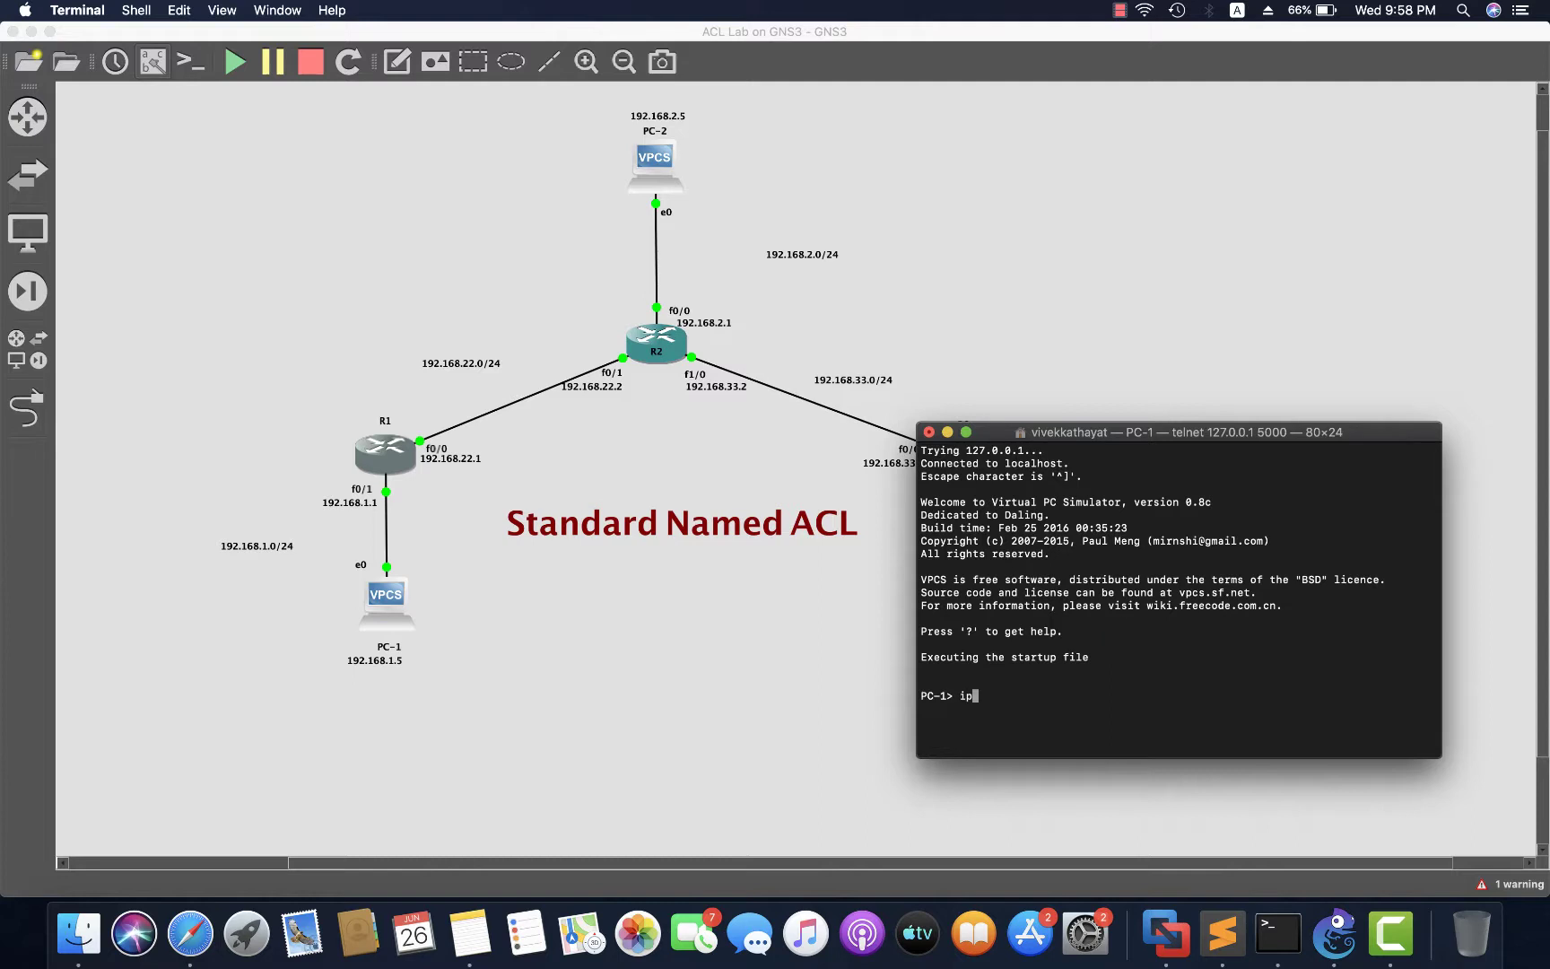
type(" 192.168.1.5")
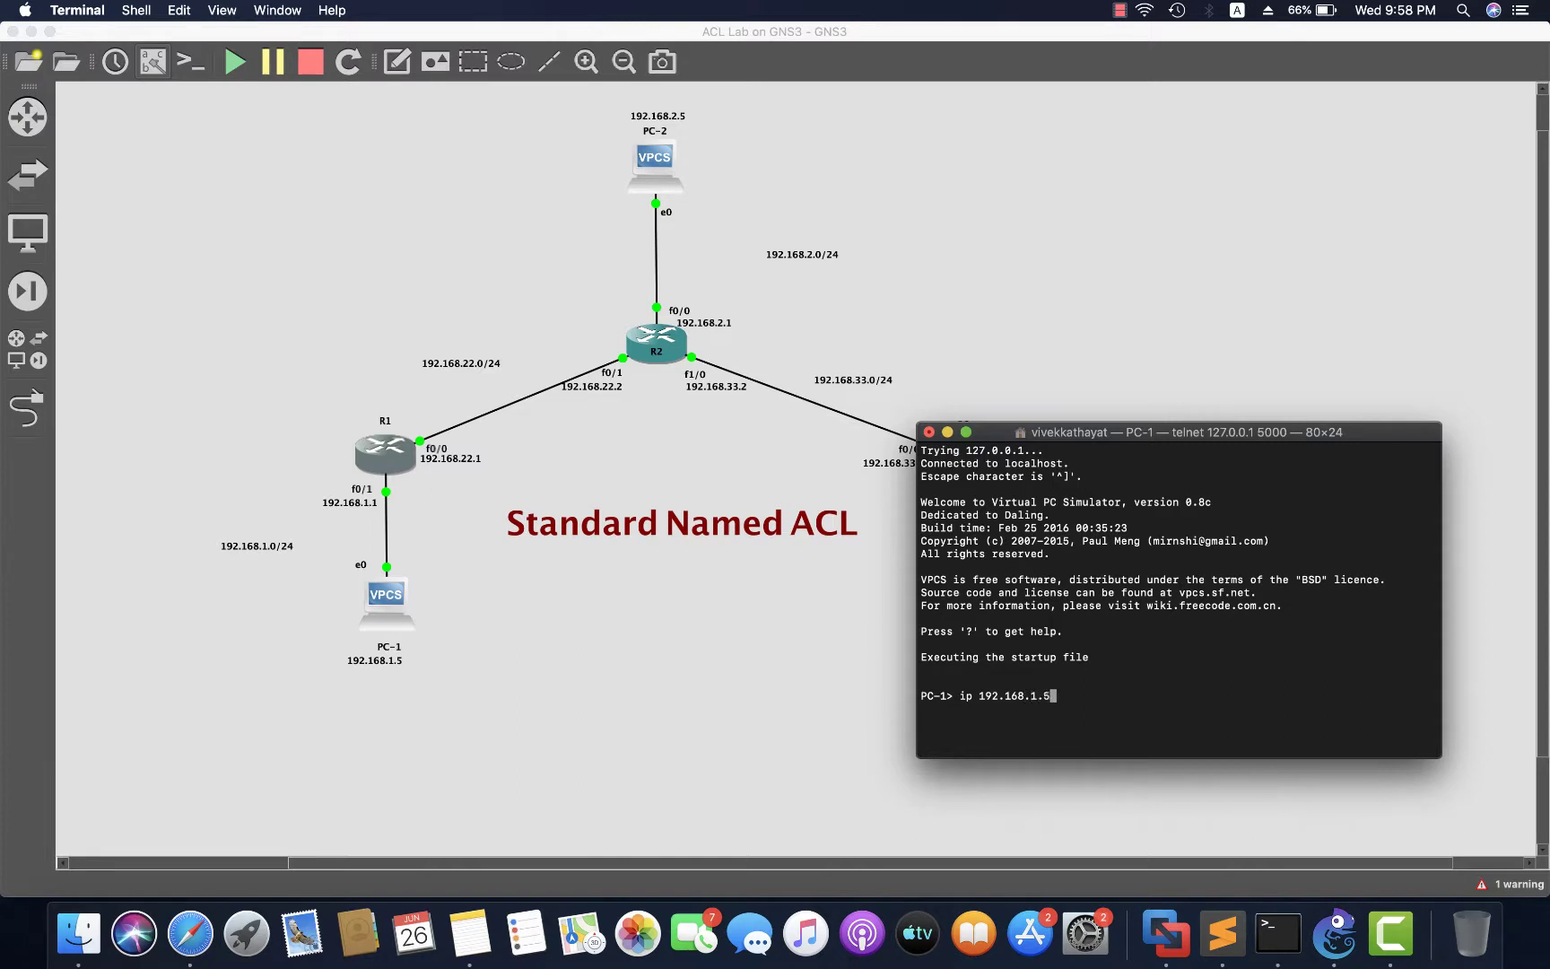